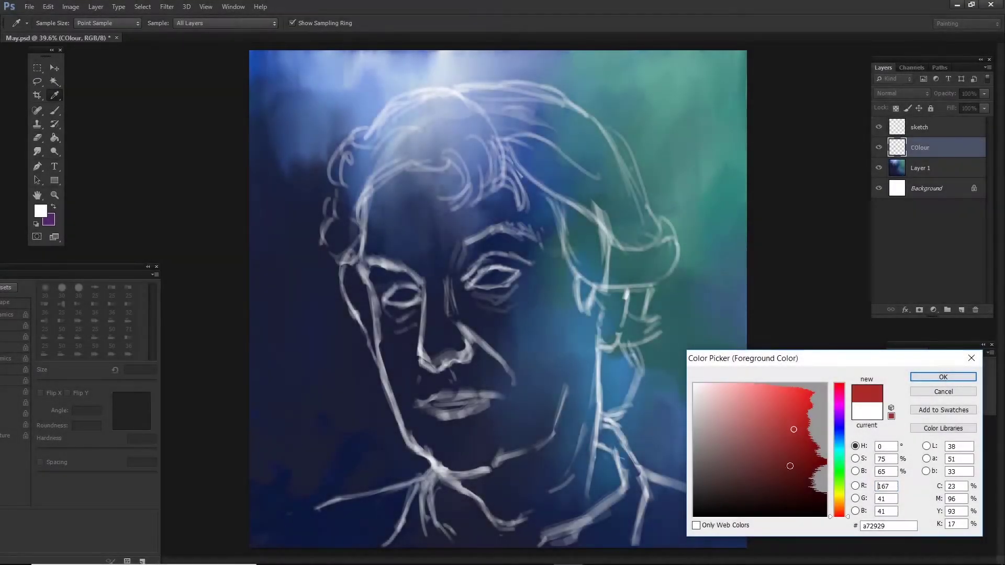
- Paint flat red over the left side of the face, cheek, nose, chin, neck and forehead
{"action": "key", "text": "Return"}
{"action": "left_click_drag", "start_coordinate": [398, 293], "coordinate": [402, 419]}
{"action": "left_click_drag", "start_coordinate": [387, 366], "coordinate": [376, 178]}
{"action": "mouse_move", "coordinate": [418, 230]}
{"action": "left_mouse_down"}
{"action": "mouse_move", "coordinate": [413, 425]}
{"action": "mouse_move", "coordinate": [470, 471]}
{"action": "left_mouse_up"}
{"action": "left_click_drag", "start_coordinate": [466, 413], "coordinate": [429, 231]}
{"action": "left_click_drag", "start_coordinate": [471, 471], "coordinate": [487, 518]}
{"action": "left_click_drag", "start_coordinate": [502, 471], "coordinate": [416, 516]}
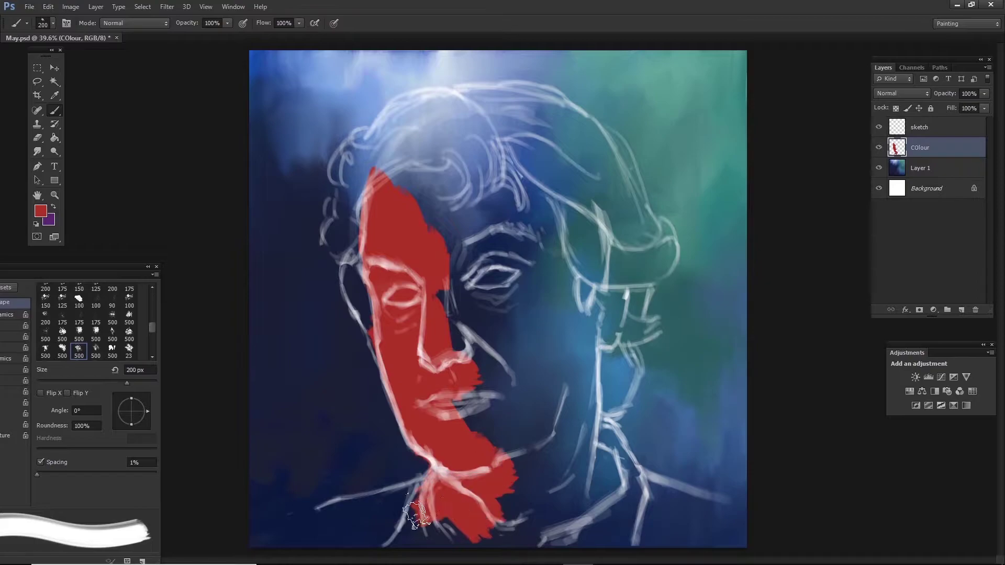
{"action": "mouse_move", "coordinate": [494, 506]}
{"action": "left_mouse_down"}
{"action": "mouse_move", "coordinate": [523, 471]}
{"action": "mouse_move", "coordinate": [419, 173]}
{"action": "left_mouse_up"}
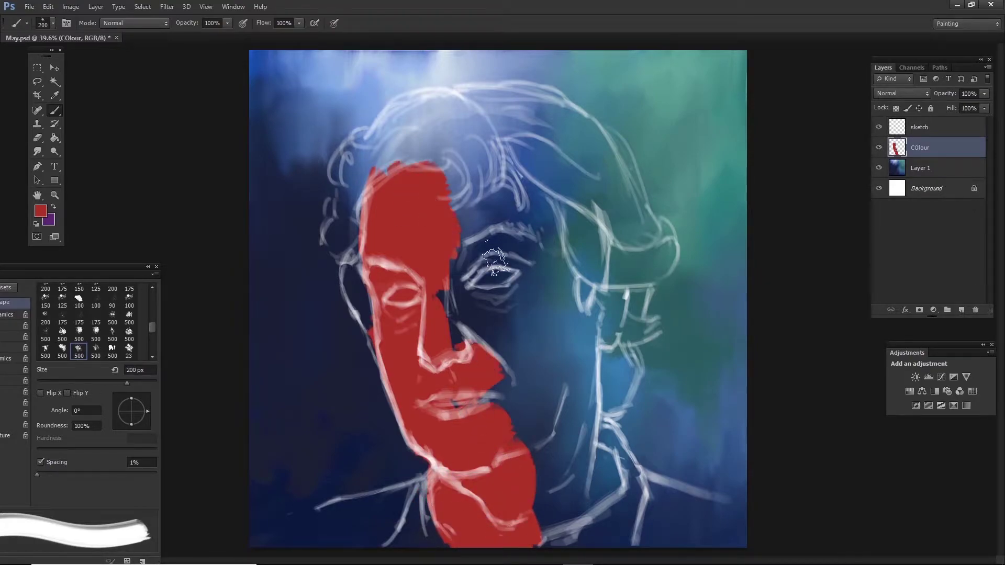
- Choose a light orange and paint it over the right side of the face
{"action": "left_click", "coordinate": [41, 211]}
{"action": "left_click_drag", "start_coordinate": [832, 515], "coordinate": [832, 510]}
{"action": "left_click_drag", "start_coordinate": [794, 429], "coordinate": [808, 400]}
{"action": "key", "text": "Return"}
{"action": "key", "text": "b"}
{"action": "mouse_move", "coordinate": [471, 252]}
{"action": "left_mouse_down"}
{"action": "mouse_move", "coordinate": [450, 366]}
{"action": "mouse_move", "coordinate": [455, 413]}
{"action": "left_mouse_up"}
{"action": "mouse_move", "coordinate": [516, 418]}
{"action": "left_mouse_down"}
{"action": "mouse_move", "coordinate": [494, 379]}
{"action": "mouse_move", "coordinate": [601, 486]}
{"action": "mouse_move", "coordinate": [597, 434]}
{"action": "mouse_move", "coordinate": [607, 487]}
{"action": "mouse_move", "coordinate": [534, 251]}
{"action": "mouse_move", "coordinate": [471, 199]}
{"action": "mouse_move", "coordinate": [581, 272]}
{"action": "mouse_move", "coordinate": [530, 332]}
{"action": "left_mouse_up"}
- Paint a lighter orange over the forehead, cheek, nose, jaw and under the eye
{"action": "left_click", "coordinate": [40, 210]}
{"action": "left_click_drag", "start_coordinate": [780, 399], "coordinate": [780, 390]}
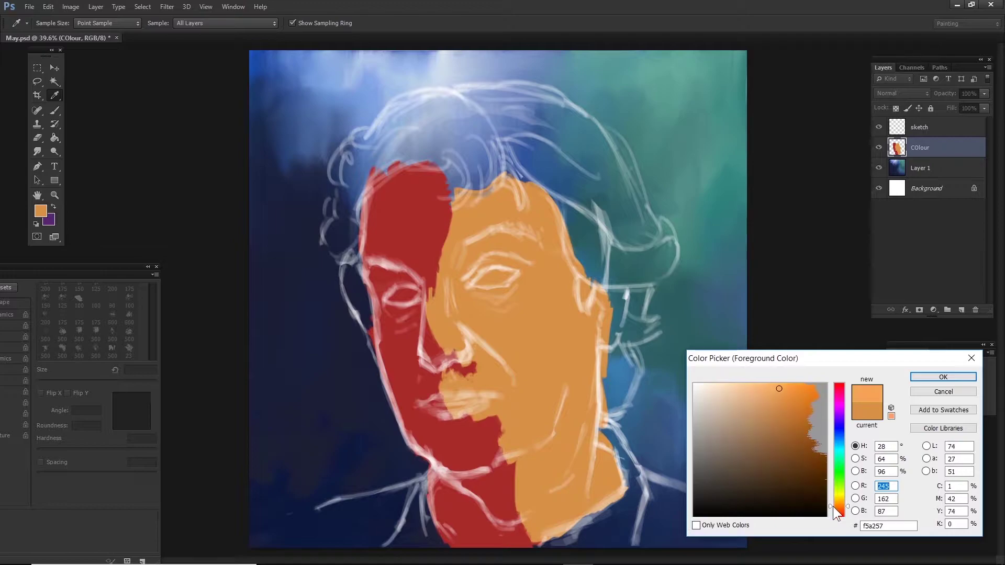
{"action": "key", "text": "Return"}
{"action": "key", "text": "bracketleft"}
{"action": "mouse_move", "coordinate": [542, 246]}
{"action": "left_mouse_down"}
{"action": "mouse_move", "coordinate": [576, 324]}
{"action": "mouse_move", "coordinate": [460, 314]}
{"action": "mouse_move", "coordinate": [516, 320]}
{"action": "mouse_move", "coordinate": [455, 442]}
{"action": "left_mouse_up"}
{"action": "key", "text": "bracketleft"}
{"action": "key", "text": "bracketleft"}
{"action": "key", "text": "bracketleft"}
{"action": "left_click_drag", "start_coordinate": [406, 392], "coordinate": [440, 439]}
{"action": "left_click_drag", "start_coordinate": [469, 284], "coordinate": [531, 317]}
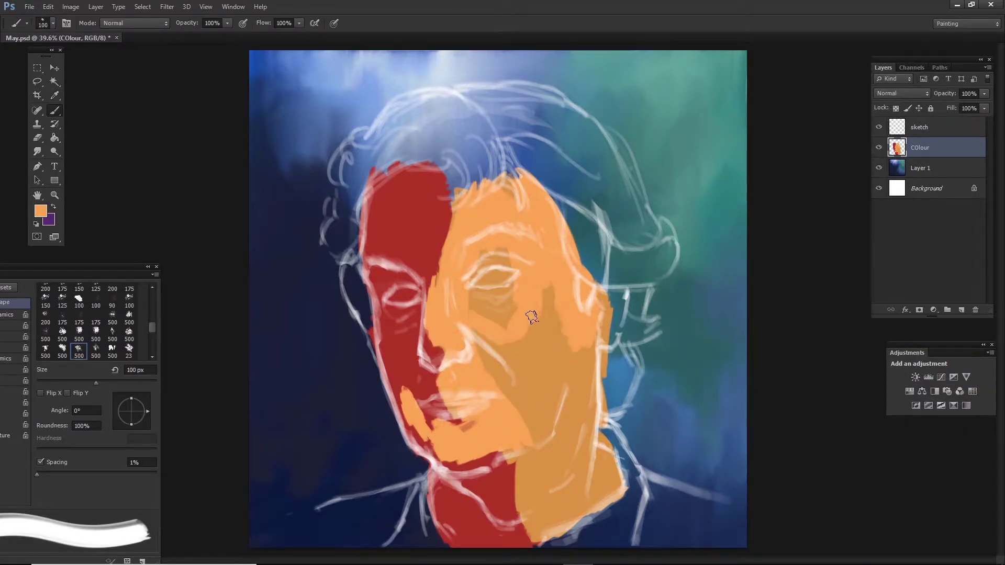
- Sample red from the face and paint it at the right edge of the hair
{"action": "left_click", "coordinate": [40, 210]}
{"action": "left_click", "coordinate": [413, 210]}
{"action": "key", "text": "Return"}
{"action": "left_click_drag", "start_coordinate": [529, 176], "coordinate": [575, 257]}
- Paint orange strokes along the right cheek, hairline, jaw and neck
{"action": "left_click", "coordinate": [41, 211]}
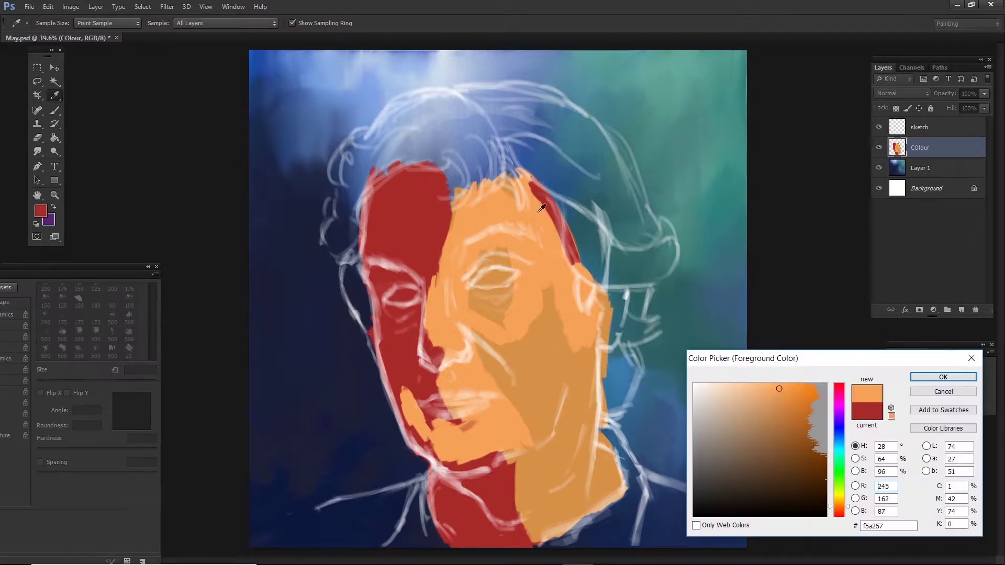
{"action": "left_click", "coordinate": [397, 293]}
{"action": "key", "text": "Return"}
{"action": "key", "text": "b"}
{"action": "left_click_drag", "start_coordinate": [549, 217], "coordinate": [580, 309]}
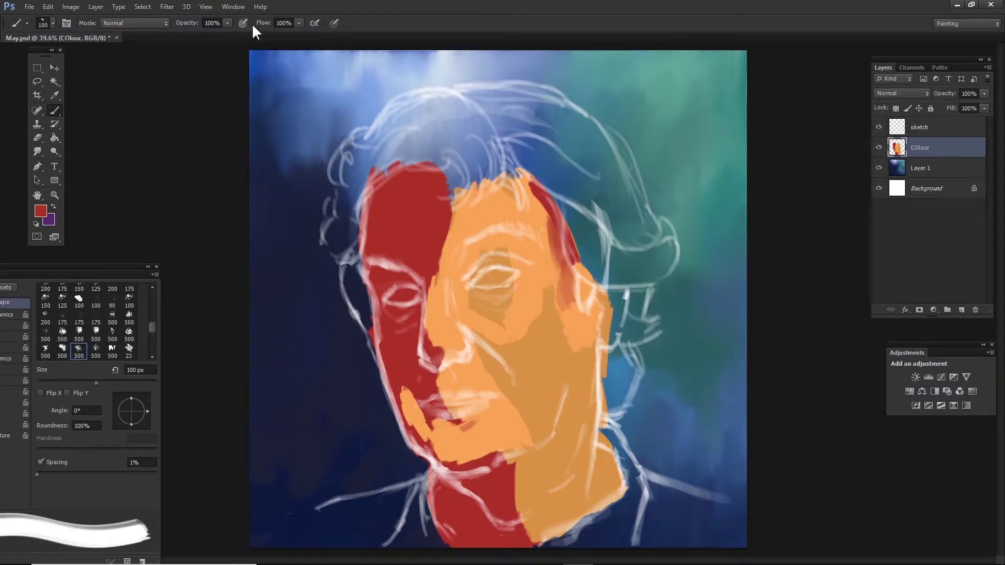
{"action": "mouse_move", "coordinate": [591, 356]}
{"action": "left_mouse_down"}
{"action": "mouse_move", "coordinate": [573, 392]}
{"action": "mouse_move", "coordinate": [555, 220]}
{"action": "mouse_move", "coordinate": [450, 162]}
{"action": "left_mouse_up"}
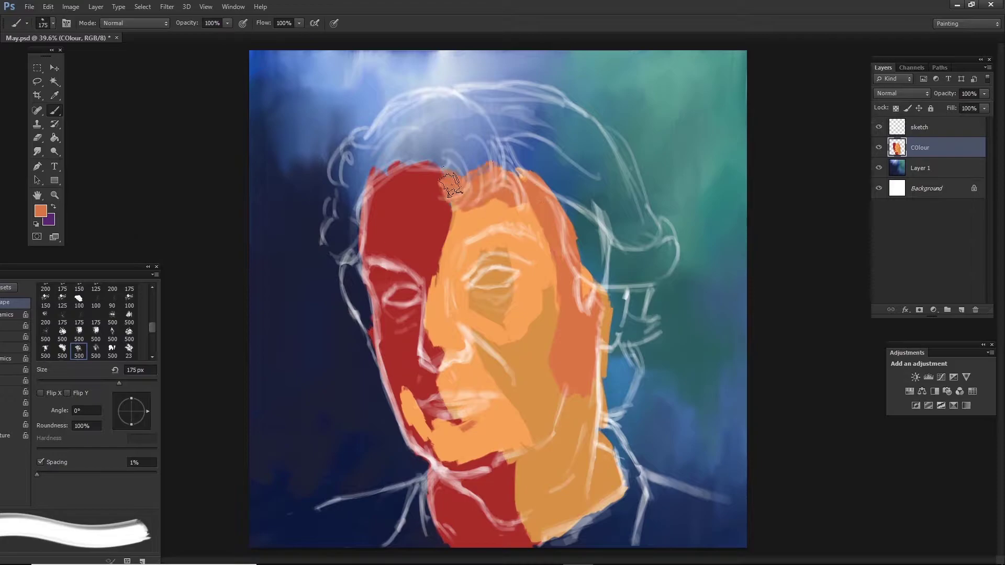
{"action": "mouse_move", "coordinate": [581, 387]}
{"action": "left_mouse_down"}
{"action": "mouse_move", "coordinate": [583, 434]}
{"action": "mouse_move", "coordinate": [518, 487]}
{"action": "left_mouse_up"}
{"action": "left_click_drag", "start_coordinate": [596, 461], "coordinate": [524, 513]}
{"action": "left_click_drag", "start_coordinate": [575, 492], "coordinate": [529, 545]}
- Choose a dark red and paint it on the neck and collar
{"action": "key", "text": "alt"}
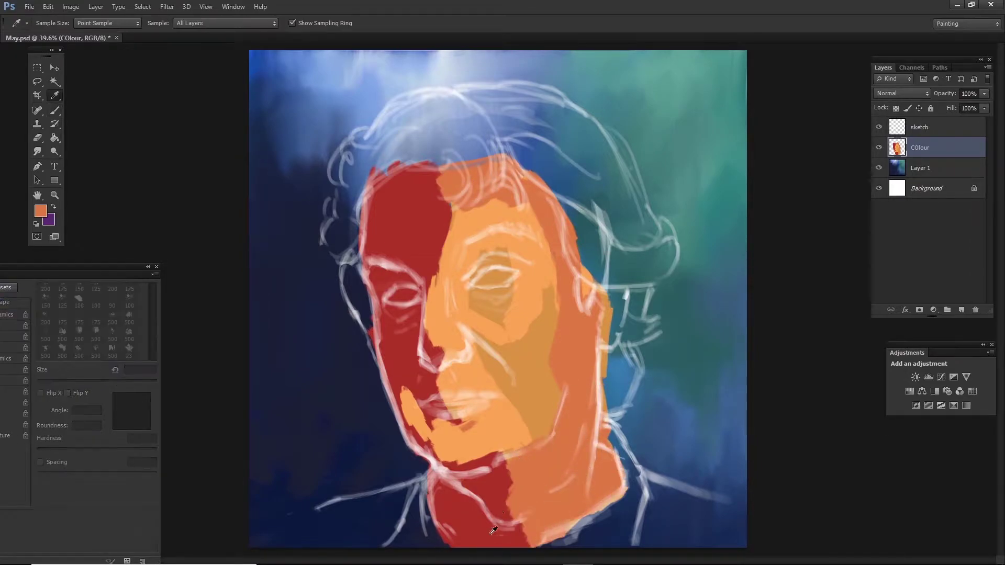
{"action": "left_click", "coordinate": [547, 470], "text": "alt"}
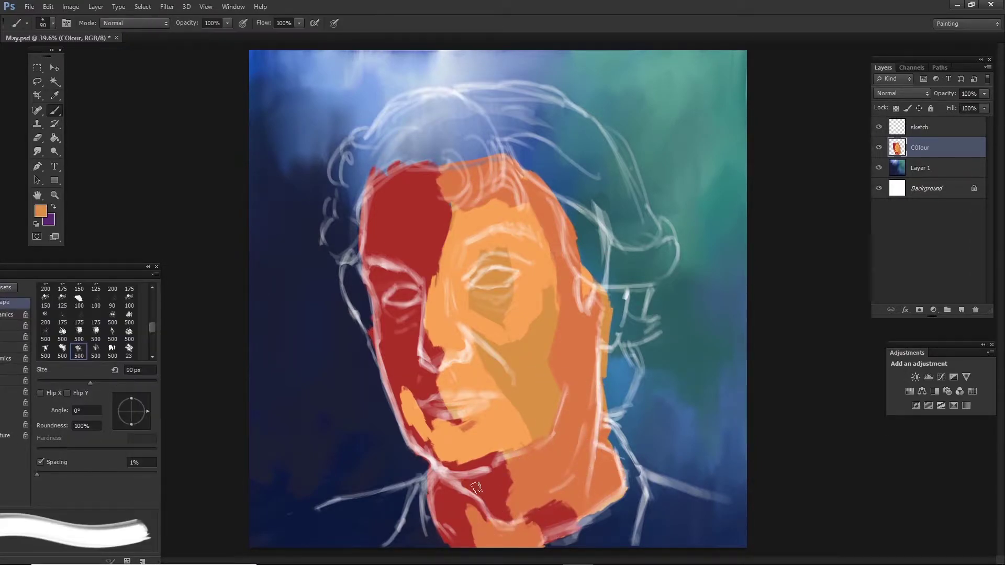
{"action": "left_click", "coordinate": [41, 210]}
{"action": "left_click", "coordinate": [794, 448]}
{"action": "left_click", "coordinate": [942, 377]}
{"action": "mouse_move", "coordinate": [437, 473]}
{"action": "left_mouse_down"}
{"action": "mouse_move", "coordinate": [494, 526]}
{"action": "mouse_move", "coordinate": [479, 479]}
{"action": "left_mouse_up"}
- Shade the right jaw in red and the right side of the neck in dark red
{"action": "left_click", "coordinate": [523, 500], "text": "alt"}
{"action": "left_click_drag", "start_coordinate": [592, 392], "coordinate": [587, 455]}
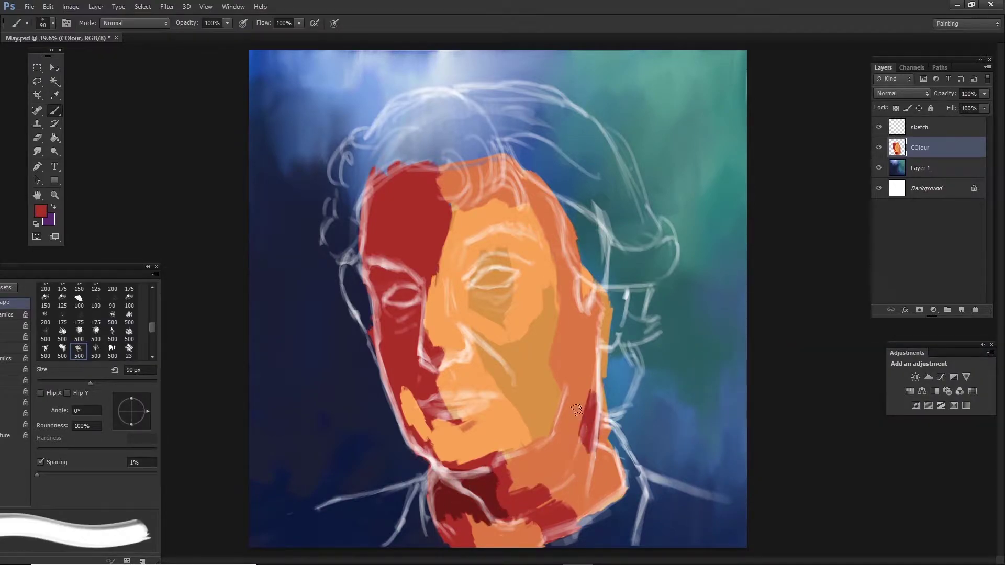
{"action": "left_click_drag", "start_coordinate": [580, 335], "coordinate": [565, 424]}
{"action": "mouse_move", "coordinate": [576, 382]}
{"action": "left_mouse_down"}
{"action": "mouse_move", "coordinate": [569, 441]}
{"action": "mouse_move", "coordinate": [518, 471]}
{"action": "mouse_move", "coordinate": [515, 489]}
{"action": "mouse_move", "coordinate": [518, 477]}
{"action": "left_mouse_up"}
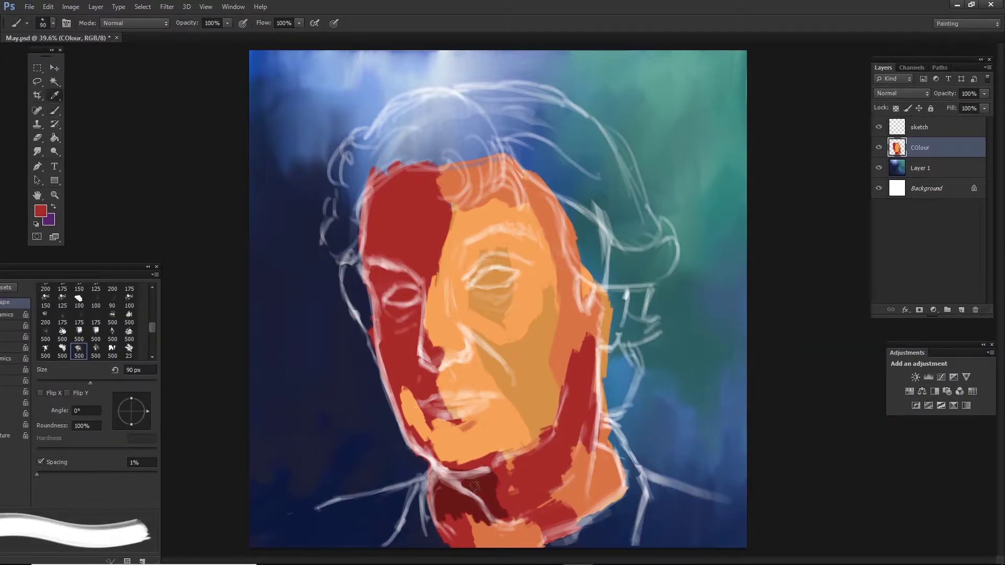
{"action": "left_click", "coordinate": [503, 503], "text": "alt"}
{"action": "left_click_drag", "start_coordinate": [575, 454], "coordinate": [550, 482]}
- Add fine dark red strokes along the right jaw, top-left of the head, left cheek and jaw
{"action": "key", "text": "bracketleft"}
{"action": "key", "text": "bracketleft"}
{"action": "key", "text": "bracketleft"}
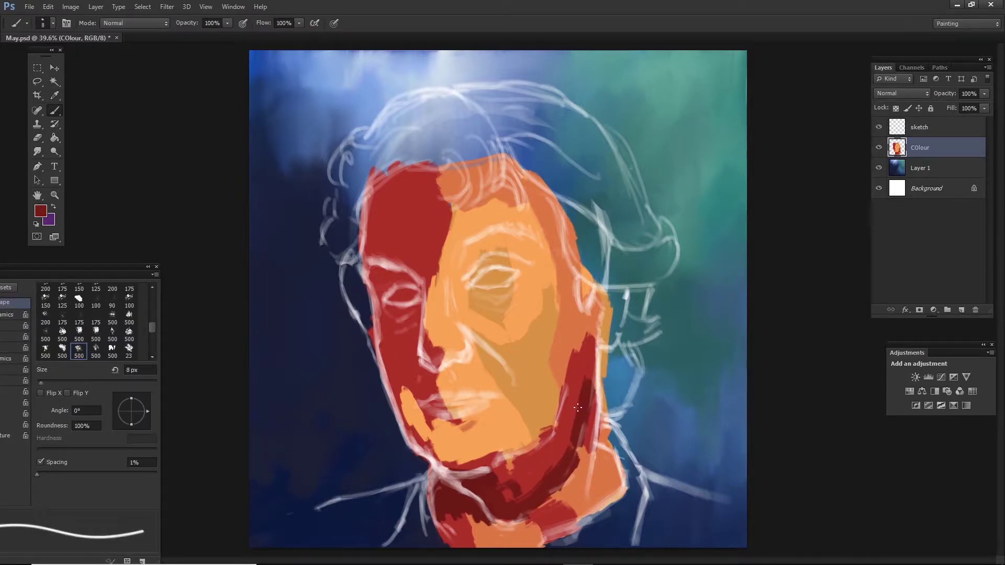
{"action": "left_click_drag", "start_coordinate": [591, 380], "coordinate": [578, 455]}
{"action": "left_click_drag", "start_coordinate": [405, 172], "coordinate": [370, 215]}
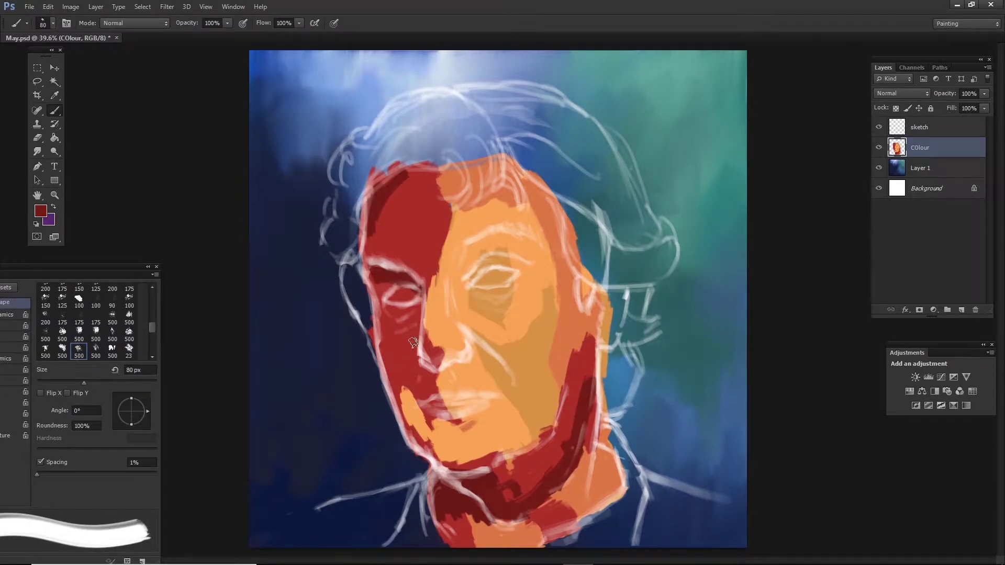
{"action": "mouse_move", "coordinate": [412, 343]}
{"action": "left_mouse_down"}
{"action": "mouse_move", "coordinate": [425, 384]}
{"action": "mouse_move", "coordinate": [419, 461]}
{"action": "left_mouse_up"}
{"action": "left_click_drag", "start_coordinate": [387, 398], "coordinate": [366, 275]}
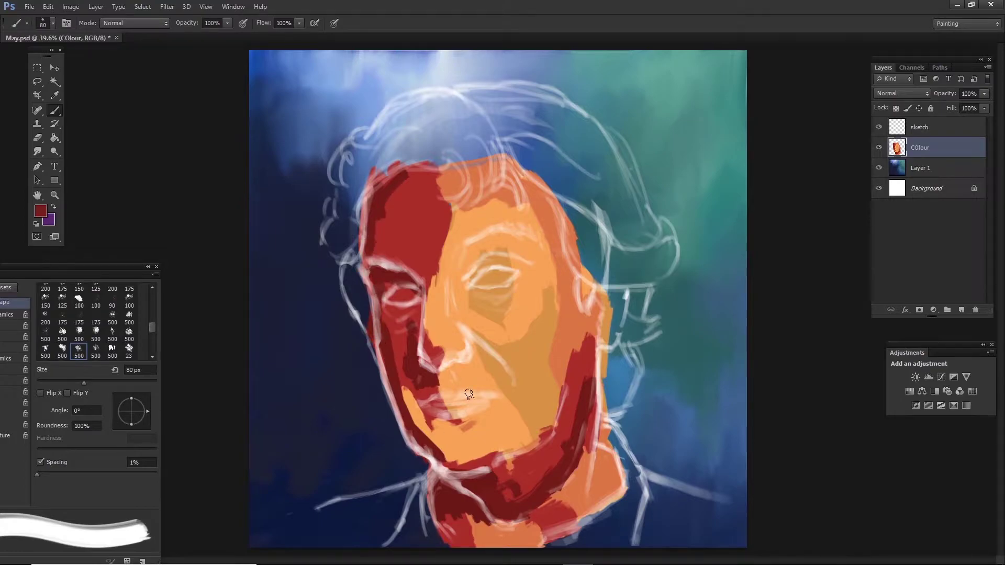
{"action": "key", "text": "shift+b"}
{"action": "key", "text": "shift+b"}
{"action": "key", "text": "shift+b"}
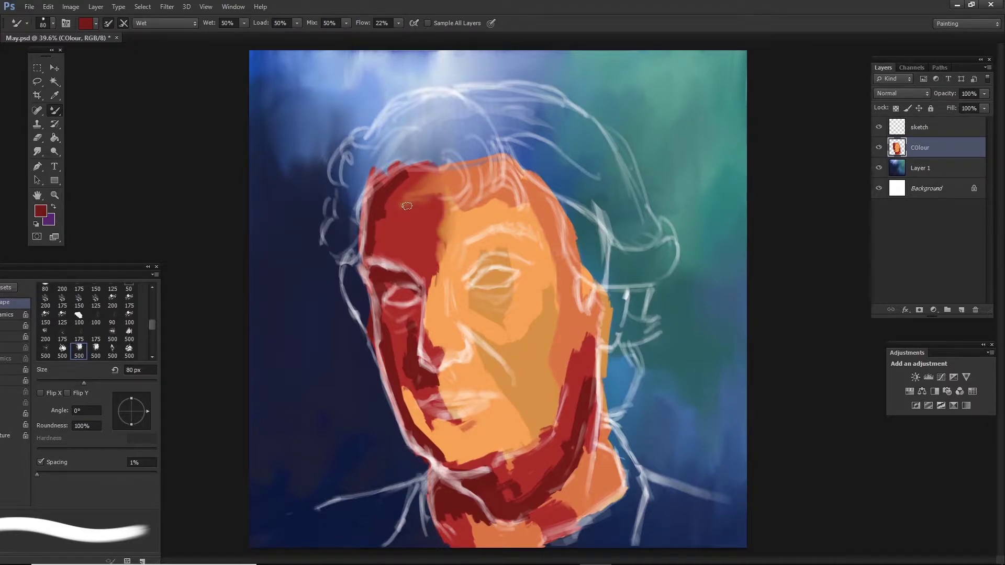
- Set the Mixer Brush to the Moist preset and blend orange sampled from the face
{"action": "left_click", "coordinate": [165, 23]}
{"action": "left_click", "coordinate": [157, 74]}
{"action": "left_click", "coordinate": [487, 216], "text": "alt"}
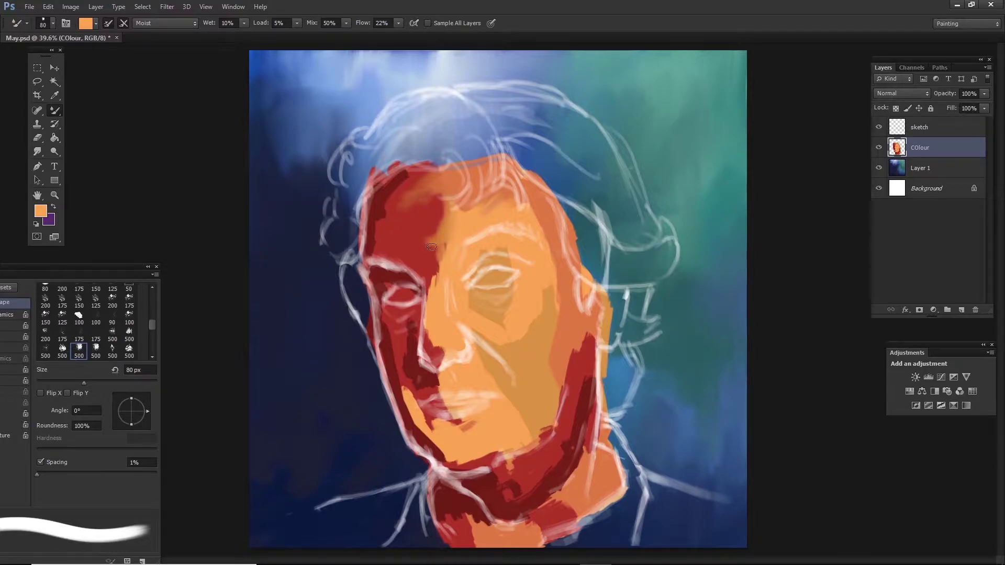
{"action": "left_click", "coordinate": [539, 370], "text": "alt"}
- Switch to the Wet, Light Mix preset and blend sampled oranges and reds across the face
{"action": "left_click", "coordinate": [186, 24]}
{"action": "left_click", "coordinate": [163, 160]}
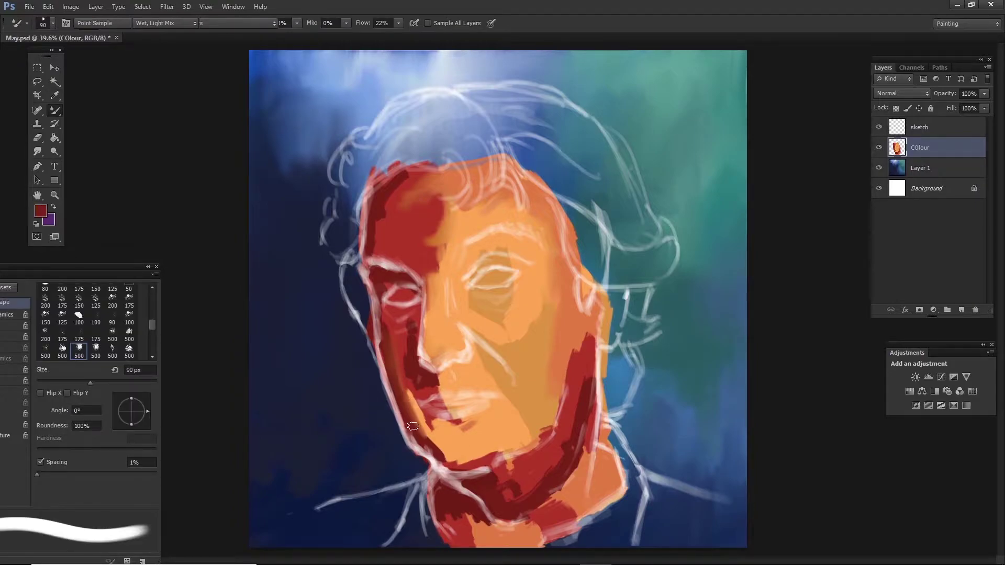
{"action": "left_click", "coordinate": [510, 417], "text": "alt"}
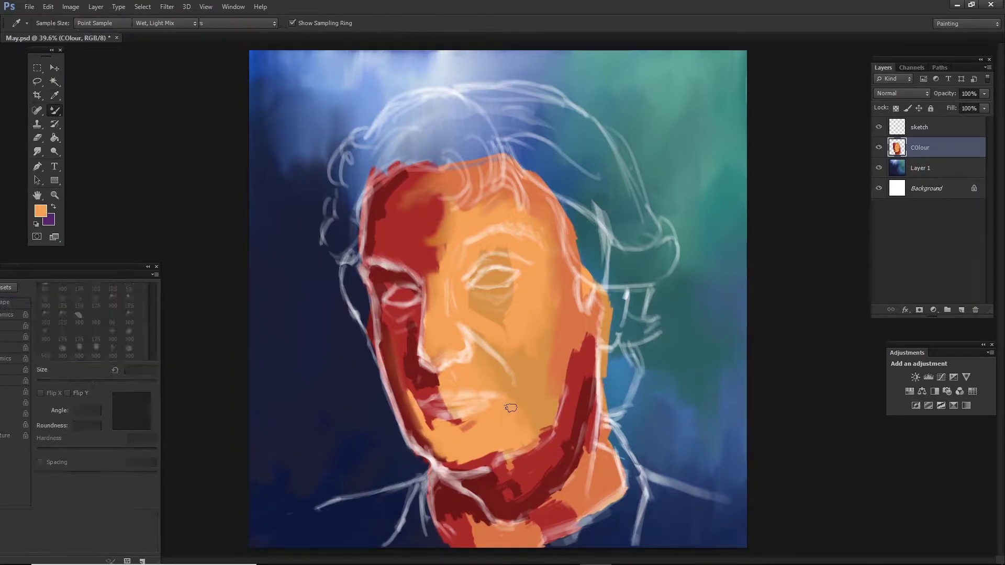
{"action": "left_click", "coordinate": [522, 386], "text": "alt"}
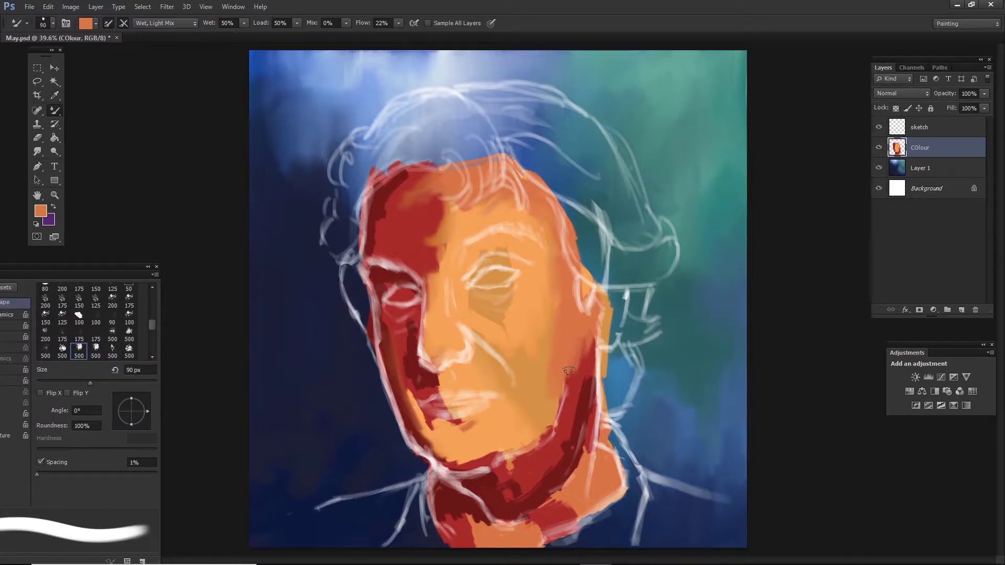
{"action": "left_click", "coordinate": [576, 451], "text": "alt"}
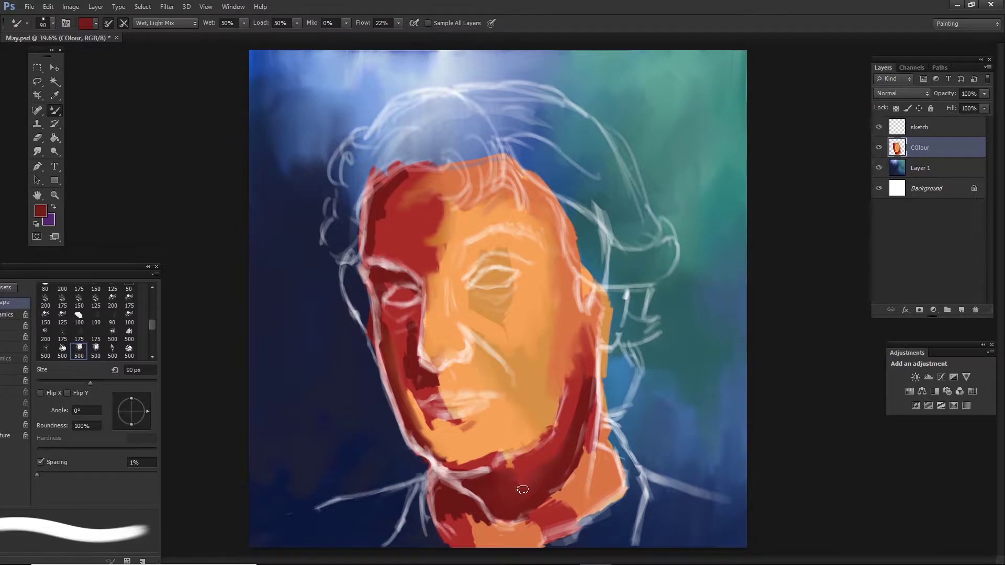
{"action": "left_click", "coordinate": [574, 405], "text": "alt"}
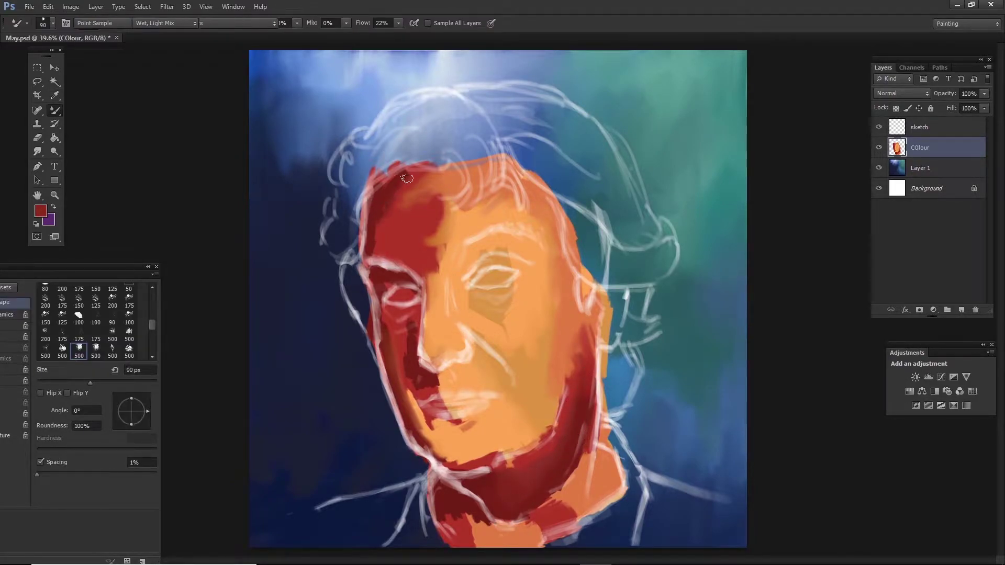
{"action": "left_click", "coordinate": [380, 215], "text": "alt"}
{"action": "left_click", "coordinate": [400, 202], "text": "alt"}
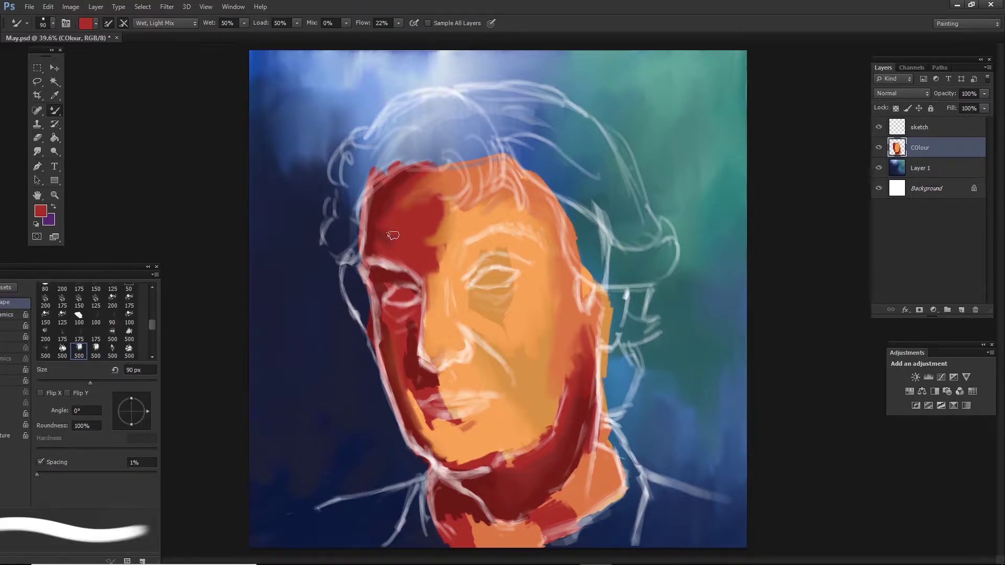
- Keep blending with sampled skin oranges and darker reds around the face
{"action": "left_click", "coordinate": [438, 253], "text": "alt"}
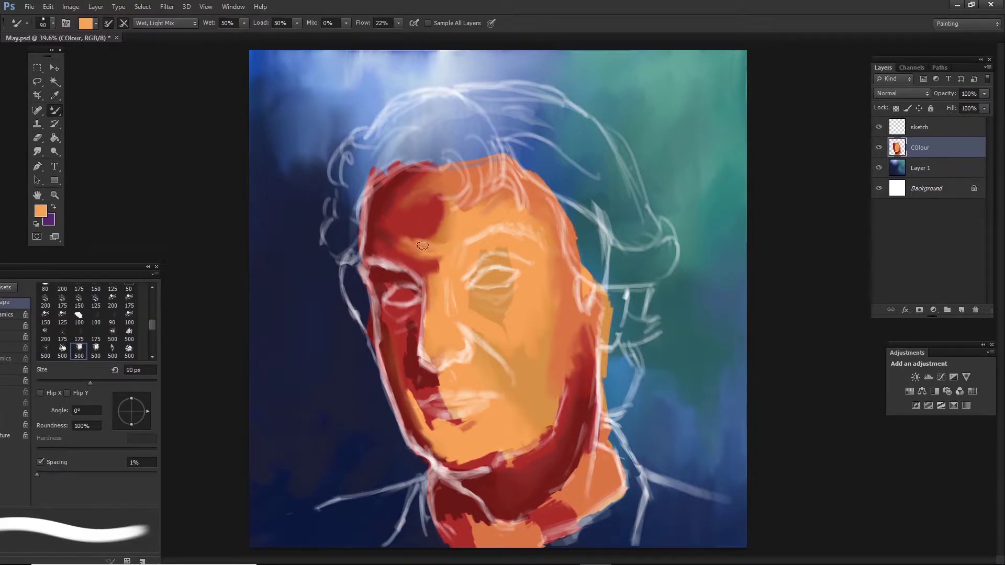
{"action": "left_click", "coordinate": [439, 463], "text": "alt"}
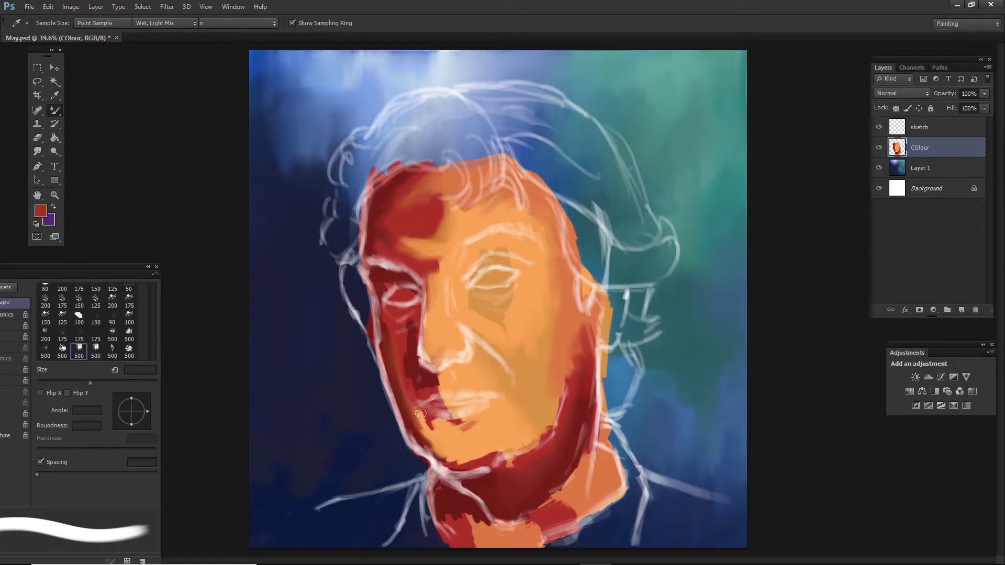
{"action": "left_click", "coordinate": [409, 328], "text": "alt"}
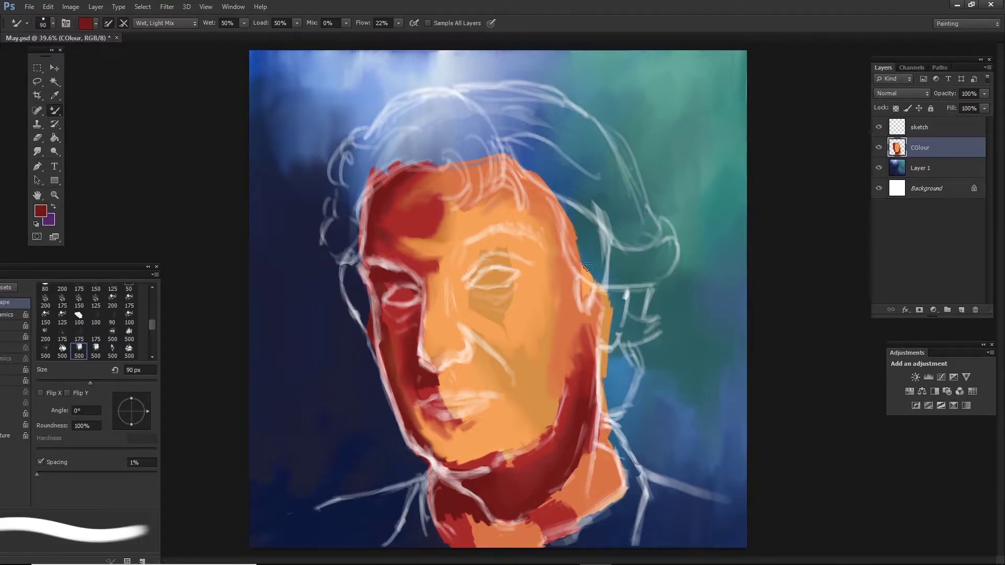
{"action": "left_click", "coordinate": [538, 413], "text": "alt"}
{"action": "left_click", "coordinate": [565, 357], "text": "alt"}
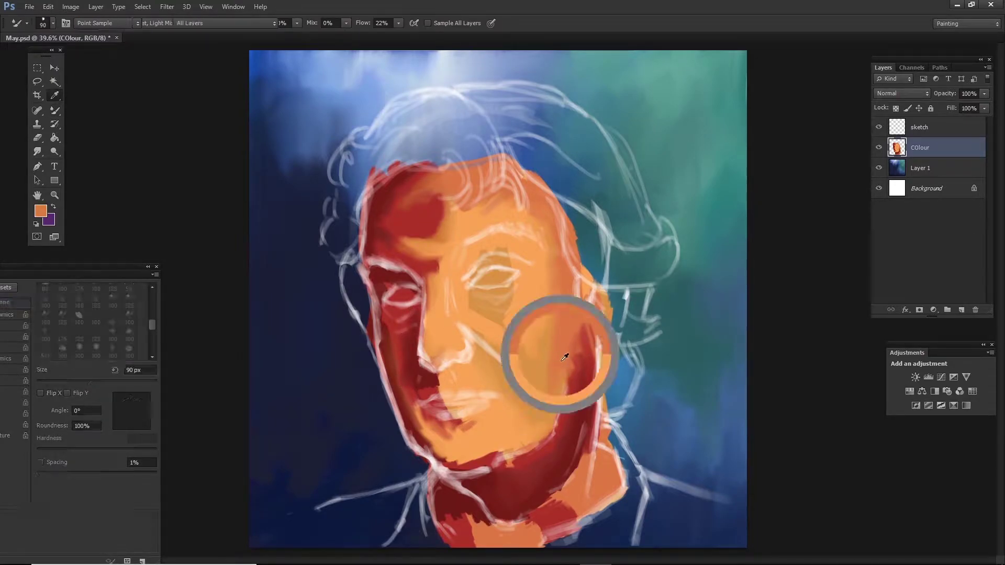
{"action": "left_click", "coordinate": [497, 328], "text": "alt"}
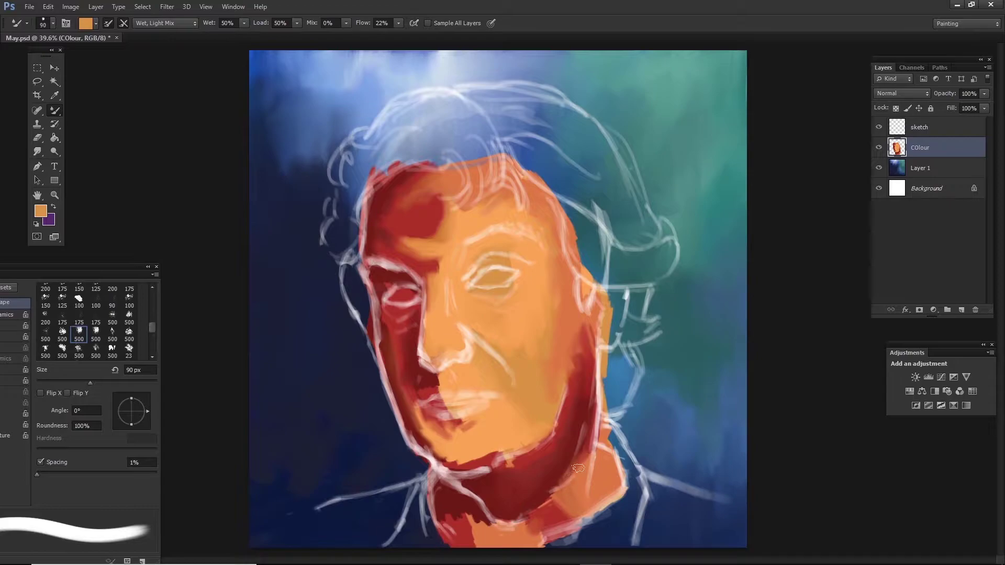
- Blend the paint on the neck and across the cheek, then return to the plain Brush with orange
{"action": "left_click_drag", "start_coordinate": [477, 528], "coordinate": [459, 536]}
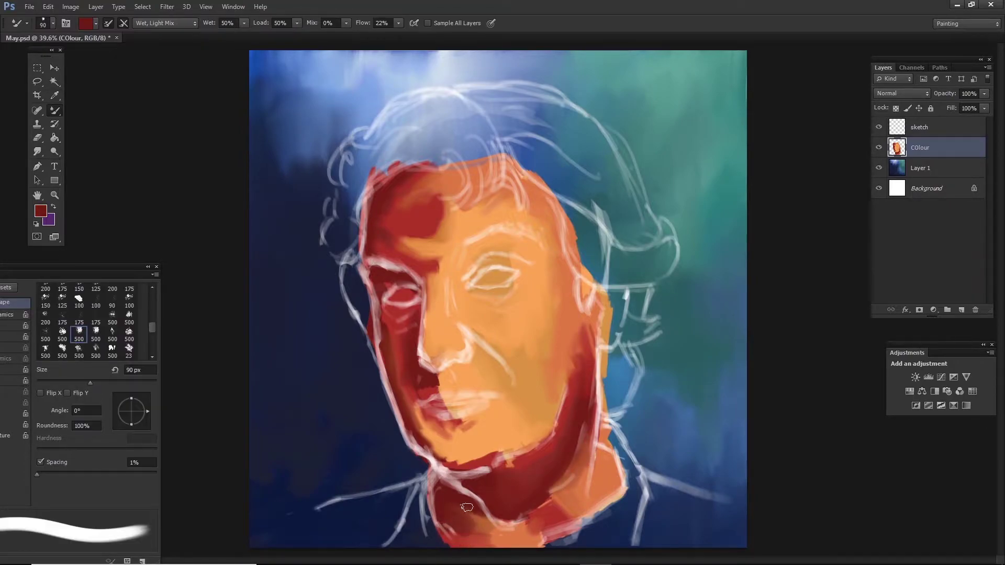
{"action": "left_click", "coordinate": [488, 535], "text": "alt"}
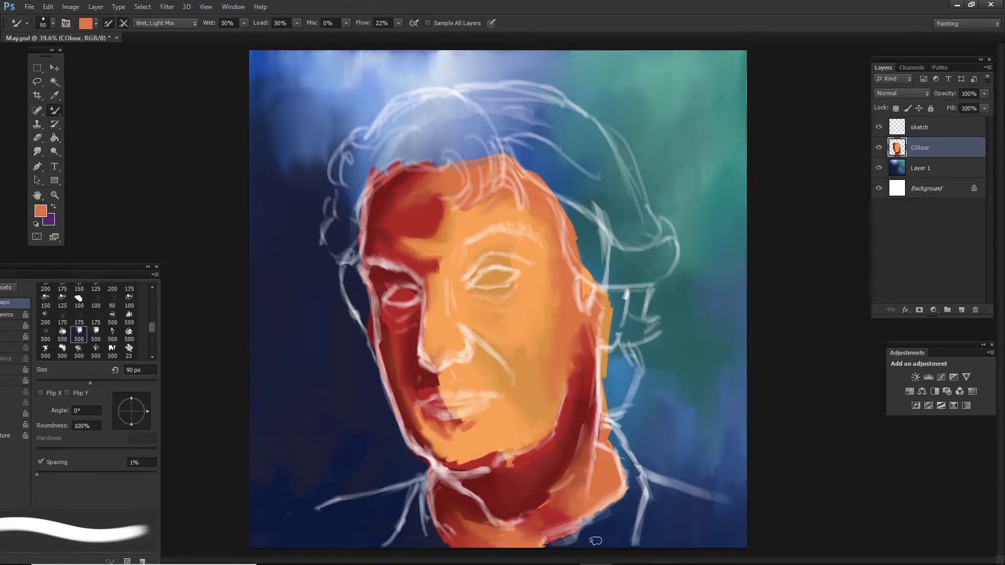
{"action": "left_click_drag", "start_coordinate": [454, 340], "coordinate": [579, 315]}
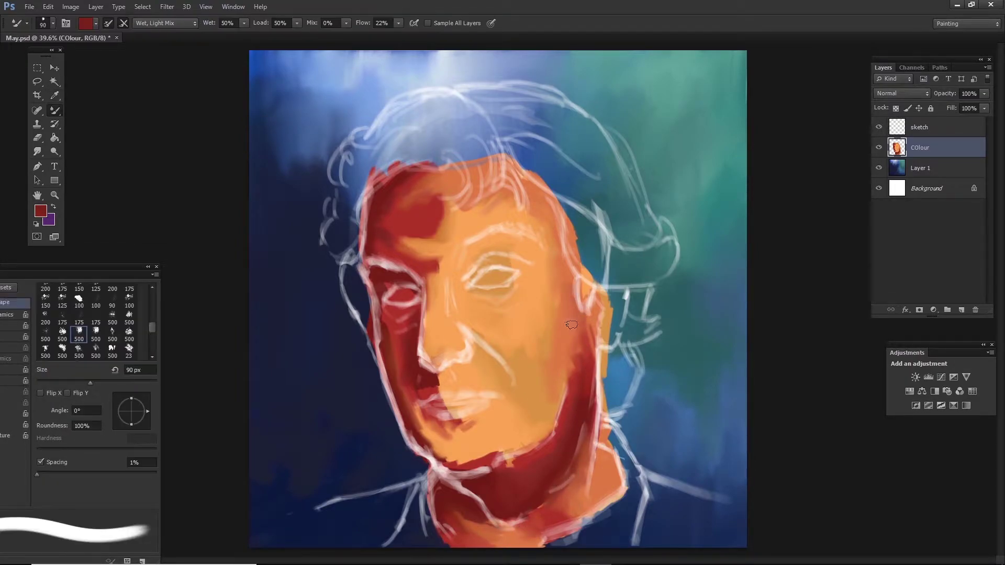
{"action": "key", "text": "shift+b"}
{"action": "left_click", "coordinate": [565, 305], "text": "alt"}
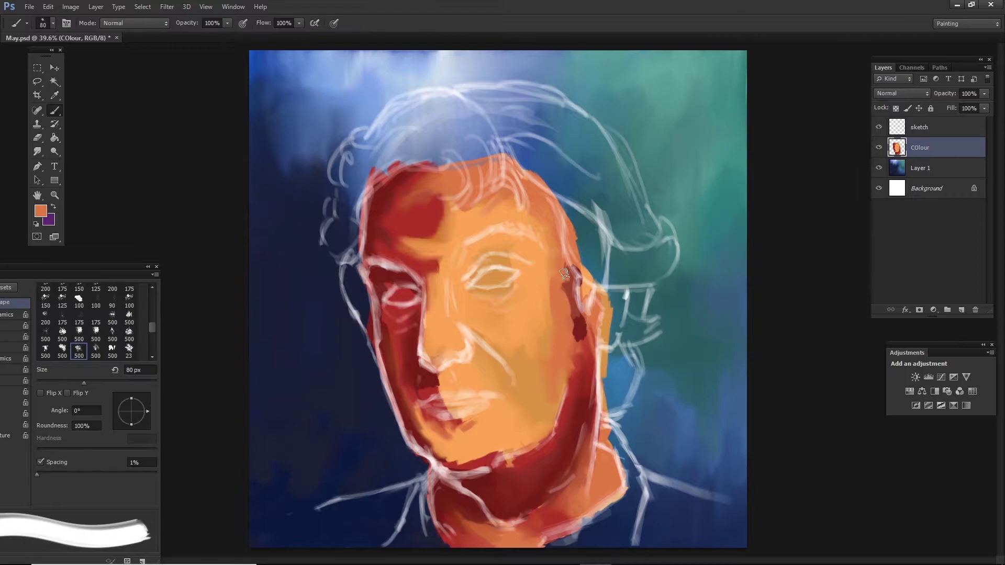
- Paint orange down the right cheek, merge the sketch into the Colour layer, and fill both eyes white
{"action": "mouse_move", "coordinate": [564, 273]}
{"action": "left_mouse_down"}
{"action": "mouse_move", "coordinate": [573, 313]}
{"action": "mouse_move", "coordinate": [559, 389]}
{"action": "left_mouse_up"}
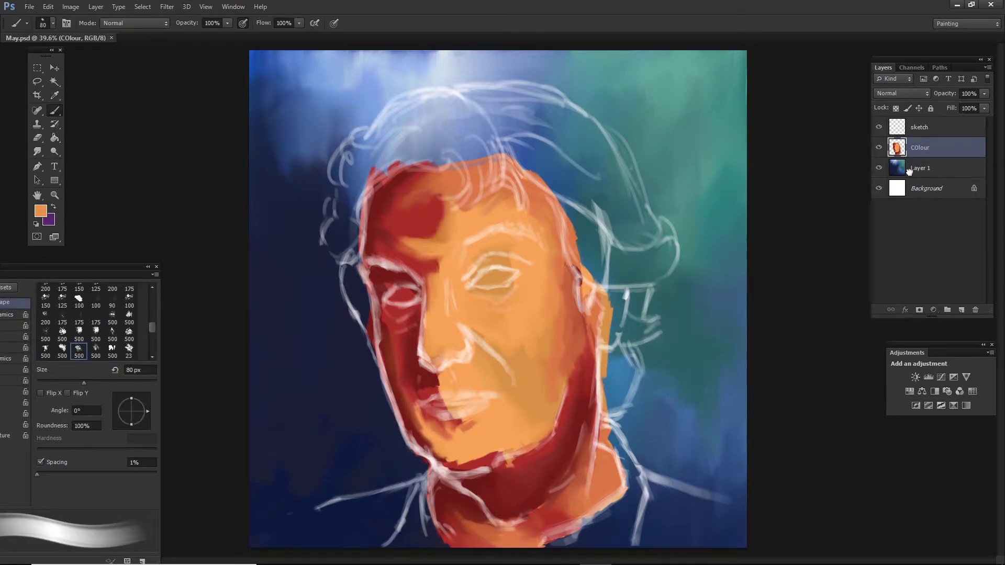
{"action": "key", "text": "ctrl+e"}
{"action": "key", "text": "bracketleft"}
{"action": "key", "text": "bracketleft"}
{"action": "key", "text": "bracketleft"}
{"action": "left_click_drag", "start_coordinate": [476, 283], "coordinate": [512, 273]}
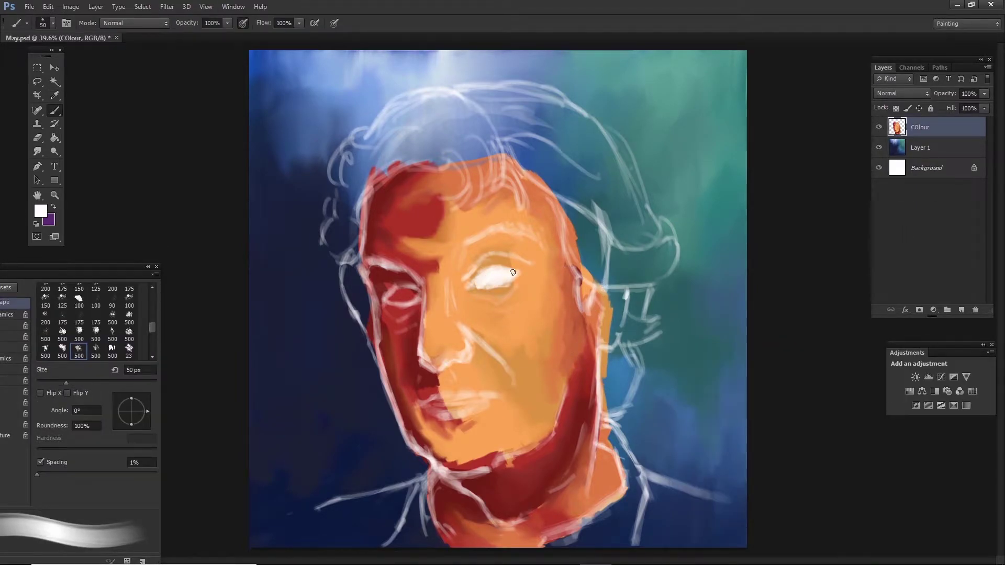
{"action": "key", "text": "bracketleft"}
{"action": "mouse_move", "coordinate": [396, 298]}
{"action": "left_mouse_down"}
{"action": "mouse_move", "coordinate": [515, 285]}
{"action": "mouse_move", "coordinate": [484, 301]}
{"action": "left_mouse_up"}
{"action": "key", "text": "bracketright"}
- Trim the lower edge of the left eye with light orange skin tone
{"action": "left_click", "coordinate": [450, 304], "text": "alt"}
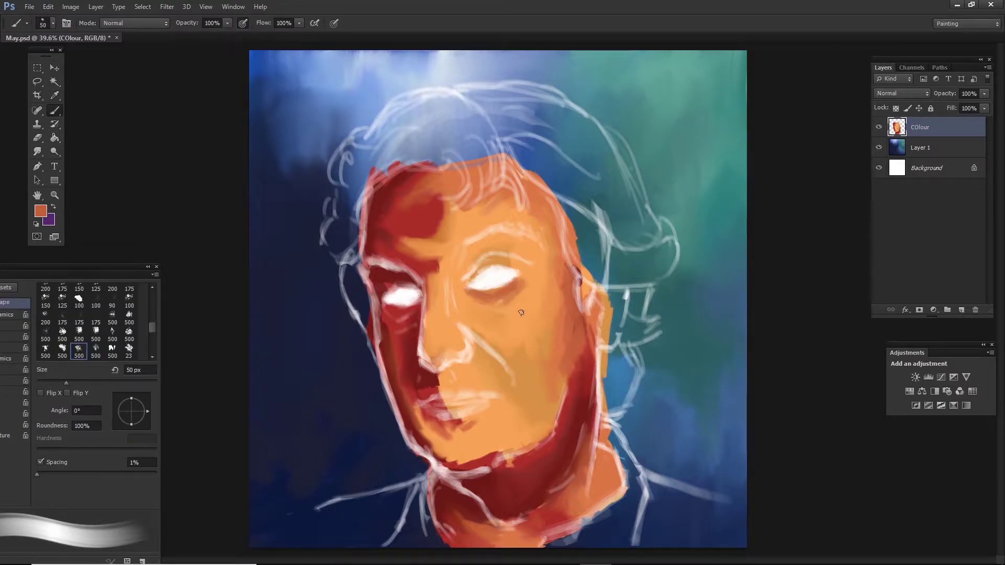
{"action": "left_click", "coordinate": [433, 280], "text": "alt"}
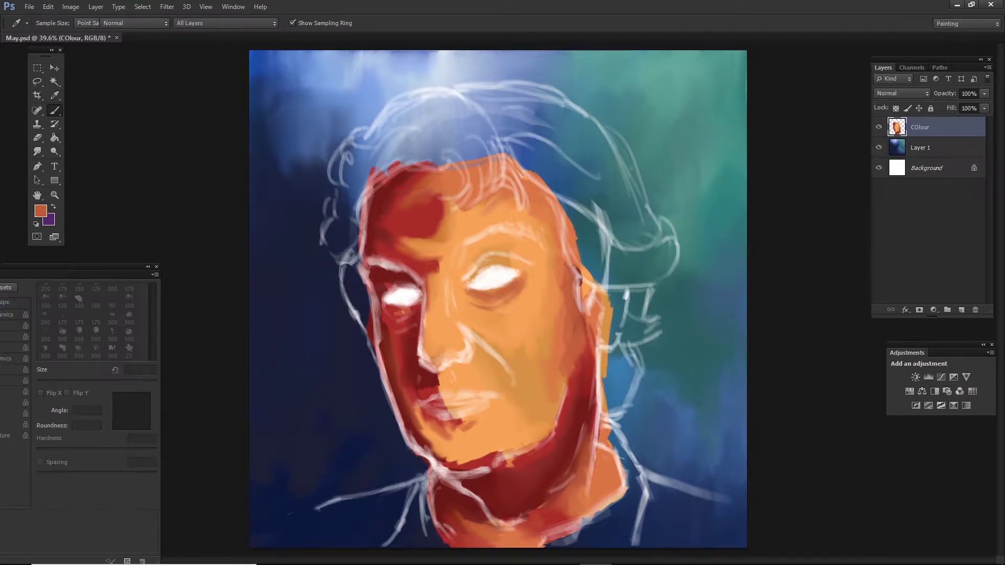
{"action": "left_click", "coordinate": [433, 280], "text": "alt"}
{"action": "left_click_drag", "start_coordinate": [411, 309], "coordinate": [389, 306]}
- Paint a dark red shadow along the jaw
{"action": "key", "text": "bracketright"}
{"action": "key", "text": "bracketright"}
{"action": "key", "text": "bracketright"}
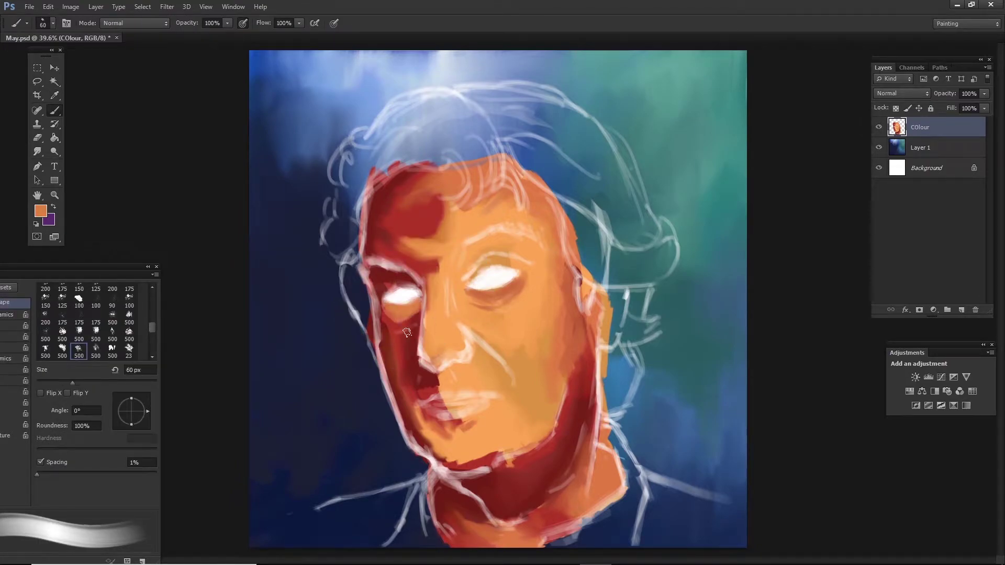
{"action": "left_click", "coordinate": [398, 360], "text": "alt"}
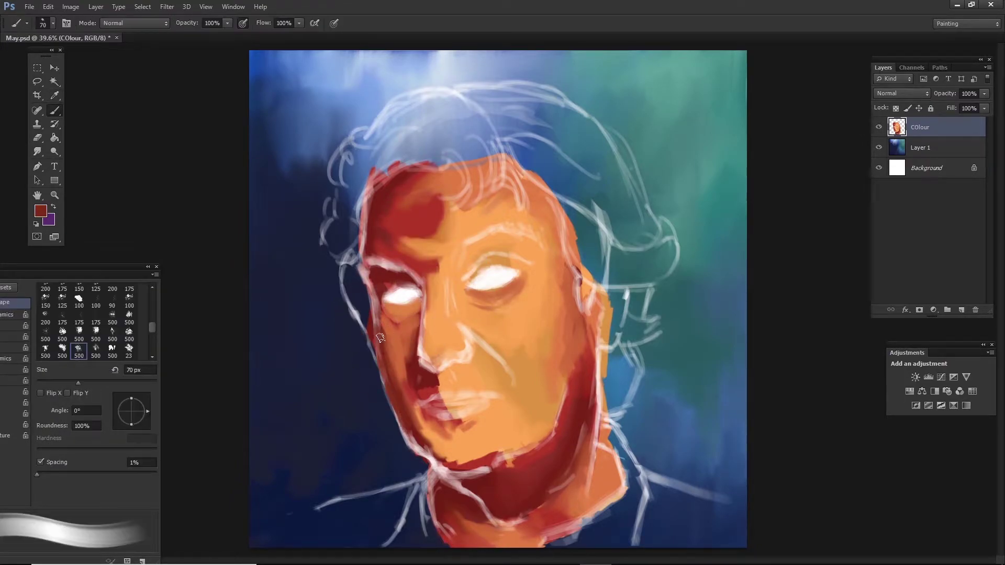
{"action": "left_click", "coordinate": [408, 403], "text": "alt"}
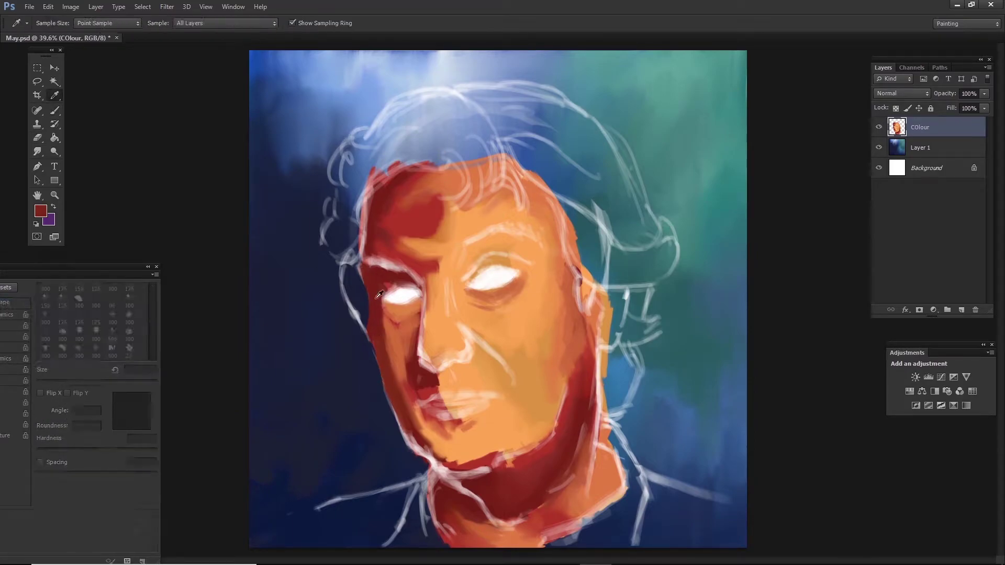
{"action": "left_click_drag", "start_coordinate": [425, 463], "coordinate": [533, 445]}
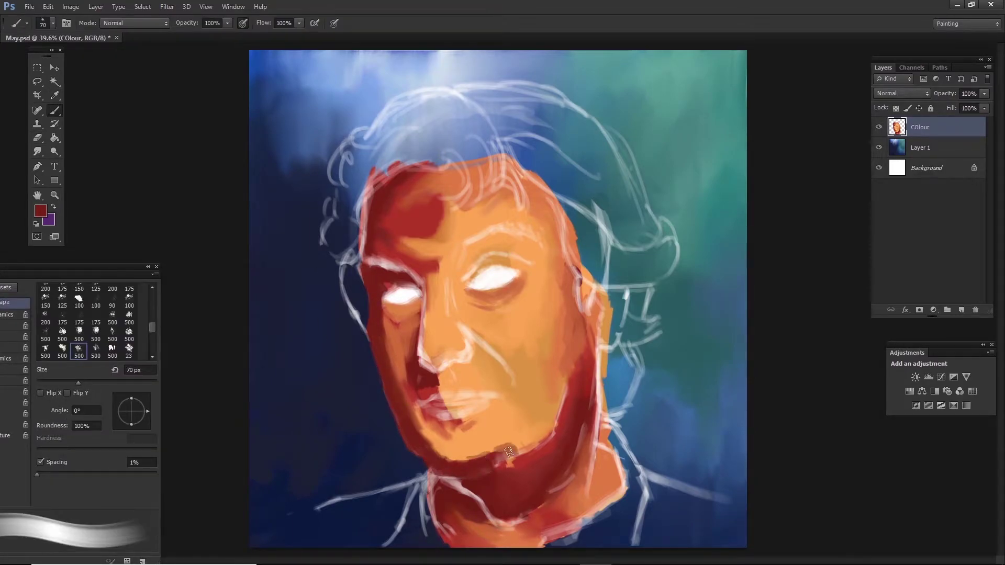
{"action": "left_click", "coordinate": [434, 447], "text": "alt"}
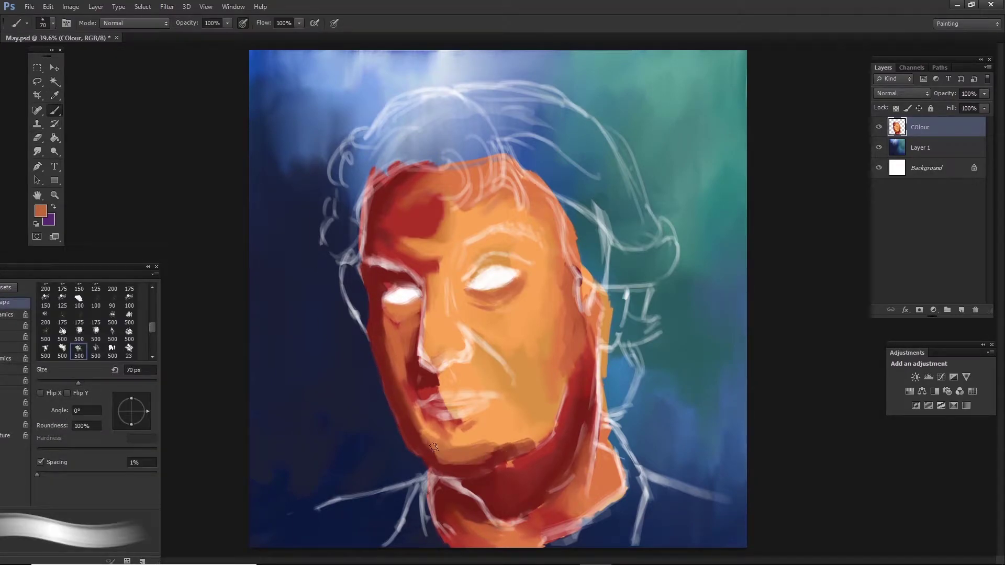
{"action": "left_click", "coordinate": [530, 447], "text": "alt"}
- Darken the neck below the chin with a deeper red
{"action": "key", "text": "bracketleft"}
{"action": "key", "text": "bracketleft"}
{"action": "key", "text": "bracketleft"}
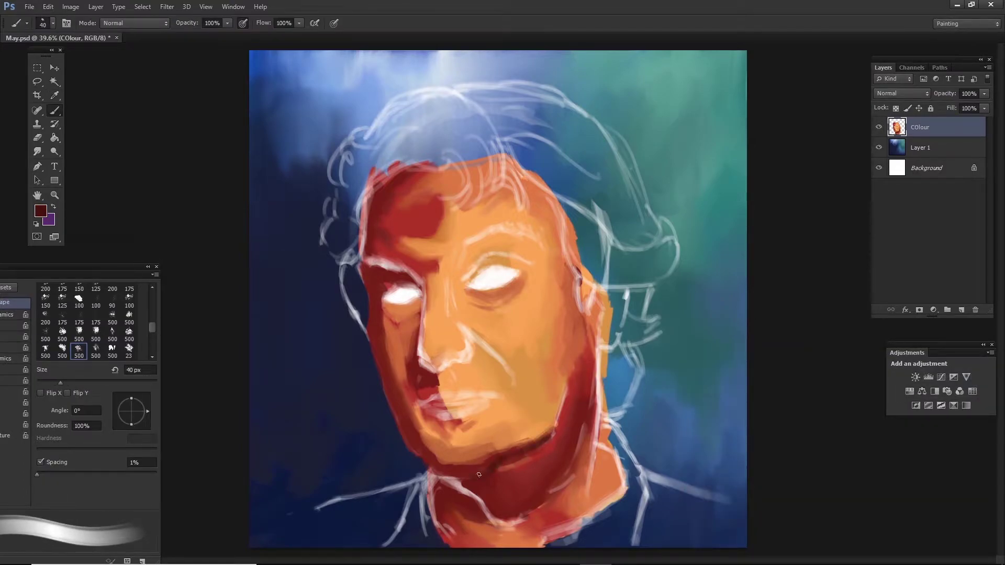
{"action": "key", "text": "bracketright"}
{"action": "key", "text": "bracketright"}
{"action": "key", "text": "bracketright"}
{"action": "left_click", "coordinate": [556, 401], "text": "alt"}
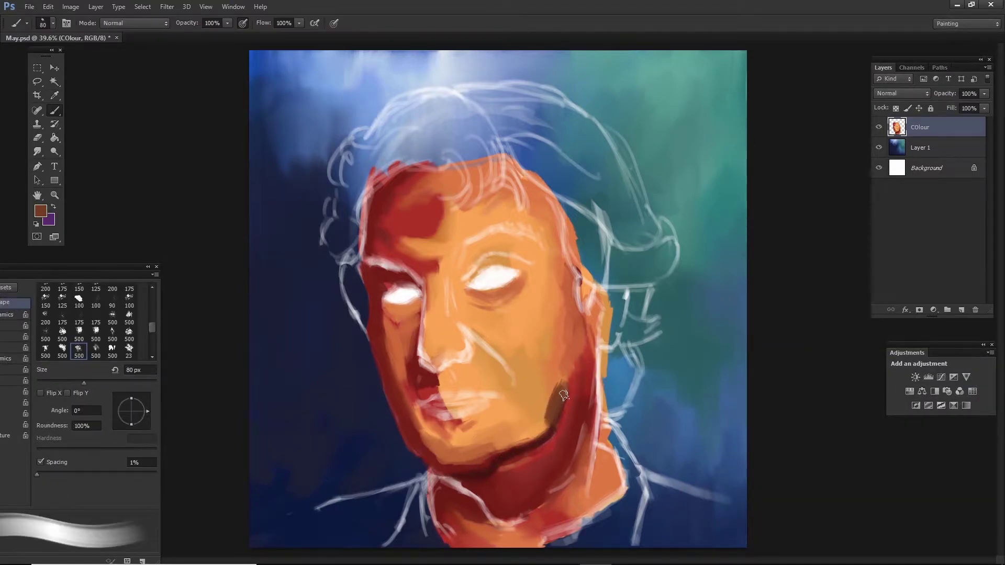
{"action": "left_click", "coordinate": [553, 397], "text": "alt"}
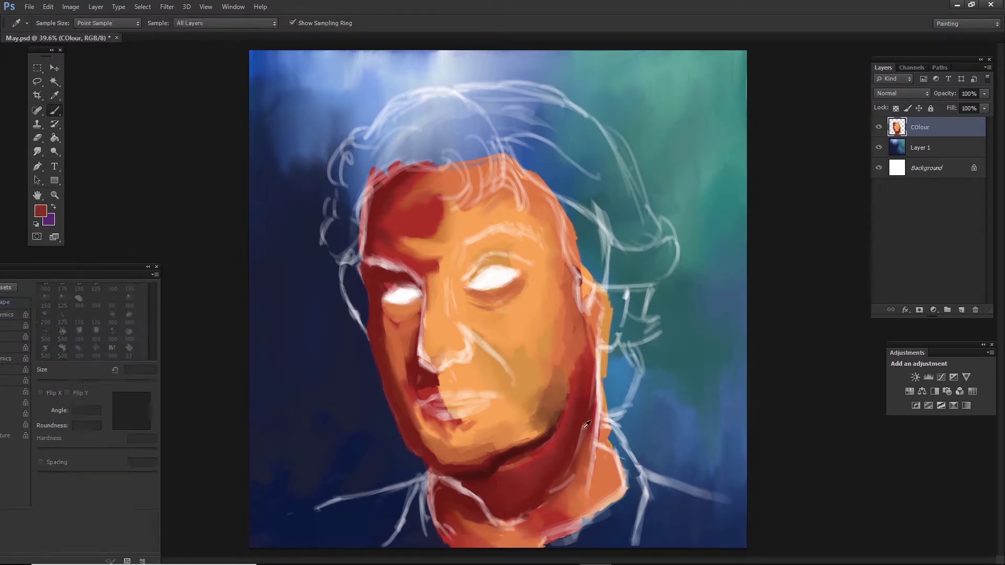
{"action": "left_click", "coordinate": [575, 398], "text": "alt"}
{"action": "key", "text": "bracketleft"}
{"action": "key", "text": "bracketleft"}
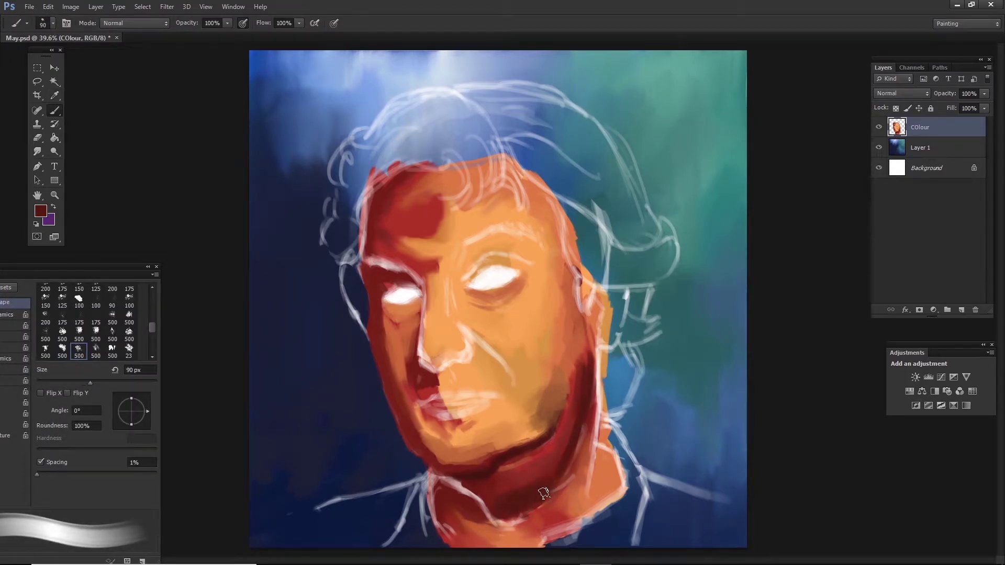
{"action": "key", "text": "bracketleft"}
{"action": "key", "text": "bracketleft"}
{"action": "key", "text": "bracketleft"}
{"action": "key", "text": "bracketleft"}
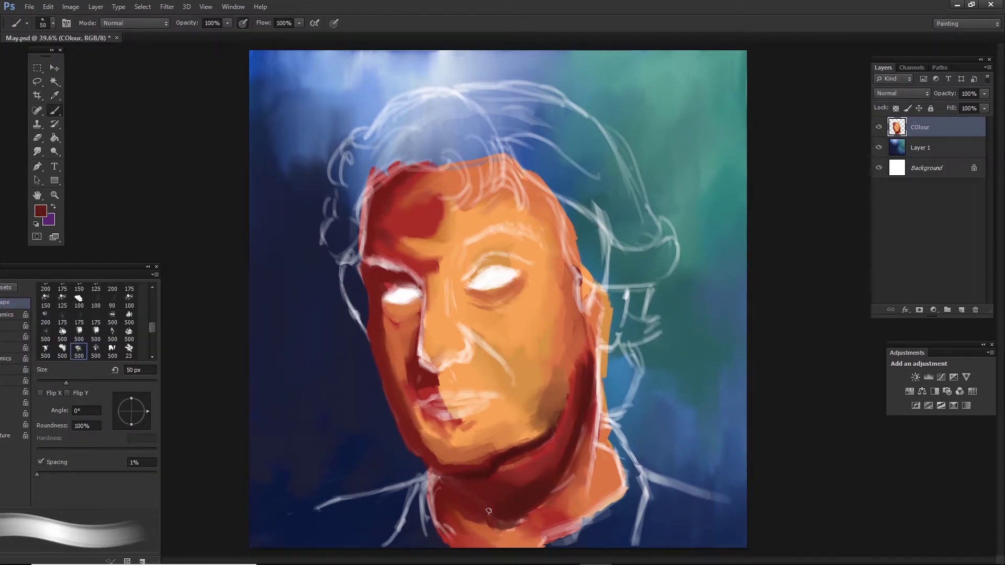
{"action": "key", "text": "Return"}
{"action": "left_click_drag", "start_coordinate": [450, 486], "coordinate": [460, 511]}
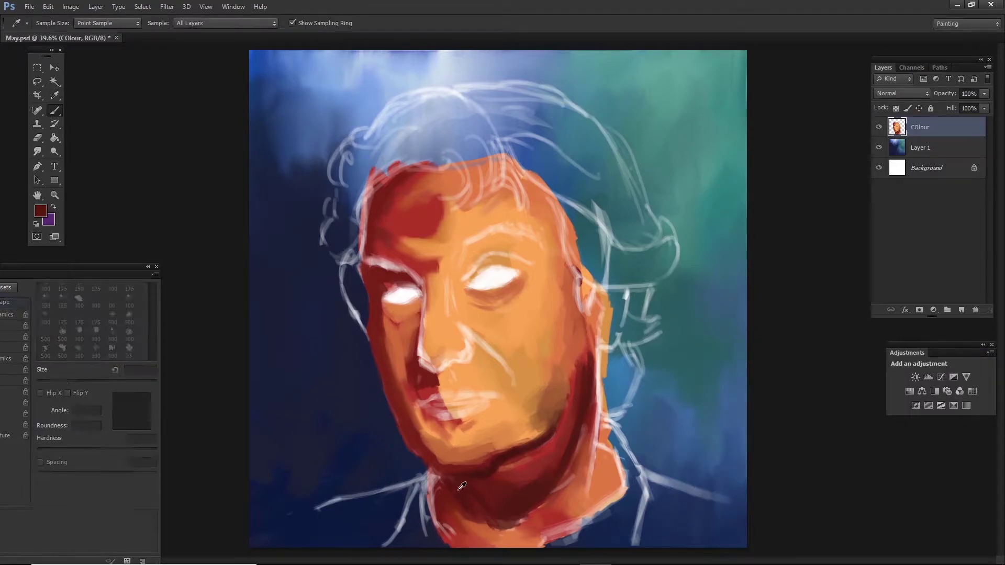
- Add a lighter orange stroke on the neck and dark maroon strokes along the collar
{"action": "key", "text": "bracketleft"}
{"action": "key", "text": "bracketleft"}
{"action": "key", "text": "bracketleft"}
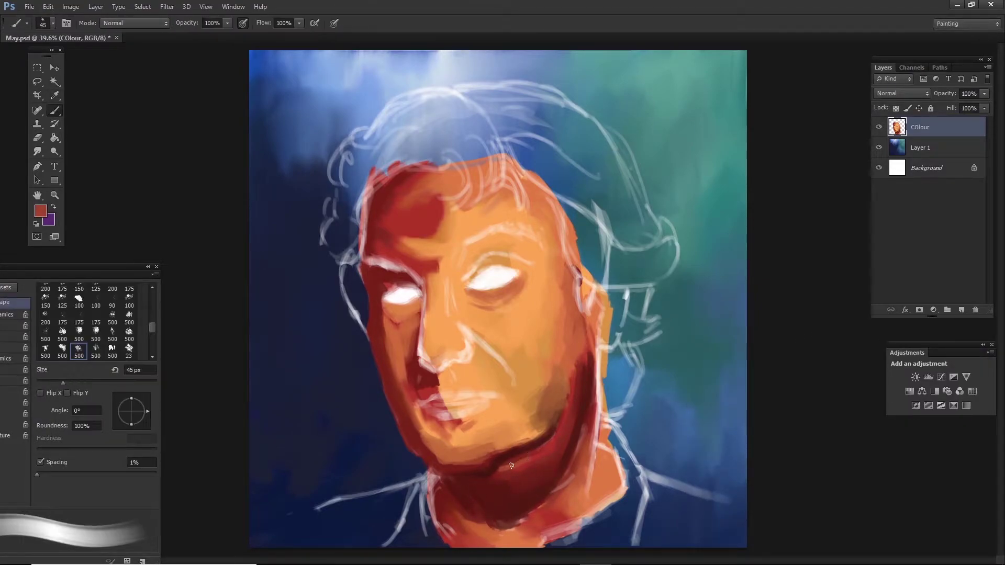
{"action": "left_click", "coordinate": [515, 471], "text": "alt"}
{"action": "mouse_move", "coordinate": [497, 473]}
{"action": "left_mouse_down"}
{"action": "mouse_move", "coordinate": [532, 455]}
{"action": "mouse_move", "coordinate": [541, 473]}
{"action": "left_mouse_up"}
{"action": "left_click", "coordinate": [534, 452], "text": "alt"}
{"action": "left_click", "coordinate": [517, 507], "text": "alt"}
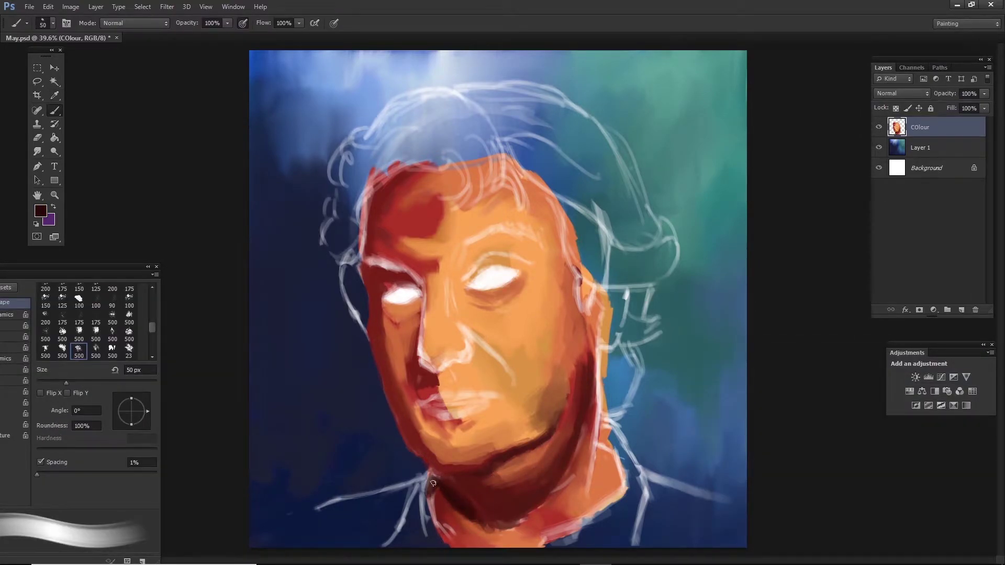
{"action": "mouse_move", "coordinate": [418, 487]}
{"action": "left_mouse_down"}
{"action": "mouse_move", "coordinate": [419, 474]}
{"action": "mouse_move", "coordinate": [419, 499]}
{"action": "left_mouse_up"}
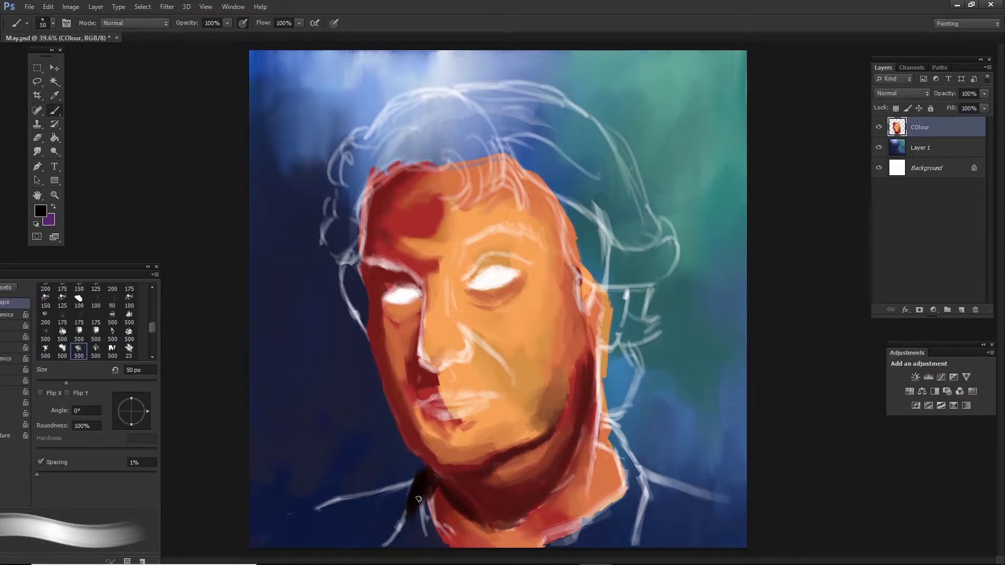
- Sample dark maroon and salmon tones around the collar while adjusting brush size
{"action": "left_click", "coordinate": [424, 525], "text": "alt"}
{"action": "key", "text": "bracketright"}
{"action": "key", "text": "bracketright"}
{"action": "key", "text": "bracketright"}
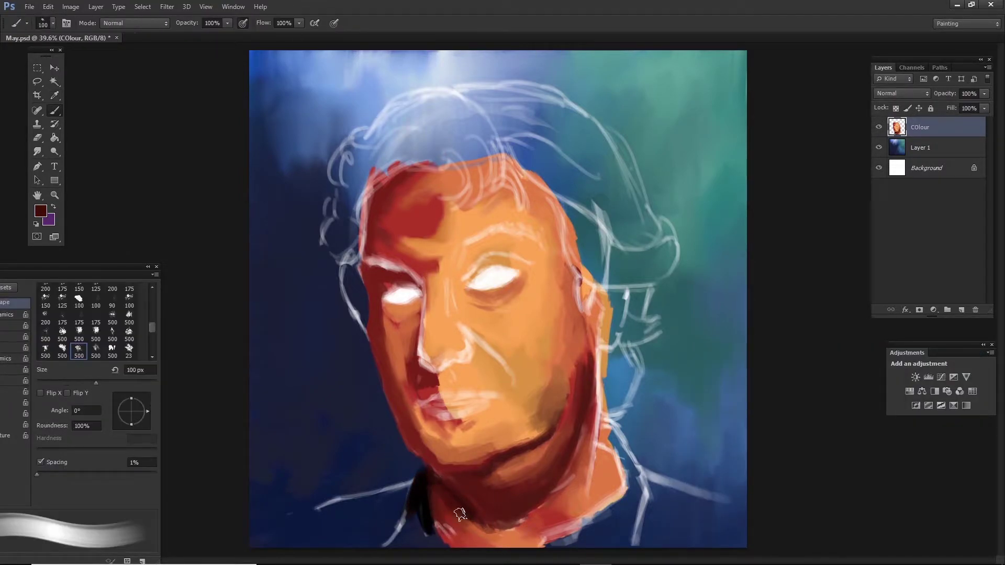
{"action": "left_click", "coordinate": [461, 529], "text": "alt"}
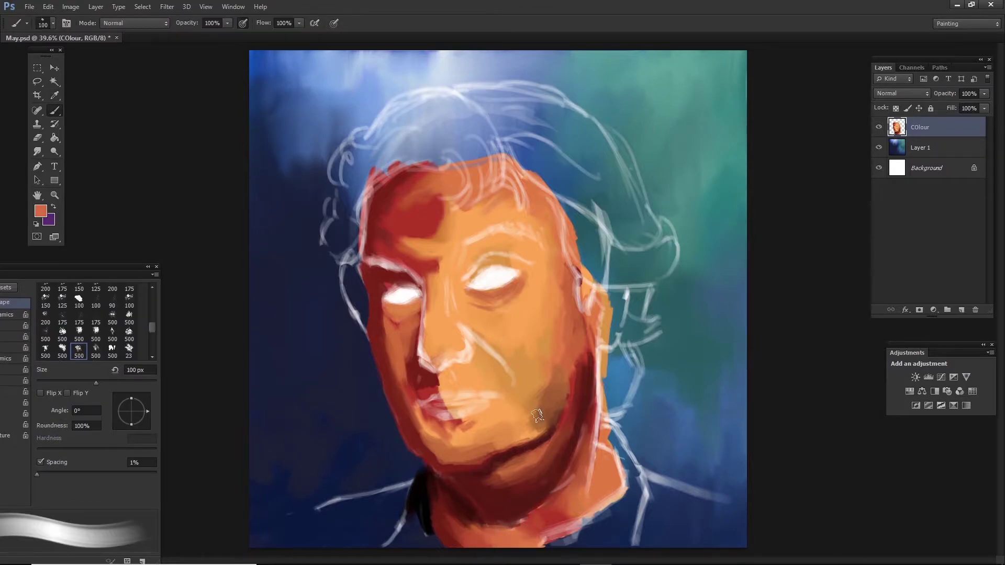
{"action": "key", "text": "bracketleft"}
{"action": "key", "text": "bracketleft"}
{"action": "key", "text": "bracketleft"}
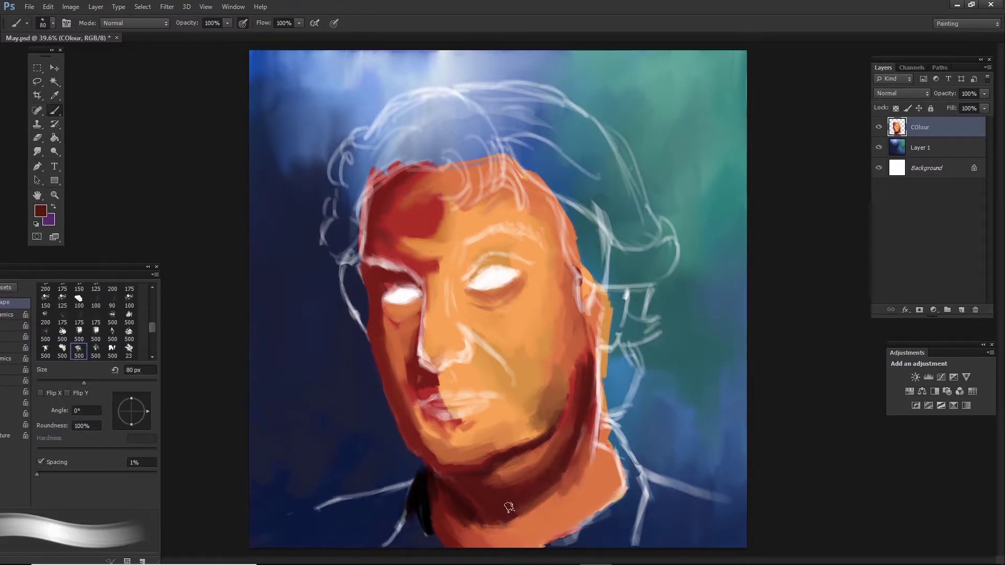
{"action": "key", "text": "bracketleft"}
{"action": "key", "text": "bracketleft"}
{"action": "key", "text": "bracketleft"}
{"action": "key", "text": "bracketright"}
{"action": "key", "text": "bracketright"}
{"action": "key", "text": "bracketright"}
{"action": "left_click", "coordinate": [560, 495], "text": "alt"}
- Paint a very dark maroon stroke beside the right jaw and neck
{"action": "left_click", "coordinate": [574, 467], "text": "alt"}
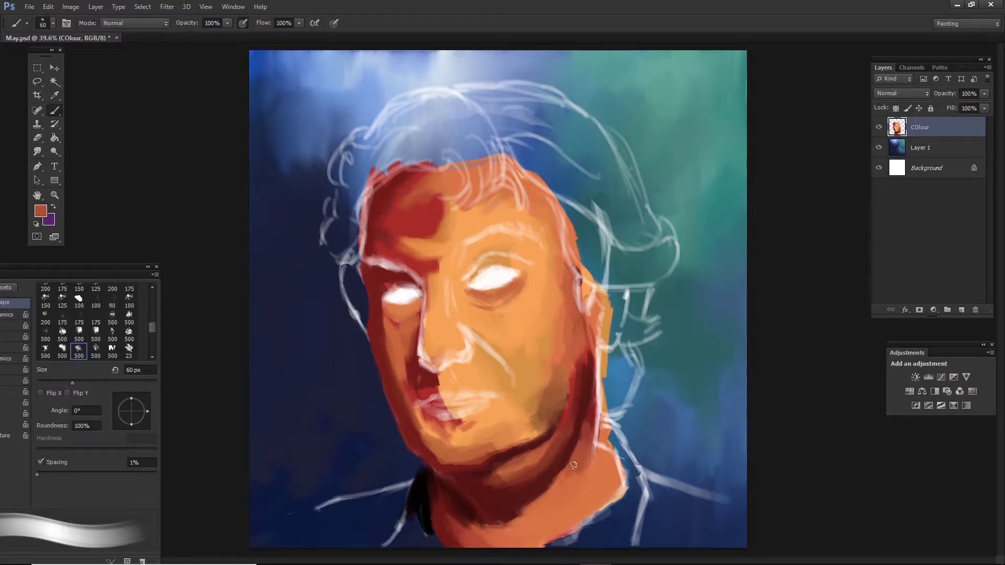
{"action": "left_click", "coordinate": [586, 393], "text": "alt"}
{"action": "left_click", "coordinate": [587, 383], "text": "alt"}
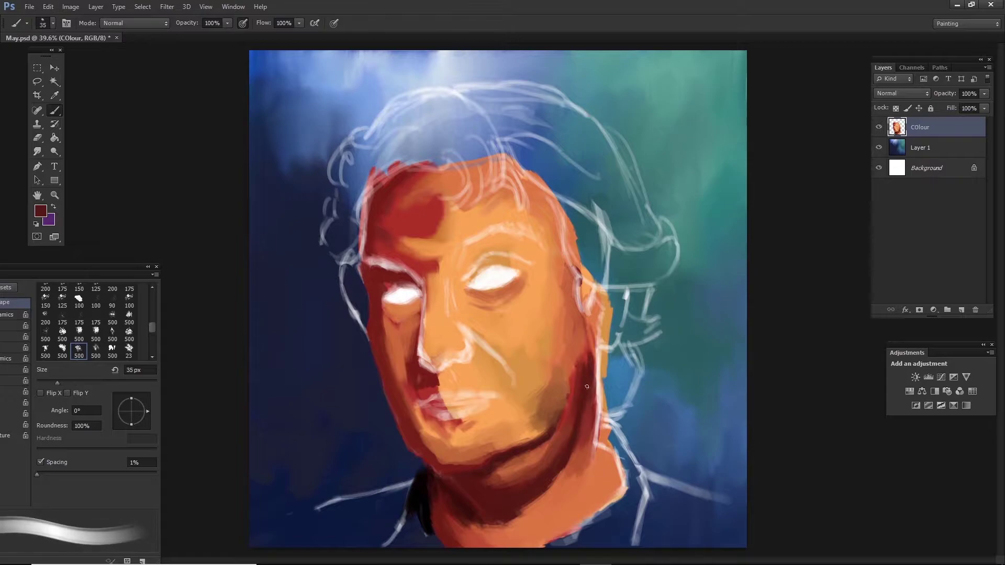
{"action": "key", "text": "bracketleft"}
{"action": "key", "text": "bracketleft"}
{"action": "key", "text": "bracketleft"}
{"action": "left_click", "coordinate": [590, 439], "text": "alt"}
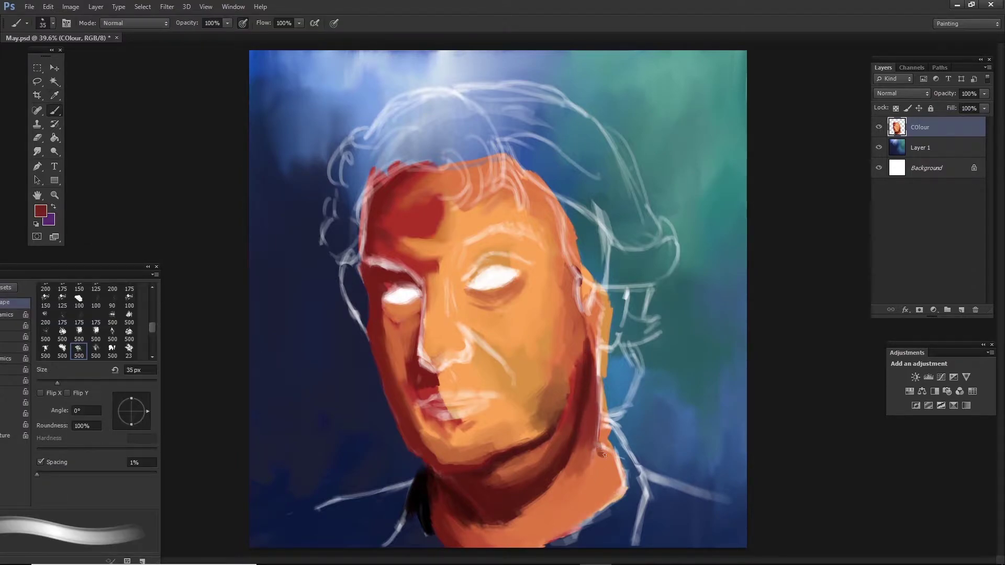
{"action": "left_click", "coordinate": [604, 435], "text": "alt"}
{"action": "key", "text": "bracketright"}
{"action": "key", "text": "bracketright"}
{"action": "left_click_drag", "start_coordinate": [601, 422], "coordinate": [623, 439]}
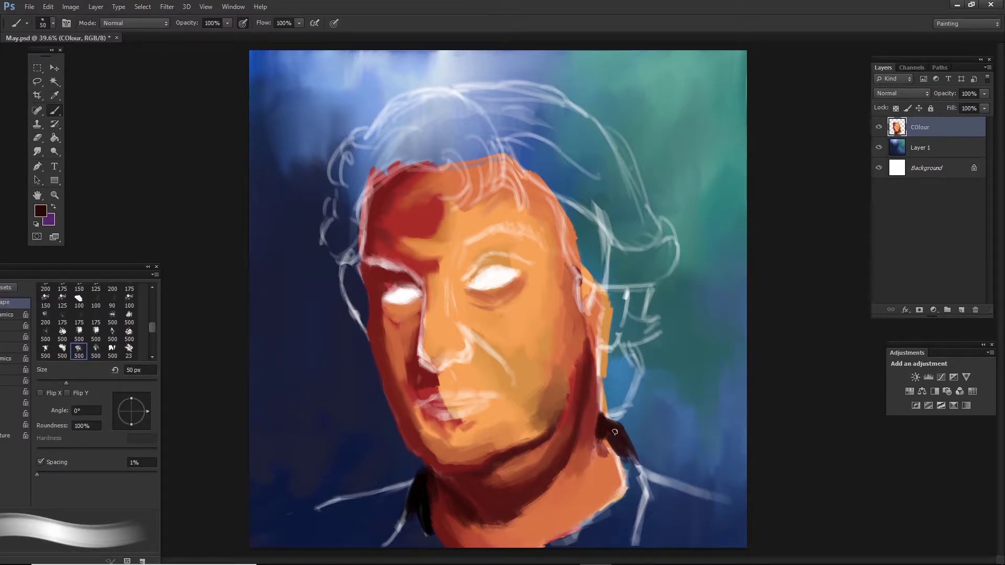
{"action": "left_click", "coordinate": [592, 433], "text": "alt"}
{"action": "key", "text": "bracketright"}
{"action": "key", "text": "bracketright"}
{"action": "key", "text": "bracketright"}
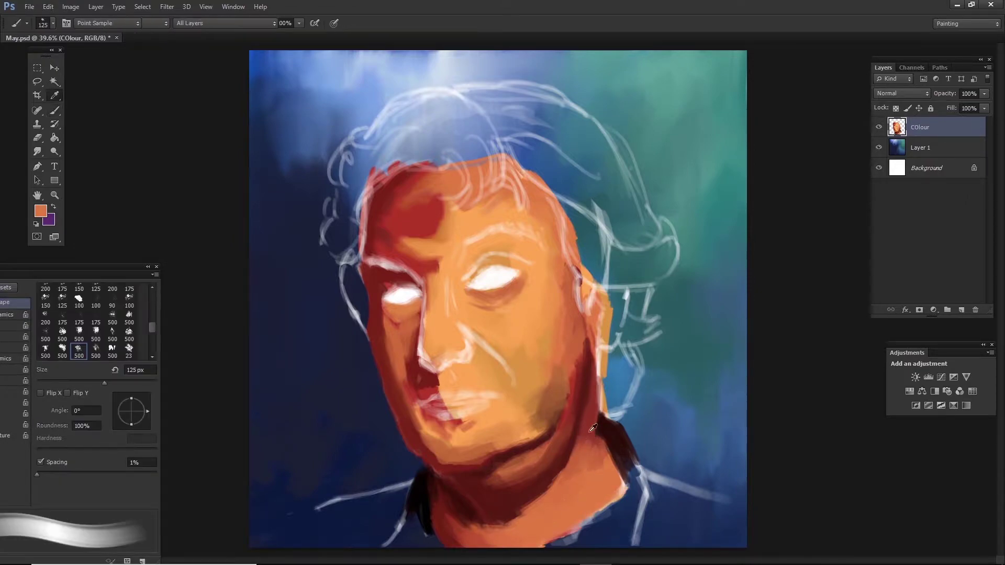
{"action": "key", "text": "bracketleft"}
{"action": "key", "text": "bracketleft"}
{"action": "key", "text": "bracketleft"}
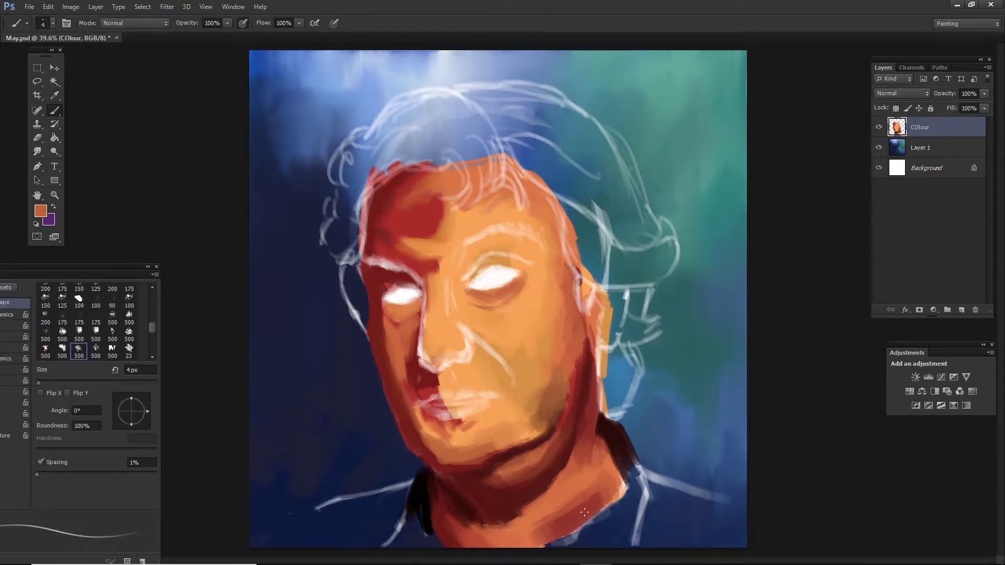
- Choose a pale yellow and paint highlights on the left cheek with a larger brush
{"action": "key", "text": "bracketright"}
{"action": "key", "text": "bracketright"}
{"action": "left_click", "coordinate": [40, 210]}
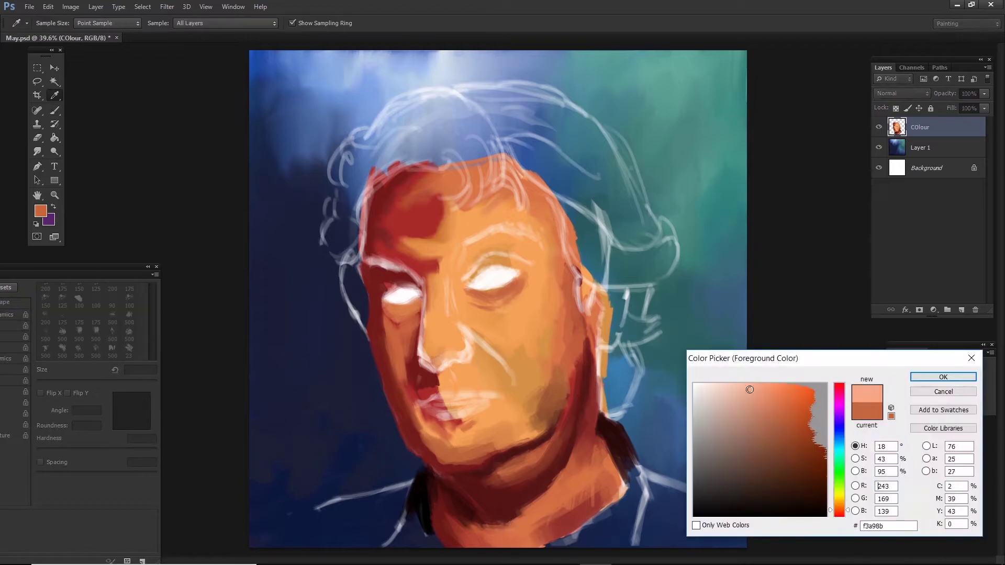
{"action": "left_click", "coordinate": [837, 419]}
{"action": "left_click", "coordinate": [937, 376]}
{"action": "key", "text": "bracketright"}
{"action": "key", "text": "bracketright"}
{"action": "key", "text": "bracketright"}
{"action": "left_click", "coordinate": [492, 504], "text": "alt"}
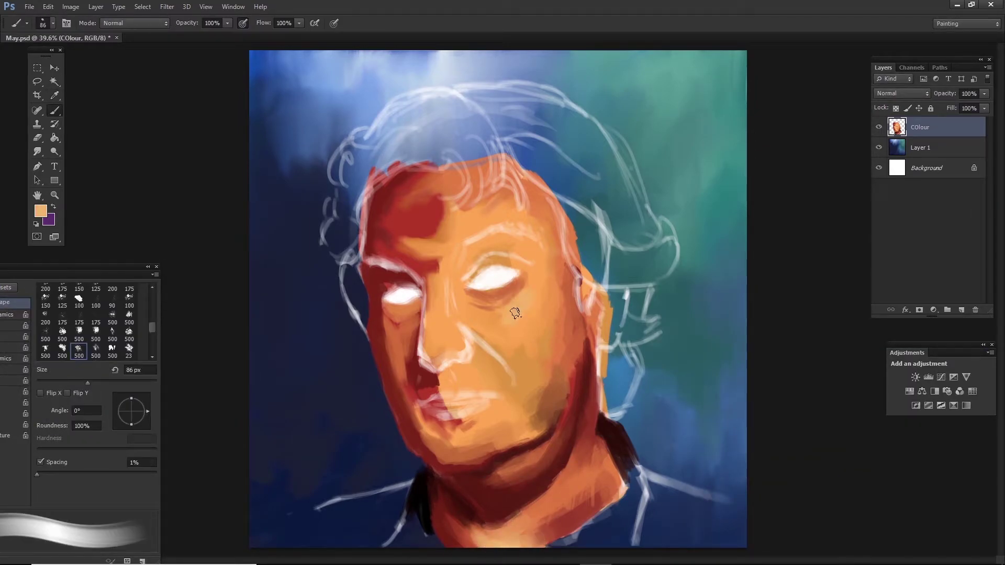
{"action": "left_click", "coordinate": [40, 211]}
{"action": "key", "text": "Return"}
{"action": "mouse_move", "coordinate": [518, 309]}
{"action": "left_mouse_down"}
{"action": "mouse_move", "coordinate": [520, 325]}
{"action": "mouse_move", "coordinate": [493, 319]}
{"action": "left_mouse_up"}
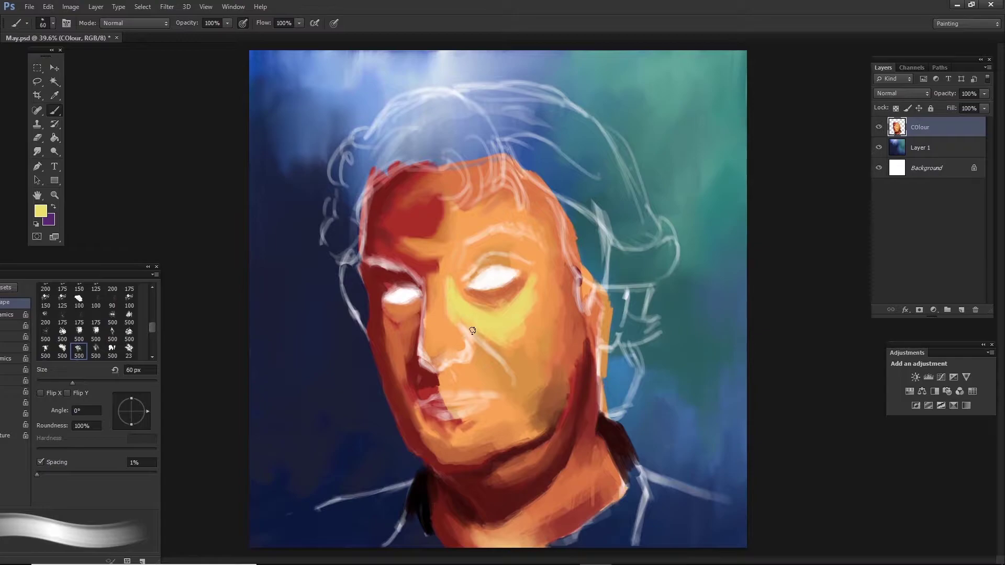
- Paint light peach strokes down the nose bridge
{"action": "left_click", "coordinate": [457, 366], "text": "alt"}
{"action": "left_click_drag", "start_coordinate": [430, 282], "coordinate": [425, 343]}
{"action": "key", "text": "bracketleft"}
{"action": "left_click", "coordinate": [426, 294], "text": "alt"}
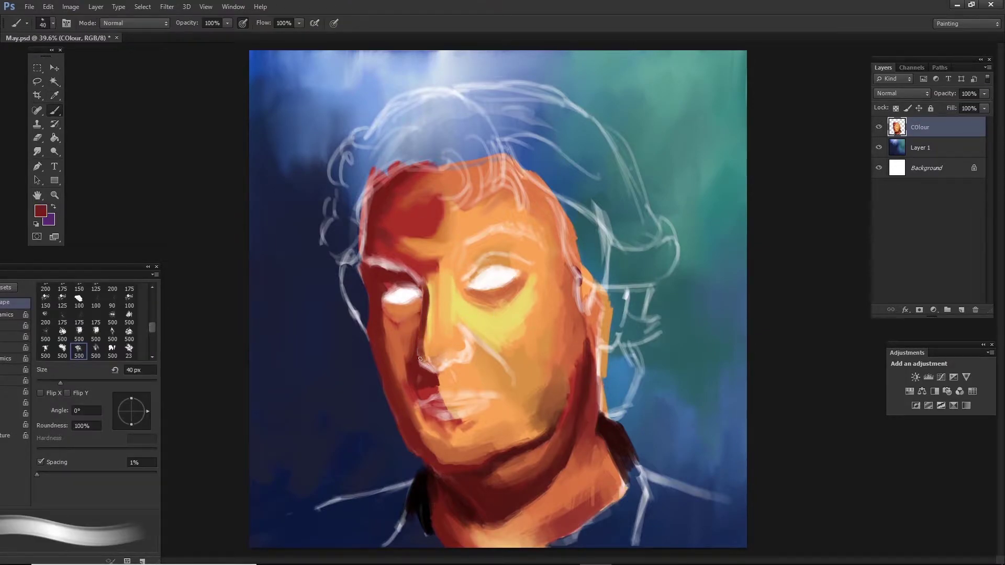
{"action": "key", "text": "bracketleft"}
{"action": "key", "text": "bracketleft"}
{"action": "key", "text": "bracketleft"}
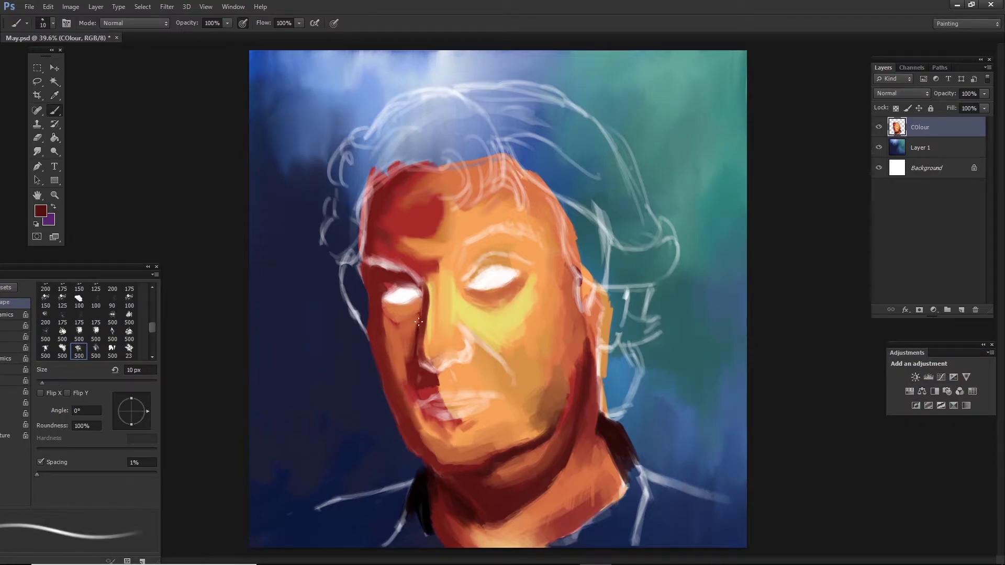
{"action": "key", "text": "bracketright"}
{"action": "key", "text": "bracketright"}
{"action": "key", "text": "bracketright"}
{"action": "key", "text": "bracketleft"}
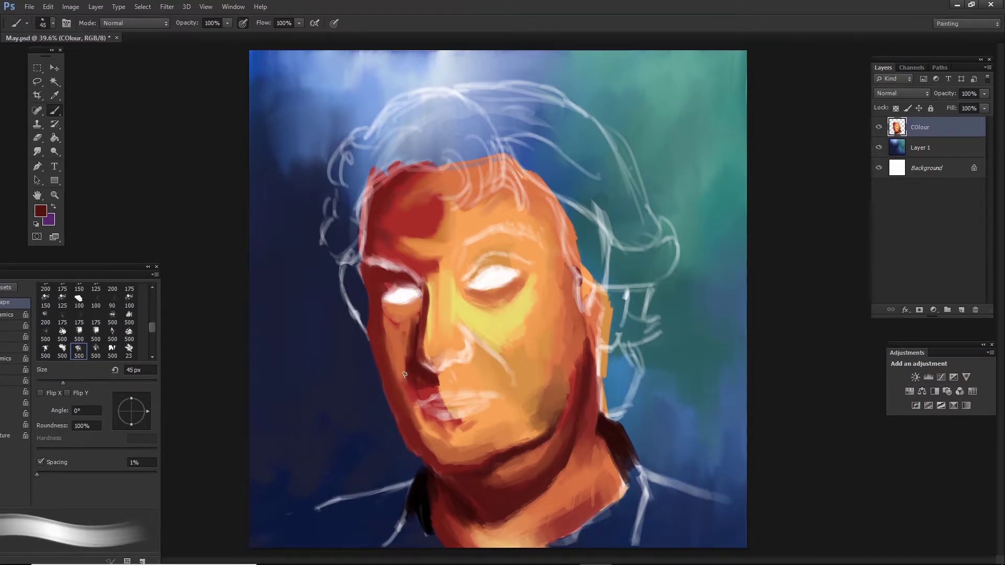
- Paint a reddish-brown shadow stroke along the nose edge
{"action": "left_click", "coordinate": [422, 363], "text": "alt"}
{"action": "left_click", "coordinate": [462, 364], "text": "alt"}
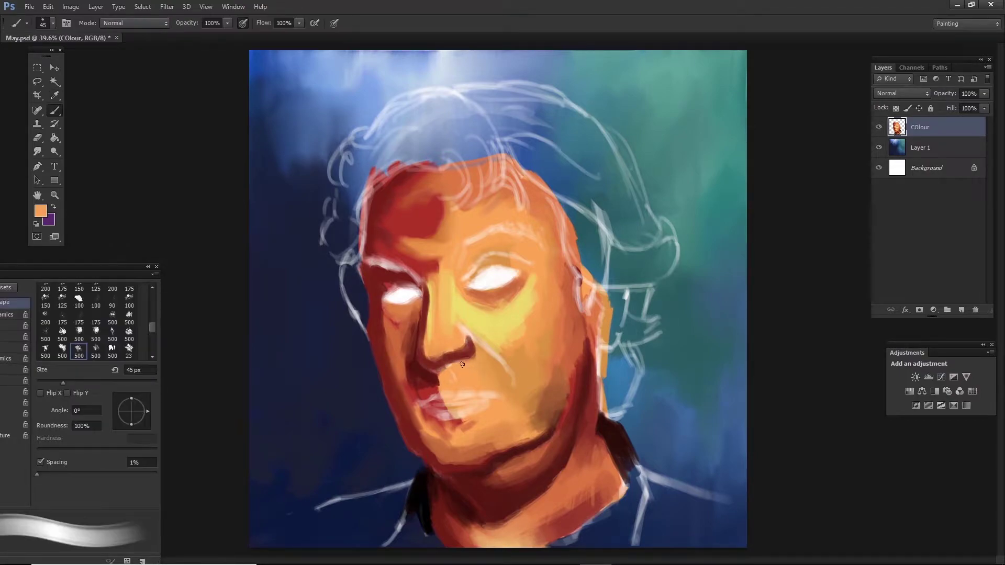
{"action": "left_click", "coordinate": [457, 368], "text": "alt"}
{"action": "key", "text": "bracketleft"}
{"action": "key", "text": "bracketleft"}
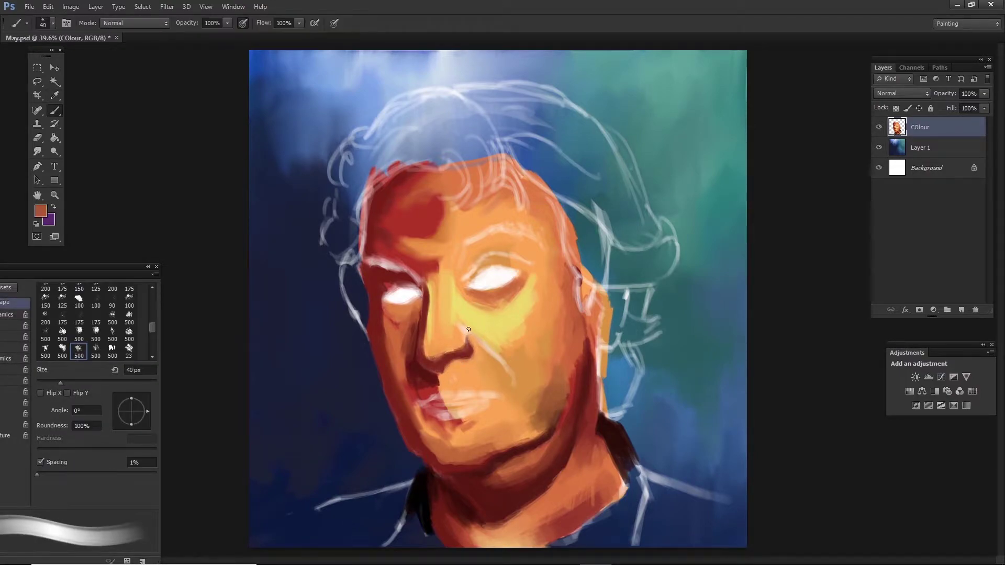
{"action": "left_click", "coordinate": [466, 335], "text": "alt"}
{"action": "left_click_drag", "start_coordinate": [510, 375], "coordinate": [473, 339]}
- Sample orange and yellow skin tones from the face and save the painting
{"action": "left_click", "coordinate": [451, 353], "text": "alt"}
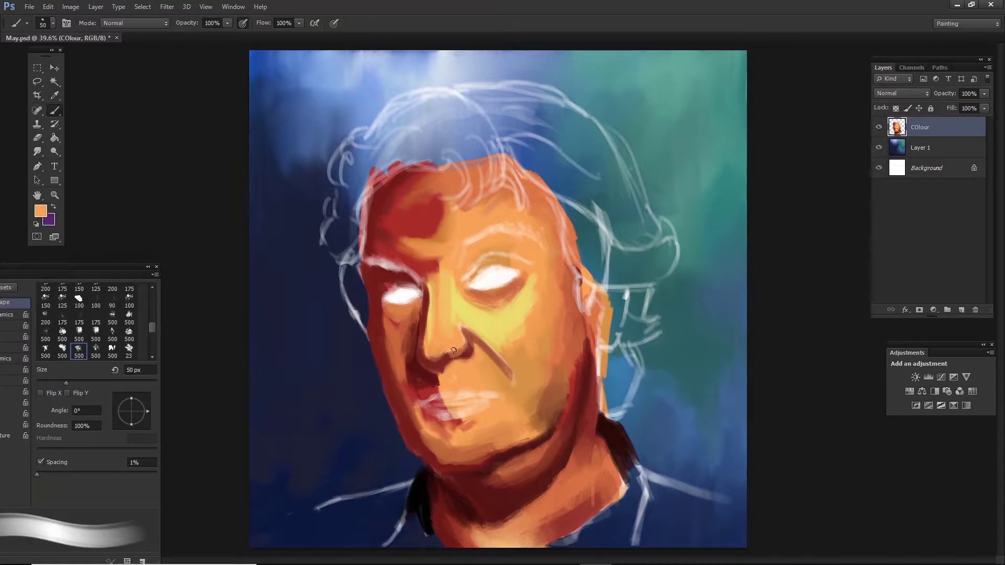
{"action": "key", "text": "bracketright"}
{"action": "key", "text": "bracketright"}
{"action": "key", "text": "bracketright"}
{"action": "left_click", "coordinate": [471, 315], "text": "alt"}
{"action": "left_click", "coordinate": [436, 362], "text": "alt"}
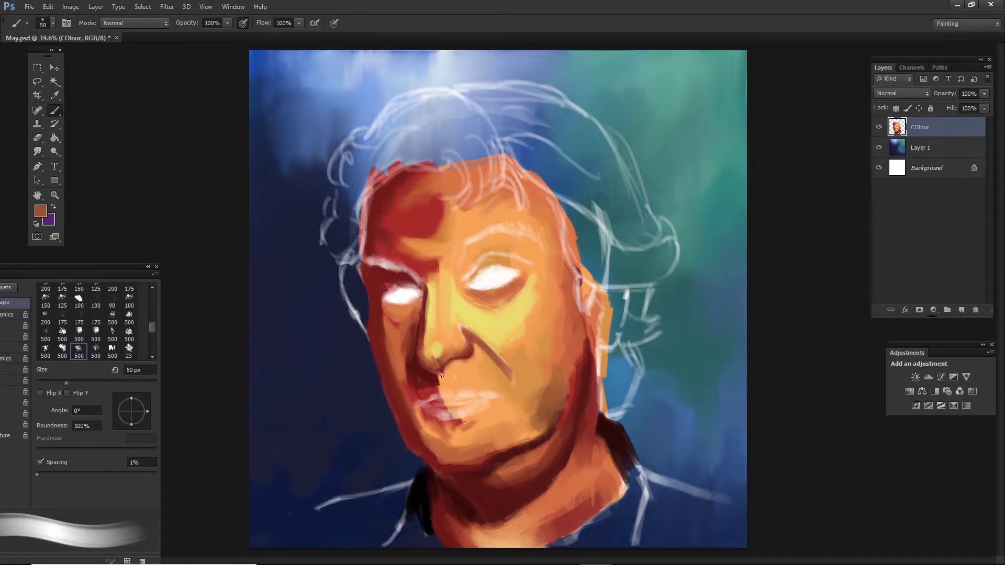
{"action": "key", "text": "bracketleft"}
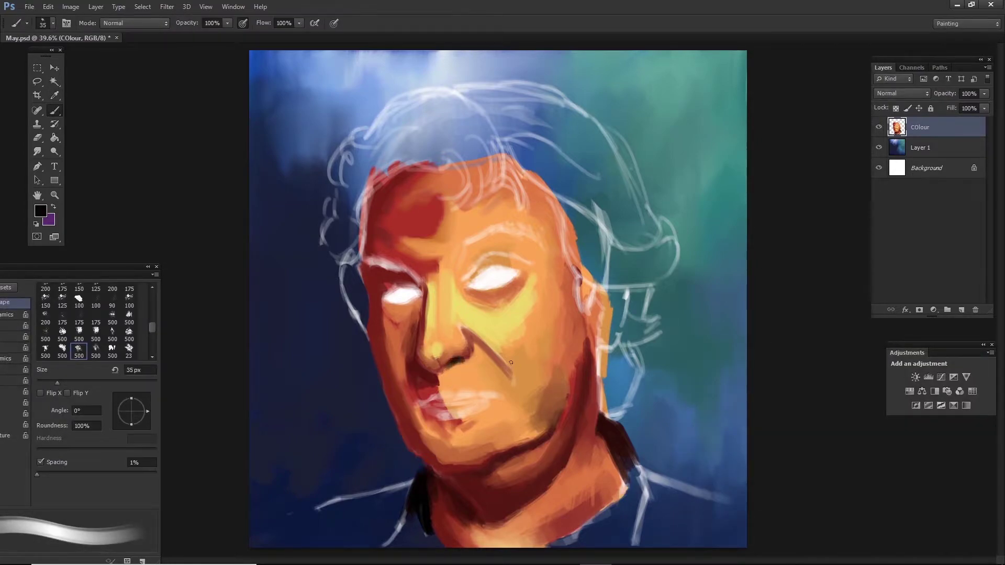
{"action": "key", "text": "ctrl+s"}
- Paint a dark red line along the lips with a small brush
{"action": "key", "text": "bracketright"}
{"action": "key", "text": "bracketright"}
{"action": "key", "text": "bracketright"}
{"action": "left_click", "coordinate": [436, 380], "text": "alt"}
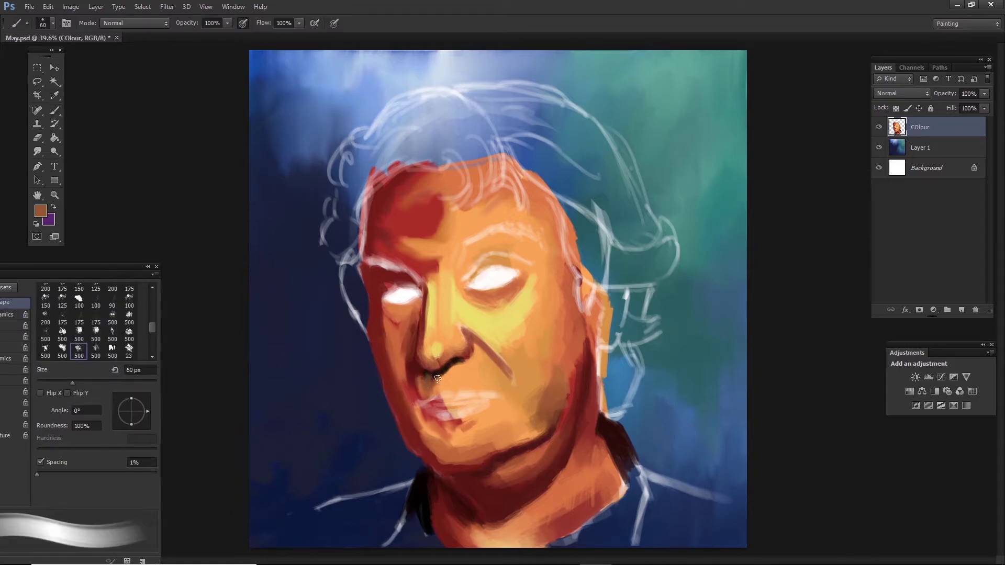
{"action": "left_click", "coordinate": [427, 386], "text": "alt"}
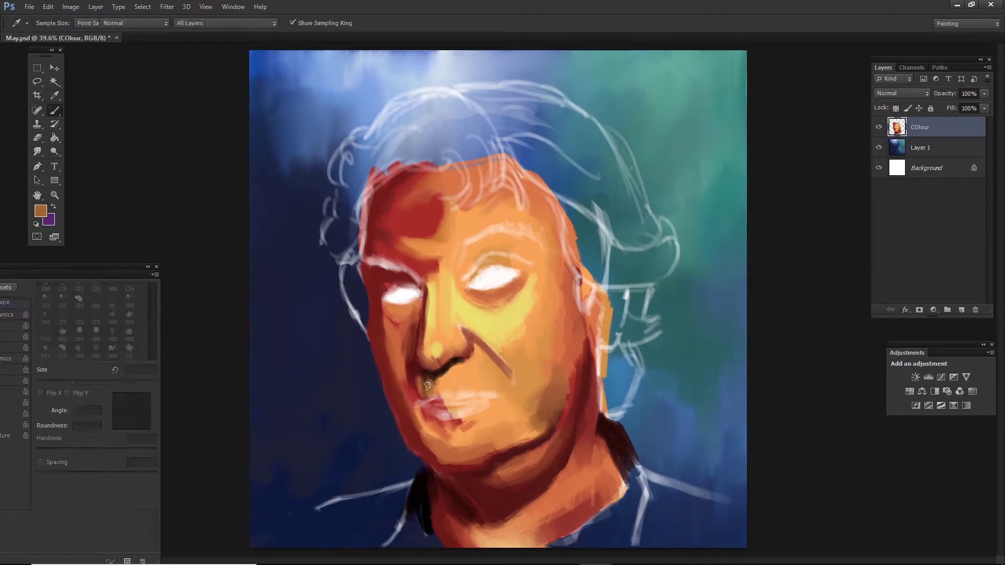
{"action": "key", "text": "bracketleft"}
{"action": "key", "text": "bracketleft"}
{"action": "key", "text": "bracketleft"}
{"action": "left_click_drag", "start_coordinate": [447, 398], "coordinate": [484, 396]}
{"action": "left_click", "coordinate": [452, 402], "text": "alt"}
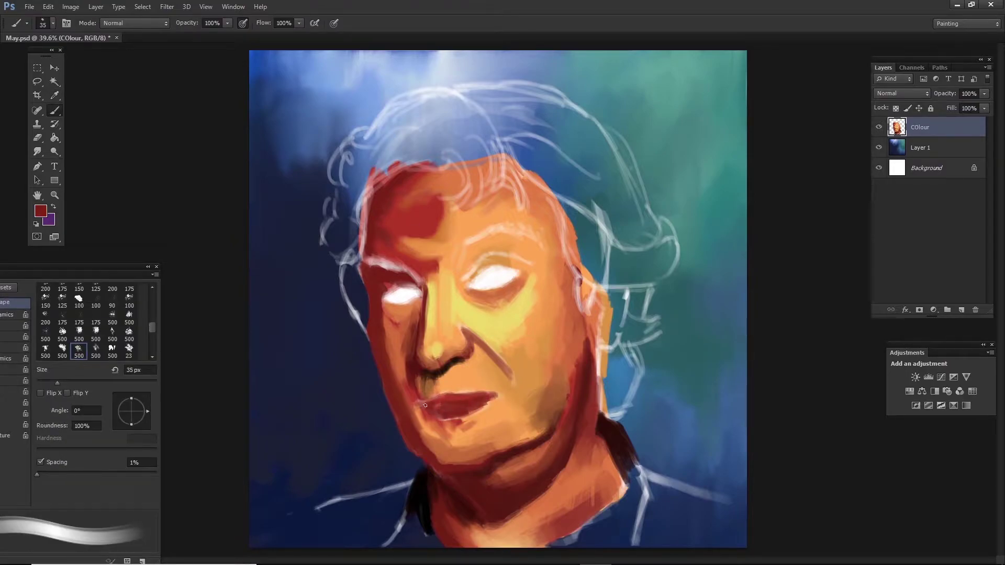
- Zoom in on the mouth and paint soft dark red strokes along the upper lip
{"action": "scroll", "coordinate": [425, 405], "scroll_direction": "up", "scroll_amount": 2}
{"action": "left_click", "coordinate": [485, 403], "text": "alt"}
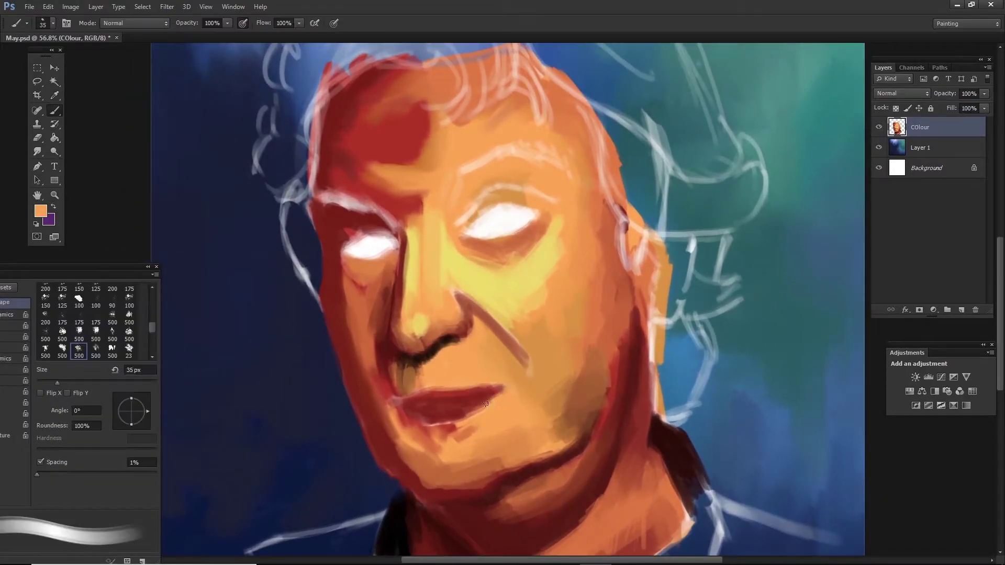
{"action": "key", "text": "Return"}
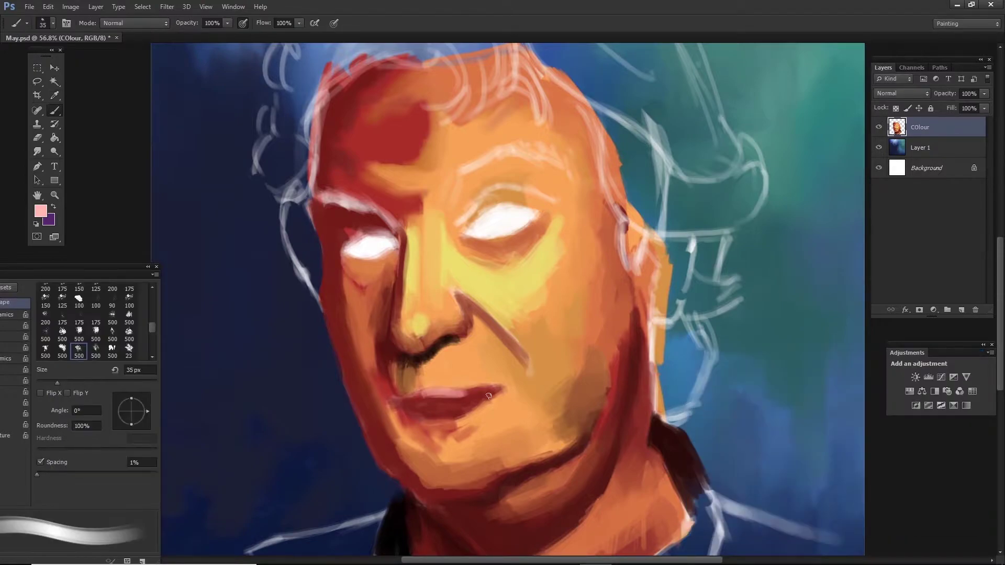
{"action": "left_click", "coordinate": [480, 430], "text": "alt"}
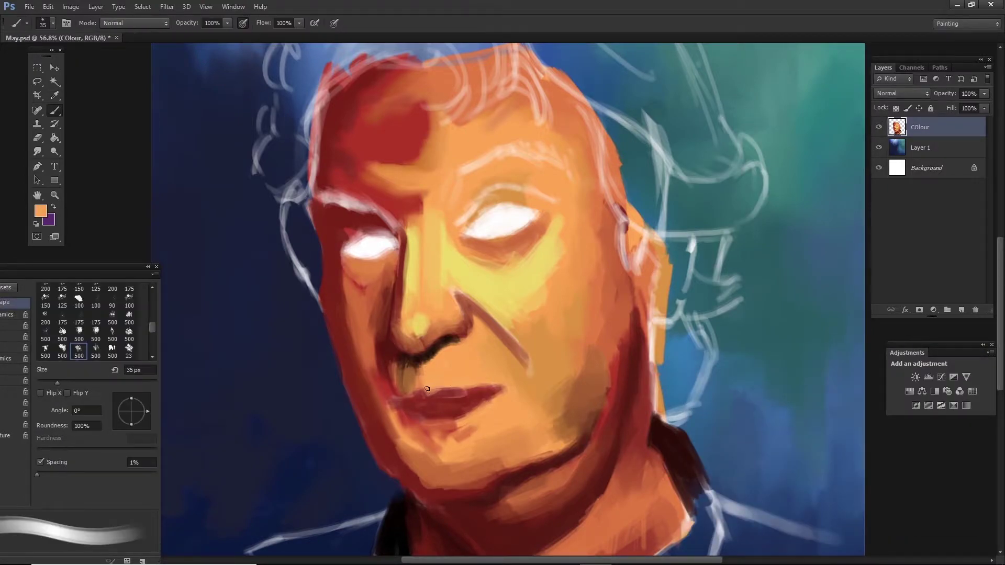
{"action": "left_click", "coordinate": [489, 406], "text": "alt"}
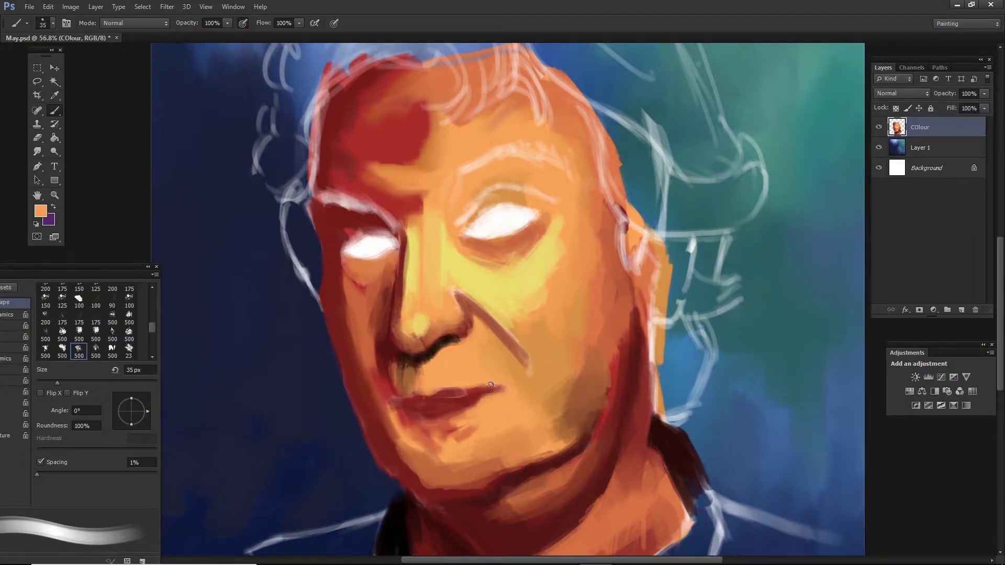
{"action": "left_click", "coordinate": [442, 416], "text": "alt"}
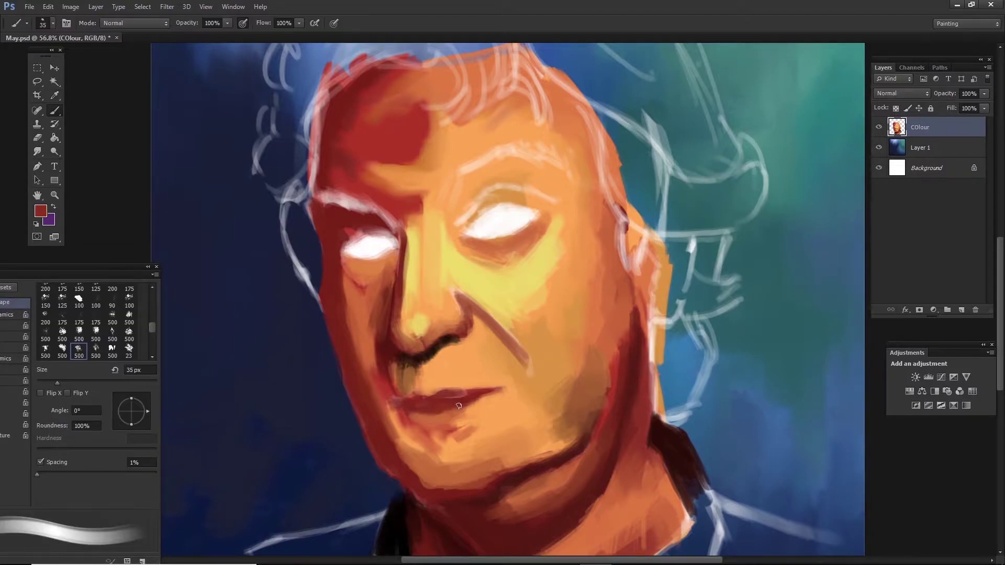
{"action": "key", "text": "bracketleft"}
{"action": "key", "text": "bracketleft"}
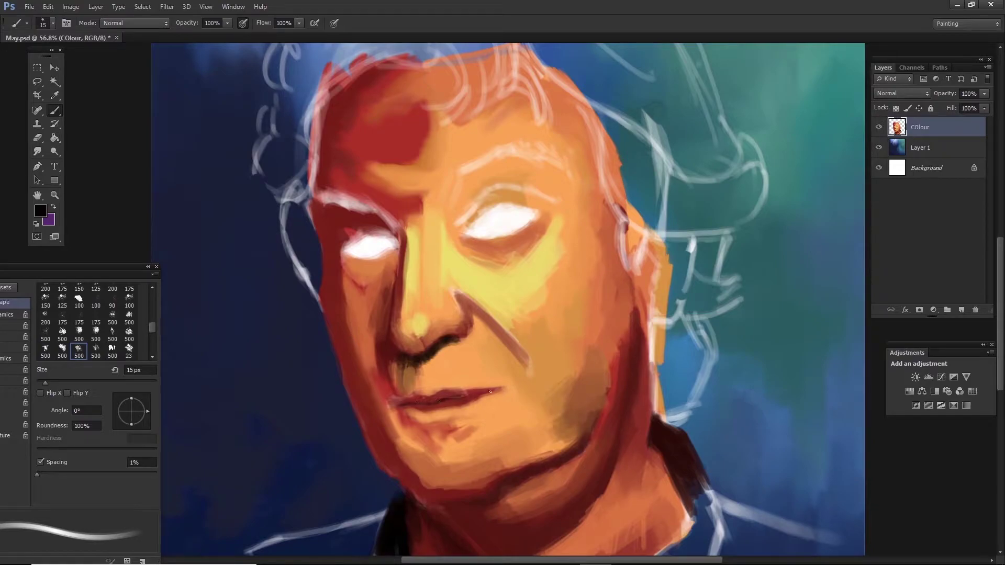
{"action": "key", "text": "bracketright"}
{"action": "key", "text": "bracketright"}
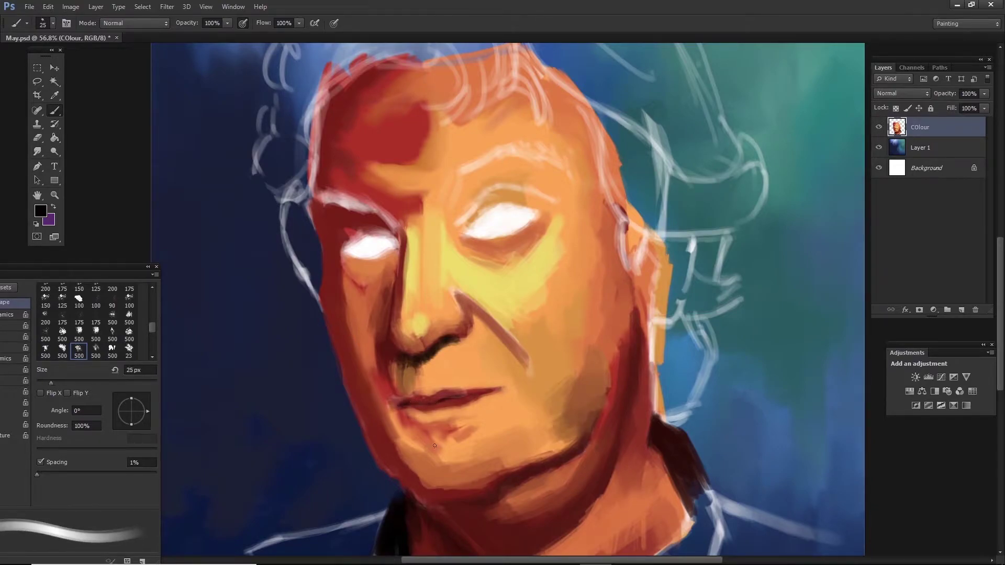
{"action": "left_click", "coordinate": [450, 407], "text": "alt"}
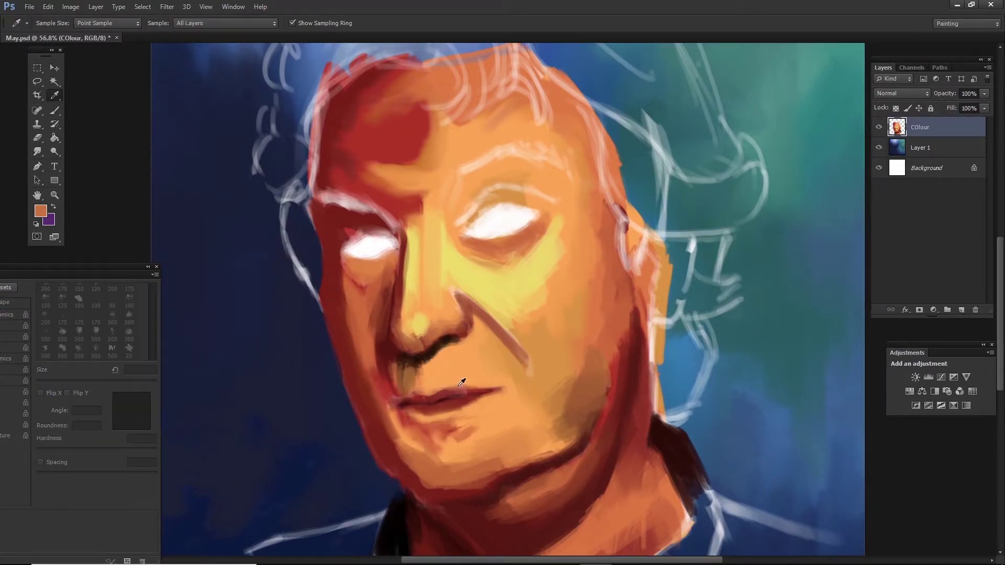
{"action": "left_click_drag", "start_coordinate": [453, 389], "coordinate": [432, 392]}
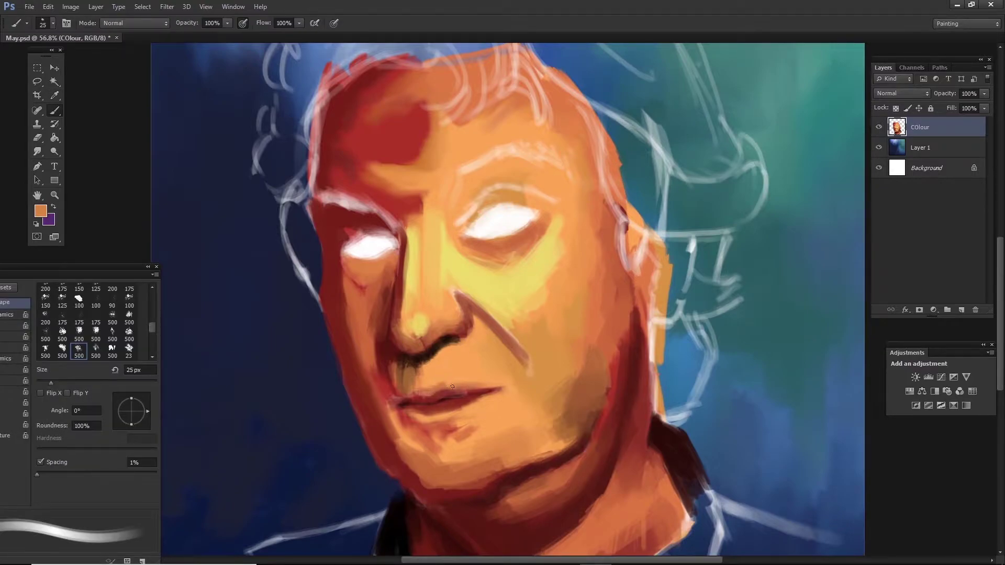
- Shade beneath the nose with darker brown tones at varied brush sizes
{"action": "key", "text": "bracketright"}
{"action": "left_click", "coordinate": [413, 372], "text": "alt"}
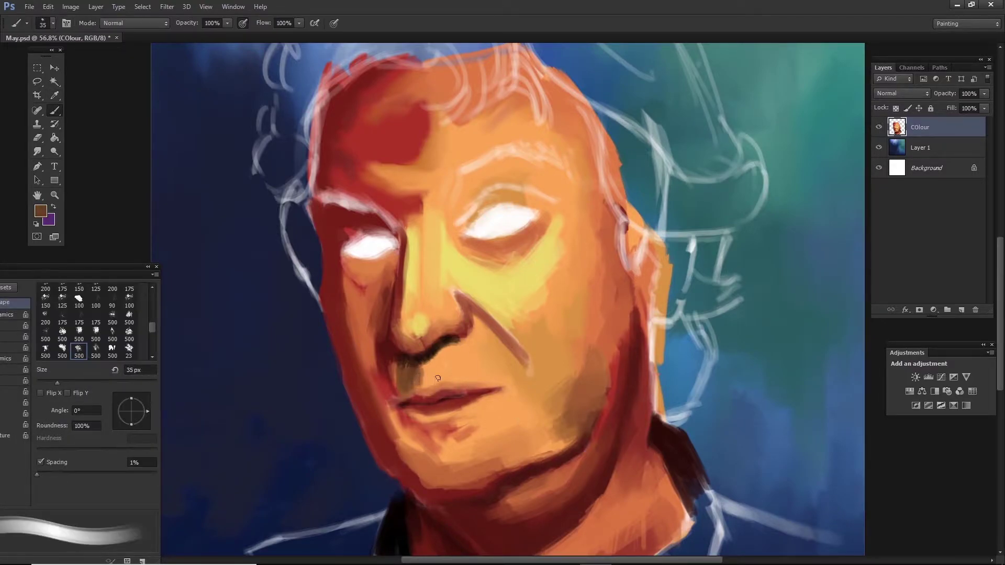
{"action": "key", "text": "bracketright"}
{"action": "left_click", "coordinate": [438, 368], "text": "alt"}
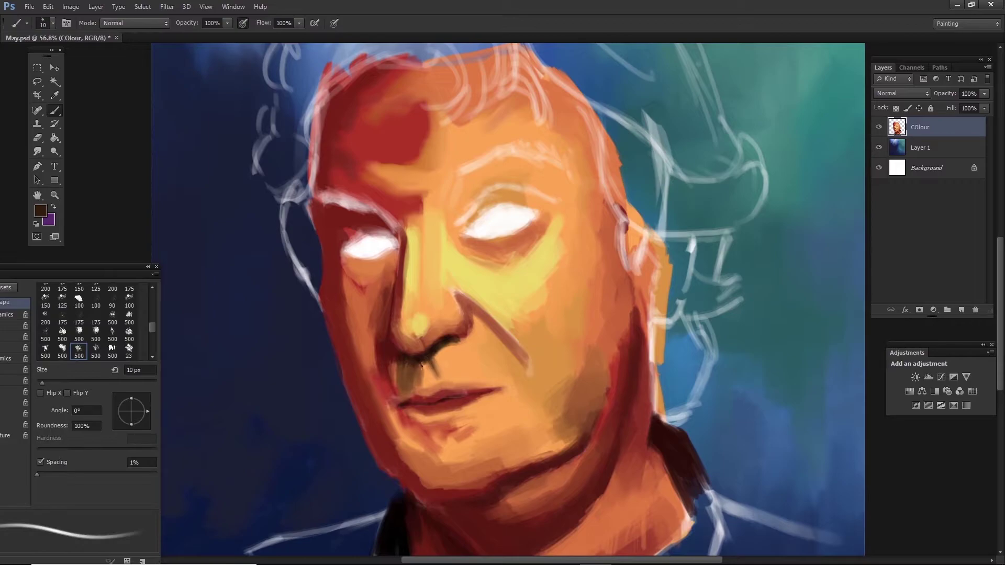
{"action": "key", "text": "bracketleft"}
{"action": "left_click", "coordinate": [424, 374], "text": "alt"}
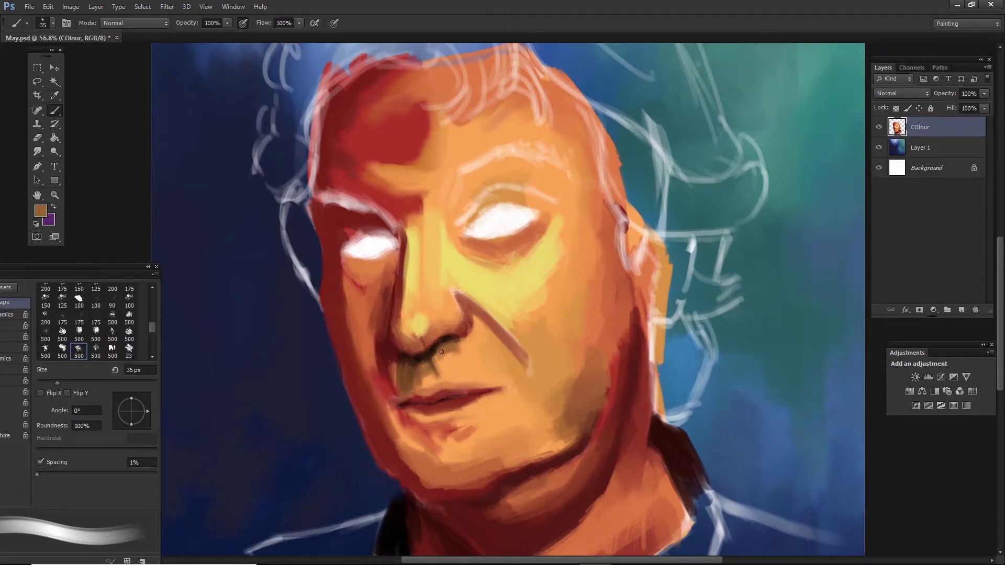
{"action": "key", "text": "bracketleft"}
{"action": "key", "text": "bracketleft"}
{"action": "key", "text": "bracketleft"}
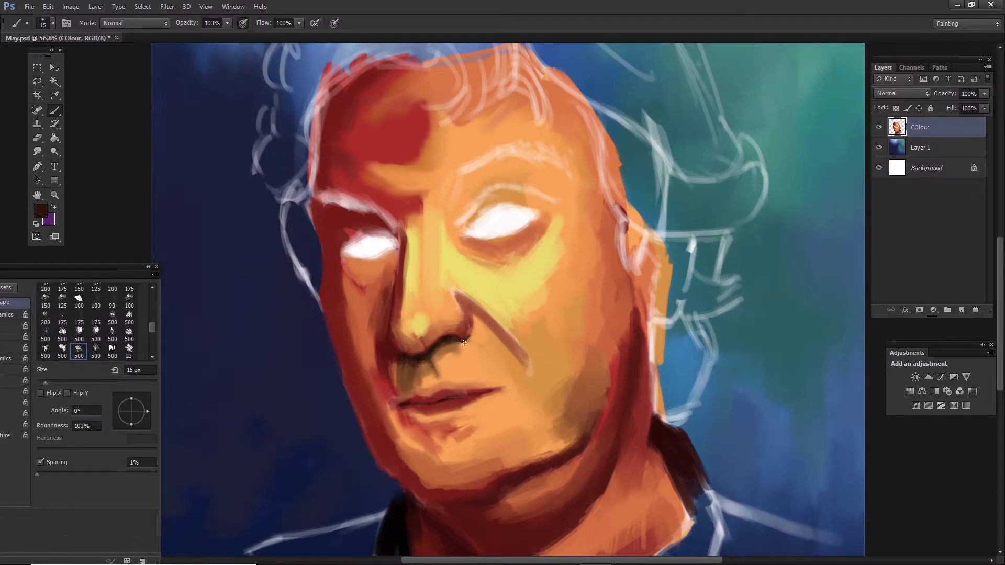
- Paint dark maroon eyebrow strokes above both eyes
{"action": "scroll", "coordinate": [464, 343], "scroll_direction": "down", "scroll_amount": 2}
{"action": "key", "text": "bracketright"}
{"action": "key", "text": "bracketright"}
{"action": "key", "text": "bracketright"}
{"action": "left_click", "coordinate": [512, 277], "text": "alt"}
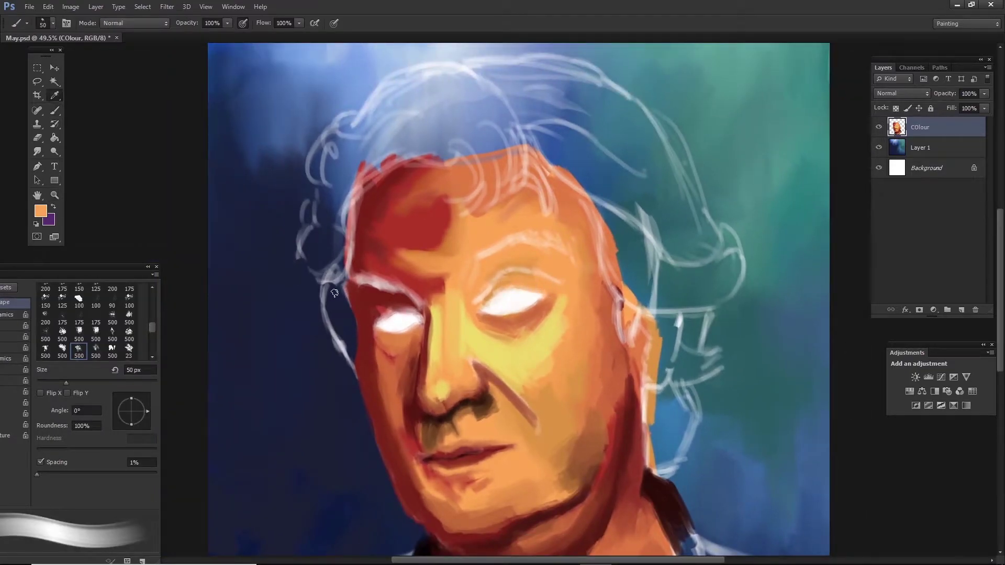
{"action": "left_click", "coordinate": [417, 308], "text": "alt"}
{"action": "key", "text": "bracketleft"}
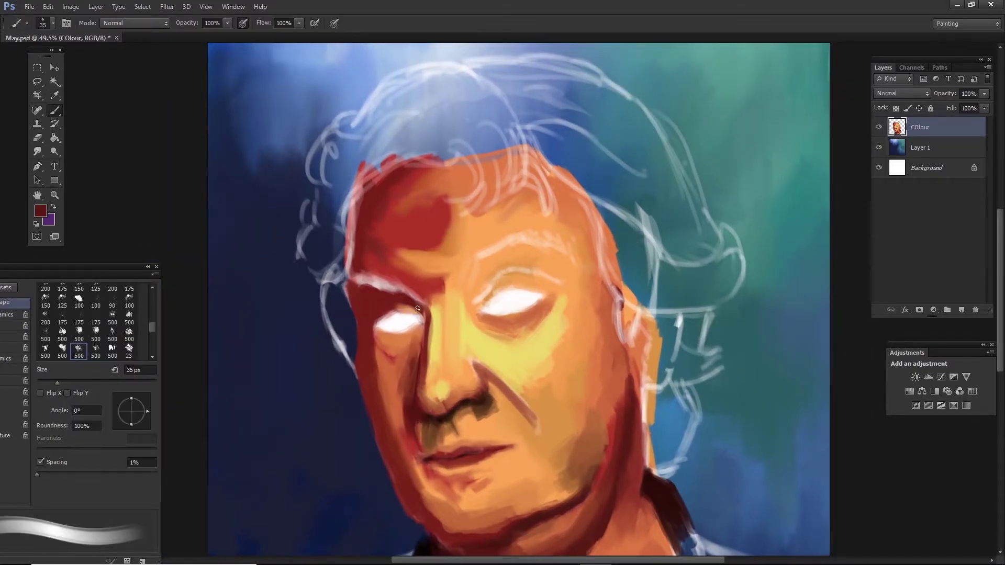
{"action": "key", "text": "bracketright"}
{"action": "left_click_drag", "start_coordinate": [356, 277], "coordinate": [421, 298]}
{"action": "left_click_drag", "start_coordinate": [474, 282], "coordinate": [454, 305]}
{"action": "mouse_move", "coordinate": [540, 272]}
{"action": "left_mouse_down"}
{"action": "mouse_move", "coordinate": [458, 287]}
{"action": "mouse_move", "coordinate": [454, 297]}
{"action": "left_mouse_up"}
- Darken the right eyebrow with a smaller brush
{"action": "key", "text": "bracketleft"}
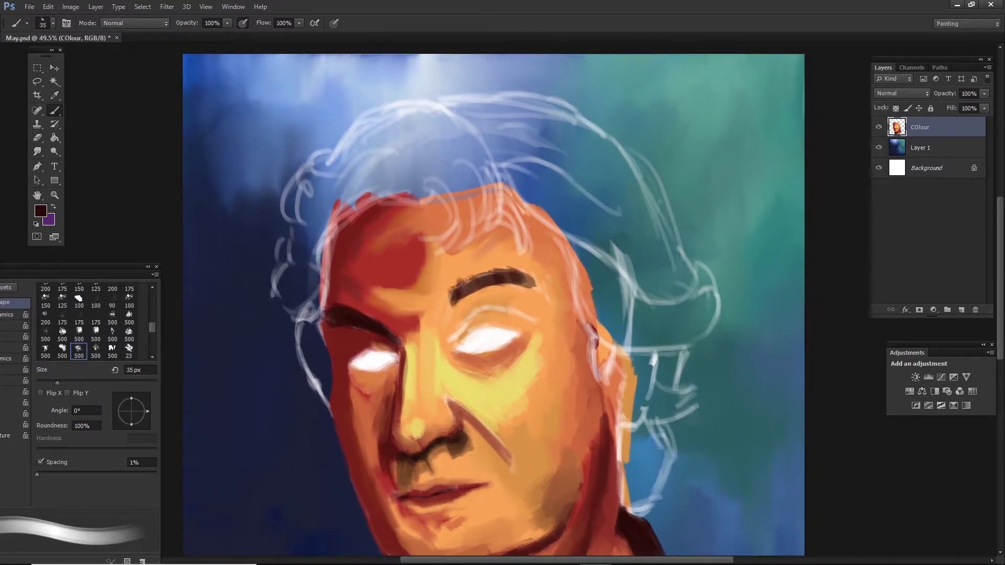
{"action": "left_click", "coordinate": [474, 276], "text": "alt"}
{"action": "left_click_drag", "start_coordinate": [533, 272], "coordinate": [521, 287]}
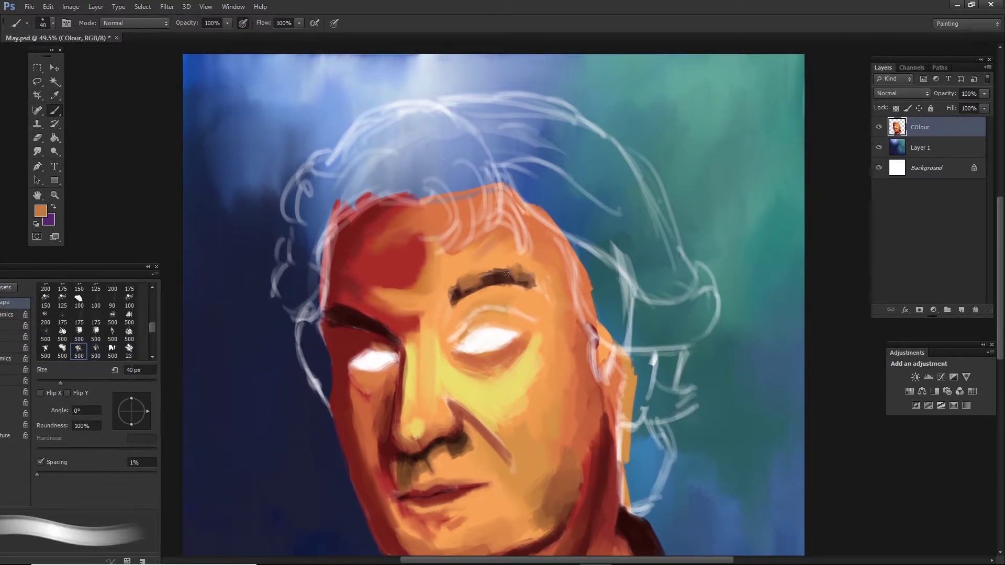
{"action": "mouse_move", "coordinate": [457, 297]}
{"action": "left_mouse_down"}
{"action": "mouse_move", "coordinate": [487, 270]}
{"action": "mouse_move", "coordinate": [475, 271]}
{"action": "mouse_move", "coordinate": [474, 299]}
{"action": "left_mouse_up"}
- Paint a dark crease between the eyebrows with the Mixer Brush
{"action": "left_click", "coordinate": [474, 293], "text": "alt"}
{"action": "key", "text": "bracketright"}
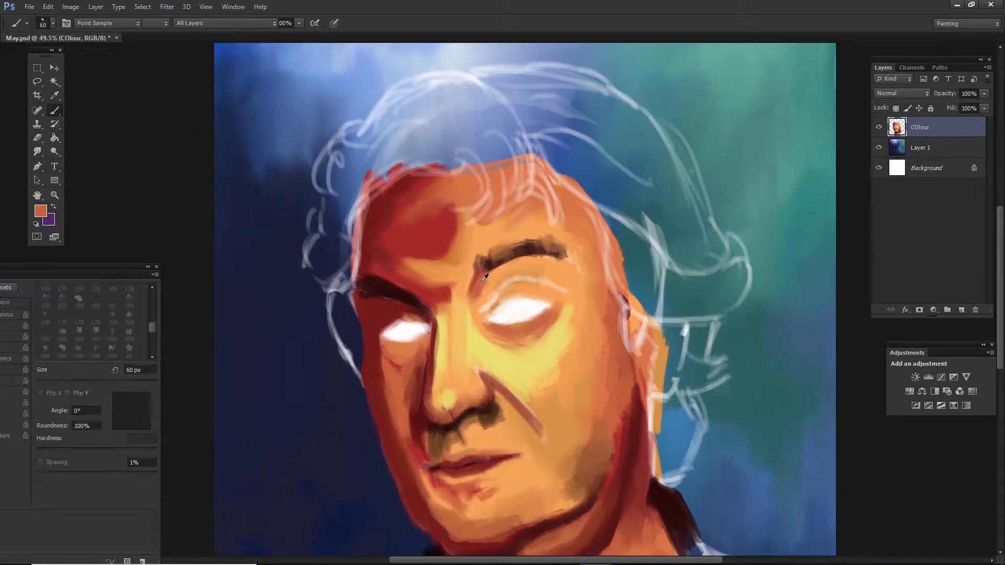
{"action": "key", "text": "bracketright"}
{"action": "left_click", "coordinate": [464, 362], "text": "alt"}
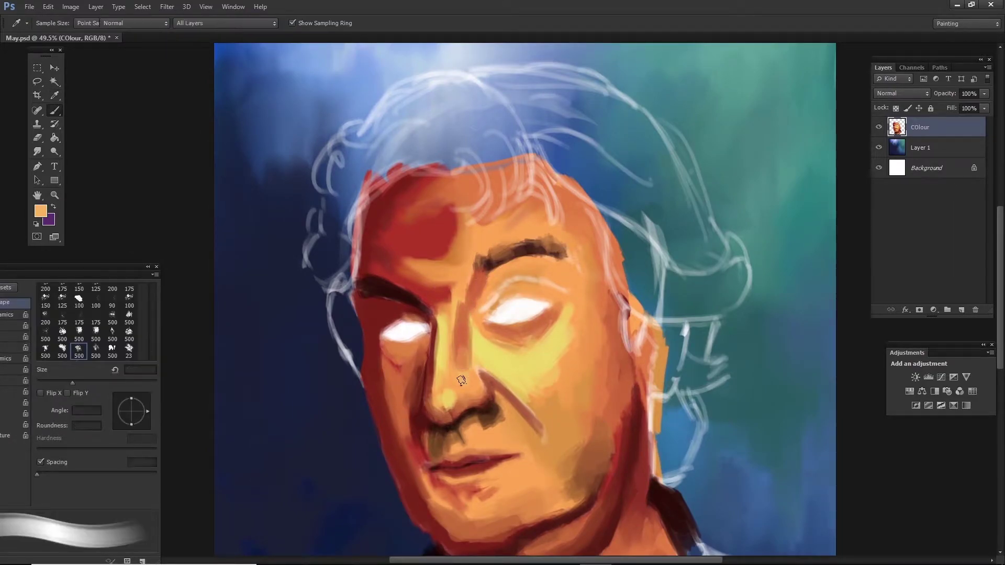
{"action": "key", "text": "shift+b"}
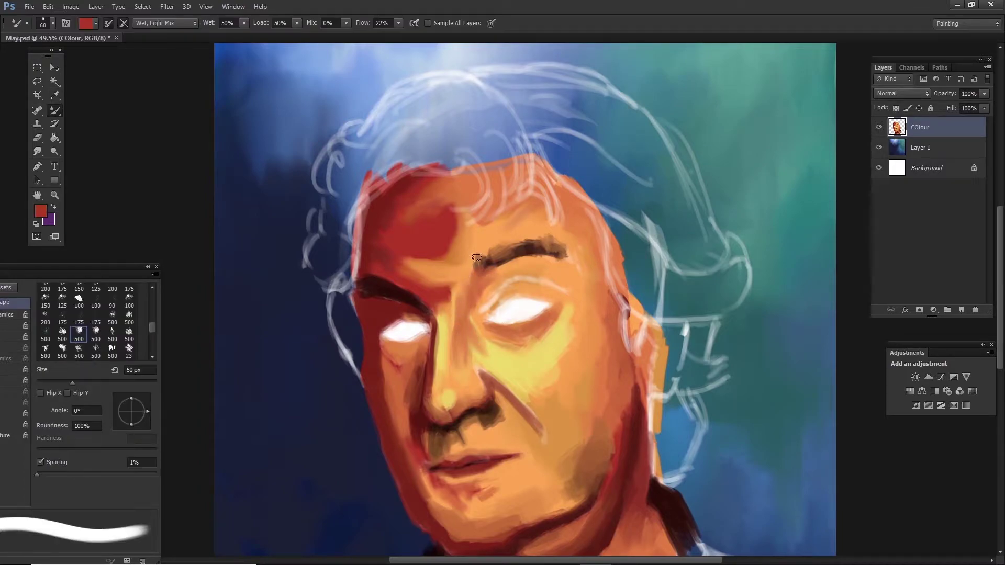
{"action": "left_click_drag", "start_coordinate": [461, 264], "coordinate": [467, 294]}
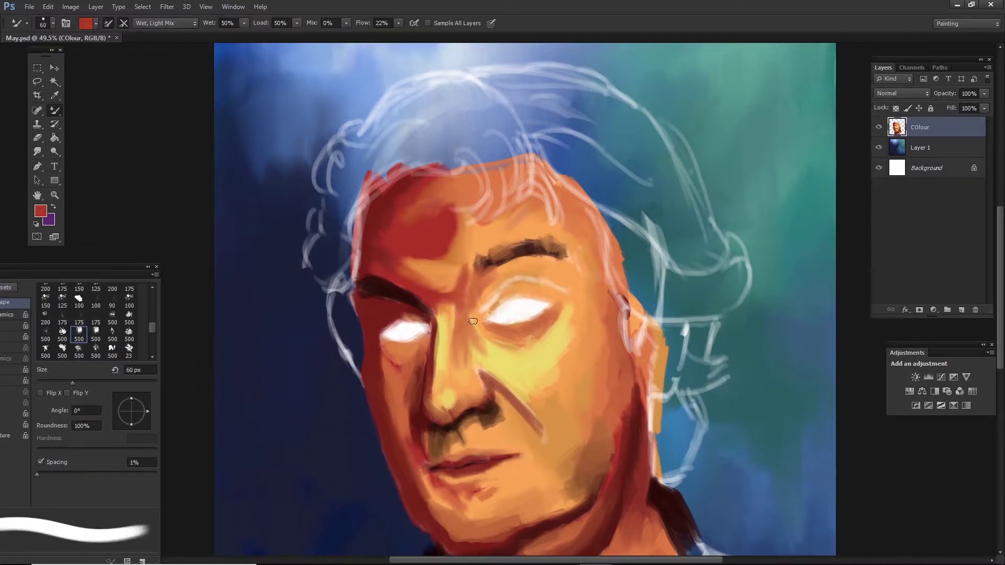
{"action": "left_click", "coordinate": [489, 243], "text": "alt"}
{"action": "key", "text": "shift+b"}
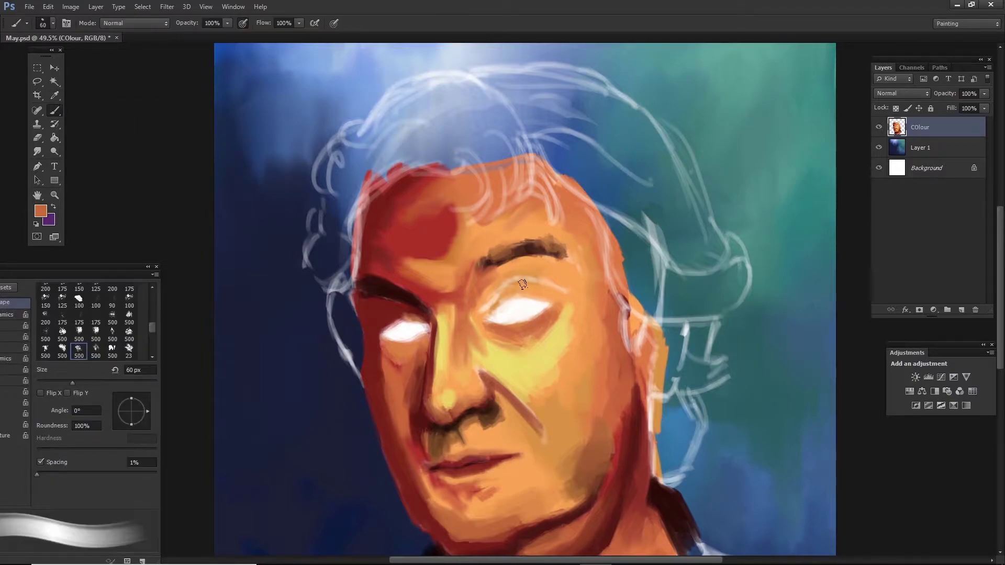
- Draw a dark line along the upper eyelid with a fine brush
{"action": "key", "text": "bracketleft"}
{"action": "key", "text": "bracketleft"}
{"action": "key", "text": "bracketleft"}
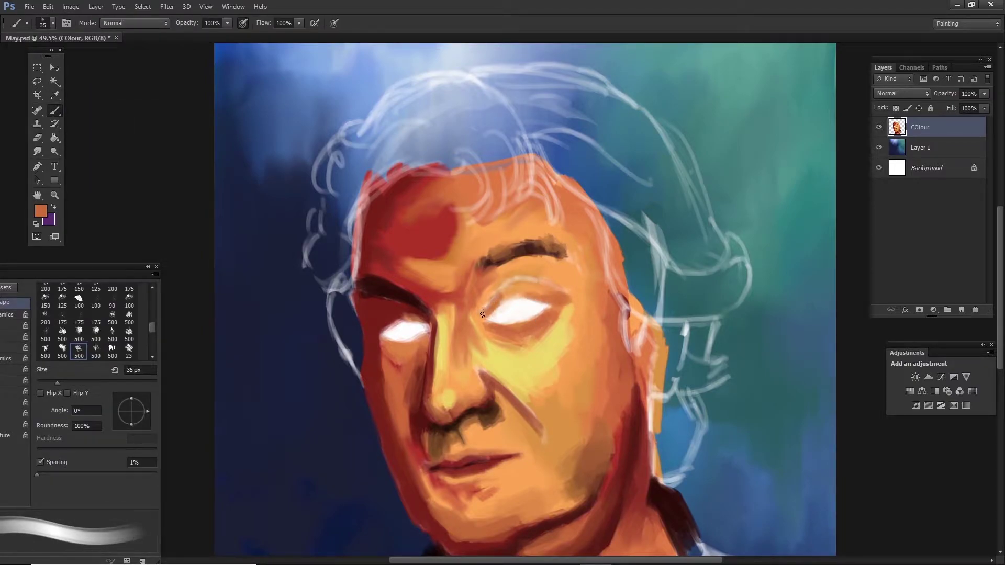
{"action": "key", "text": "bracketright"}
{"action": "key", "text": "bracketright"}
{"action": "key", "text": "bracketright"}
{"action": "left_click", "coordinate": [496, 290], "text": "alt"}
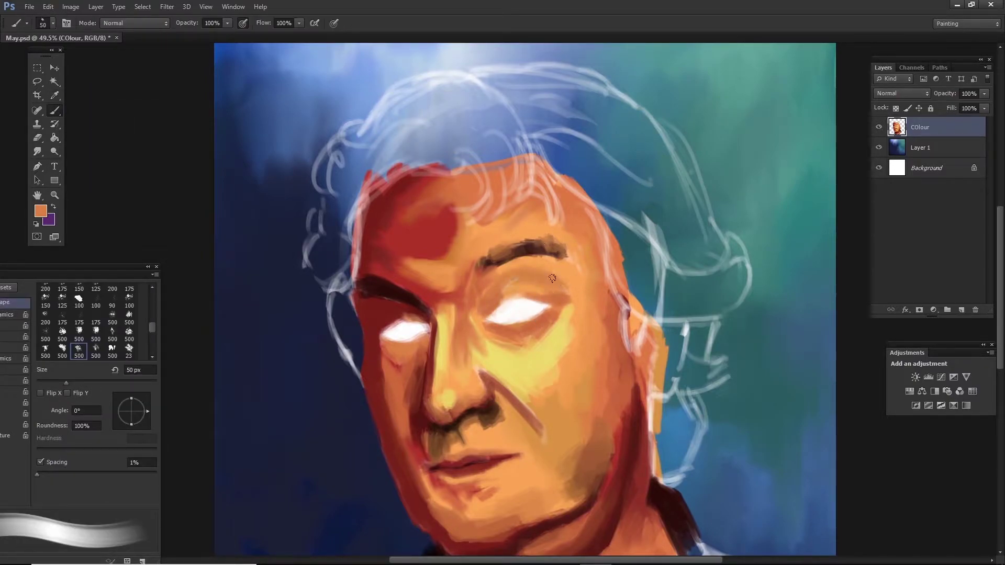
{"action": "key", "text": "bracketleft"}
{"action": "key", "text": "bracketleft"}
{"action": "key", "text": "bracketleft"}
{"action": "left_click_drag", "start_coordinate": [548, 301], "coordinate": [510, 298]}
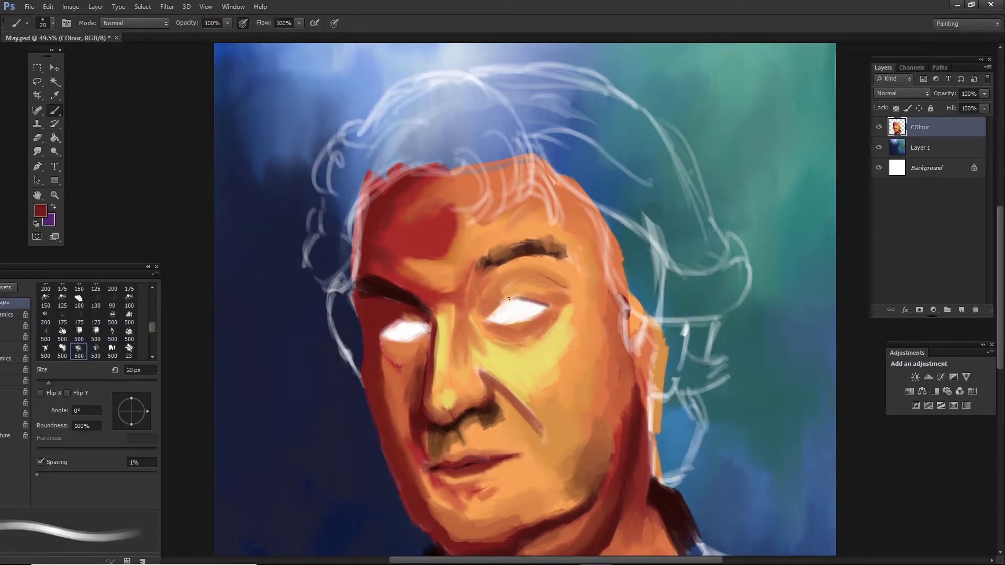
{"action": "key", "text": "bracketleft"}
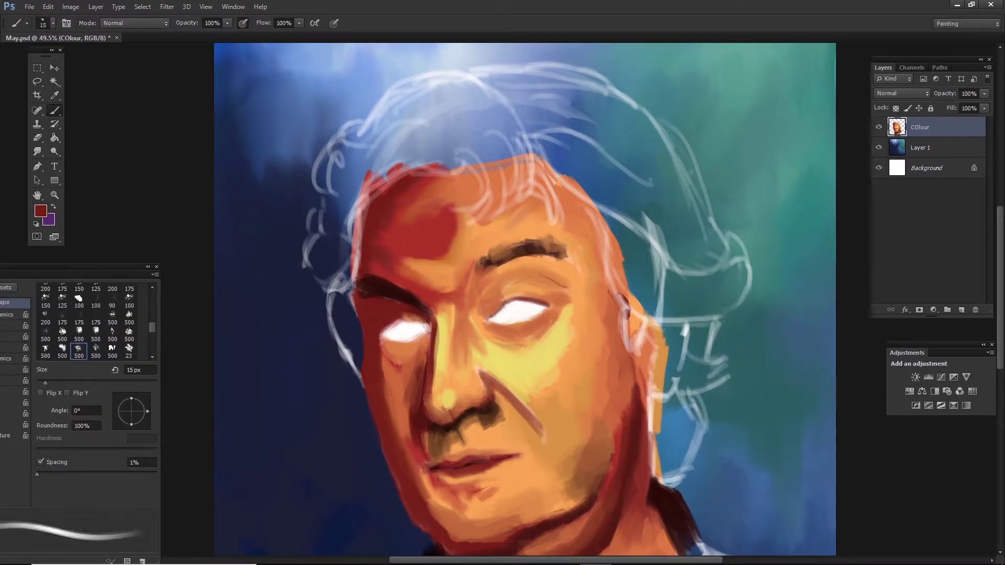
{"action": "left_click", "coordinate": [390, 327], "text": "alt"}
- Paint teal and deeper blue irises with dark navy pupils
{"action": "key", "text": "bracketright"}
{"action": "key", "text": "bracketright"}
{"action": "left_click", "coordinate": [40, 210]}
{"action": "key", "text": "Return"}
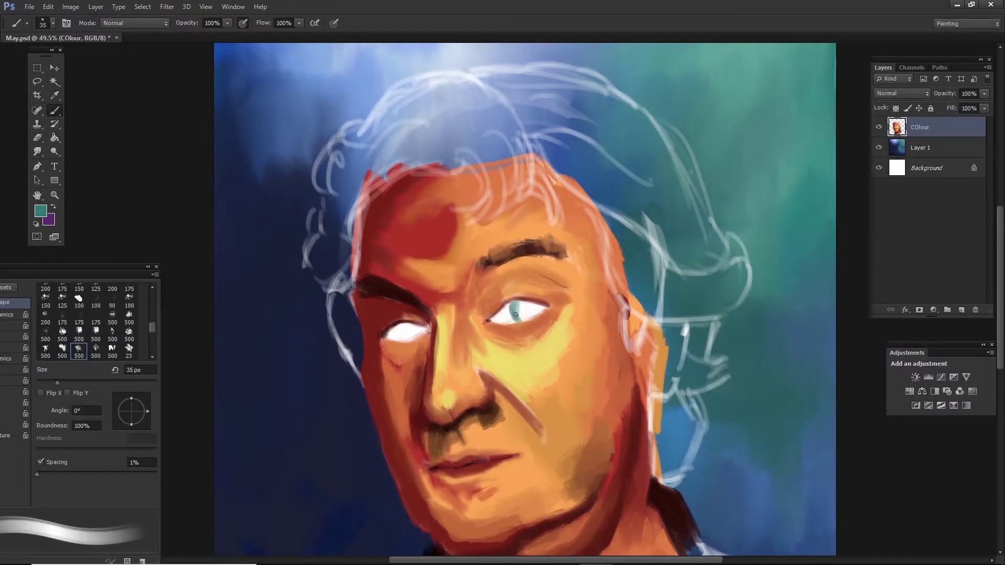
{"action": "key", "text": "bracketleft"}
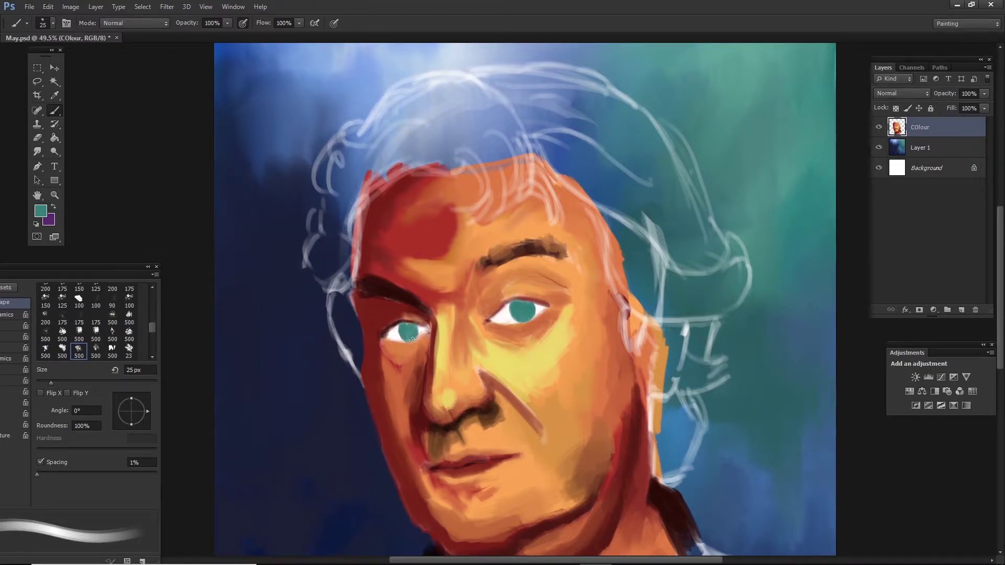
{"action": "left_click", "coordinate": [253, 94], "text": "alt"}
{"action": "key", "text": "bracketright"}
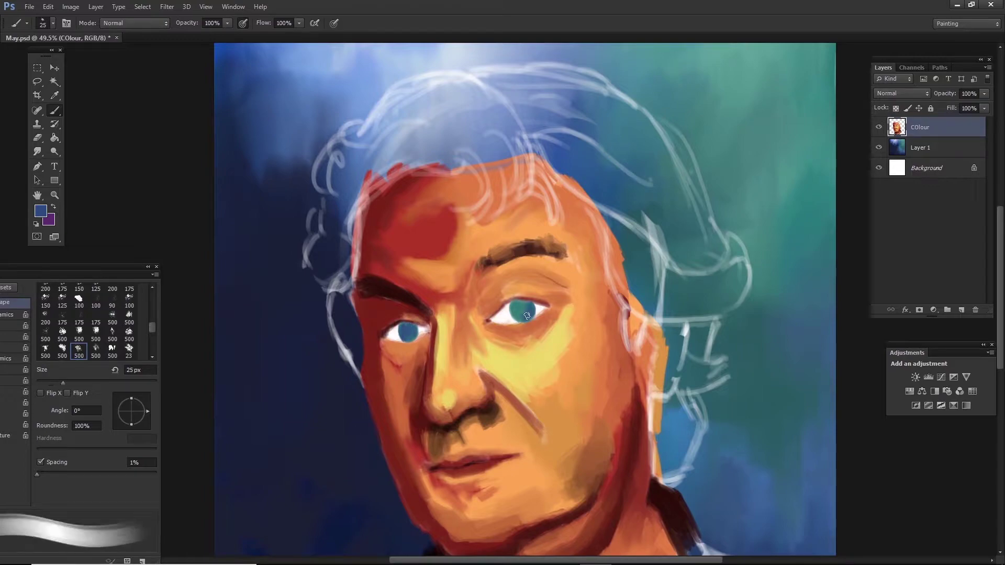
{"action": "key", "text": "bracketleft"}
{"action": "key", "text": "bracketleft"}
{"action": "left_click", "coordinate": [530, 312], "text": "alt"}
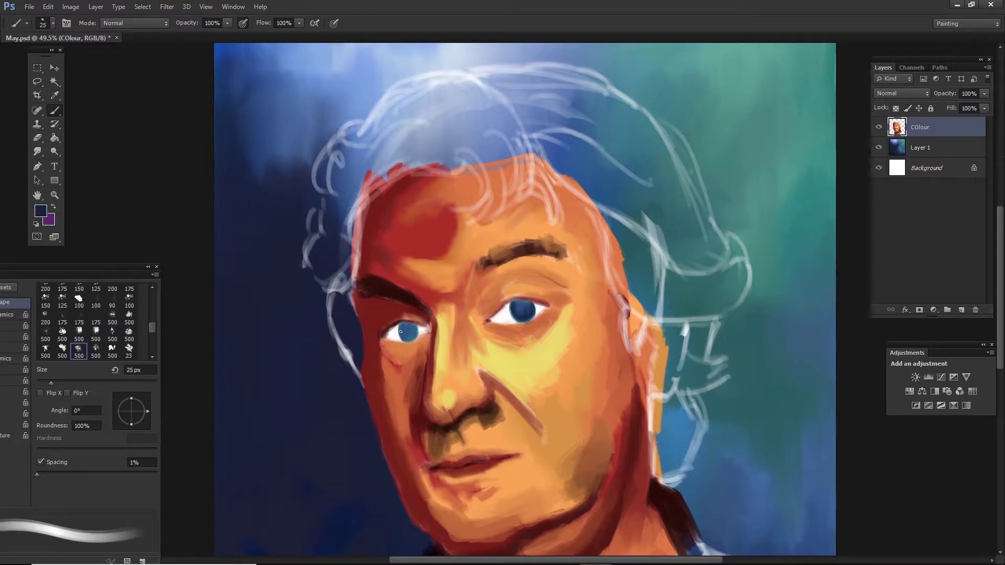
- Sample a red-brown from the forehead and set a darker crimson paint colour
{"action": "left_click", "coordinate": [506, 375], "text": "alt"}
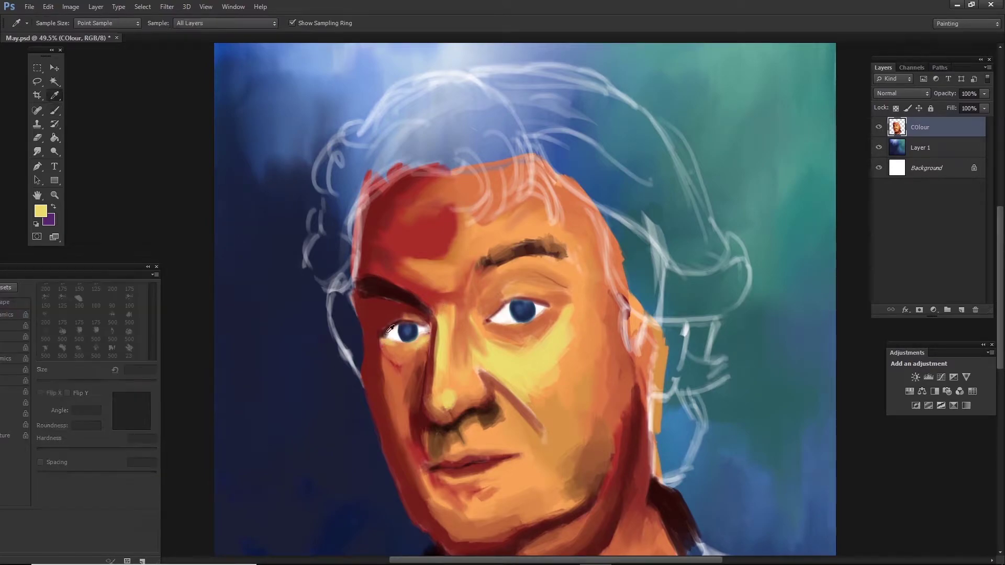
{"action": "left_click", "coordinate": [395, 301], "text": "alt"}
{"action": "key", "text": "bracketright"}
{"action": "key", "text": "bracketright"}
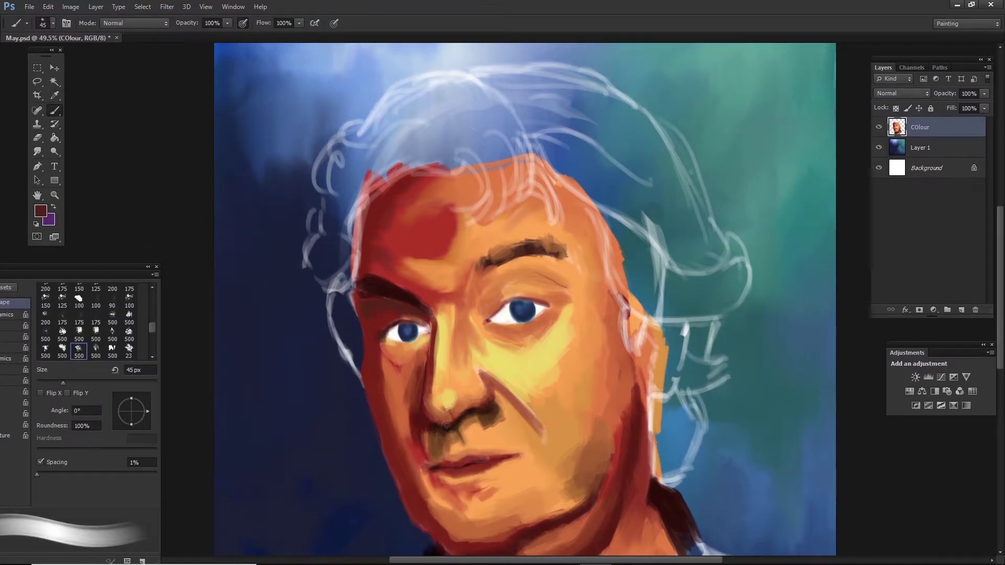
{"action": "key", "text": "i"}
{"action": "left_click", "coordinate": [420, 277]}
{"action": "left_click", "coordinate": [41, 211]}
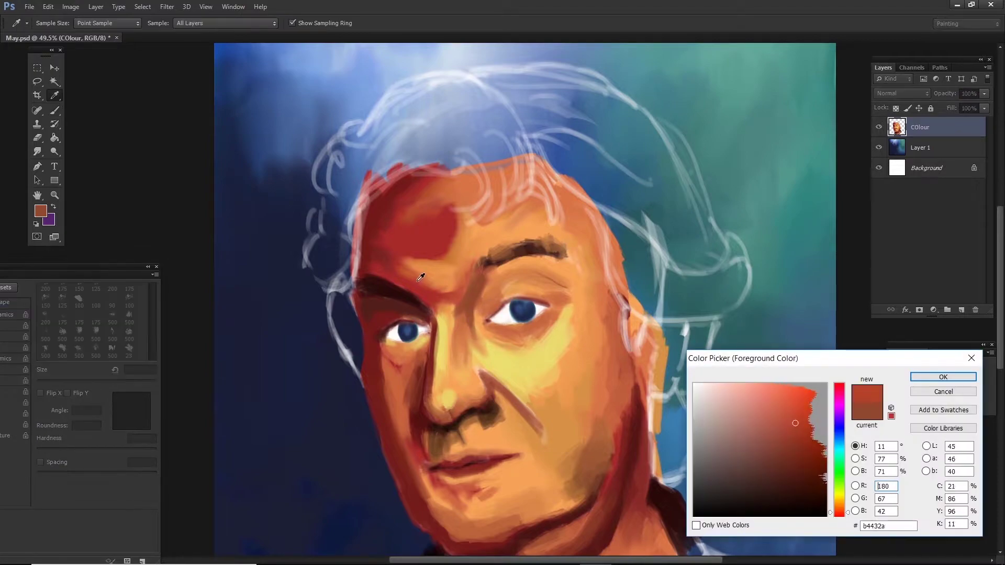
{"action": "left_click", "coordinate": [420, 277]}
{"action": "key", "text": "Return"}
{"action": "key", "text": "b"}
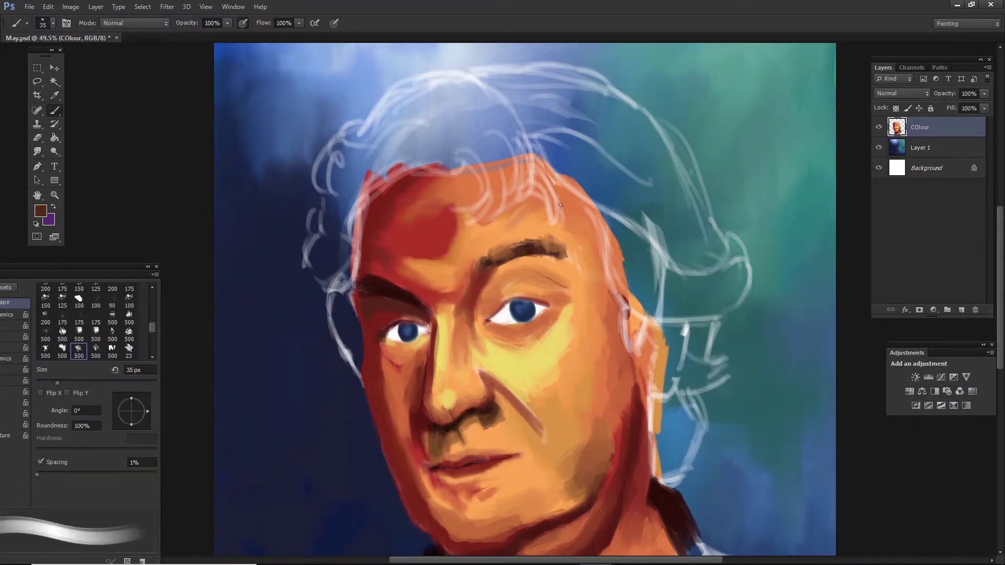
- Paint a near-black stroke along the left edge of the head and cheek
{"action": "left_click", "coordinate": [490, 276], "text": "alt"}
{"action": "left_click", "coordinate": [495, 258], "text": "alt"}
{"action": "key", "text": "bracketleft"}
{"action": "key", "text": "bracketleft"}
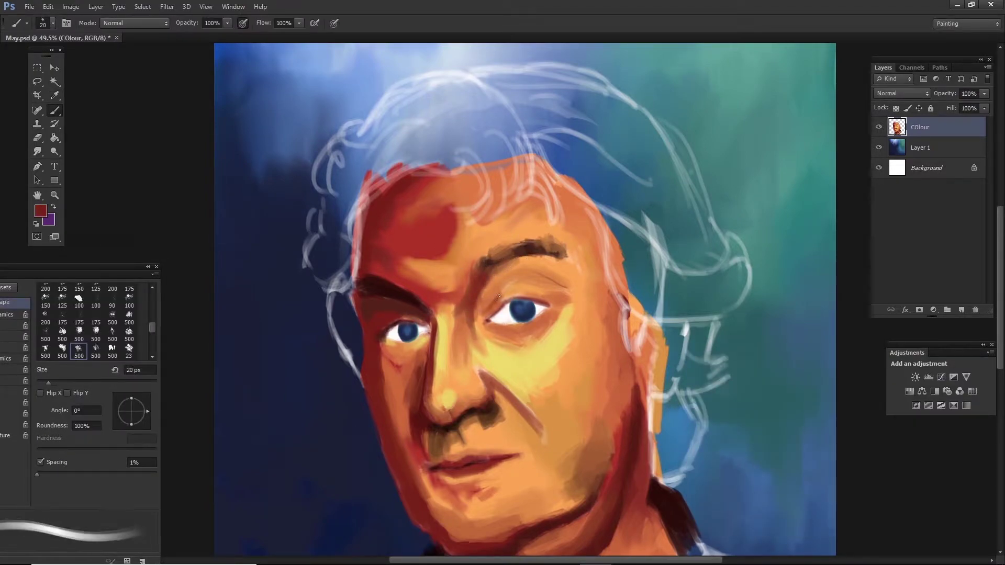
{"action": "key", "text": "bracketright"}
{"action": "key", "text": "bracketright"}
{"action": "key", "text": "bracketright"}
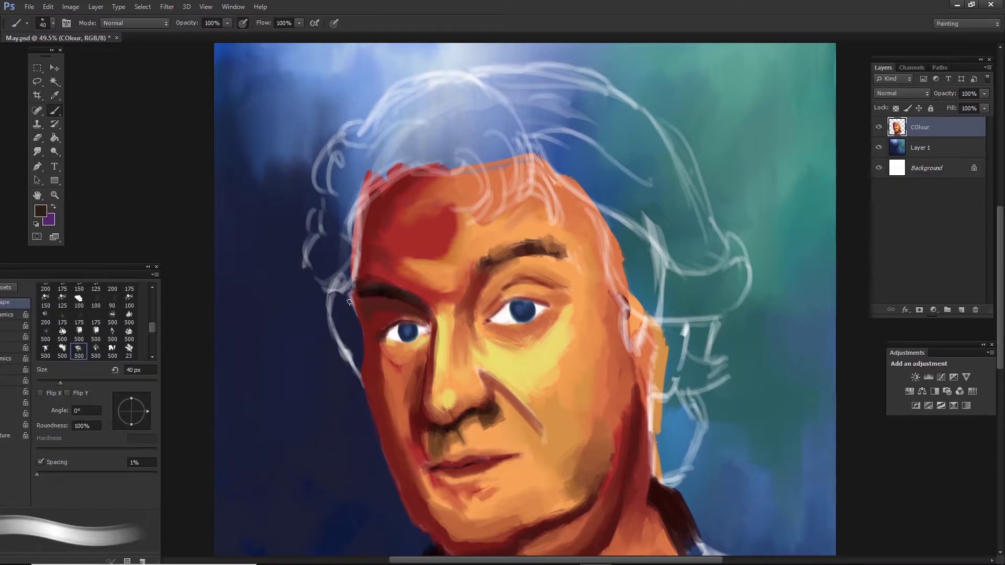
{"action": "left_click_drag", "start_coordinate": [346, 275], "coordinate": [336, 313]}
{"action": "left_click", "coordinate": [337, 287], "text": "alt"}
{"action": "mouse_move", "coordinate": [341, 278]}
{"action": "left_mouse_down"}
{"action": "mouse_move", "coordinate": [352, 339]}
{"action": "mouse_move", "coordinate": [334, 330]}
{"action": "left_mouse_up"}
{"action": "key", "text": "bracketleft"}
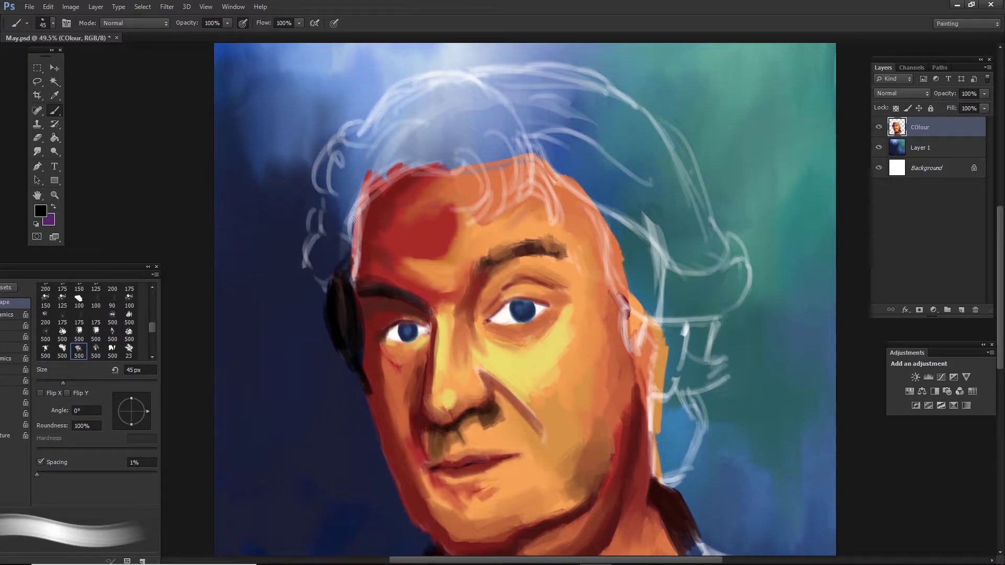
- Block in dark hair on the left side, hairline and top of the head
{"action": "left_click_drag", "start_coordinate": [354, 219], "coordinate": [348, 277]}
{"action": "key", "text": "bracketright"}
{"action": "key", "text": "bracketright"}
{"action": "key", "text": "bracketright"}
{"action": "mouse_move", "coordinate": [325, 225]}
{"action": "left_mouse_down"}
{"action": "mouse_move", "coordinate": [306, 283]}
{"action": "mouse_move", "coordinate": [345, 199]}
{"action": "mouse_move", "coordinate": [309, 231]}
{"action": "mouse_move", "coordinate": [353, 178]}
{"action": "mouse_move", "coordinate": [315, 233]}
{"action": "mouse_move", "coordinate": [315, 366]}
{"action": "left_mouse_up"}
{"action": "key", "text": "bracketleft"}
{"action": "key", "text": "bracketleft"}
{"action": "key", "text": "bracketleft"}
{"action": "mouse_move", "coordinate": [325, 283]}
{"action": "left_mouse_down"}
{"action": "mouse_move", "coordinate": [392, 222]}
{"action": "mouse_move", "coordinate": [380, 226]}
{"action": "mouse_move", "coordinate": [461, 173]}
{"action": "left_mouse_up"}
{"action": "key", "text": "bracketleft"}
{"action": "key", "text": "bracketleft"}
{"action": "key", "text": "bracketleft"}
{"action": "left_click_drag", "start_coordinate": [358, 168], "coordinate": [312, 228]}
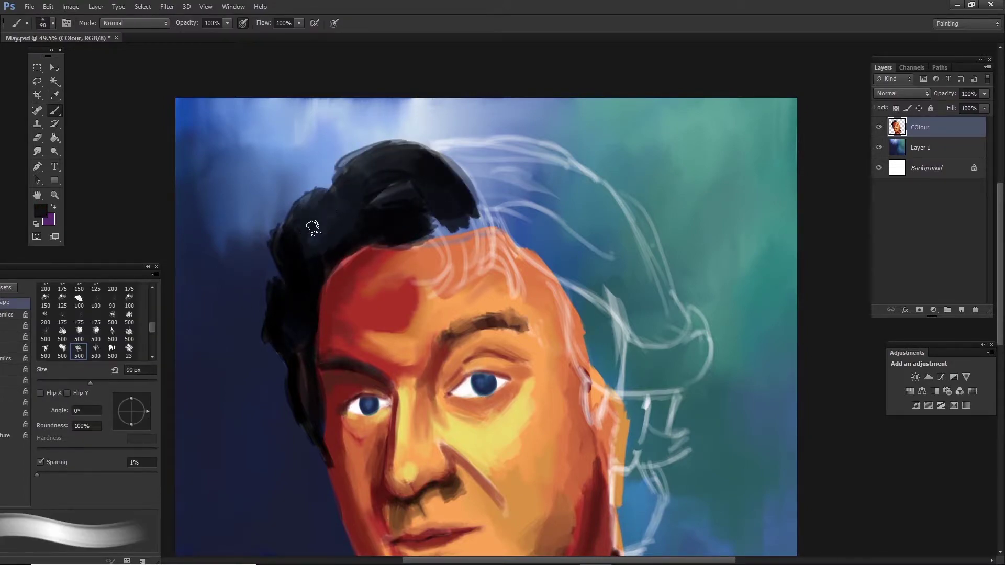
- Add a mid-grey streak in the upper-right hair and extend it downward
{"action": "left_click", "coordinate": [444, 213], "text": "alt"}
{"action": "mouse_move", "coordinate": [434, 204]}
{"action": "left_mouse_down"}
{"action": "mouse_move", "coordinate": [442, 282]}
{"action": "mouse_move", "coordinate": [473, 223]}
{"action": "left_mouse_up"}
{"action": "key", "text": "bracketleft"}
{"action": "key", "text": "bracketleft"}
{"action": "key", "text": "bracketleft"}
{"action": "key", "text": "bracketright"}
{"action": "key", "text": "bracketright"}
{"action": "key", "text": "bracketright"}
{"action": "key", "text": "bracketleft"}
{"action": "mouse_move", "coordinate": [486, 267]}
{"action": "left_mouse_down"}
{"action": "mouse_move", "coordinate": [445, 283]}
{"action": "mouse_move", "coordinate": [463, 239]}
{"action": "left_mouse_up"}
- Paint black hair across the top and down the right side, including a curl beside the face
{"action": "left_click", "coordinate": [439, 204], "text": "alt"}
{"action": "key", "text": "bracketright"}
{"action": "key", "text": "bracketright"}
{"action": "key", "text": "bracketright"}
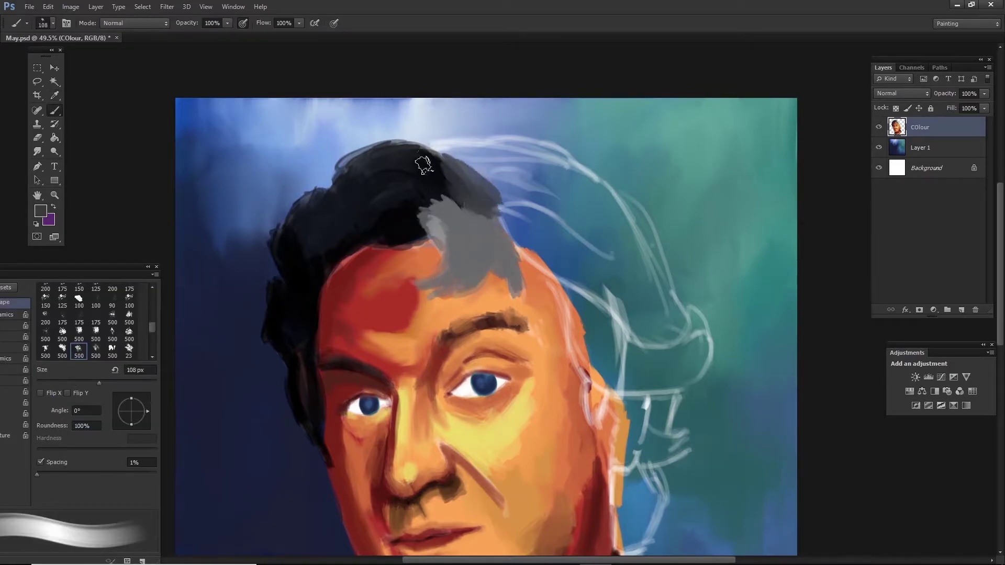
{"action": "left_click_drag", "start_coordinate": [427, 161], "coordinate": [576, 167]}
{"action": "left_click", "coordinate": [419, 178], "text": "alt"}
{"action": "left_click_drag", "start_coordinate": [486, 178], "coordinate": [586, 251]}
{"action": "key", "text": "bracketleft"}
{"action": "left_click_drag", "start_coordinate": [523, 157], "coordinate": [576, 199]}
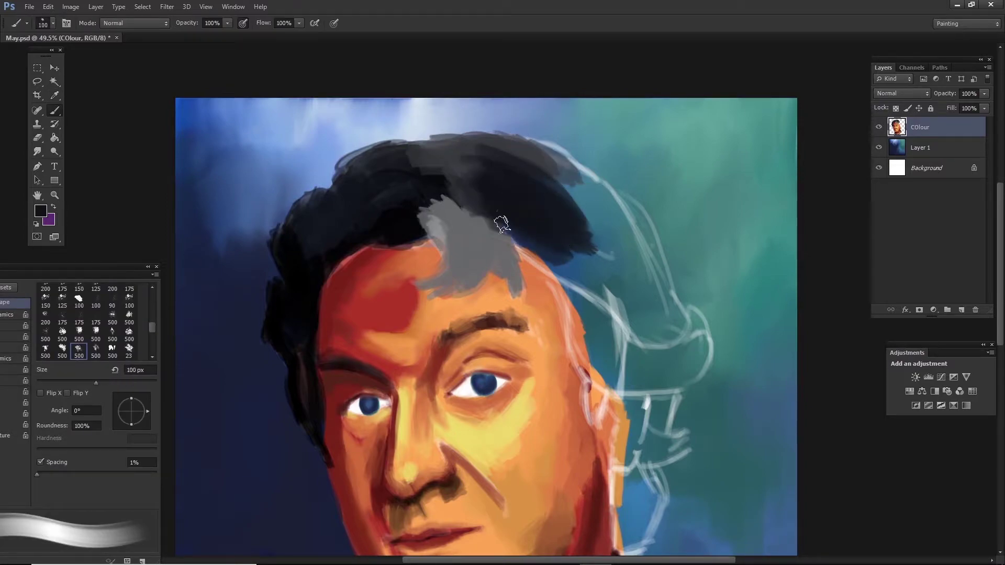
{"action": "left_click_drag", "start_coordinate": [499, 225], "coordinate": [618, 304]}
{"action": "mouse_move", "coordinate": [555, 278]}
{"action": "left_mouse_down"}
{"action": "mouse_move", "coordinate": [606, 368]}
{"action": "mouse_move", "coordinate": [691, 376]}
{"action": "mouse_move", "coordinate": [701, 319]}
{"action": "left_mouse_up"}
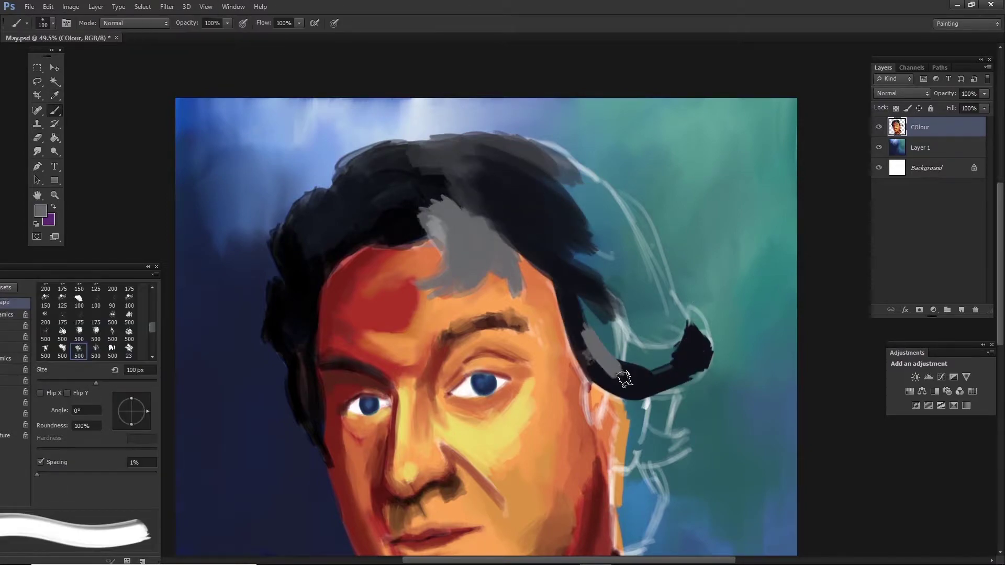
{"action": "mouse_move", "coordinate": [586, 340]}
{"action": "left_mouse_down"}
{"action": "mouse_move", "coordinate": [698, 367]}
{"action": "mouse_move", "coordinate": [607, 382]}
{"action": "left_mouse_up"}
- Layer grey and black strokes over the curl and side hair right of the face
{"action": "key", "text": "bracketleft"}
{"action": "key", "text": "bracketleft"}
{"action": "key", "text": "bracketleft"}
{"action": "left_click_drag", "start_coordinate": [675, 366], "coordinate": [575, 329]}
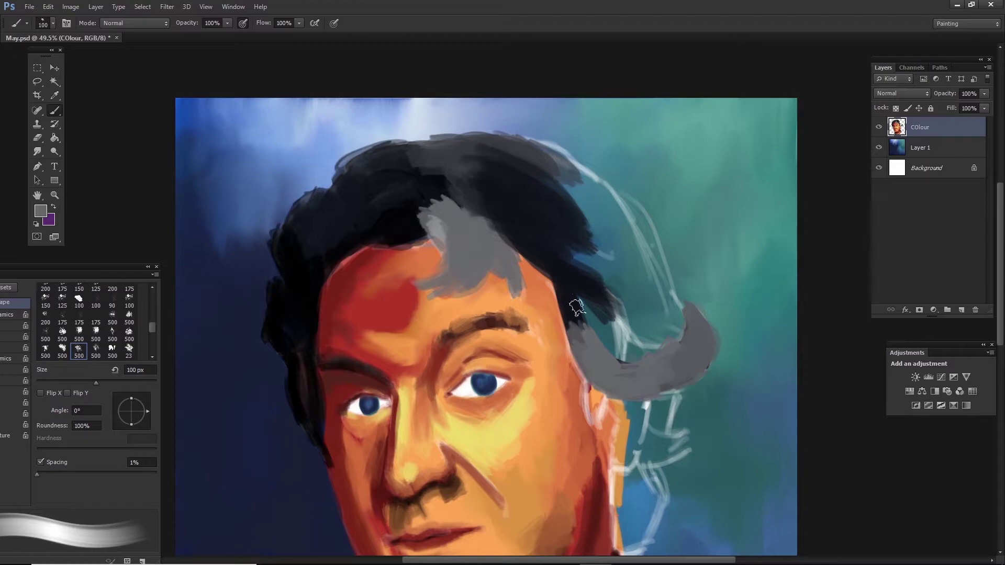
{"action": "left_click", "coordinate": [579, 303], "text": "alt"}
{"action": "left_click_drag", "start_coordinate": [589, 382], "coordinate": [595, 417]}
{"action": "left_click_drag", "start_coordinate": [584, 384], "coordinate": [596, 422]}
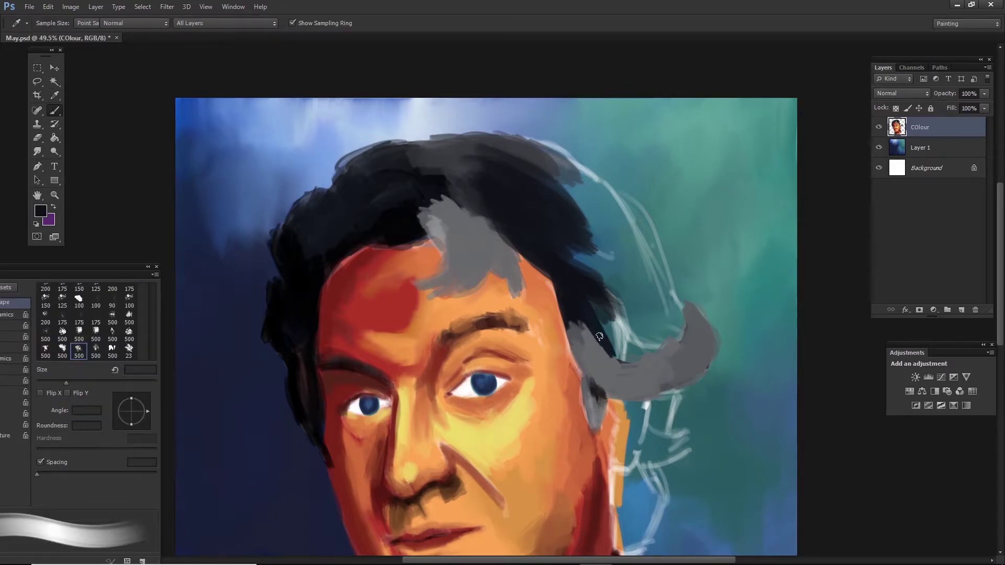
{"action": "key", "text": "bracketright"}
{"action": "key", "text": "bracketright"}
{"action": "key", "text": "bracketright"}
{"action": "left_click_drag", "start_coordinate": [592, 340], "coordinate": [664, 369]}
{"action": "left_click_drag", "start_coordinate": [586, 293], "coordinate": [635, 331]}
- Darken the side hair with black and add grey strokes across the upper hair
{"action": "left_click", "coordinate": [563, 189], "text": "alt"}
{"action": "mouse_move", "coordinate": [607, 220]}
{"action": "left_mouse_down"}
{"action": "mouse_move", "coordinate": [675, 324]}
{"action": "mouse_move", "coordinate": [628, 256]}
{"action": "left_mouse_up"}
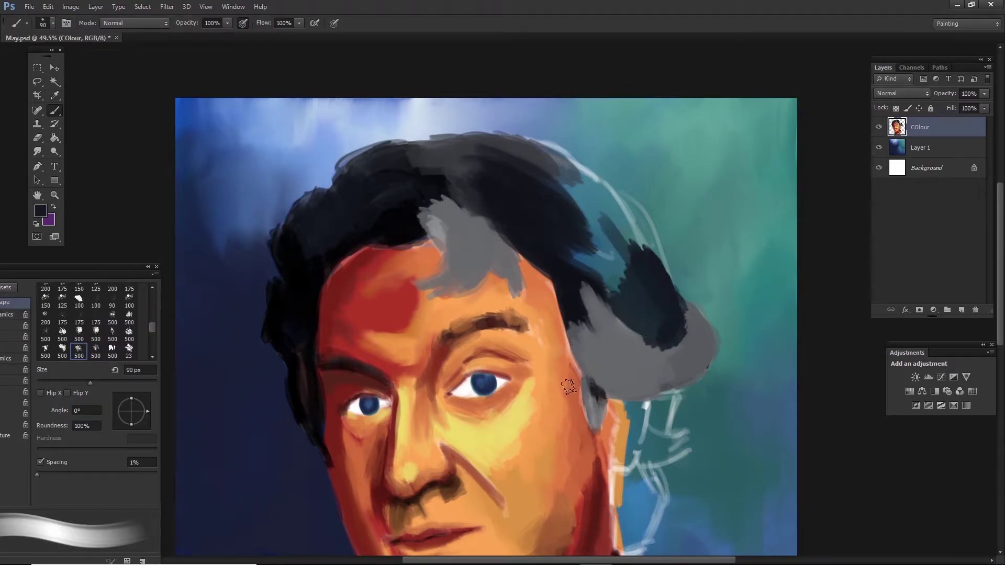
{"action": "left_click_drag", "start_coordinate": [681, 350], "coordinate": [596, 251]}
{"action": "mouse_move", "coordinate": [628, 303]}
{"action": "left_mouse_down"}
{"action": "mouse_move", "coordinate": [642, 245]}
{"action": "mouse_move", "coordinate": [575, 152]}
{"action": "mouse_move", "coordinate": [618, 199]}
{"action": "left_mouse_up"}
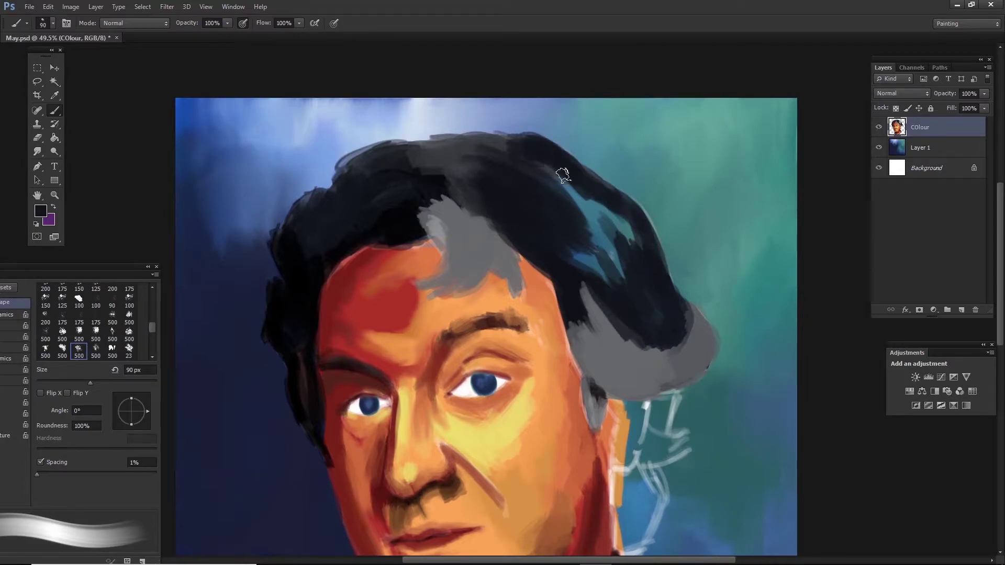
{"action": "left_click", "coordinate": [591, 314], "text": "alt"}
{"action": "left_click_drag", "start_coordinate": [560, 273], "coordinate": [617, 173]}
{"action": "left_click_drag", "start_coordinate": [638, 272], "coordinate": [540, 185]}
- Switch to a lighter grey and paint lighter strokes on the hair
{"action": "left_click", "coordinate": [41, 210]}
{"action": "left_click", "coordinate": [927, 377]}
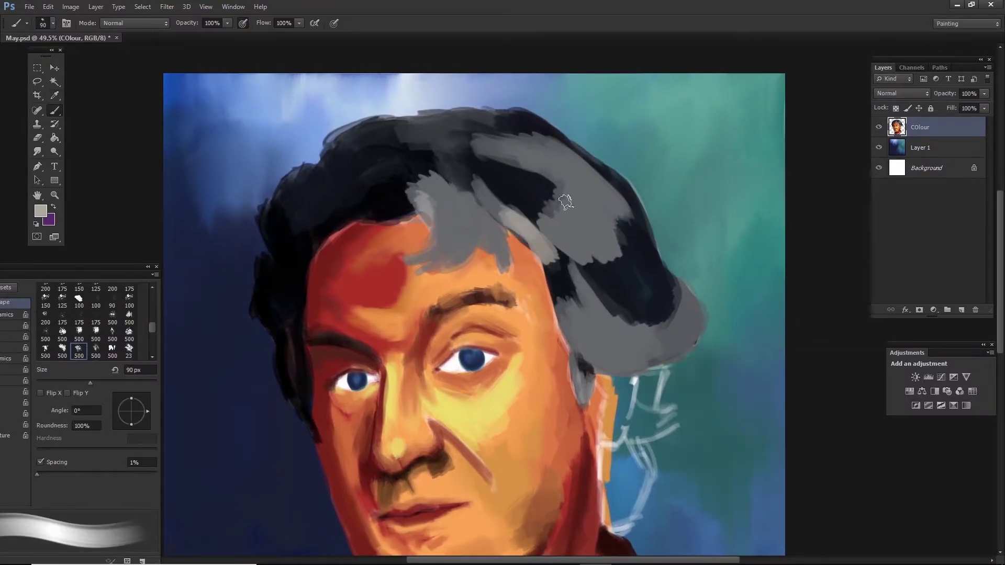
{"action": "key", "text": "bracketleft"}
{"action": "key", "text": "bracketleft"}
{"action": "key", "text": "bracketleft"}
{"action": "left_click_drag", "start_coordinate": [502, 215], "coordinate": [552, 280]}
{"action": "key", "text": "bracketright"}
{"action": "key", "text": "bracketright"}
{"action": "key", "text": "bracketright"}
- Add grey to the upper-left hair and by the left ear, and grey behind the neck
{"action": "left_click_drag", "start_coordinate": [382, 129], "coordinate": [317, 191]}
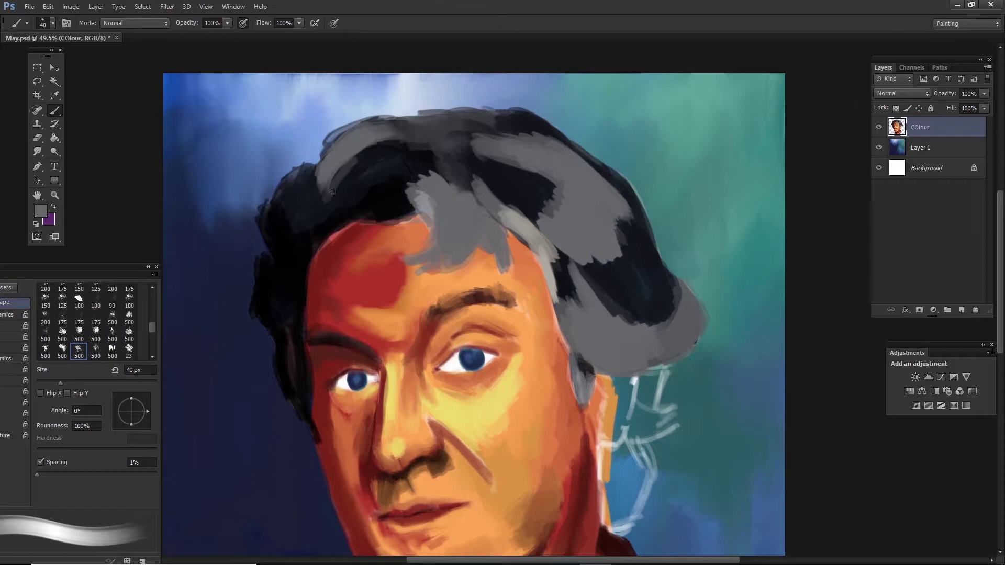
{"action": "mouse_move", "coordinate": [356, 159]}
{"action": "left_mouse_down"}
{"action": "mouse_move", "coordinate": [292, 218]}
{"action": "mouse_move", "coordinate": [314, 245]}
{"action": "left_mouse_up"}
{"action": "mouse_move", "coordinate": [305, 291]}
{"action": "left_mouse_down"}
{"action": "mouse_move", "coordinate": [316, 261]}
{"action": "mouse_move", "coordinate": [306, 322]}
{"action": "left_mouse_up"}
{"action": "mouse_move", "coordinate": [311, 259]}
{"action": "left_mouse_down"}
{"action": "mouse_move", "coordinate": [301, 320]}
{"action": "mouse_move", "coordinate": [309, 330]}
{"action": "left_mouse_up"}
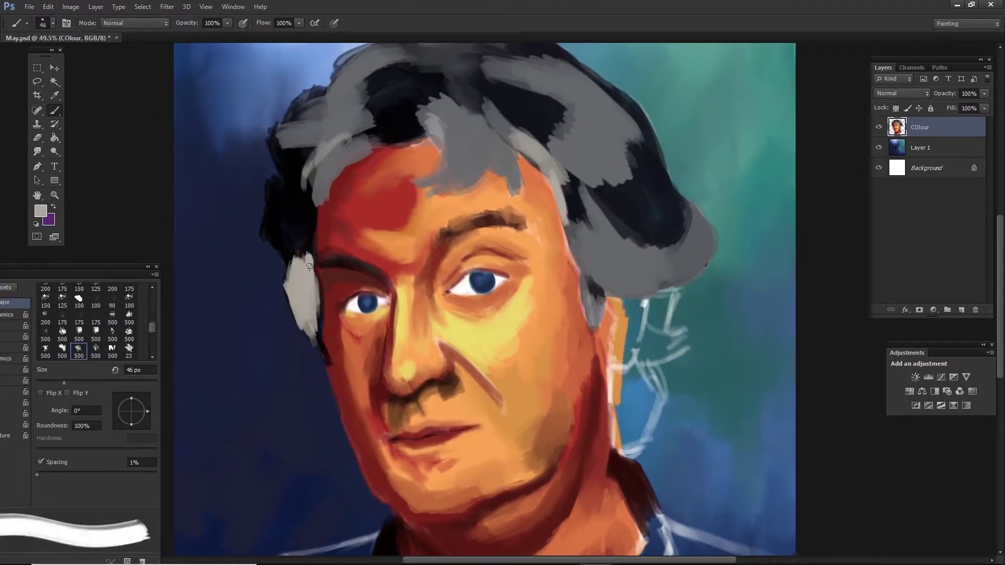
{"action": "left_click_drag", "start_coordinate": [309, 240], "coordinate": [293, 295]}
{"action": "mouse_move", "coordinate": [576, 351]}
{"action": "left_mouse_down"}
{"action": "mouse_move", "coordinate": [579, 411]}
{"action": "mouse_move", "coordinate": [577, 397]}
{"action": "mouse_move", "coordinate": [562, 425]}
{"action": "mouse_move", "coordinate": [601, 356]}
{"action": "mouse_move", "coordinate": [572, 403]}
{"action": "left_mouse_up"}
{"action": "mouse_move", "coordinate": [568, 361]}
{"action": "left_mouse_down"}
{"action": "mouse_move", "coordinate": [578, 313]}
{"action": "mouse_move", "coordinate": [579, 336]}
{"action": "mouse_move", "coordinate": [602, 291]}
{"action": "mouse_move", "coordinate": [612, 300]}
{"action": "left_mouse_up"}
{"action": "key", "text": "bracketleft"}
{"action": "key", "text": "bracketleft"}
{"action": "key", "text": "bracketleft"}
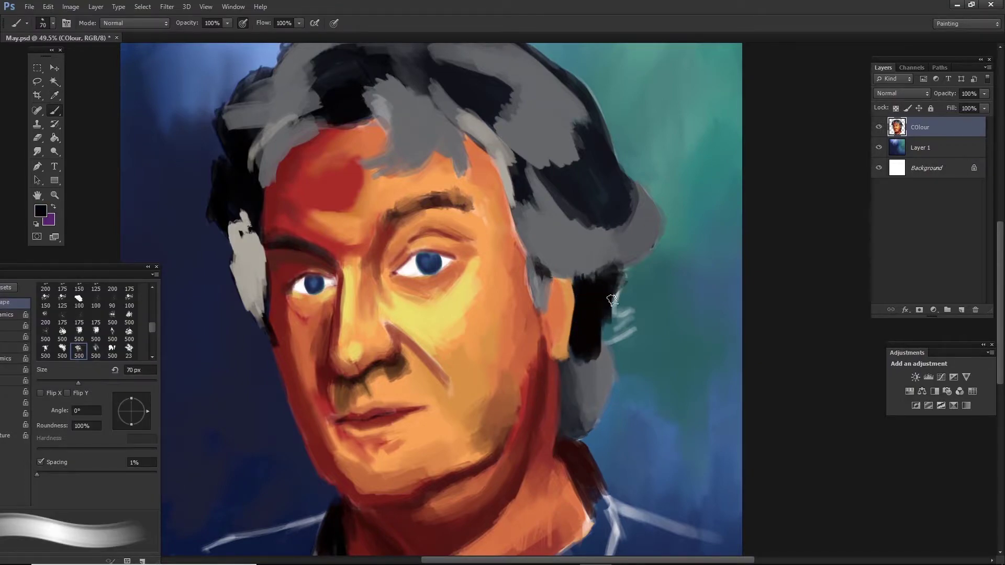
- Paint sampled grey over the dark area right of the neck and the light hair at left
{"action": "left_click", "coordinate": [596, 335], "text": "alt"}
{"action": "left_click_drag", "start_coordinate": [597, 341], "coordinate": [628, 314]}
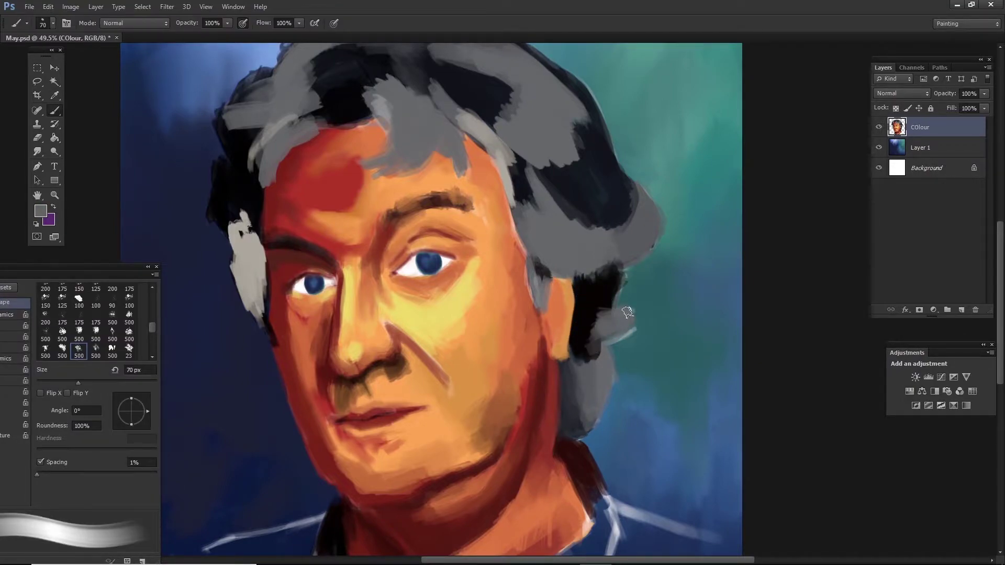
{"action": "left_click", "coordinate": [590, 316], "text": "alt"}
{"action": "left_click_drag", "start_coordinate": [251, 259], "coordinate": [246, 224]}
{"action": "left_click_drag", "start_coordinate": [323, 366], "coordinate": [347, 379]}
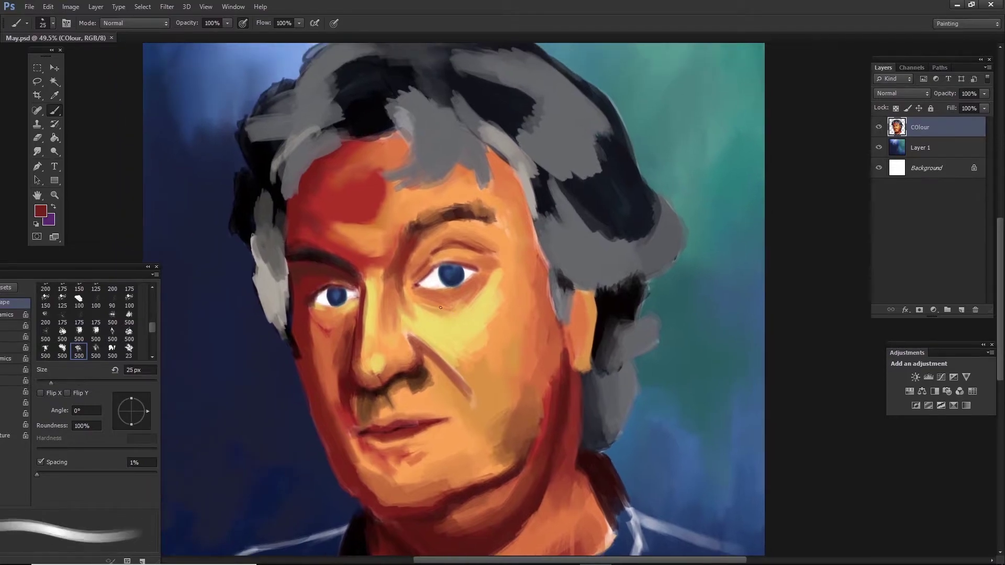
{"action": "key", "text": "bracketleft"}
{"action": "key", "text": "bracketleft"}
{"action": "key", "text": "bracketleft"}
- Paint a thin rust-orange line under the right eye, then sample pale yellow from the cheek
{"action": "left_click", "coordinate": [466, 285], "text": "alt"}
{"action": "key", "text": "bracketright"}
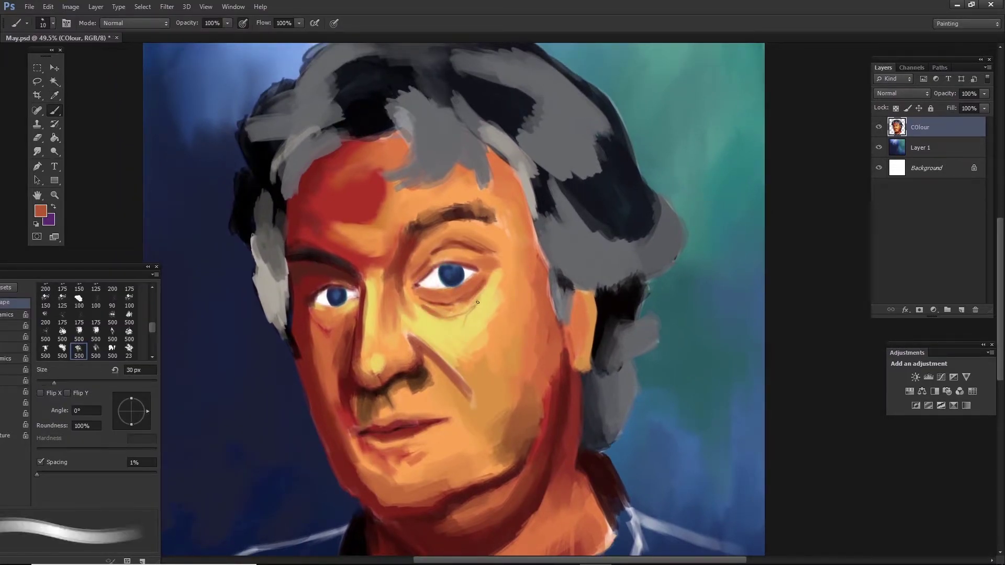
{"action": "left_click_drag", "start_coordinate": [450, 318], "coordinate": [490, 287]}
{"action": "key", "text": "alt"}
{"action": "left_click", "coordinate": [333, 318], "text": "alt"}
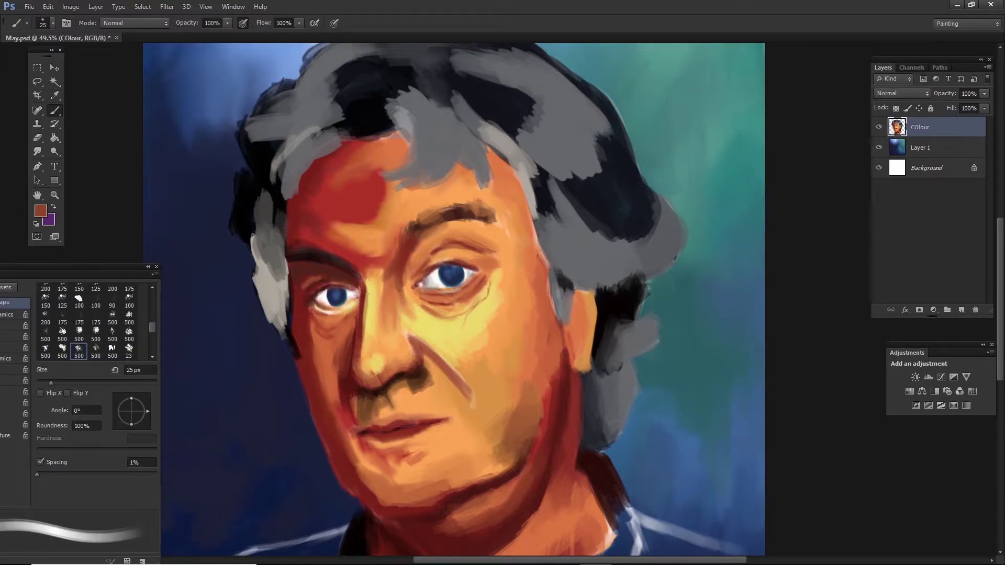
{"action": "key", "text": "bracketright"}
- Sample skin tones and brush pale yellow highlights onto the cheek
{"action": "left_click", "coordinate": [315, 339], "text": "alt"}
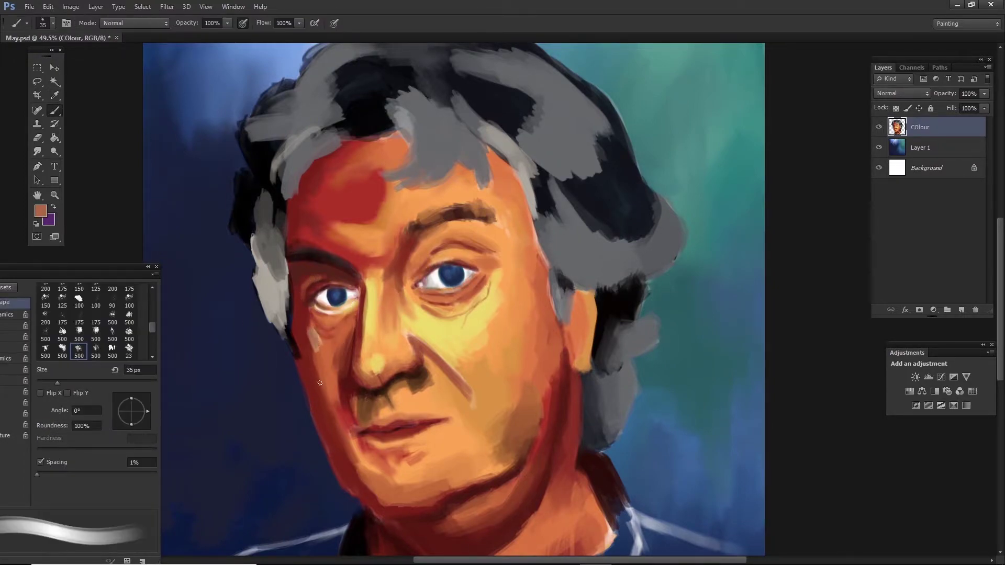
{"action": "key", "text": "bracketright"}
{"action": "left_click", "coordinate": [323, 351], "text": "alt"}
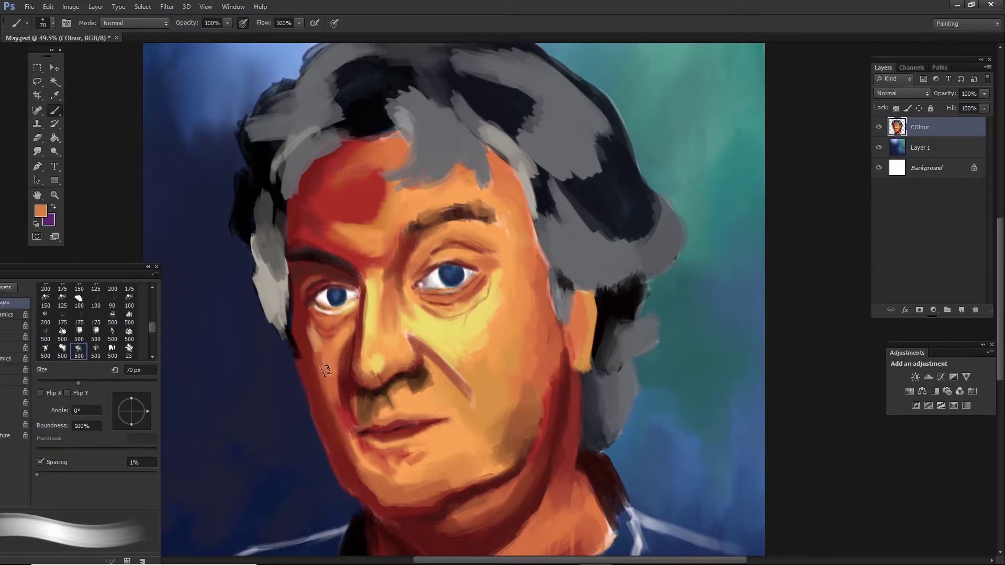
{"action": "left_click", "coordinate": [324, 348], "text": "alt"}
{"action": "key", "text": "bracketright"}
{"action": "key", "text": "bracketright"}
{"action": "left_click", "coordinate": [298, 345], "text": "alt"}
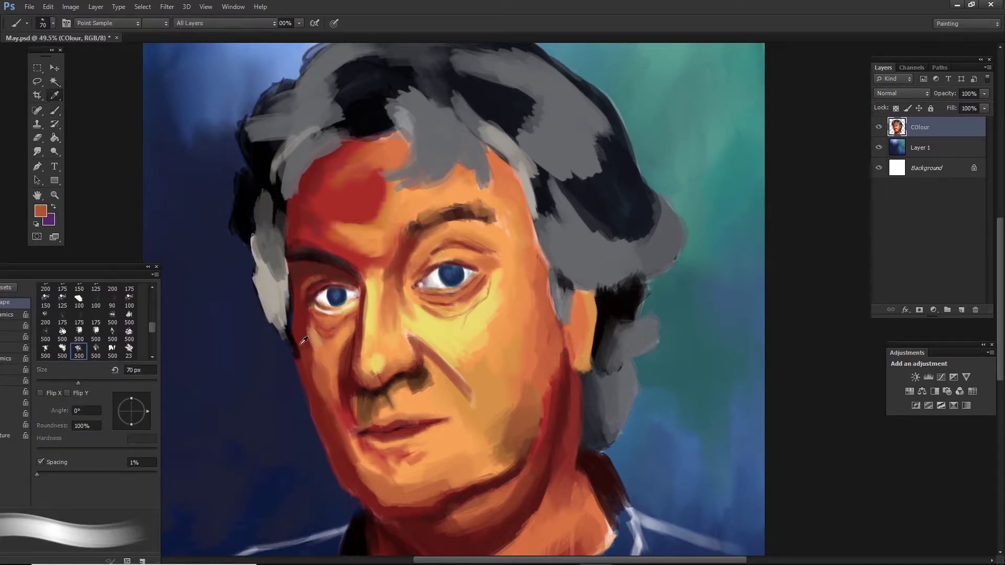
{"action": "key", "text": "bracketleft"}
{"action": "key", "text": "bracketleft"}
{"action": "key", "text": "bracketleft"}
{"action": "key", "text": "bracketleft"}
{"action": "key", "text": "bracketleft"}
{"action": "key", "text": "bracketleft"}
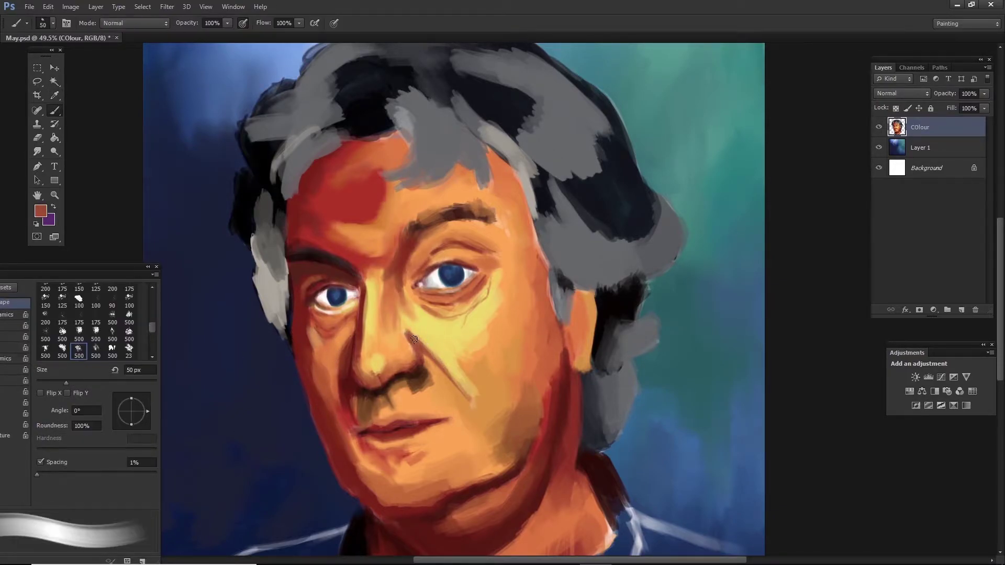
{"action": "left_click", "coordinate": [414, 333], "text": "alt"}
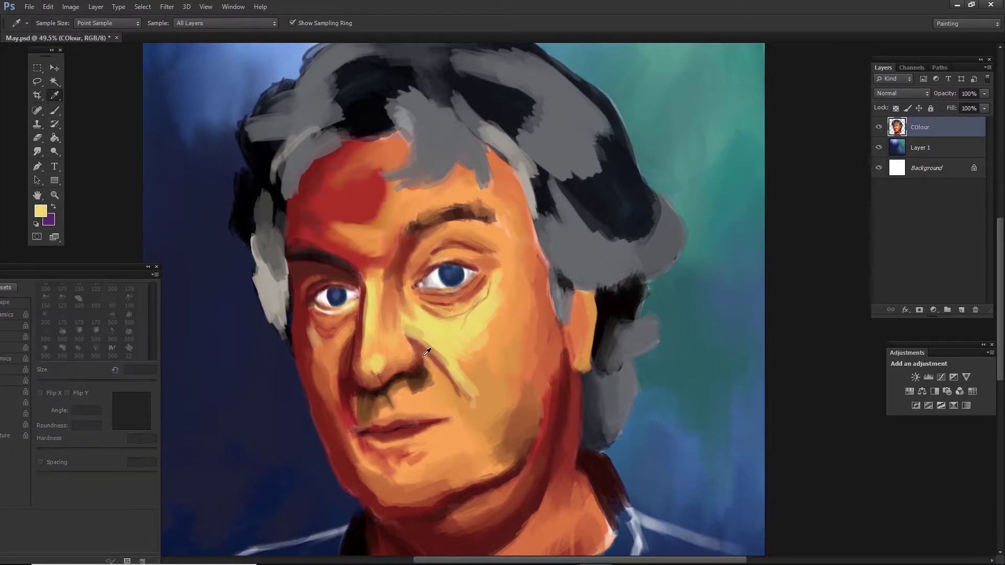
{"action": "left_click", "coordinate": [429, 340], "text": "alt"}
{"action": "left_click_drag", "start_coordinate": [445, 384], "coordinate": [424, 356]}
- Sample orange, tan and dark brown tones around the nose, and save the painting
{"action": "left_click", "coordinate": [419, 391], "text": "alt"}
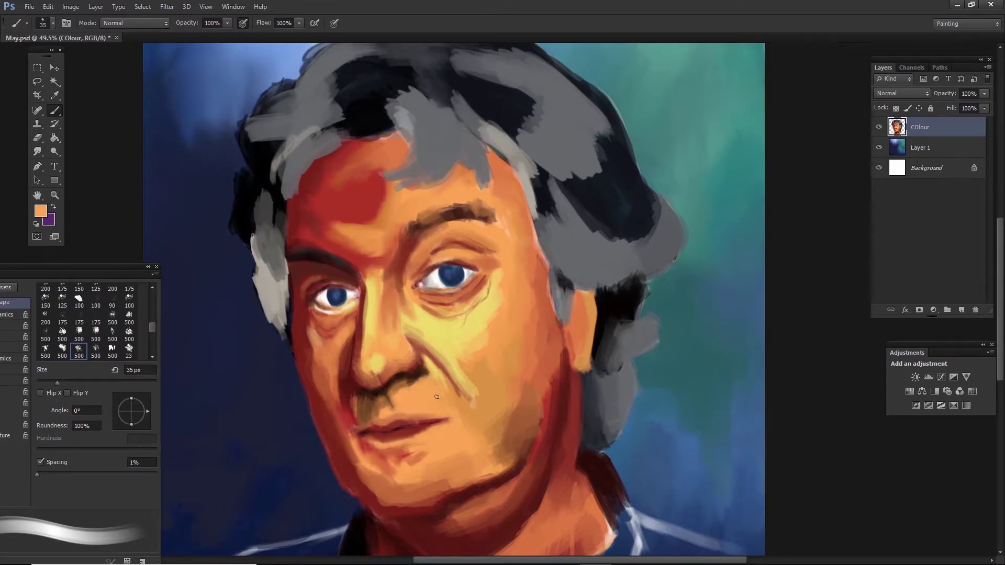
{"action": "left_click", "coordinate": [440, 366], "text": "alt"}
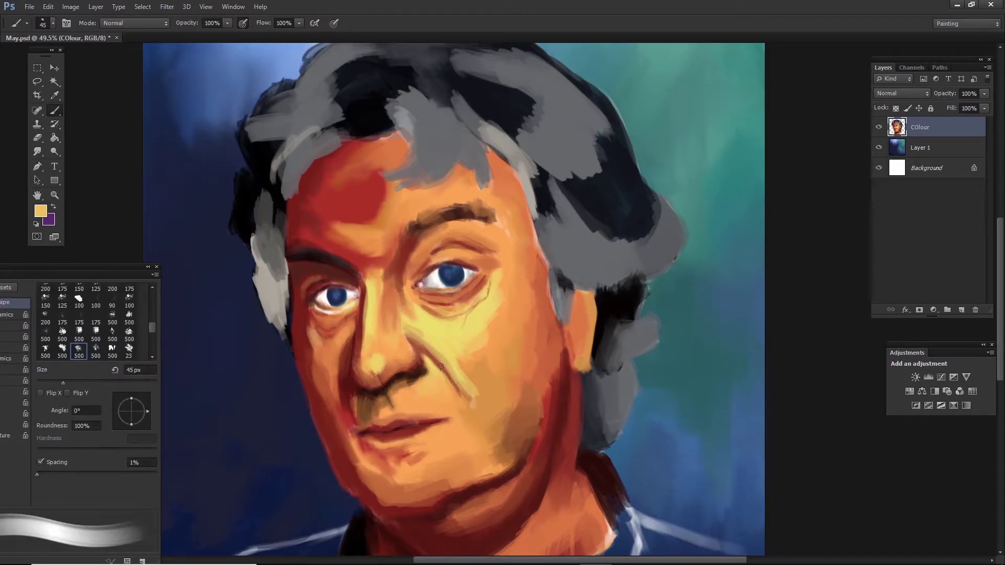
{"action": "left_click", "coordinate": [398, 382], "text": "alt"}
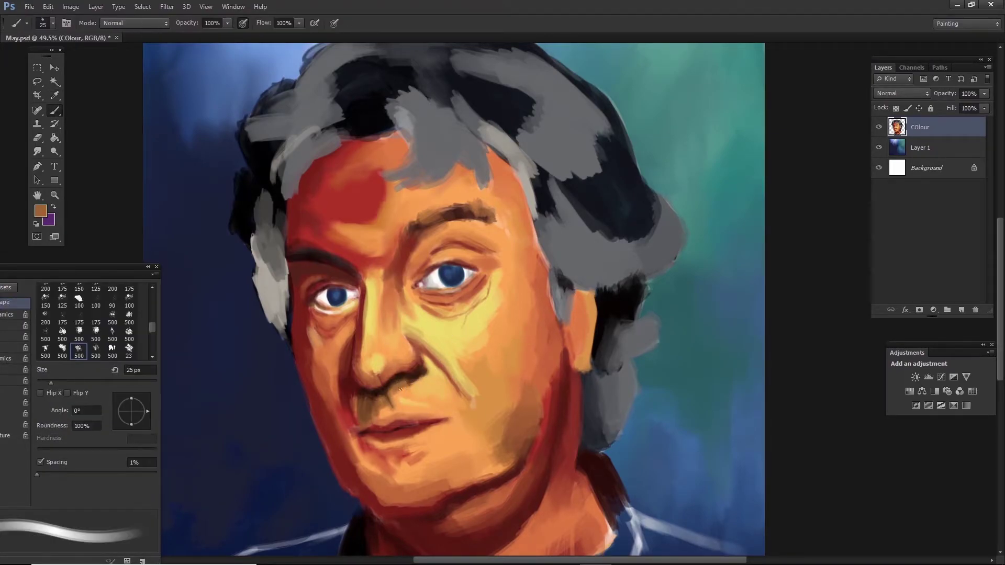
{"action": "key", "text": "bracketright"}
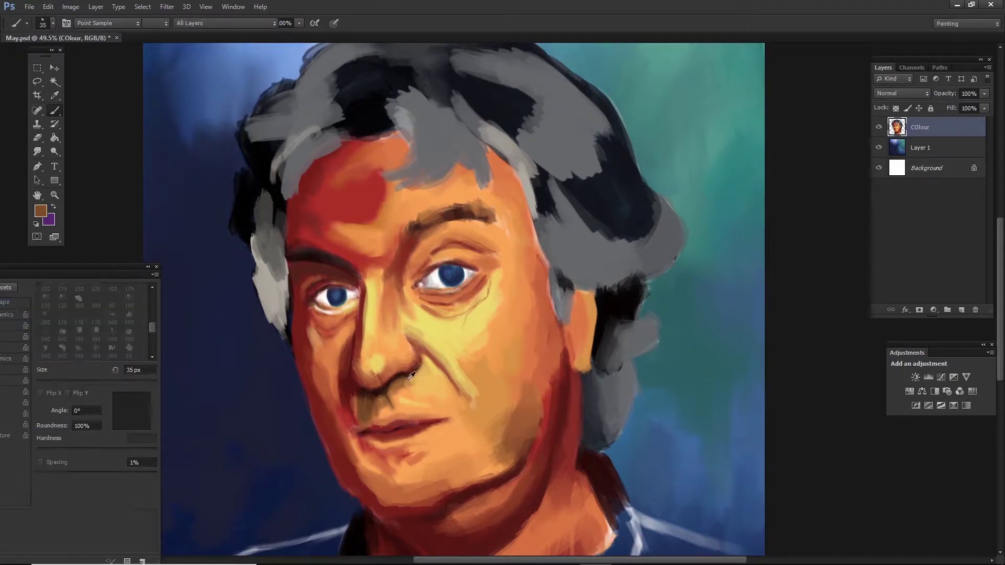
{"action": "left_click", "coordinate": [413, 379], "text": "alt"}
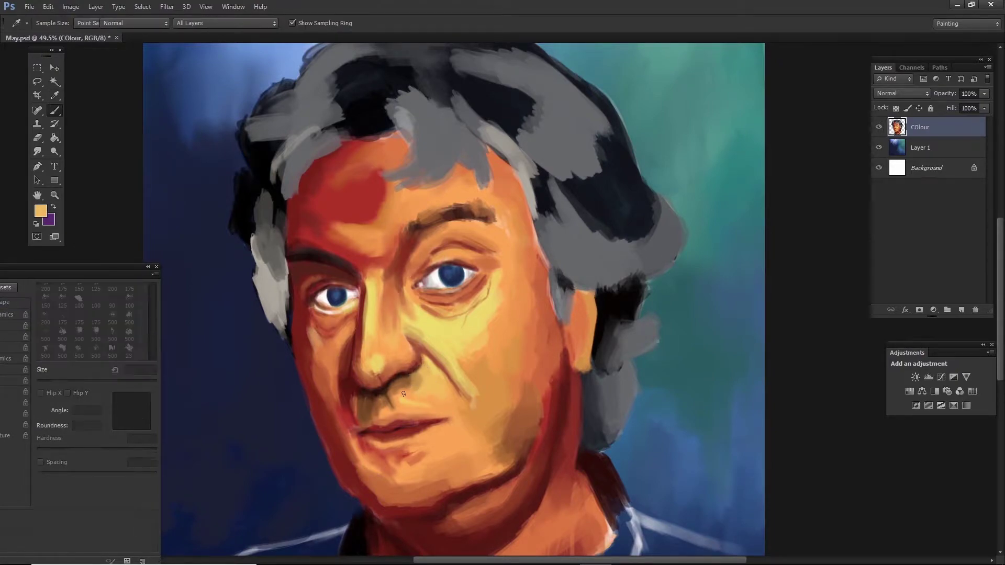
{"action": "left_click", "coordinate": [394, 391], "text": "alt"}
{"action": "left_click", "coordinate": [414, 387], "text": "alt"}
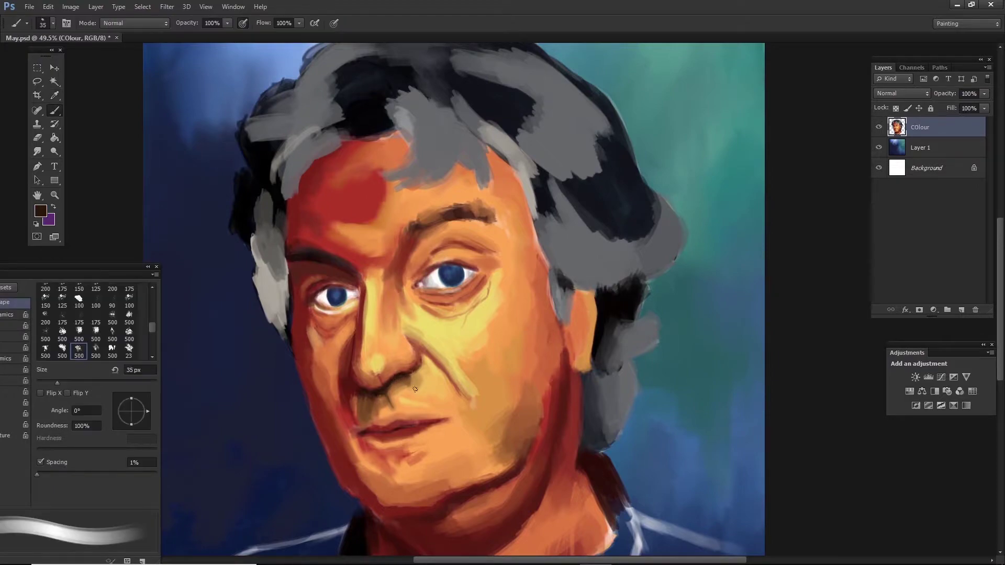
{"action": "left_click", "coordinate": [479, 465], "text": "alt"}
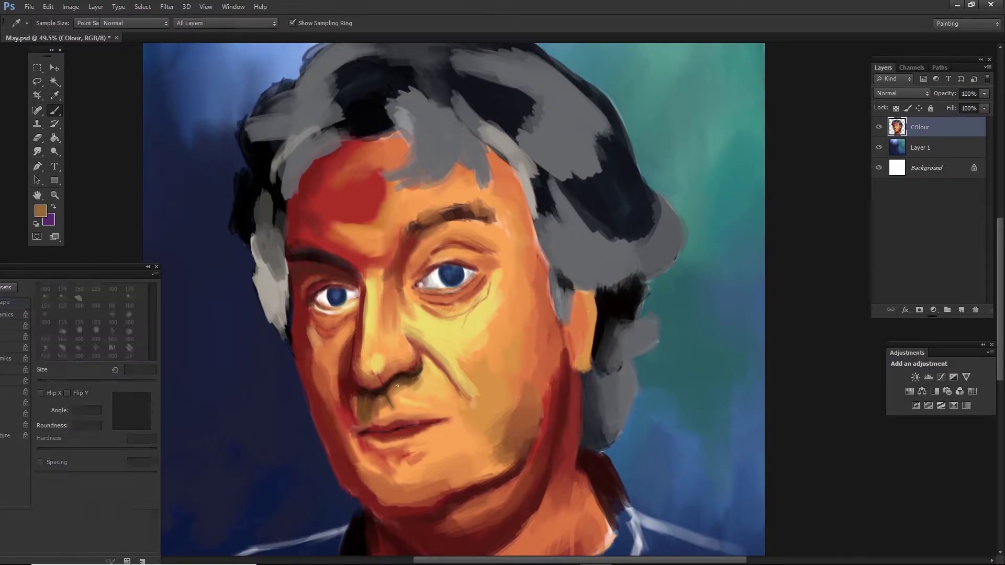
{"action": "key", "text": "ctrl+s"}
- Sample orange, rust red and tan tones from the upper face
{"action": "key", "text": "bracketright"}
{"action": "key", "text": "bracketright"}
{"action": "key", "text": "bracketright"}
{"action": "left_click", "coordinate": [393, 272], "text": "alt"}
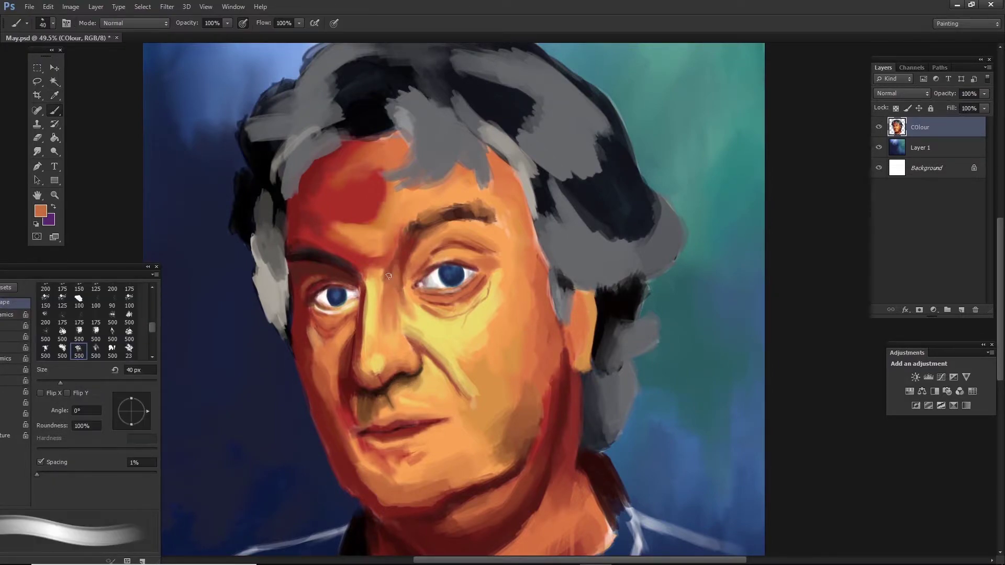
{"action": "key", "text": "bracketright"}
{"action": "left_click", "coordinate": [366, 269], "text": "alt"}
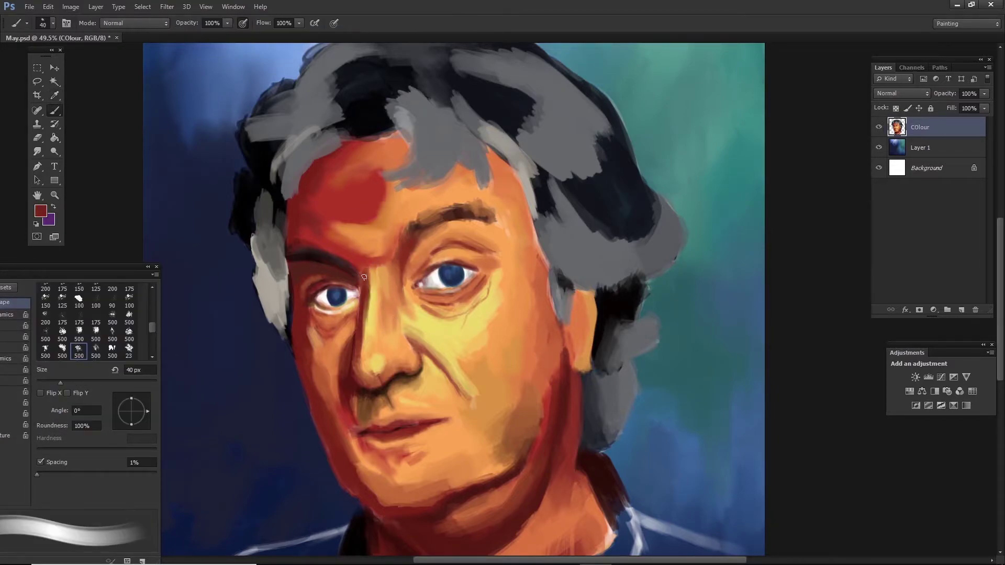
{"action": "key", "text": "bracketleft"}
{"action": "key", "text": "bracketleft"}
{"action": "left_click", "coordinate": [365, 323], "text": "alt"}
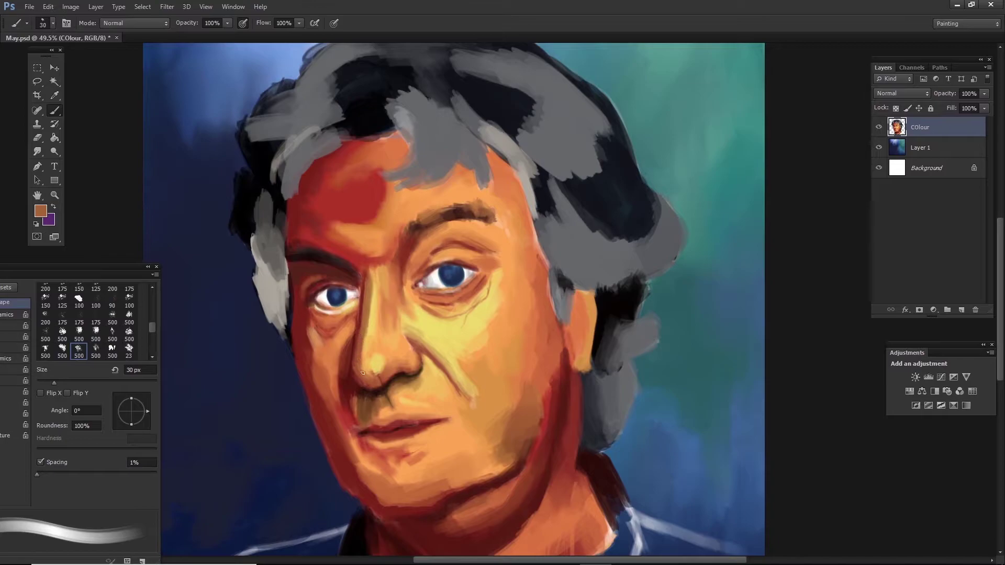
- Sample light yellow and orange tones at the nose and add a highlight on the nose tip
{"action": "left_click", "coordinate": [363, 366], "text": "alt"}
{"action": "key", "text": "bracketright"}
{"action": "key", "text": "bracketright"}
{"action": "left_click", "coordinate": [370, 316], "text": "alt"}
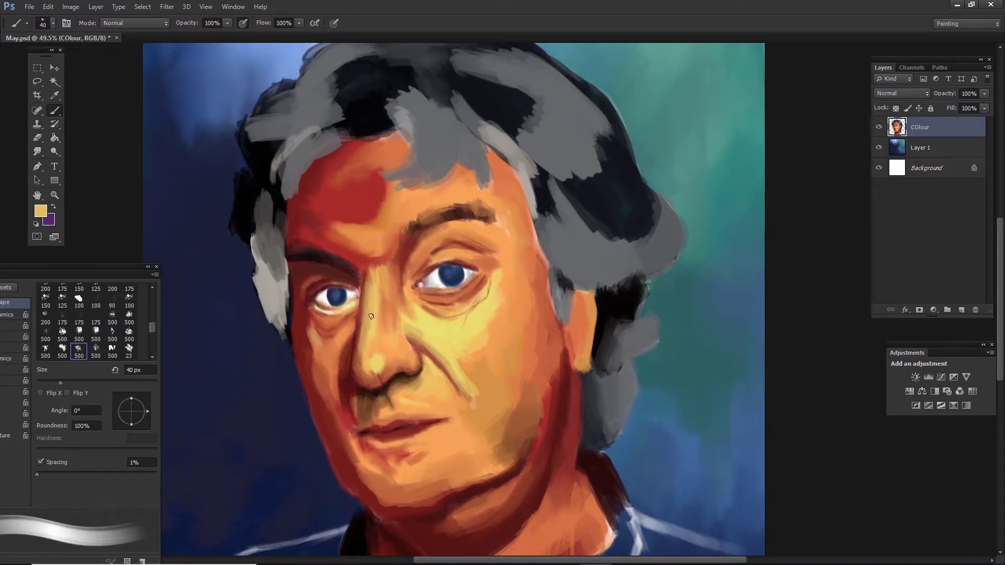
{"action": "left_click", "coordinate": [363, 371], "text": "alt"}
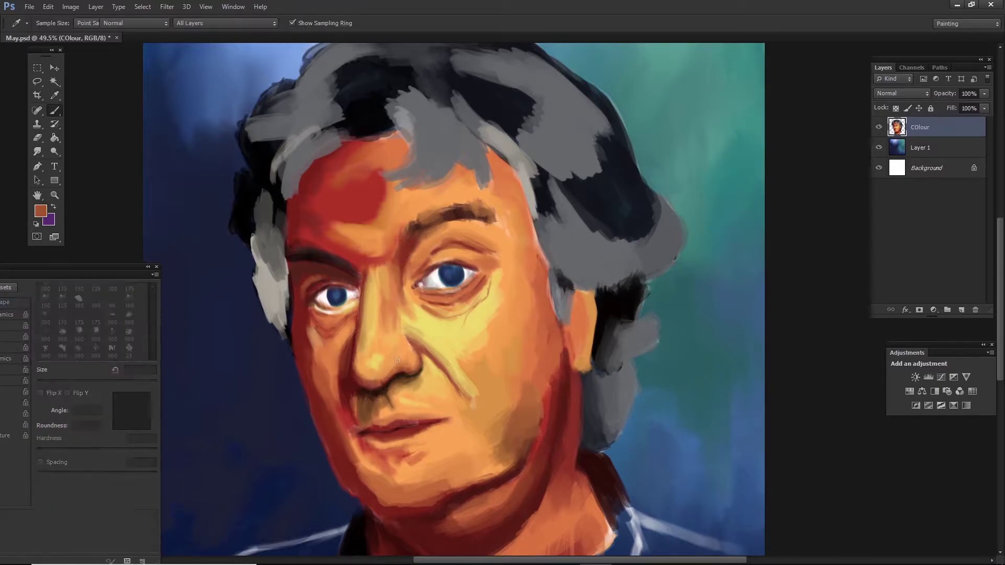
{"action": "left_click", "coordinate": [378, 359], "text": "alt"}
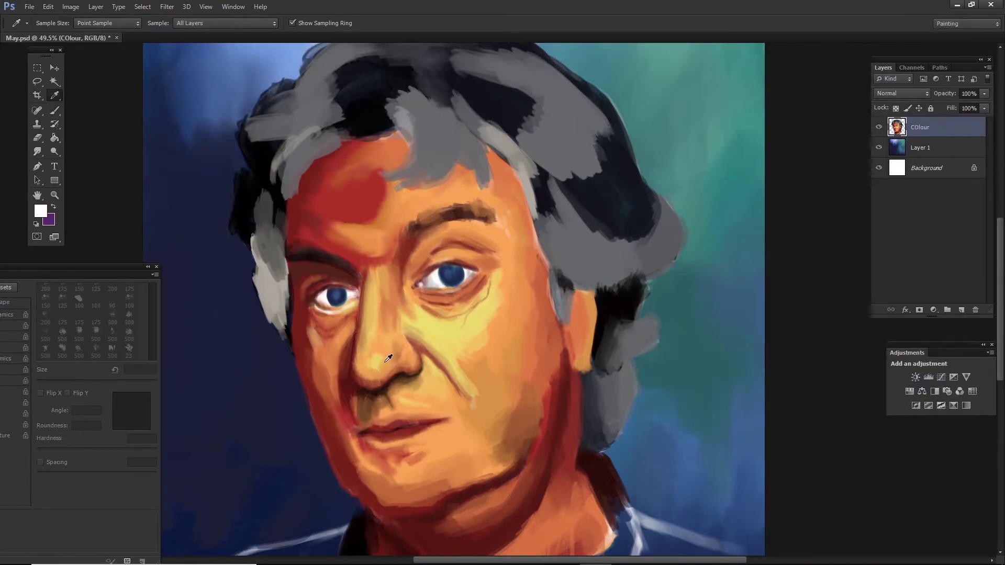
{"action": "left_click_drag", "start_coordinate": [378, 357], "coordinate": [375, 364]}
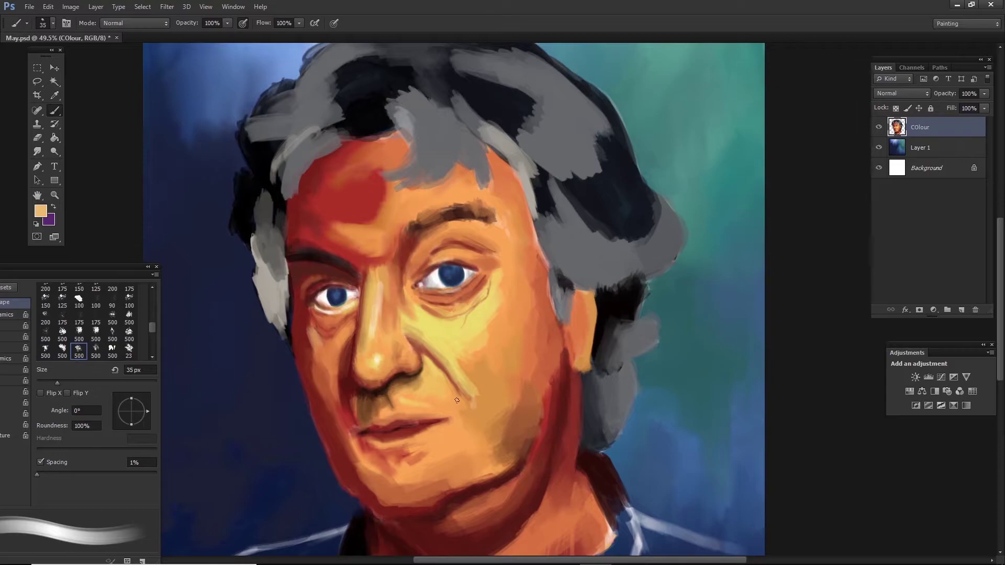
{"action": "left_click", "coordinate": [374, 217], "text": "alt"}
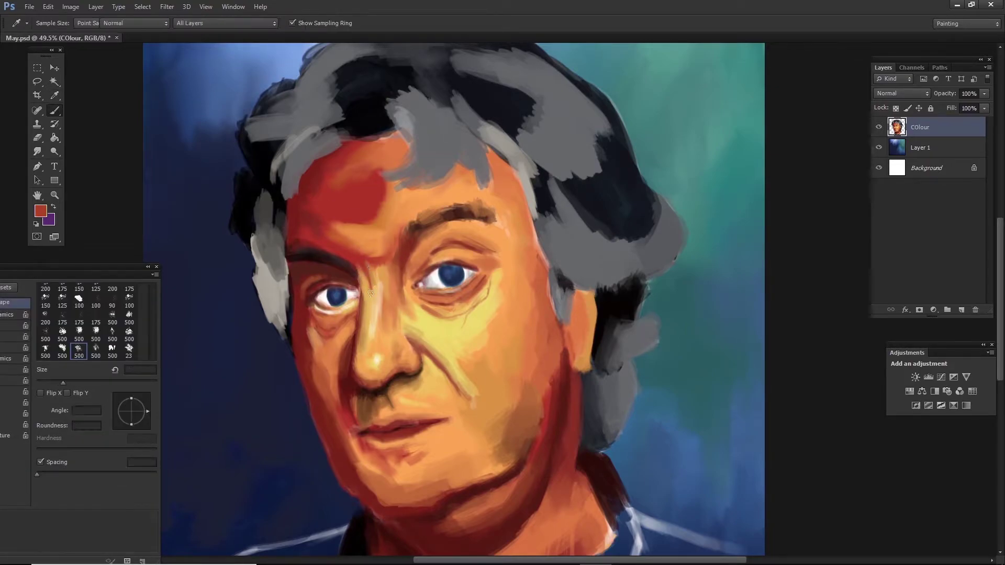
{"action": "left_click", "coordinate": [369, 292], "text": "alt"}
- Sample a dark red-brown from the face and choose a pale yellow paint colour
{"action": "scroll", "coordinate": [629, 234], "scroll_direction": "up", "scroll_amount": 2, "text": "alt"}
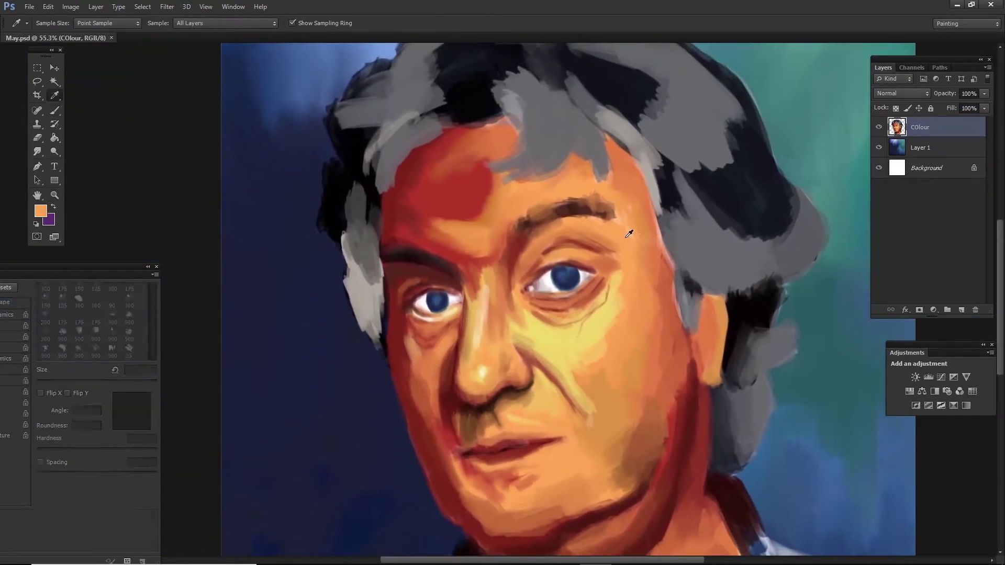
{"action": "left_click", "coordinate": [617, 210], "text": "alt"}
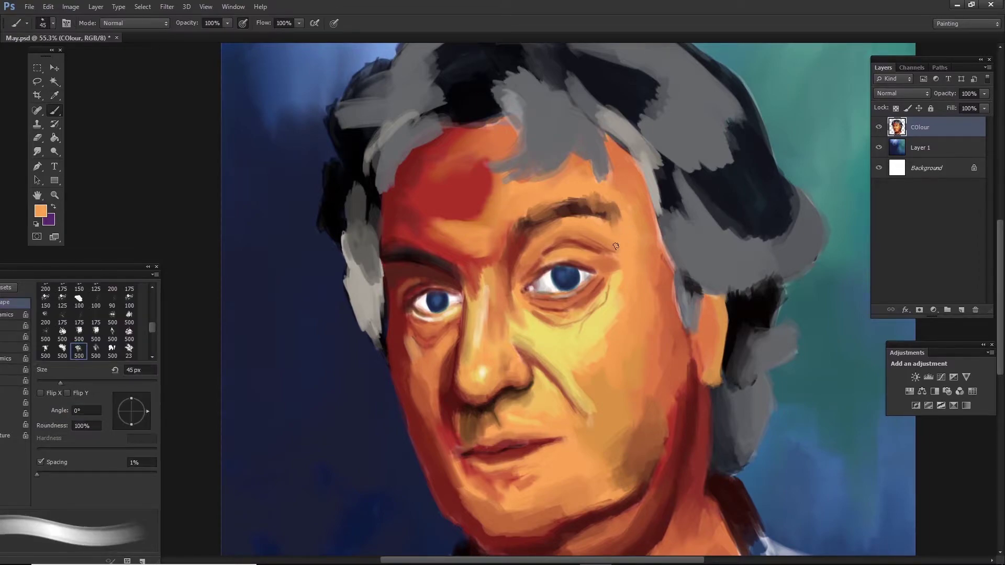
{"action": "key", "text": "bracketleft"}
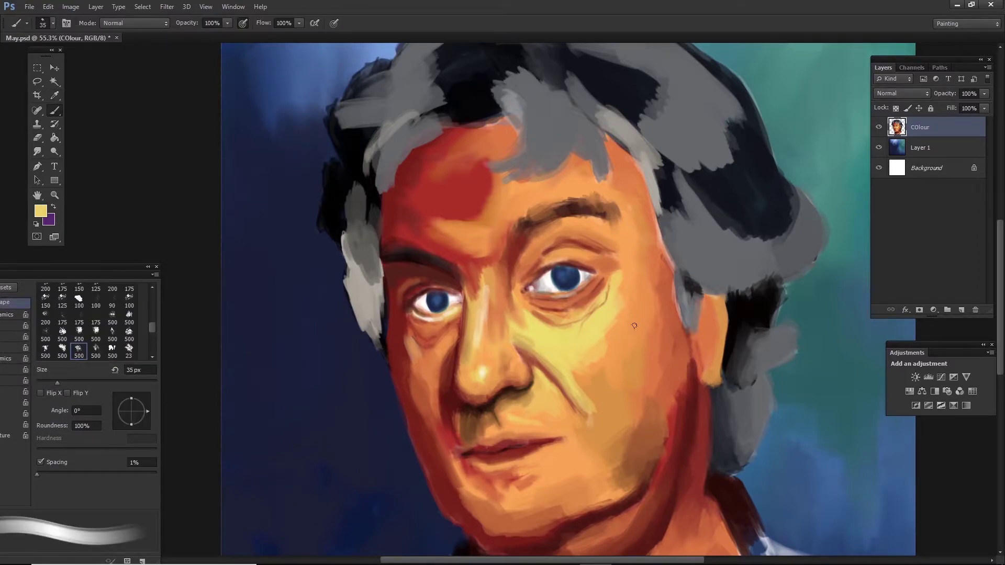
{"action": "key", "text": "bracketleft"}
{"action": "key", "text": "bracketleft"}
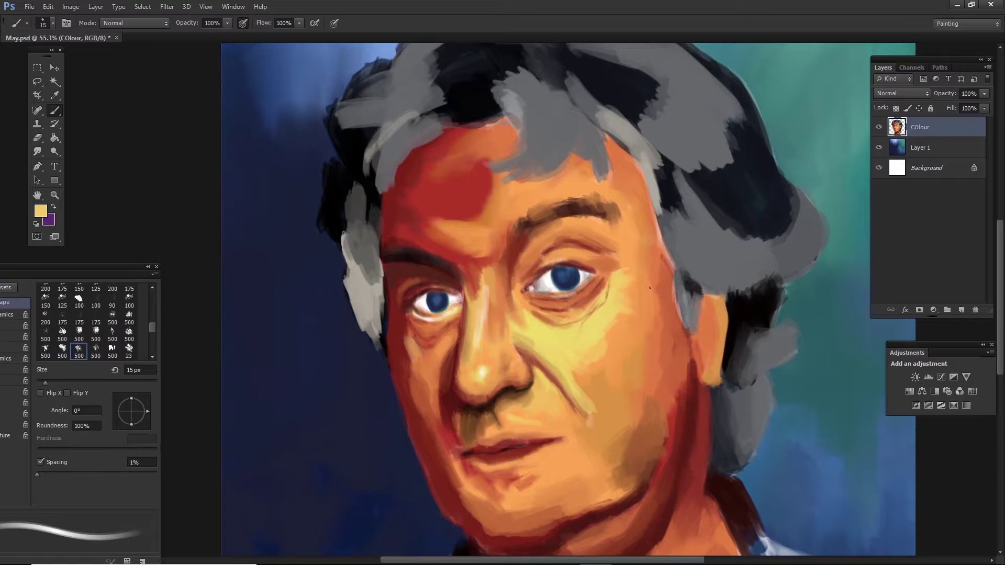
{"action": "left_click", "coordinate": [41, 211]}
{"action": "left_click", "coordinate": [931, 376]}
{"action": "key", "text": "bracketright"}
{"action": "key", "text": "bracketright"}
{"action": "key", "text": "bracketright"}
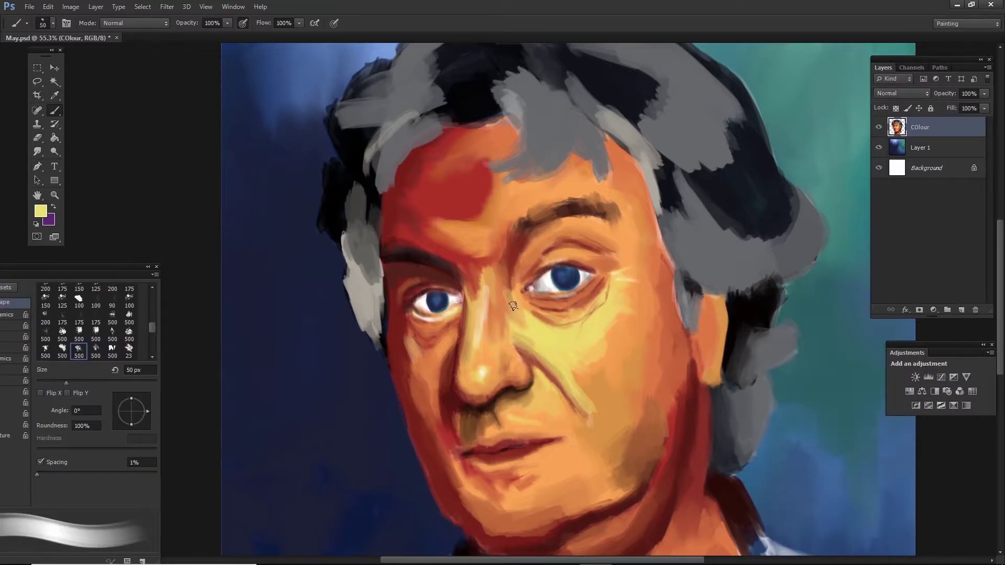
- Sample orange and dark red-brown shadow tones around the cheek and nose for shading
{"action": "left_click_drag", "start_coordinate": [513, 320], "coordinate": [533, 284]}
{"action": "left_click", "coordinate": [471, 314], "text": "alt"}
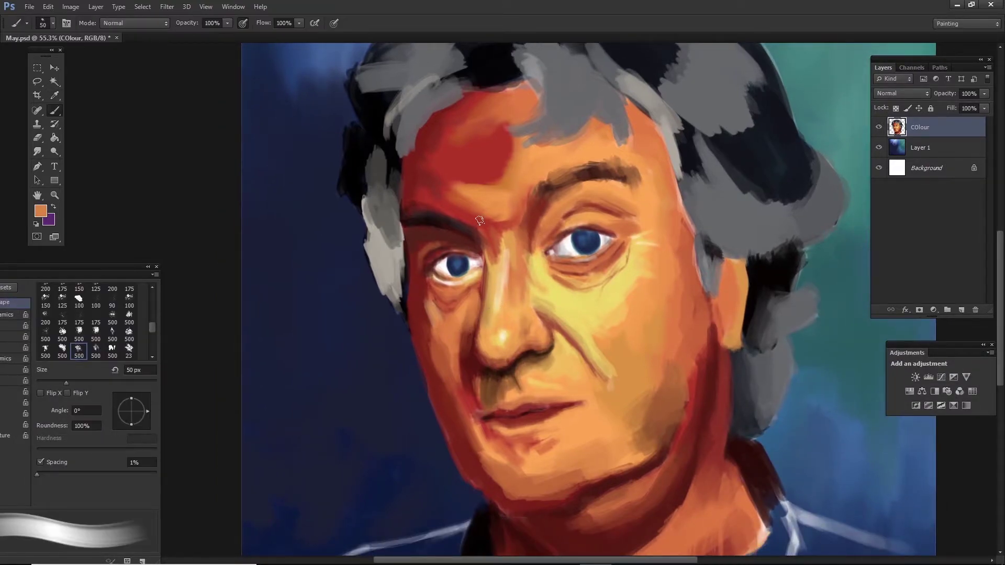
{"action": "left_click", "coordinate": [451, 350], "text": "alt"}
{"action": "key", "text": "bracketleft"}
{"action": "left_click", "coordinate": [473, 358], "text": "alt"}
{"action": "key", "text": "bracketleft"}
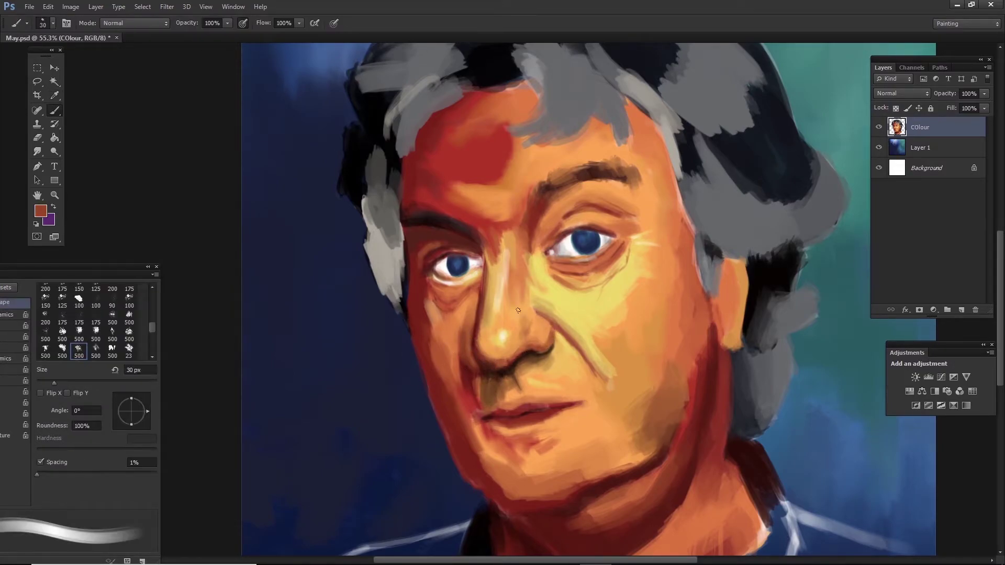
{"action": "left_click", "coordinate": [541, 352], "text": "alt"}
- Sample orange and dark red tones near the lips and chin for shading
{"action": "left_click", "coordinate": [590, 413], "text": "alt"}
{"action": "key", "text": "bracketright"}
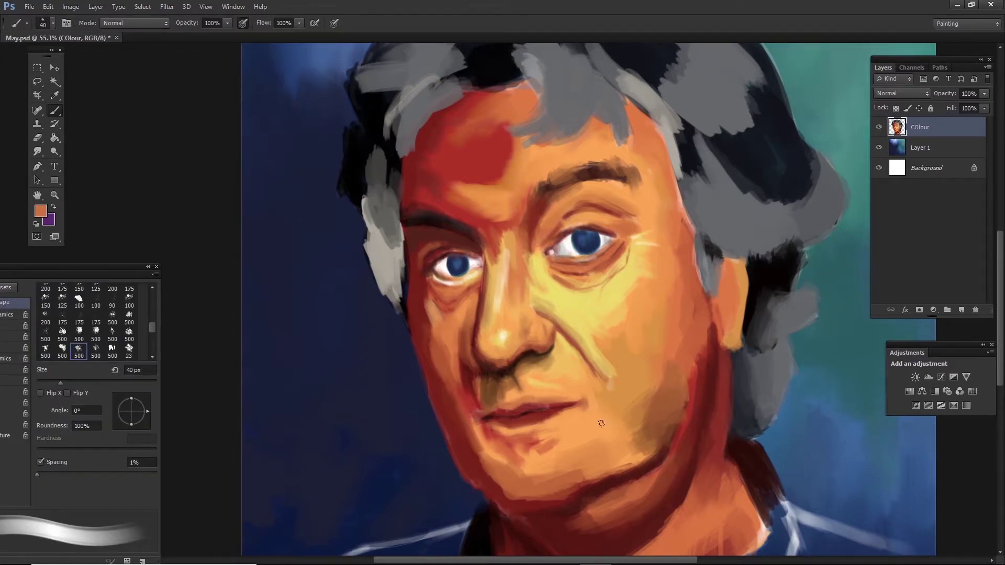
{"action": "key", "text": "bracketleft"}
{"action": "left_click", "coordinate": [542, 424], "text": "alt"}
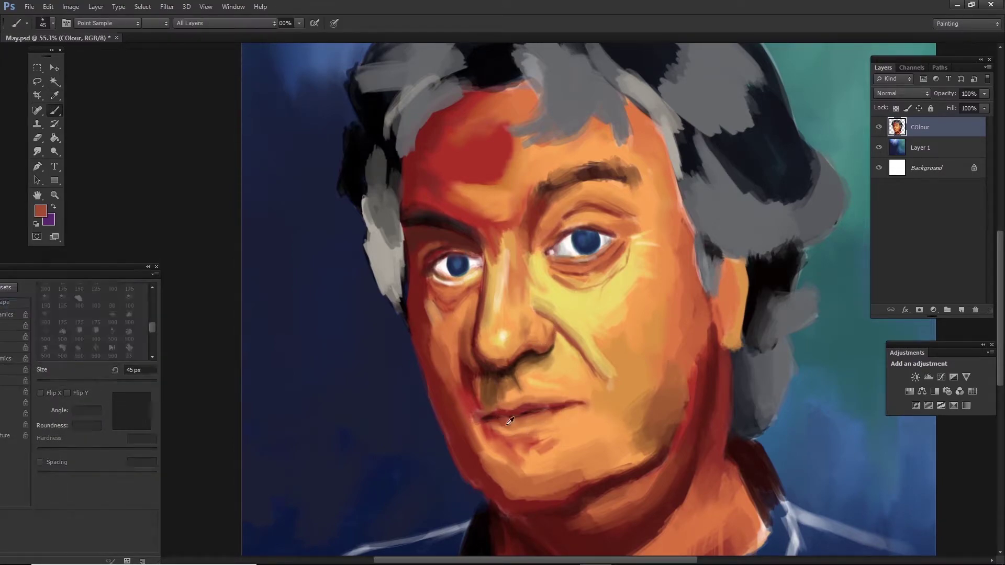
{"action": "key", "text": "bracketleft"}
{"action": "left_click", "coordinate": [517, 438], "text": "alt"}
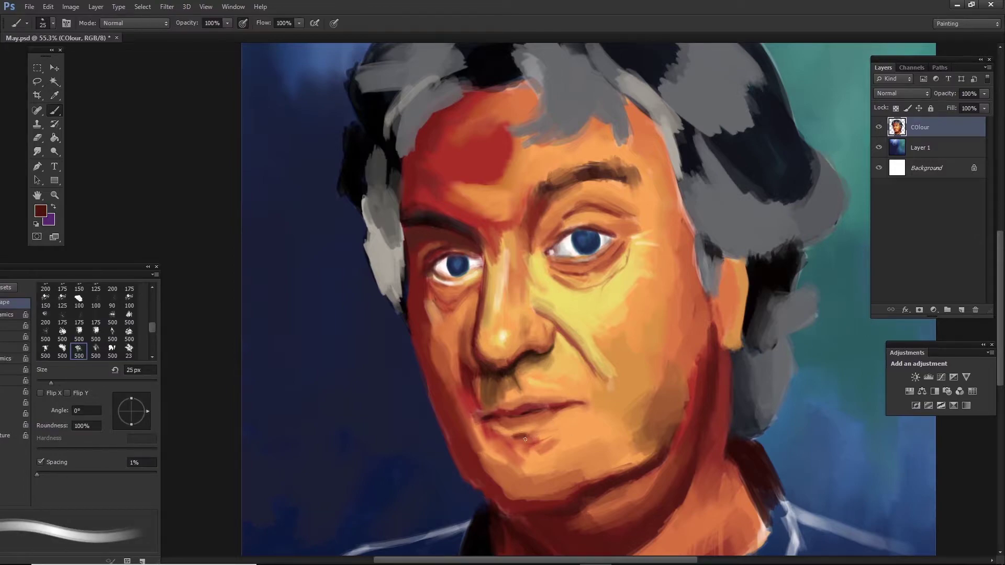
{"action": "left_click_drag", "start_coordinate": [529, 419], "coordinate": [501, 394]}
{"action": "left_click", "coordinate": [451, 468], "text": "alt"}
- Shade the face's left edge with darker maroon and red tones
{"action": "key", "text": "bracketright"}
{"action": "key", "text": "bracketright"}
{"action": "key", "text": "bracketright"}
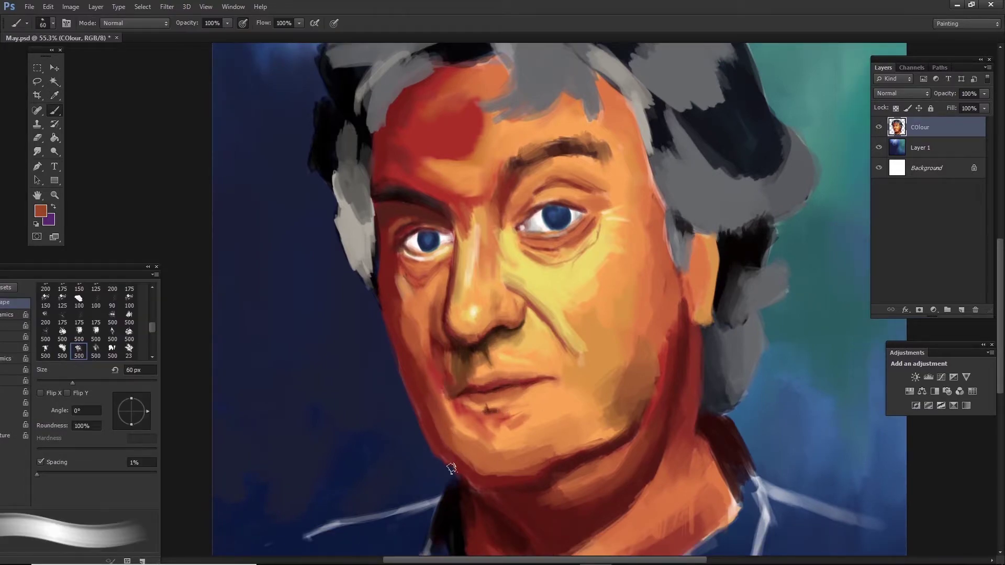
{"action": "key", "text": "bracketleft"}
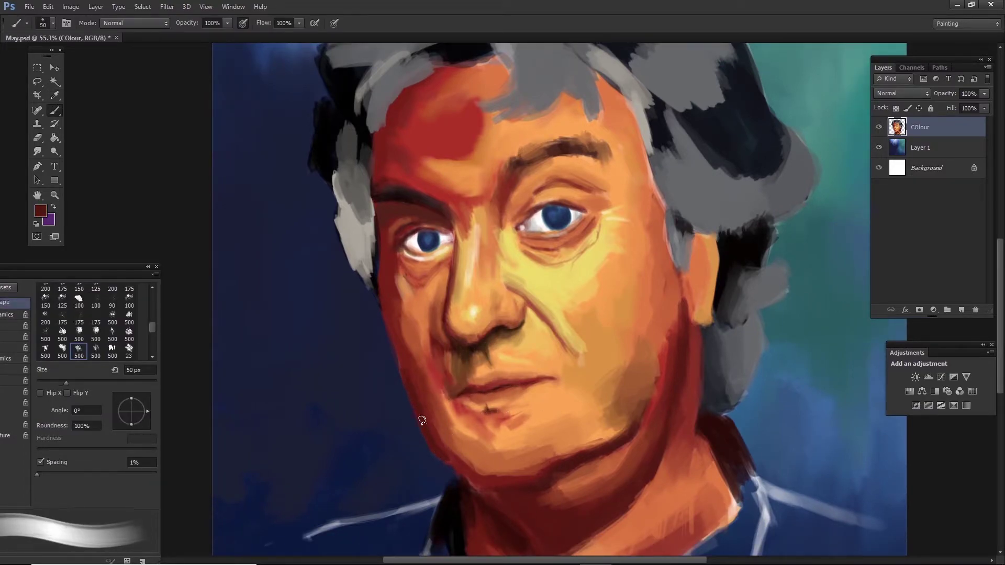
{"action": "left_click", "coordinate": [405, 363], "text": "alt"}
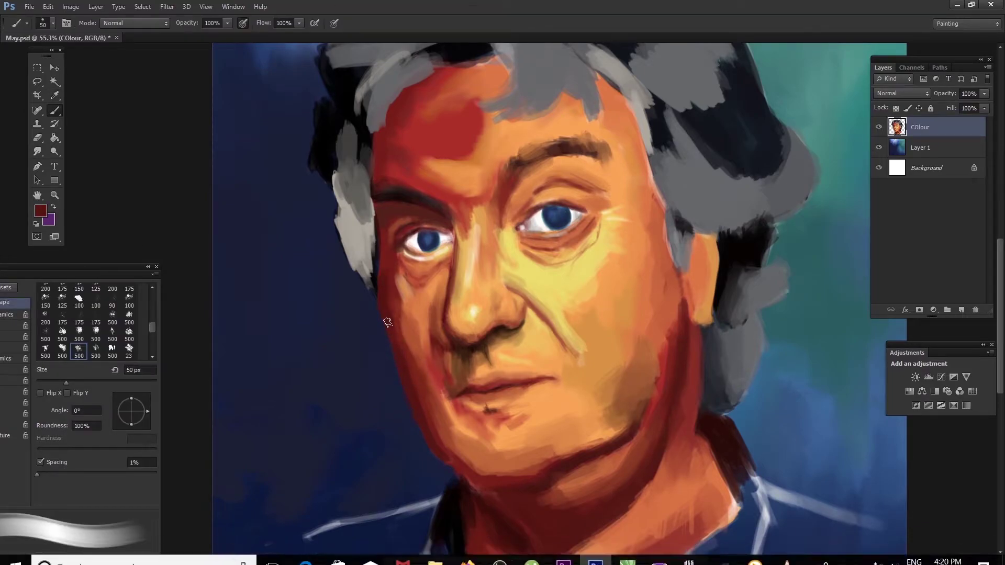
{"action": "left_click_drag", "start_coordinate": [372, 209], "coordinate": [332, 168]}
{"action": "left_click", "coordinate": [346, 217], "text": "alt"}
{"action": "key", "text": "bracketleft"}
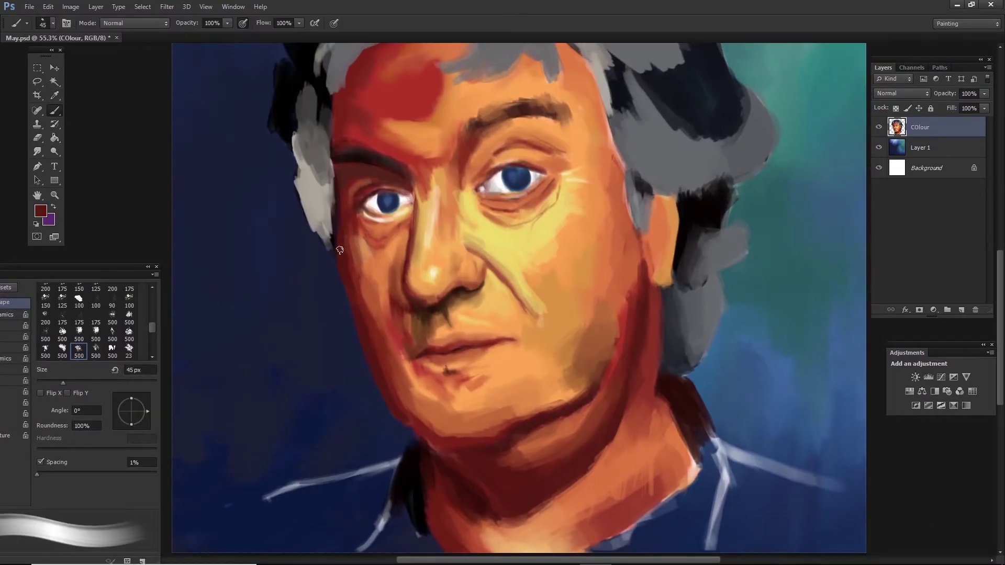
{"action": "left_click_drag", "start_coordinate": [346, 217], "coordinate": [316, 215]}
- Deepen the jaw shadows using orange, peach and dark red
{"action": "left_click", "coordinate": [456, 267], "text": "alt"}
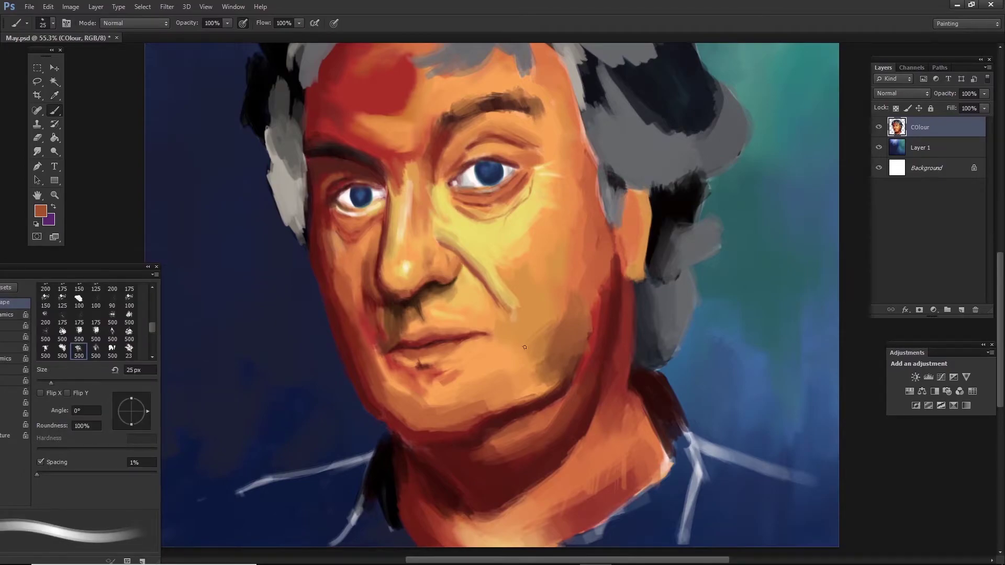
{"action": "left_click_drag", "start_coordinate": [458, 276], "coordinate": [493, 314]}
{"action": "left_click", "coordinate": [441, 226], "text": "alt"}
{"action": "key", "text": "bracketleft"}
{"action": "key", "text": "bracketleft"}
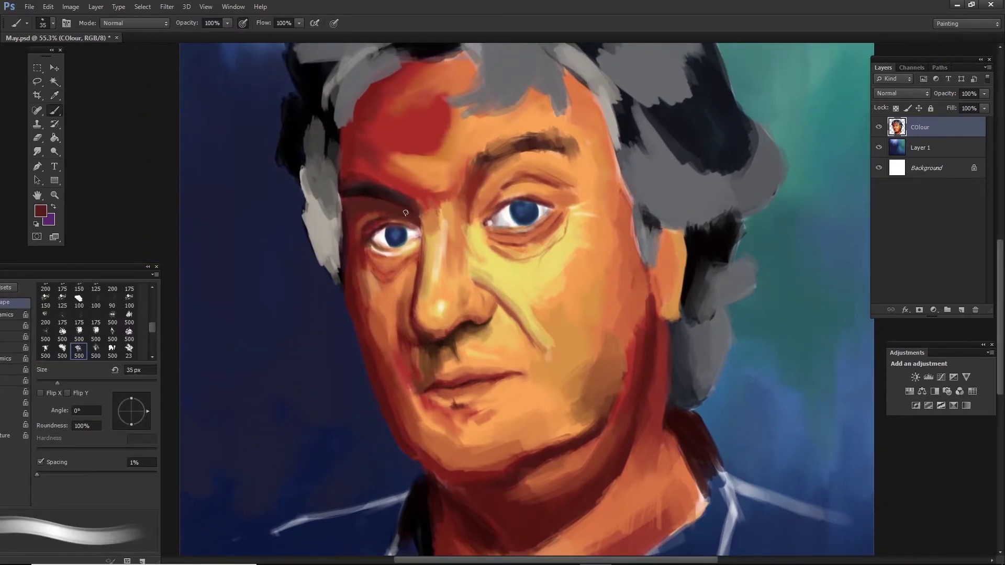
{"action": "left_click", "coordinate": [40, 211]}
{"action": "left_click", "coordinate": [409, 194]}
{"action": "key", "text": "Return"}
{"action": "key", "text": "bracketright"}
- Add yellow highlights on the cheek beside the nose and a pale cream touch on the lower lip
{"action": "left_click", "coordinate": [514, 312], "text": "alt"}
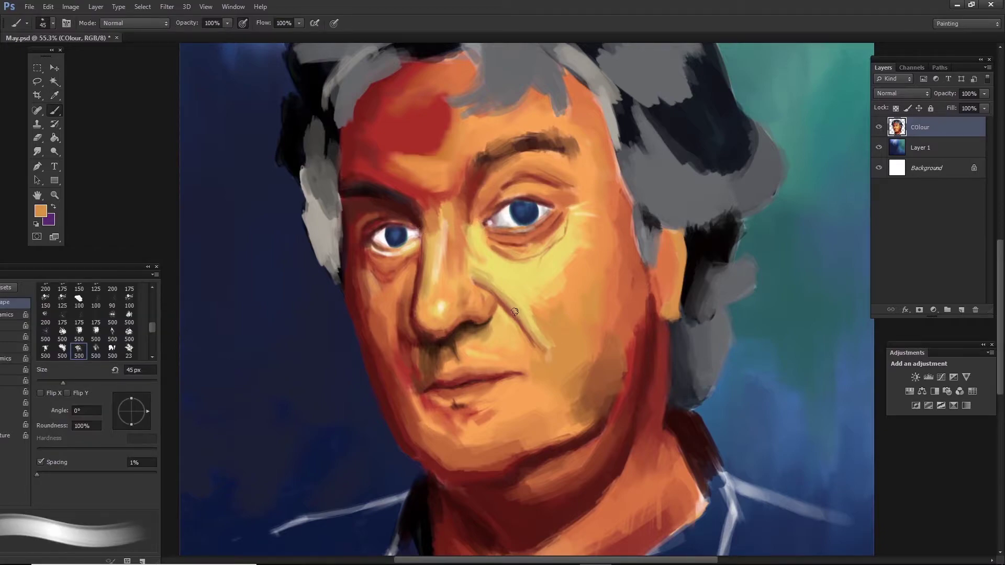
{"action": "left_click", "coordinate": [529, 334], "text": "alt"}
{"action": "key", "text": "bracketright"}
{"action": "key", "text": "bracketright"}
{"action": "key", "text": "bracketright"}
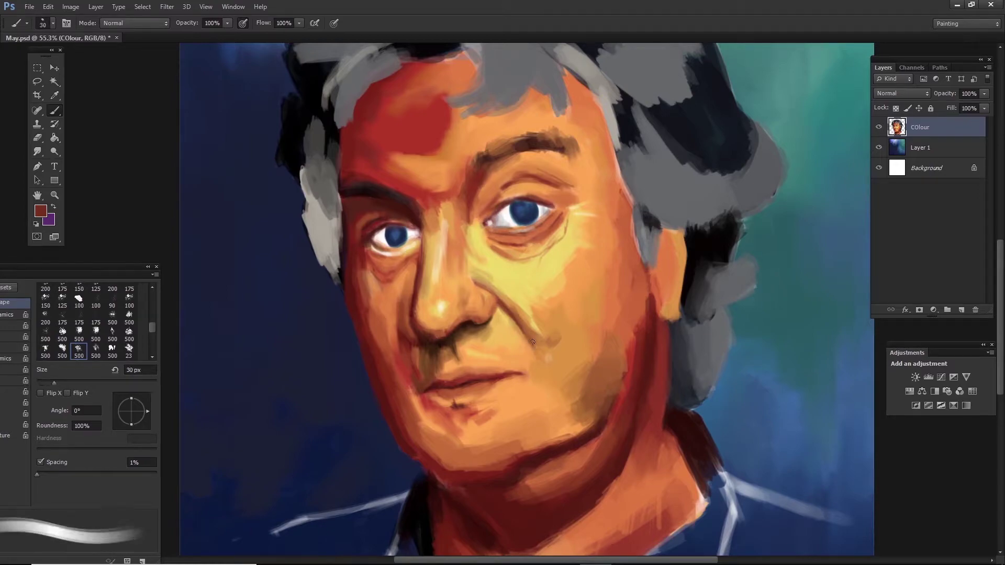
{"action": "left_click", "coordinate": [517, 314], "text": "alt"}
{"action": "key", "text": "bracketright"}
{"action": "key", "text": "bracketright"}
{"action": "key", "text": "bracketright"}
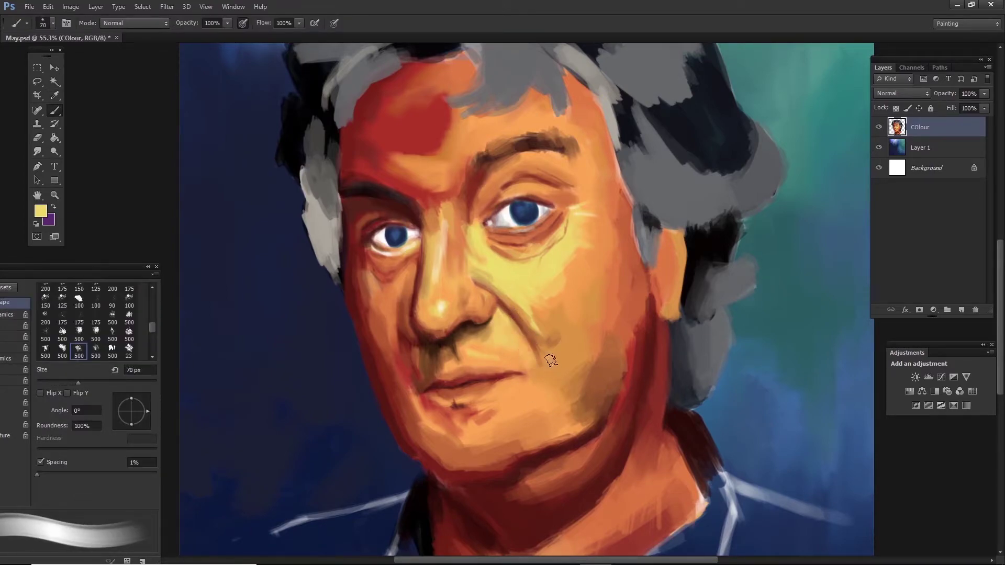
{"action": "left_click", "coordinate": [568, 346], "text": "alt"}
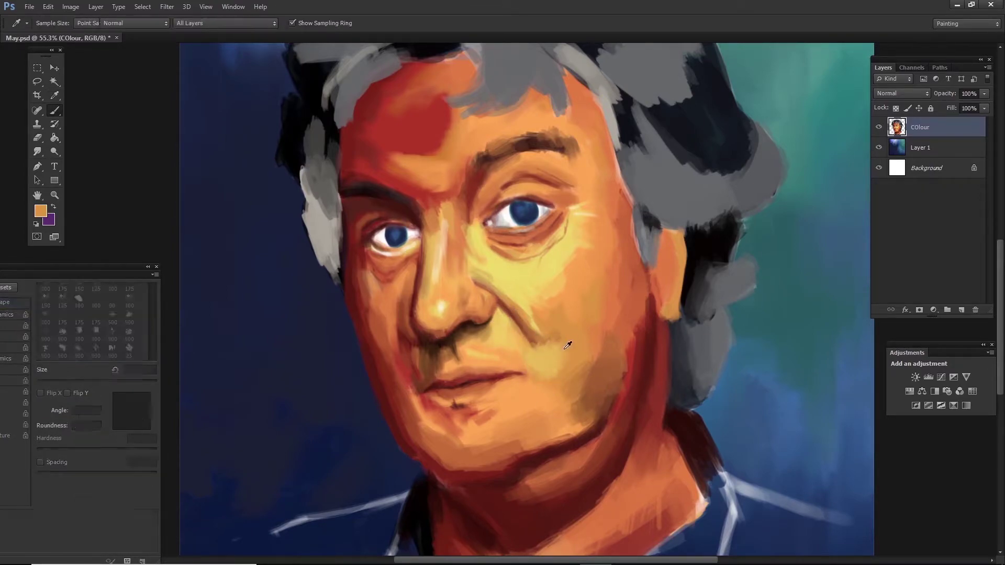
{"action": "left_click", "coordinate": [510, 336], "text": "alt"}
{"action": "left_click", "coordinate": [476, 390], "text": "alt"}
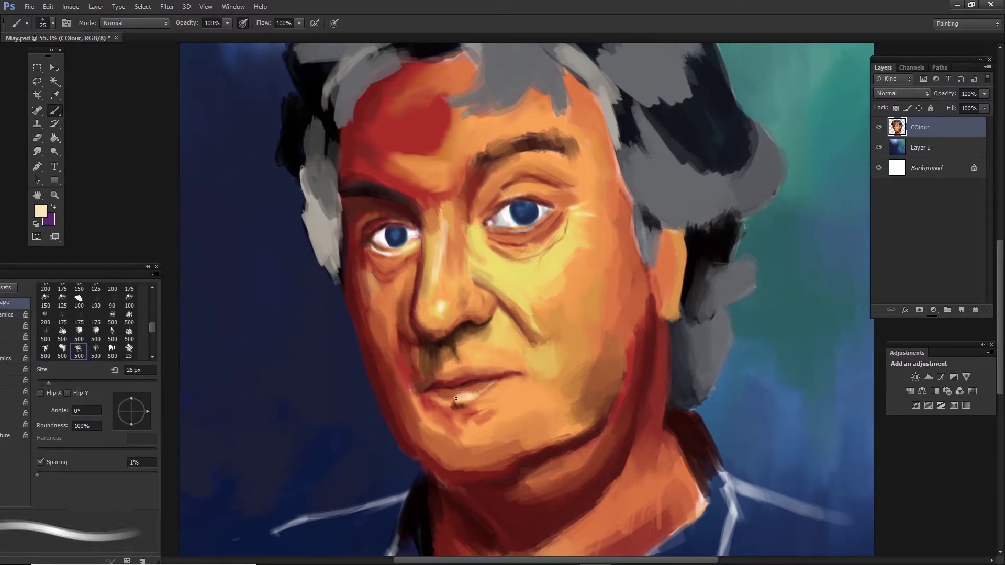
{"action": "left_click", "coordinate": [465, 407], "text": "alt"}
- Add light peach and yellow-orange highlight strokes on the lower lip and mouth
{"action": "left_click_drag", "start_coordinate": [461, 400], "coordinate": [476, 397]}
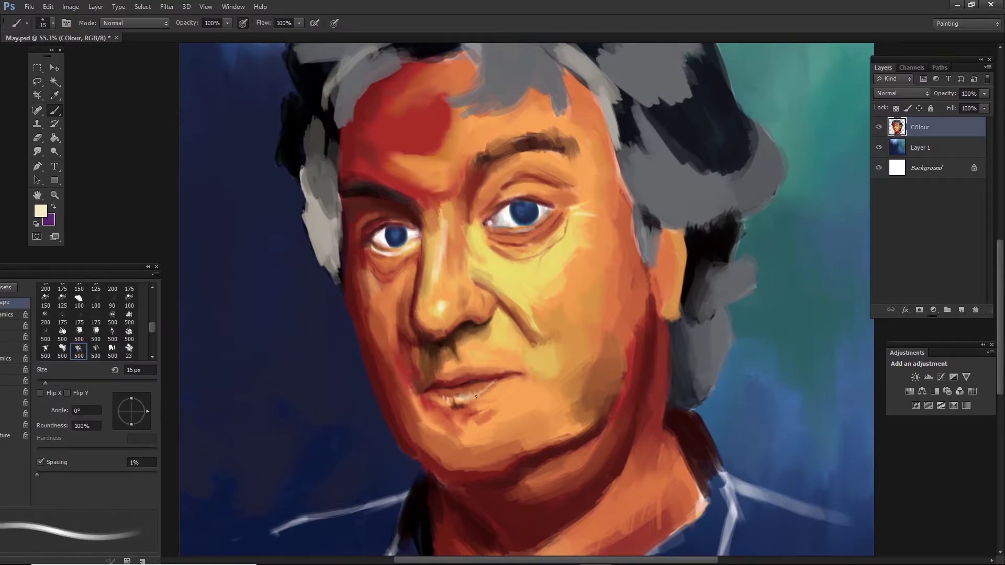
{"action": "left_click", "coordinate": [497, 386], "text": "alt"}
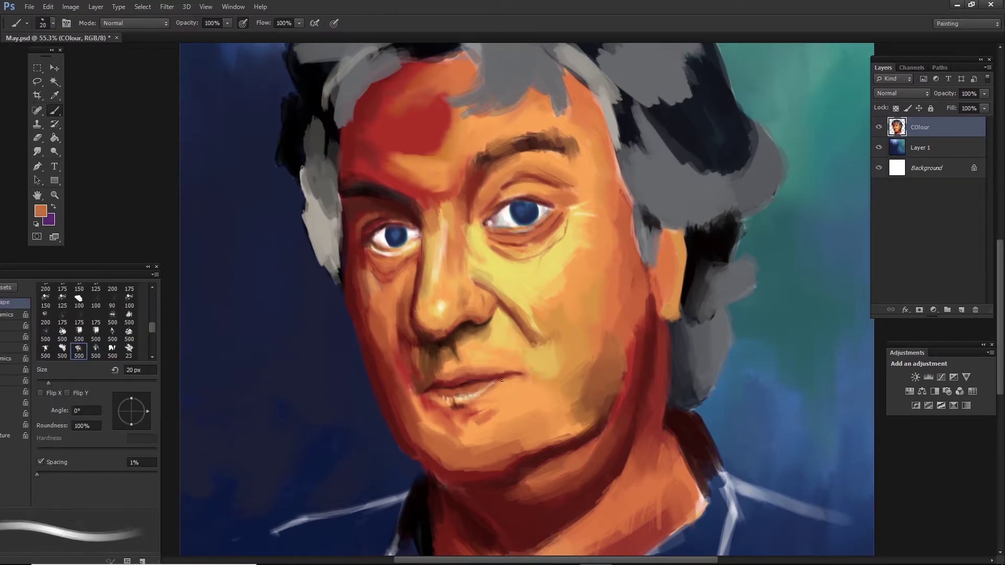
{"action": "left_click", "coordinate": [456, 390], "text": "alt"}
{"action": "left_click", "coordinate": [377, 311], "text": "alt"}
{"action": "key", "text": "bracketright"}
{"action": "key", "text": "bracketright"}
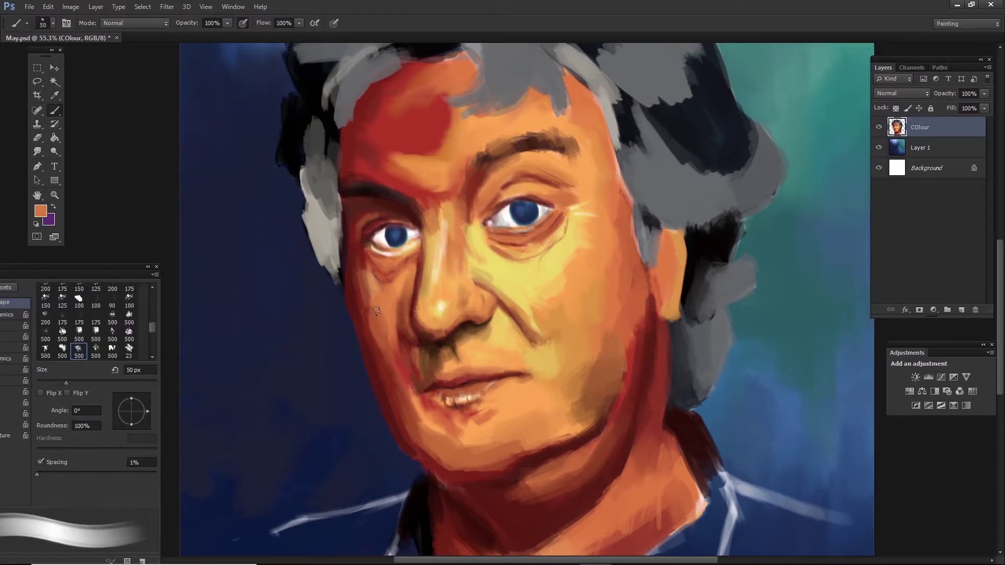
{"action": "left_click", "coordinate": [505, 269], "text": "alt"}
{"action": "key", "text": "bracketleft"}
{"action": "key", "text": "bracketleft"}
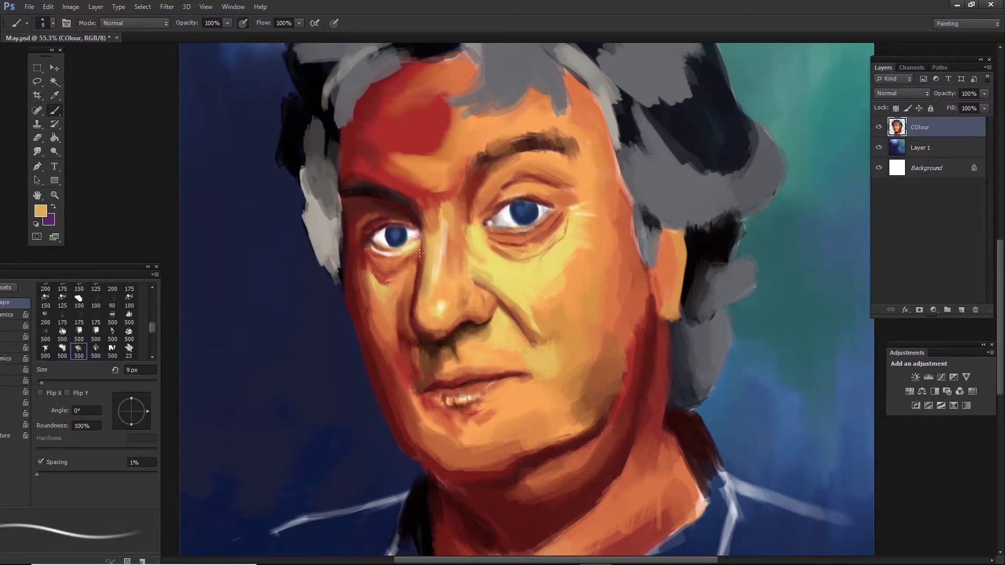
- Paint dark maroon strokes between the eyebrows with a small brush
{"action": "left_click", "coordinate": [395, 259], "text": "alt"}
{"action": "key", "text": "bracketright"}
{"action": "key", "text": "bracketright"}
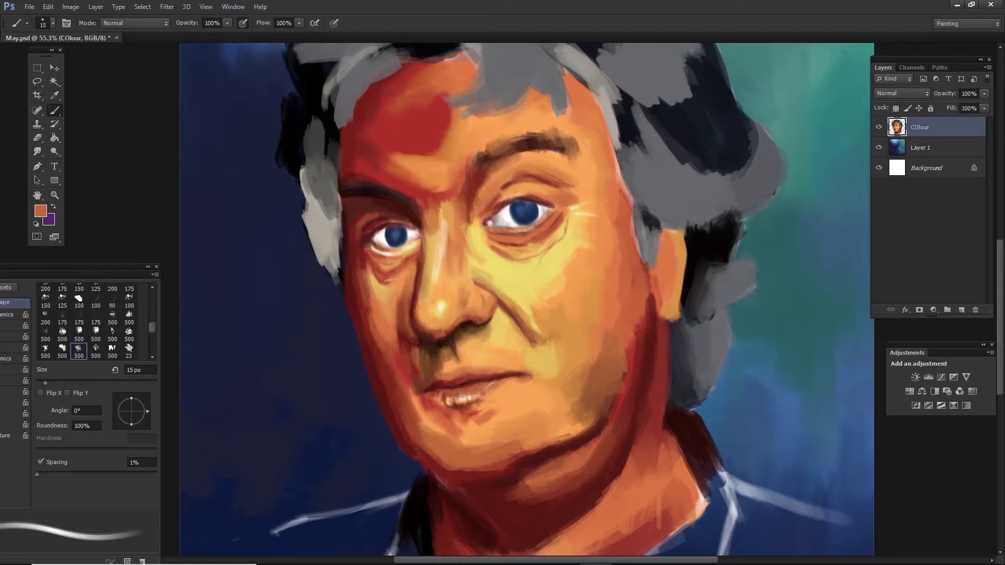
{"action": "left_click", "coordinate": [436, 211], "text": "alt"}
{"action": "key", "text": "bracketright"}
{"action": "key", "text": "bracketright"}
{"action": "key", "text": "bracketright"}
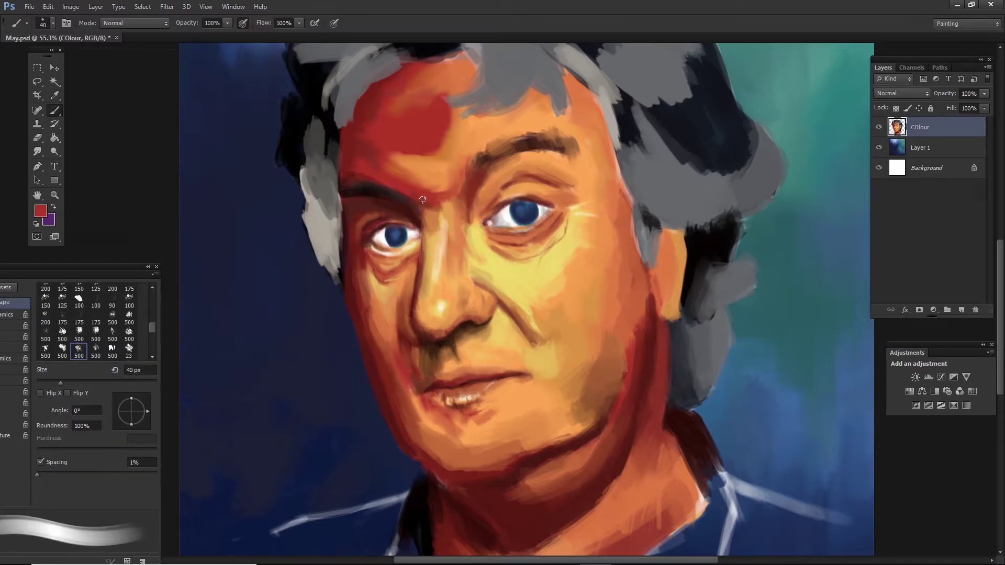
{"action": "left_click", "coordinate": [474, 183], "text": "alt"}
{"action": "key", "text": "bracketright"}
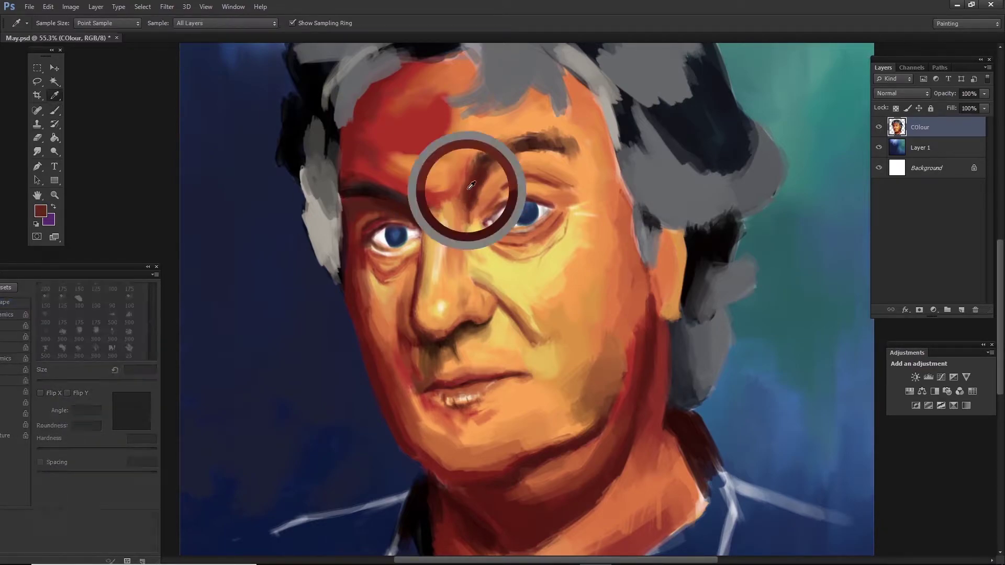
{"action": "key", "text": "bracketleft"}
{"action": "key", "text": "bracketleft"}
{"action": "left_click", "coordinate": [466, 166], "text": "alt"}
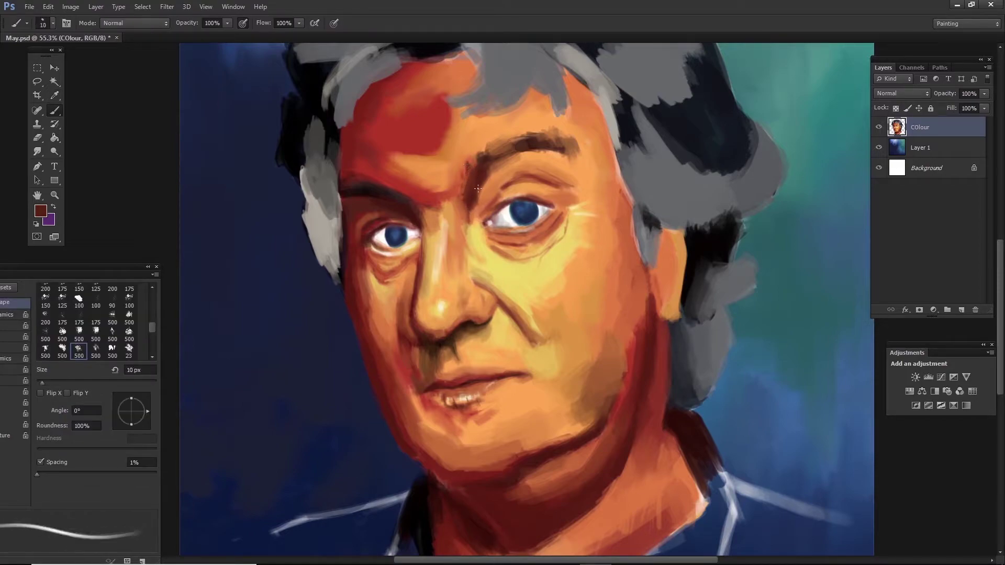
{"action": "left_click_drag", "start_coordinate": [467, 193], "coordinate": [461, 181]}
- Blend the forehead with lighter red and orange tones
{"action": "left_click", "coordinate": [455, 178], "text": "alt"}
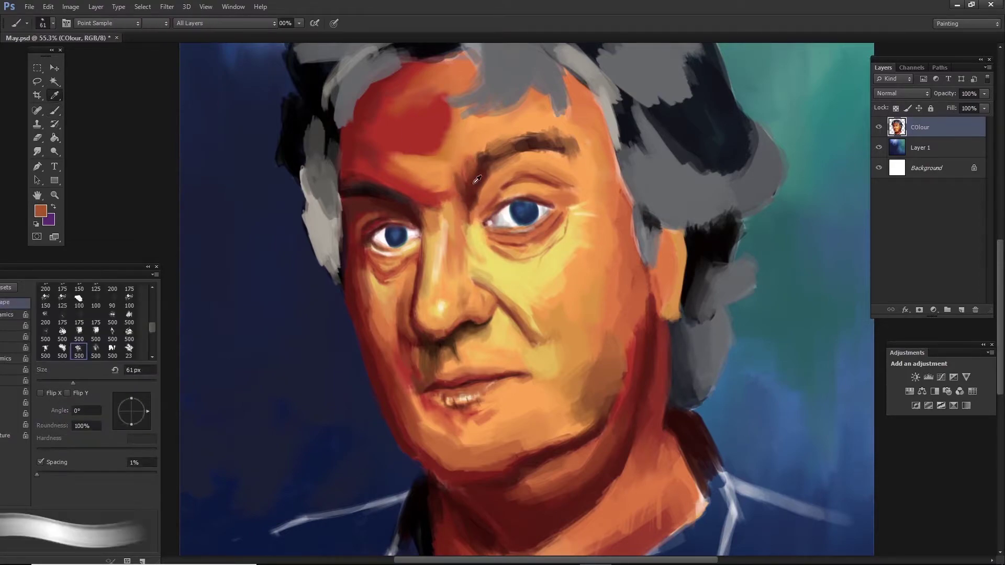
{"action": "left_click", "coordinate": [467, 199], "text": "alt"}
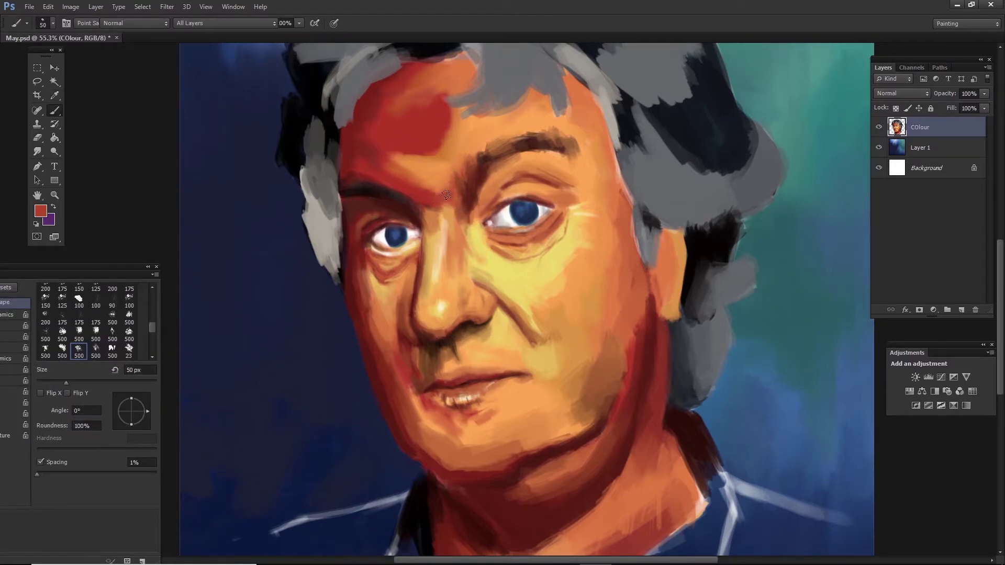
{"action": "left_click", "coordinate": [440, 174], "text": "alt"}
{"action": "left_click_drag", "start_coordinate": [431, 161], "coordinate": [441, 186]}
{"action": "left_click", "coordinate": [506, 181], "text": "alt"}
{"action": "key", "text": "bracketleft"}
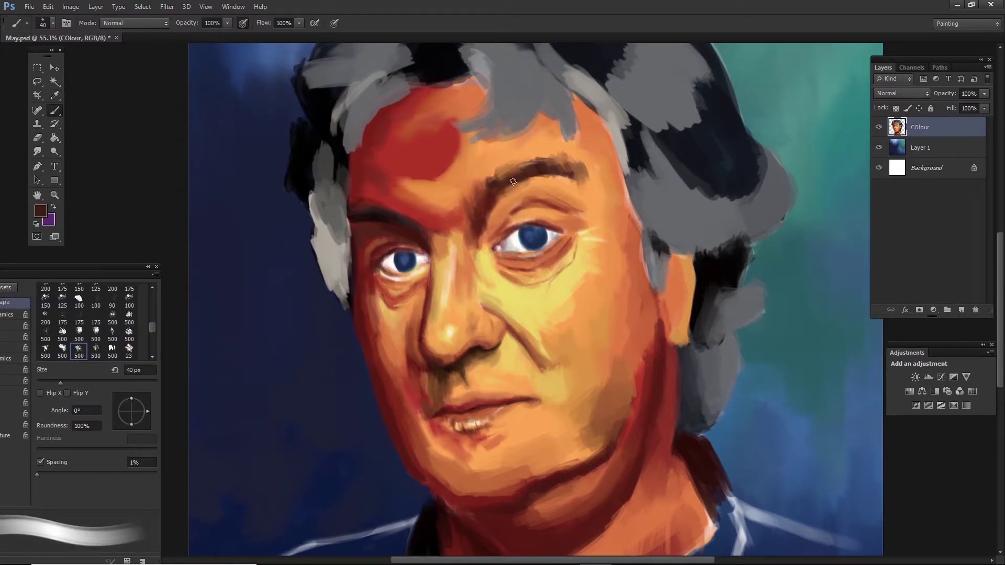
{"action": "key", "text": "bracketleft"}
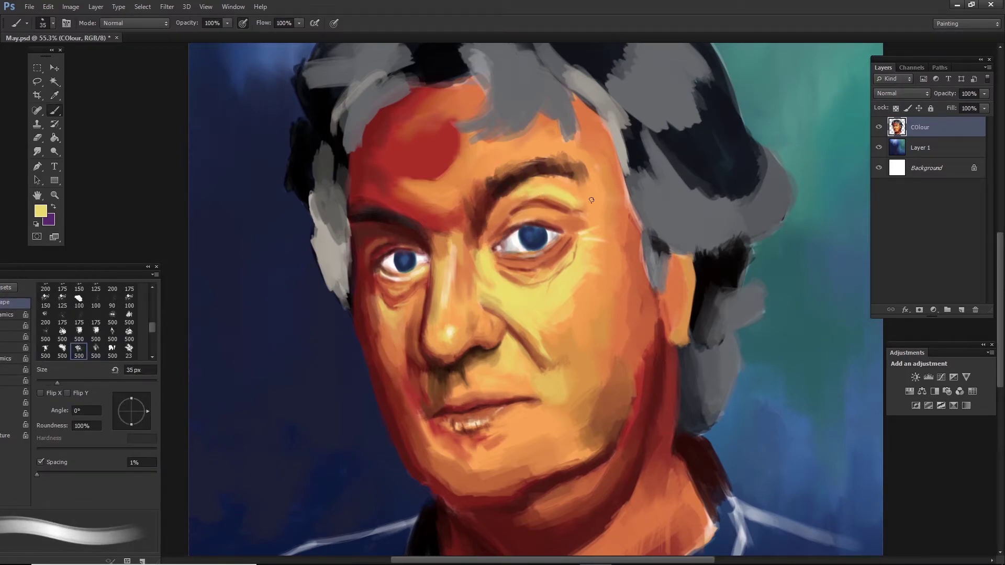
- Model the brow ridge and upper lid above the right-hand eye in yellow and orange
{"action": "left_click", "coordinate": [579, 185], "text": "alt"}
{"action": "key", "text": "bracketright"}
{"action": "left_click", "coordinate": [550, 186], "text": "alt"}
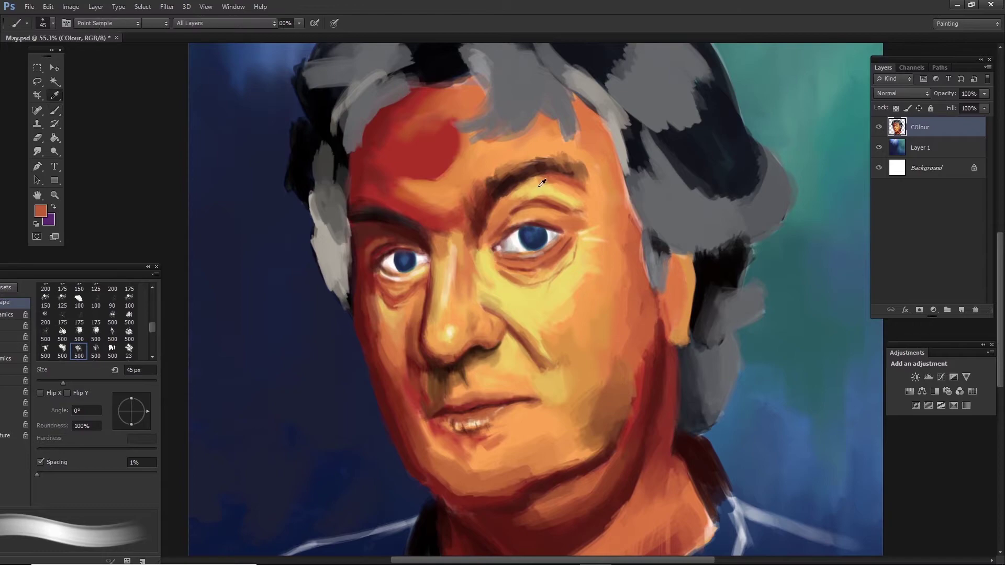
{"action": "key", "text": "bracketleft"}
{"action": "key", "text": "bracketleft"}
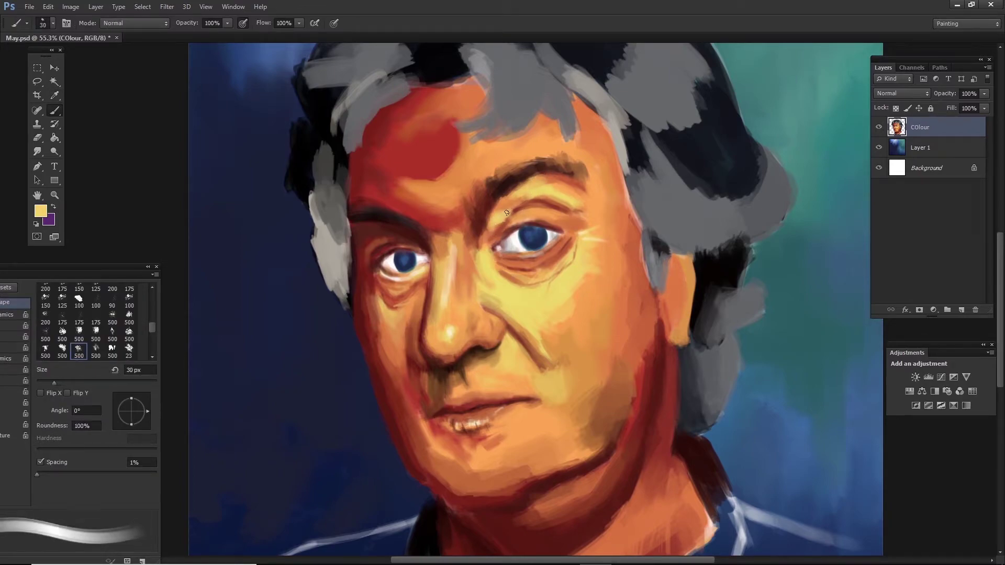
{"action": "left_click", "coordinate": [513, 206], "text": "alt"}
{"action": "key", "text": "bracketleft"}
{"action": "key", "text": "bracketleft"}
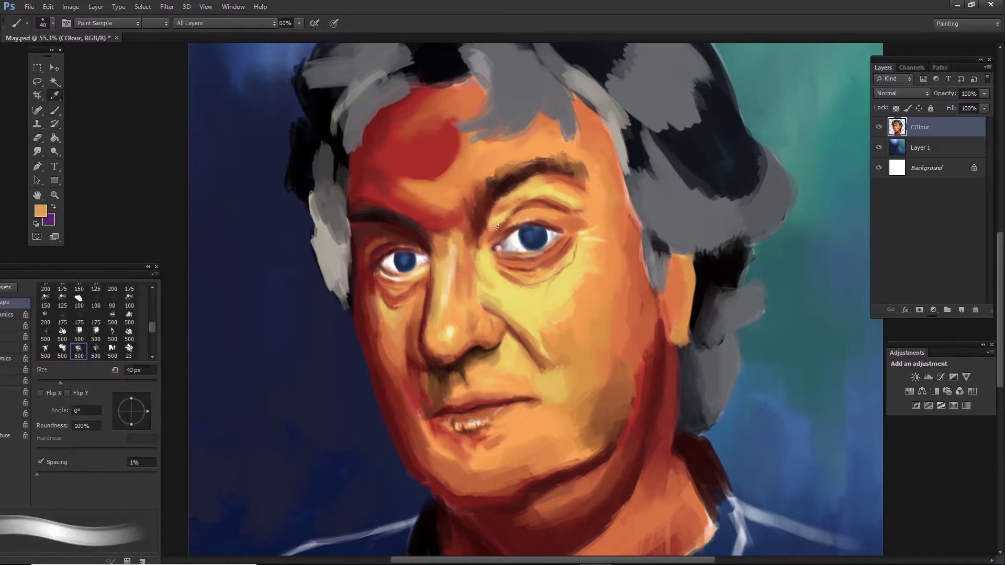
- Shade the right-hand eyelid with brick red, maroon and pale yellow tones
{"action": "left_click", "coordinate": [514, 257], "text": "alt"}
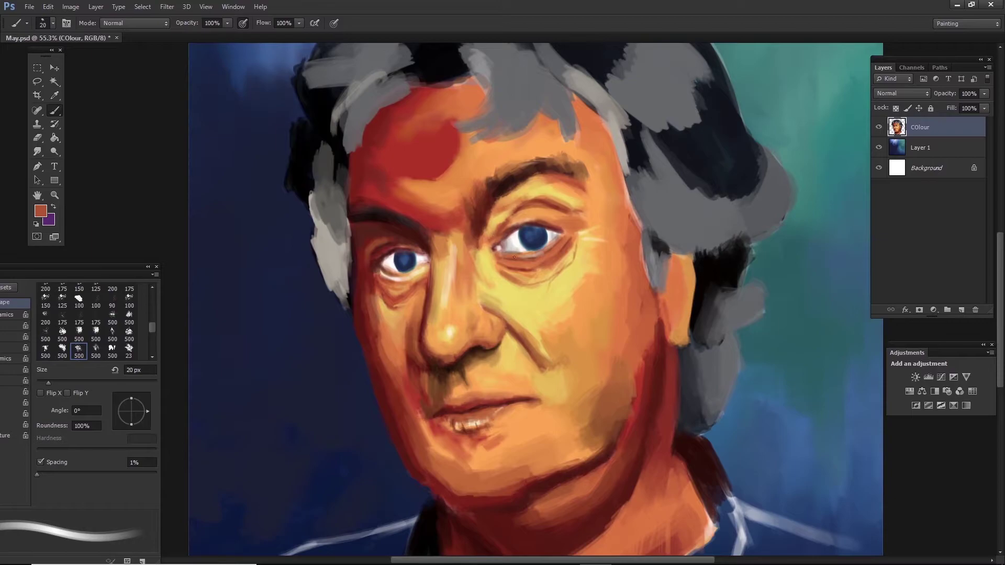
{"action": "left_click", "coordinate": [495, 234], "text": "alt"}
{"action": "key", "text": "bracketleft"}
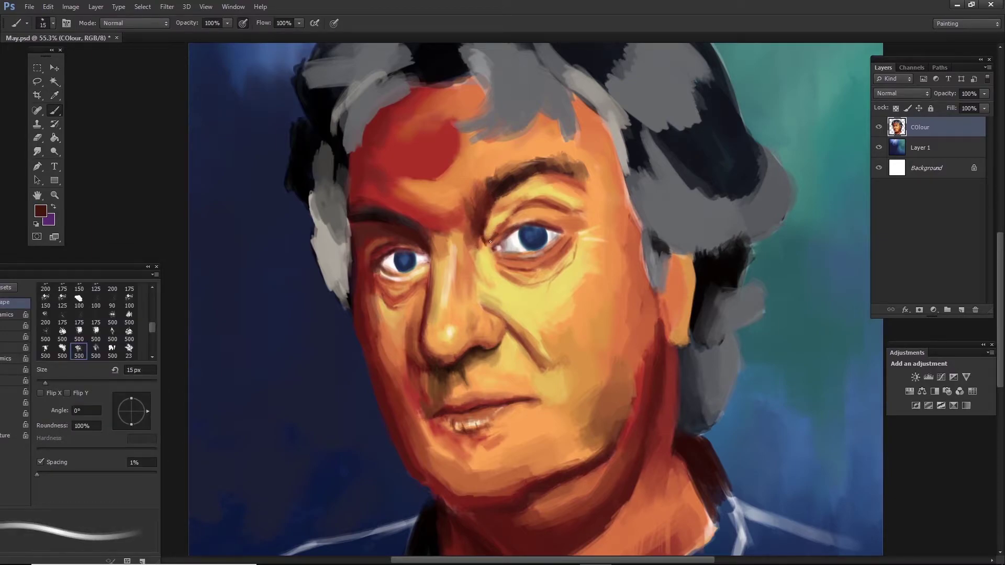
{"action": "left_click", "coordinate": [491, 272], "text": "alt"}
{"action": "key", "text": "bracketright"}
{"action": "key", "text": "bracketright"}
{"action": "key", "text": "bracketright"}
{"action": "left_click", "coordinate": [481, 249], "text": "alt"}
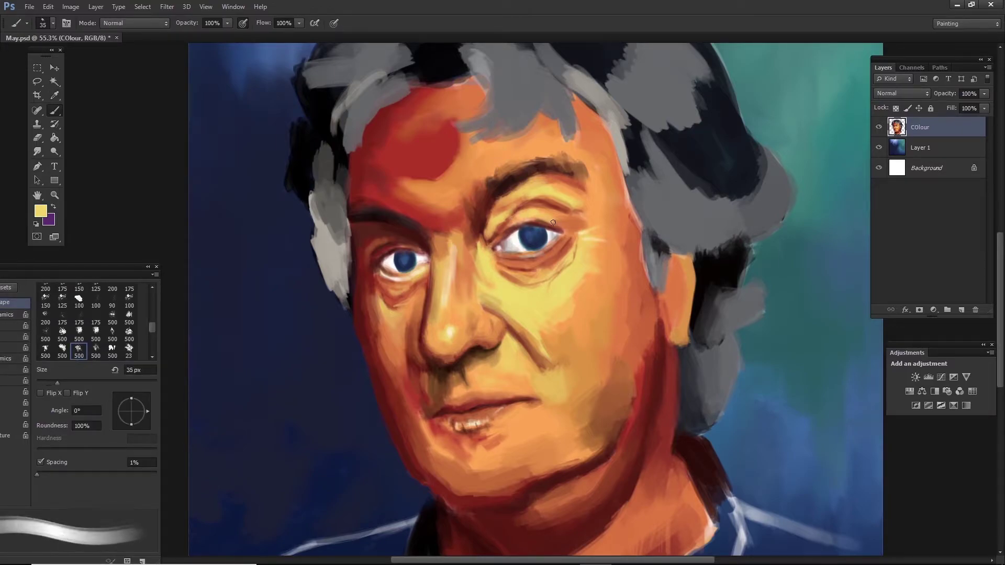
{"action": "key", "text": "bracketright"}
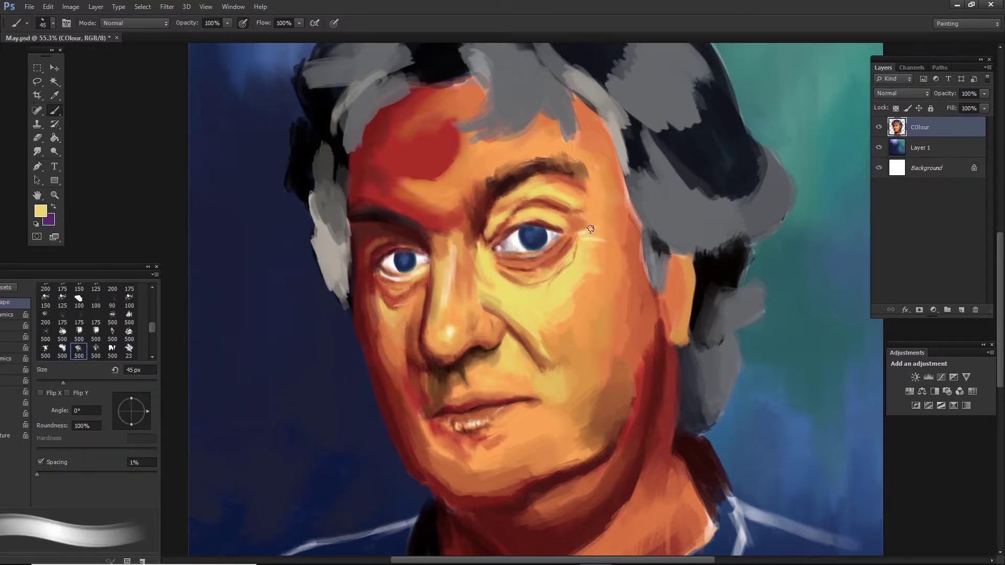
{"action": "key", "text": "bracketleft"}
{"action": "key", "text": "bracketleft"}
{"action": "key", "text": "bracketleft"}
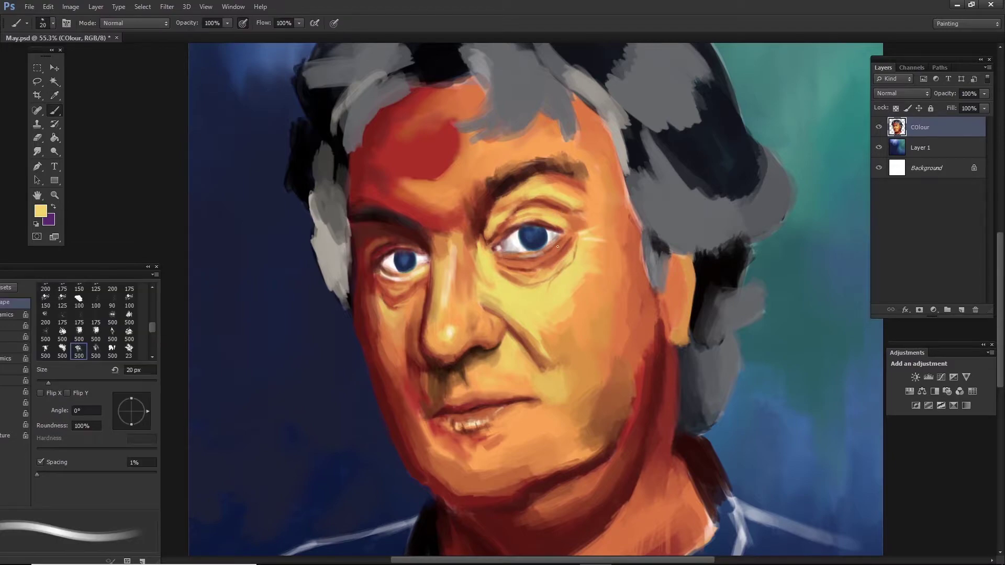
{"action": "key", "text": "bracketleft"}
- Darken the iris with strokes and add white and light grey highlights
{"action": "left_click", "coordinate": [561, 237], "text": "alt"}
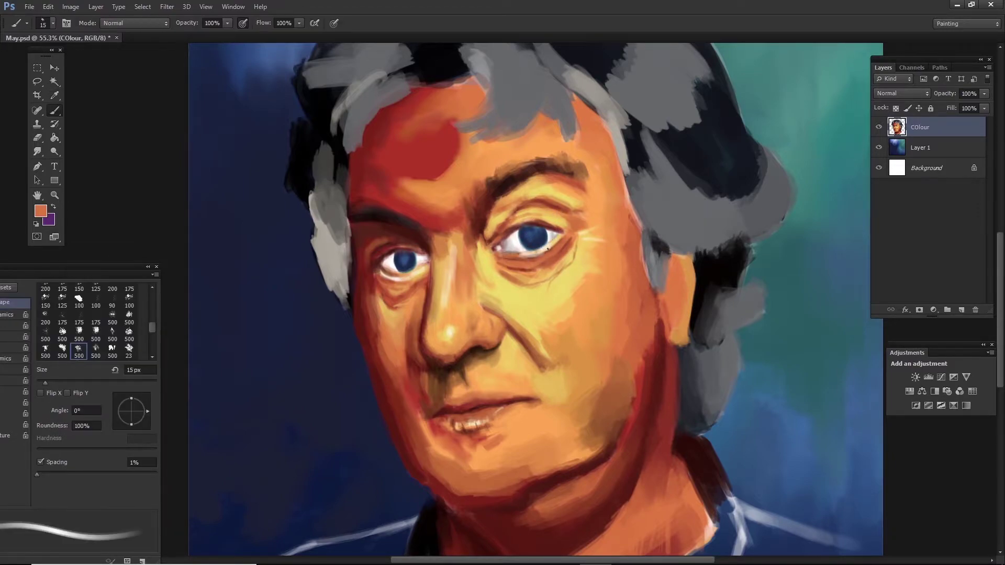
{"action": "left_click", "coordinate": [522, 256], "text": "alt"}
{"action": "left_click_drag", "start_coordinate": [550, 233], "coordinate": [549, 244]}
{"action": "left_click", "coordinate": [510, 245], "text": "alt"}
{"action": "key", "text": "bracketright"}
{"action": "key", "text": "bracketright"}
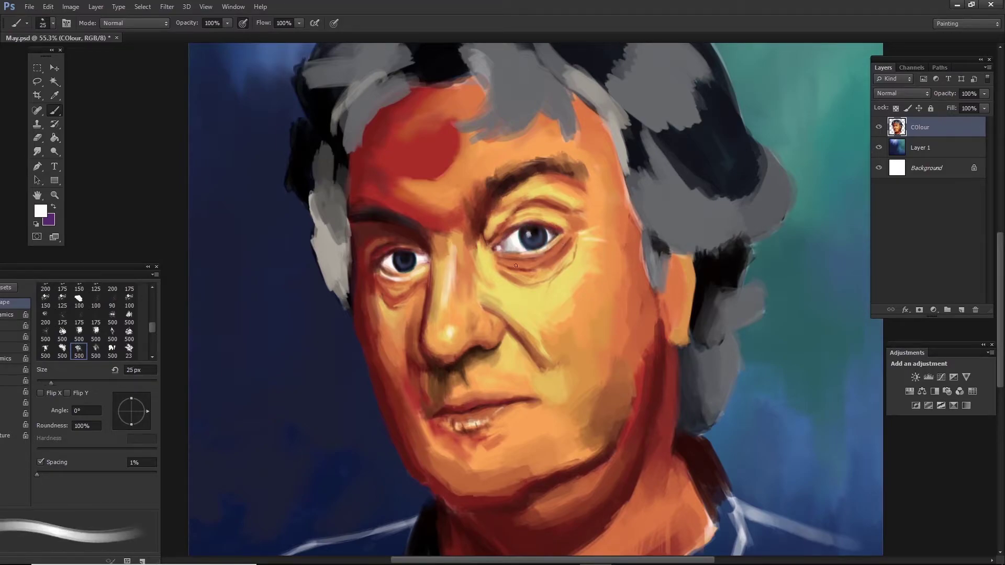
{"action": "left_click", "coordinate": [548, 247], "text": "alt"}
{"action": "key", "text": "bracketleft"}
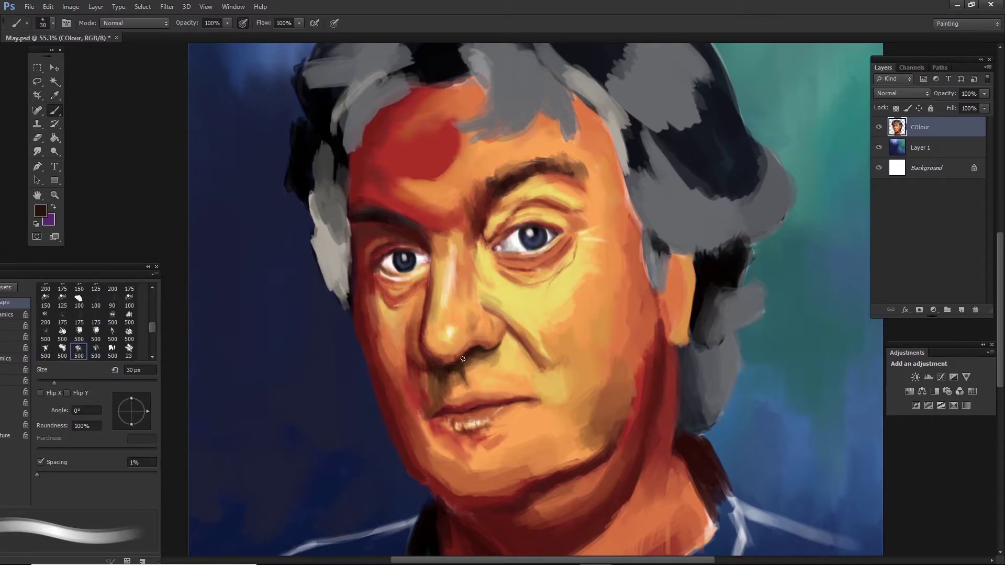
- Darken the eyebrow over the viewer's-left eye with dark brown and black
{"action": "scroll", "coordinate": [398, 225], "scroll_direction": "down", "scroll_amount": 1}
{"action": "left_click", "coordinate": [390, 181], "text": "alt"}
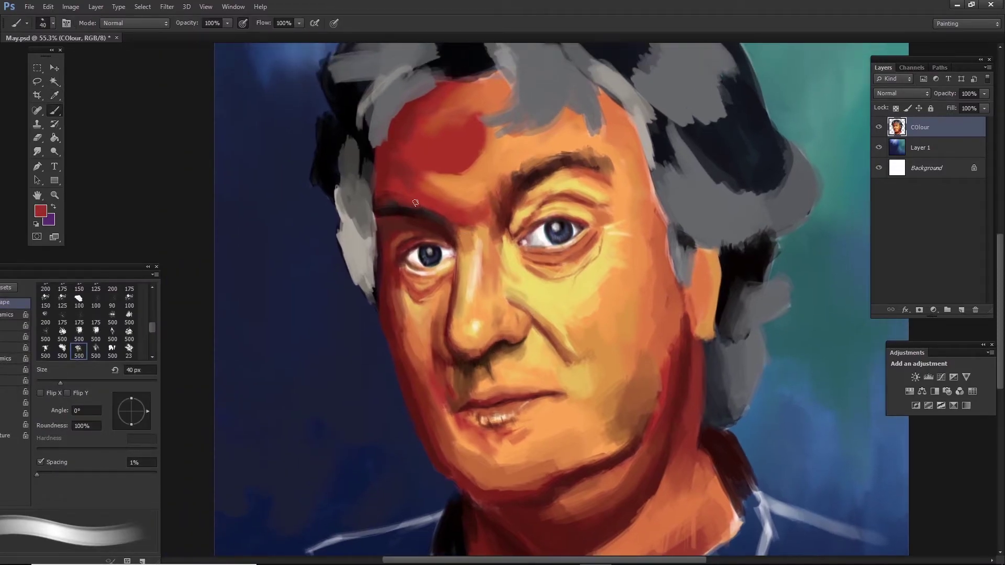
{"action": "mouse_move", "coordinate": [389, 181]}
{"action": "left_mouse_down"}
{"action": "mouse_move", "coordinate": [413, 211]}
{"action": "mouse_move", "coordinate": [407, 204]}
{"action": "left_mouse_up"}
{"action": "left_click", "coordinate": [394, 210], "text": "alt"}
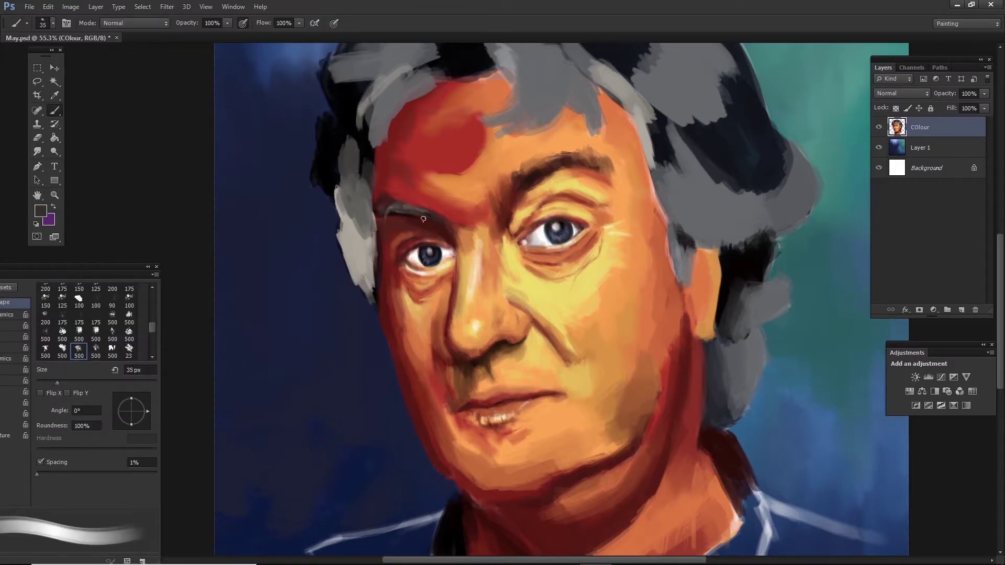
{"action": "left_click", "coordinate": [416, 228], "text": "alt"}
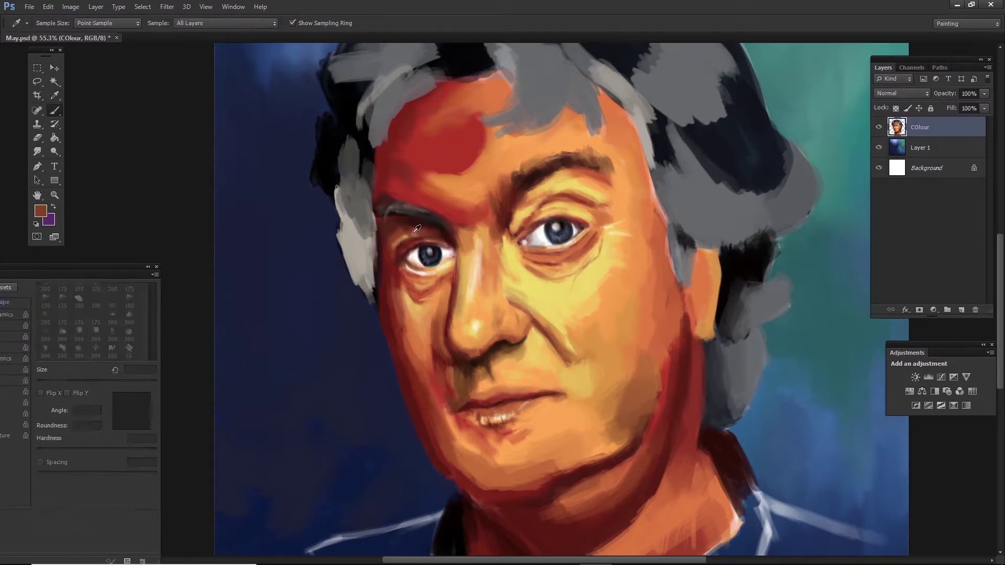
{"action": "left_click", "coordinate": [403, 263], "text": "alt"}
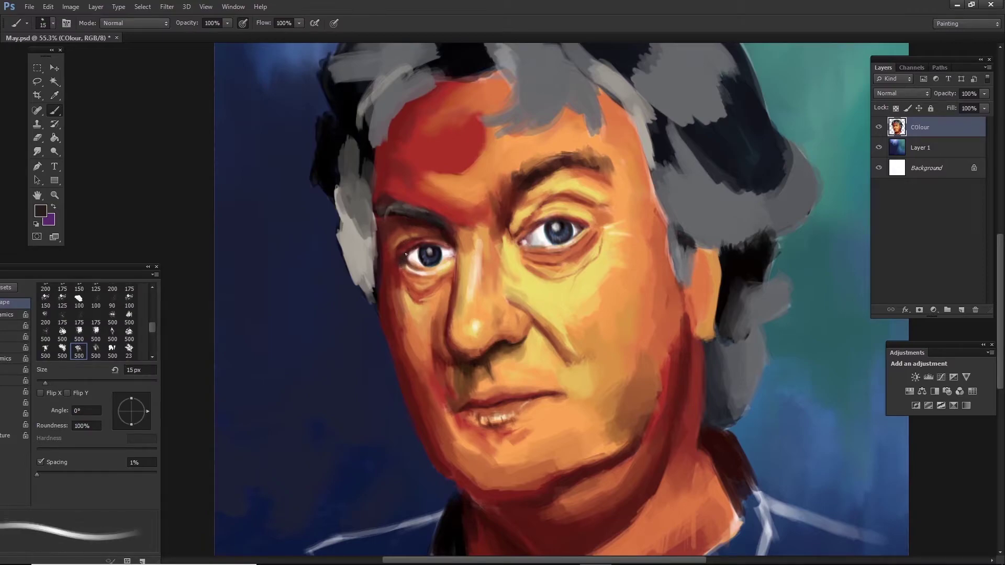
{"action": "left_click", "coordinate": [405, 254], "text": "alt"}
{"action": "key", "text": "Return"}
- Shade the lid creases and eye sockets with dark red
{"action": "left_click", "coordinate": [531, 233], "text": "alt"}
{"action": "key", "text": "Return"}
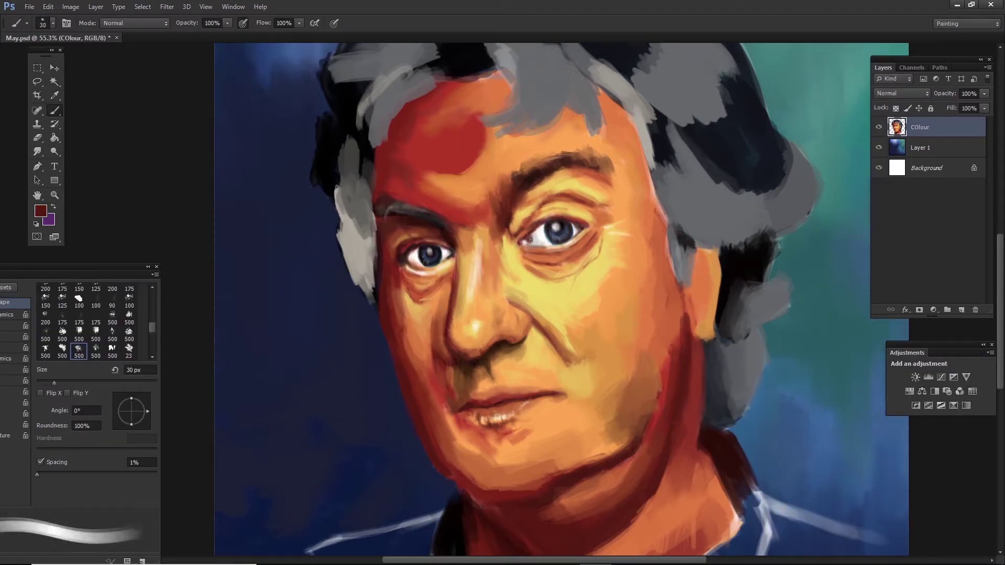
{"action": "left_click", "coordinate": [530, 239], "text": "alt"}
{"action": "left_click", "coordinate": [487, 260], "text": "alt"}
{"action": "key", "text": "bracketleft"}
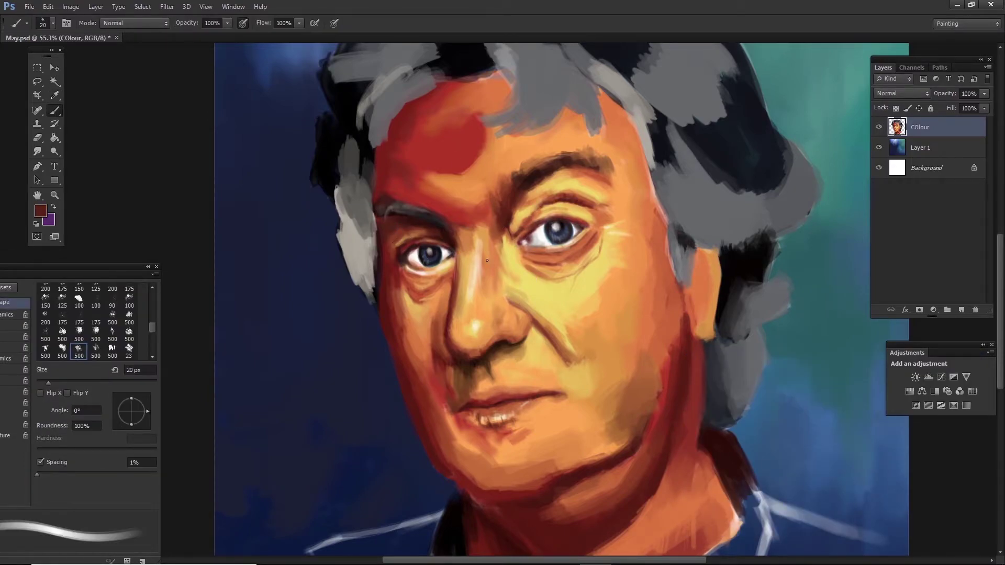
{"action": "left_click", "coordinate": [386, 258], "text": "alt"}
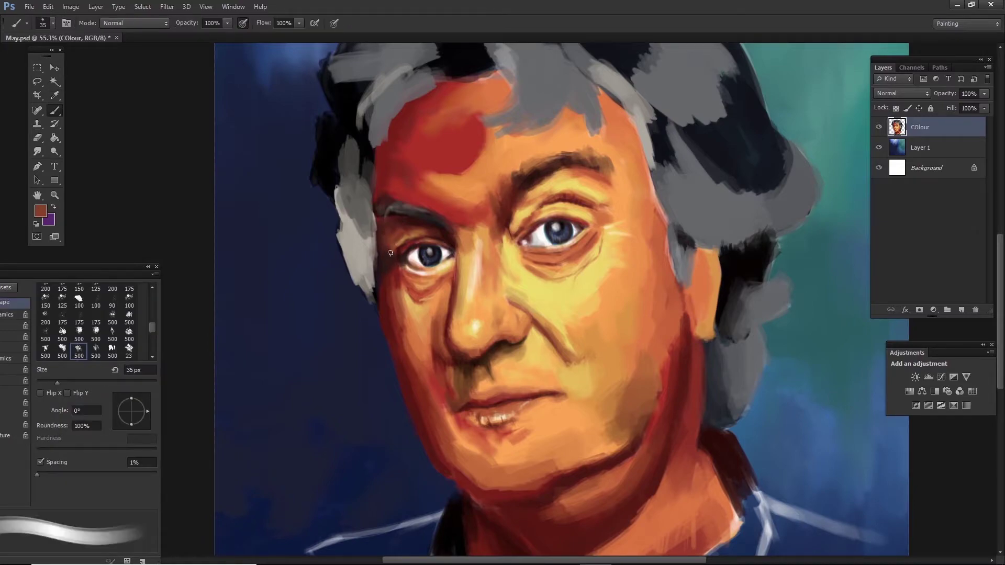
{"action": "left_click", "coordinate": [505, 253], "text": "alt"}
{"action": "key", "text": "bracketright"}
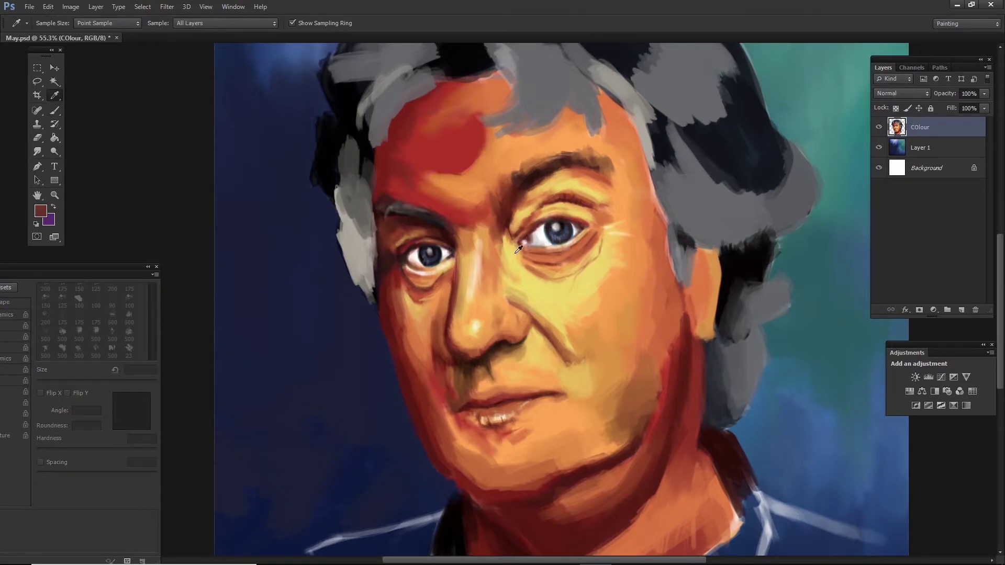
- Paint warm shading and light yellow highlights beneath the eyes
{"action": "left_click", "coordinate": [438, 283], "text": "alt"}
{"action": "key", "text": "bracketright"}
{"action": "key", "text": "bracketright"}
{"action": "key", "text": "bracketright"}
{"action": "left_click", "coordinate": [416, 296], "text": "alt"}
{"action": "key", "text": "bracketright"}
{"action": "left_click_drag", "start_coordinate": [418, 292], "coordinate": [379, 303]}
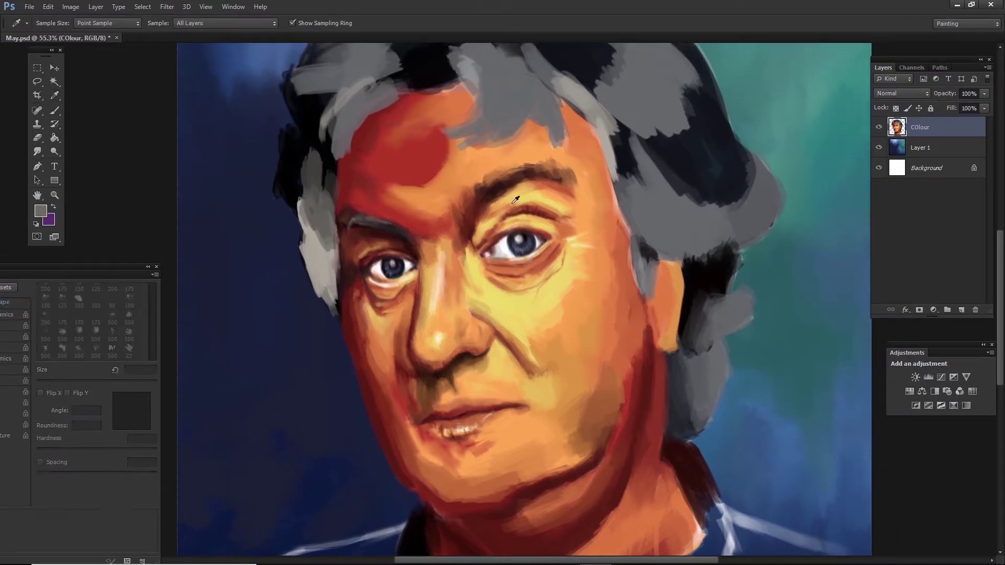
- Shade the right temple with dark red-brown and orange-brown, using a larger brush
{"action": "left_click", "coordinate": [553, 178], "text": "alt"}
{"action": "left_click", "coordinate": [563, 189], "text": "alt"}
{"action": "key", "text": "bracketright"}
{"action": "key", "text": "bracketright"}
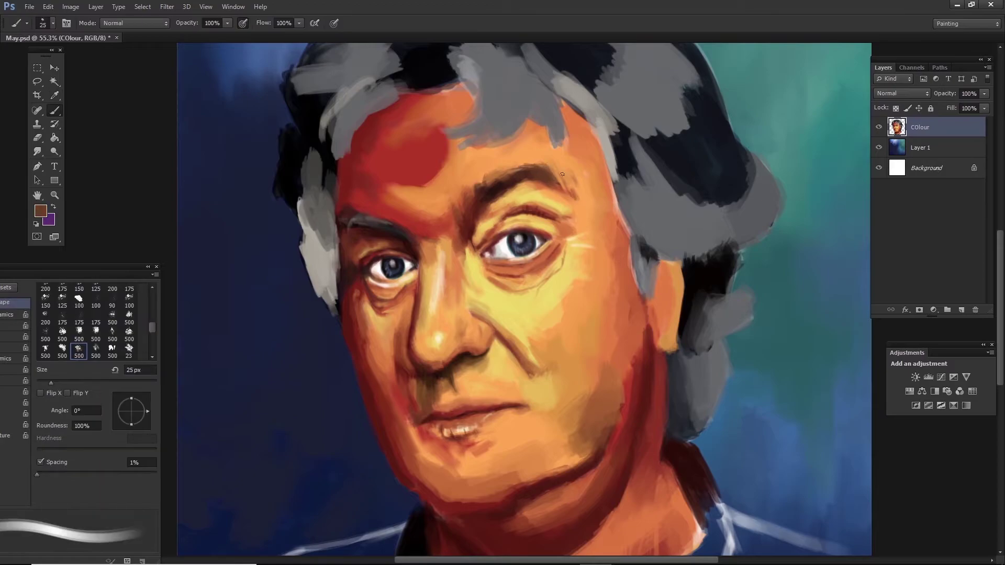
{"action": "left_click", "coordinate": [574, 198], "text": "alt"}
{"action": "key", "text": "bracketright"}
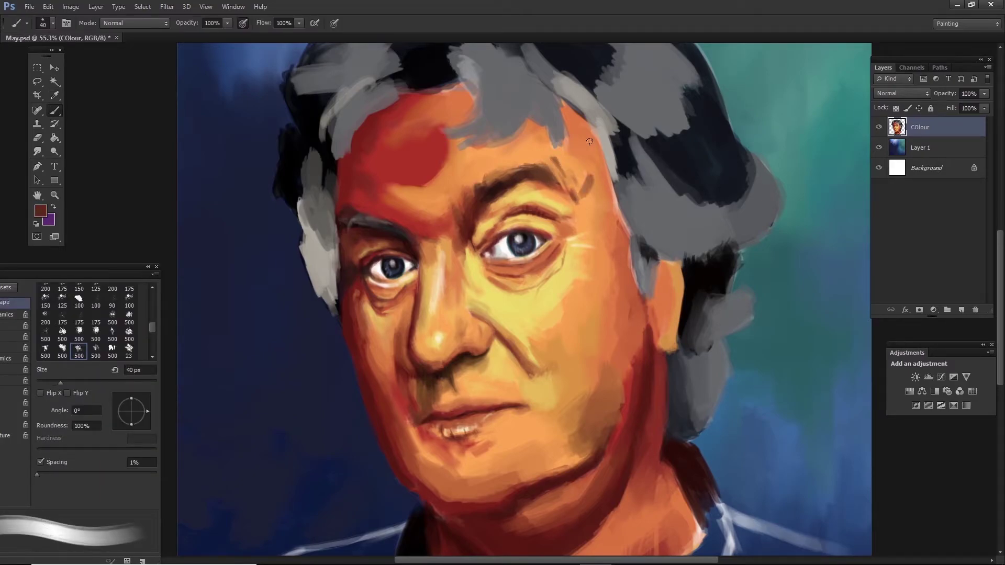
{"action": "left_click", "coordinate": [587, 190], "text": "alt"}
{"action": "key", "text": "bracketright"}
{"action": "key", "text": "bracketright"}
- Paint a light cream highlight below the eye
{"action": "left_click", "coordinate": [574, 299], "text": "alt"}
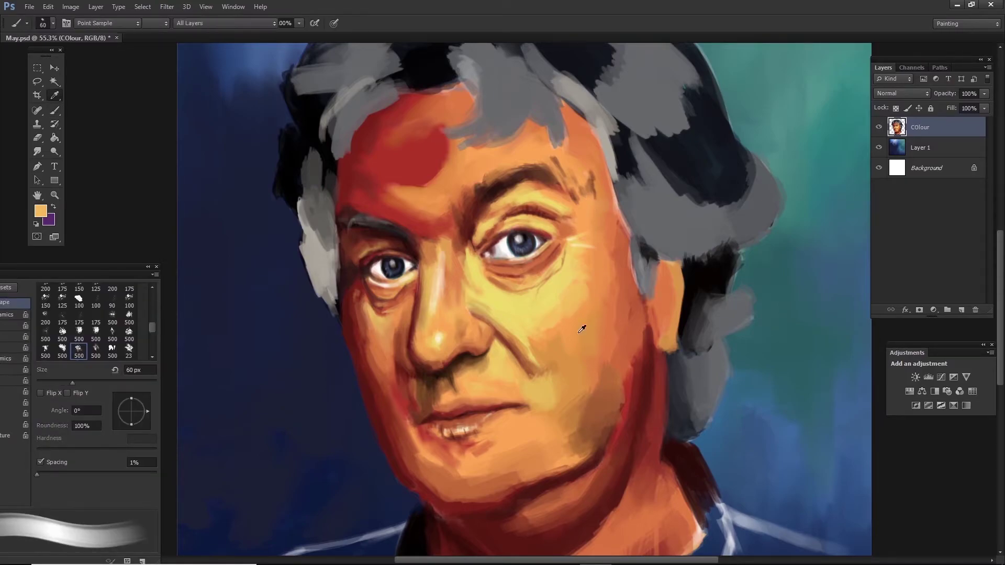
{"action": "key", "text": "bracketright"}
{"action": "key", "text": "bracketright"}
{"action": "key", "text": "bracketright"}
{"action": "left_click", "coordinate": [543, 283], "text": "alt"}
{"action": "key", "text": "bracketleft"}
{"action": "key", "text": "bracketleft"}
{"action": "left_click_drag", "start_coordinate": [515, 291], "coordinate": [531, 302]}
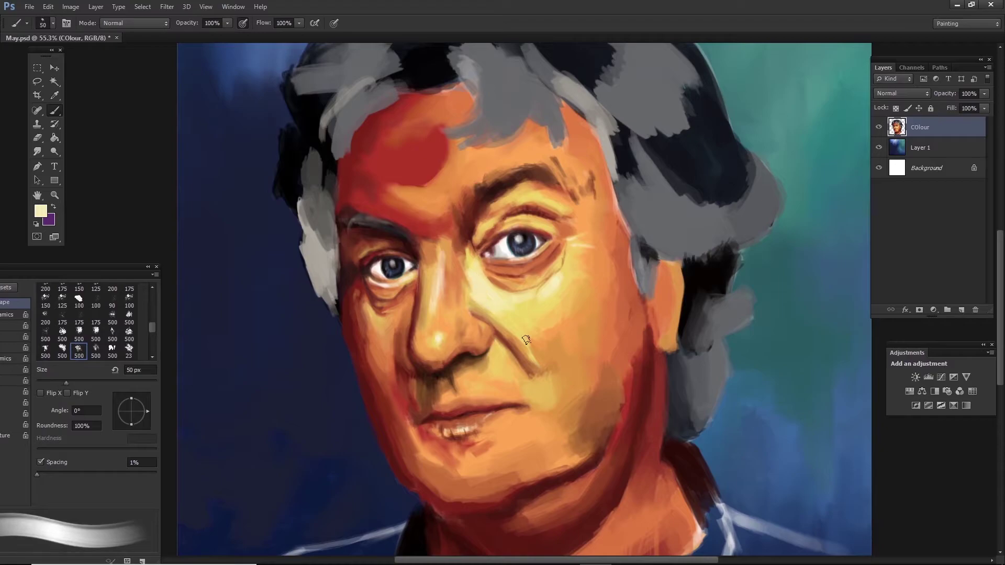
{"action": "left_click", "coordinate": [522, 316], "text": "alt"}
{"action": "key", "text": "bracketleft"}
{"action": "key", "text": "bracketleft"}
{"action": "key", "text": "bracketleft"}
- Blend the right cheek with reddish-orange and darker orange strokes
{"action": "left_click", "coordinate": [570, 262], "text": "alt"}
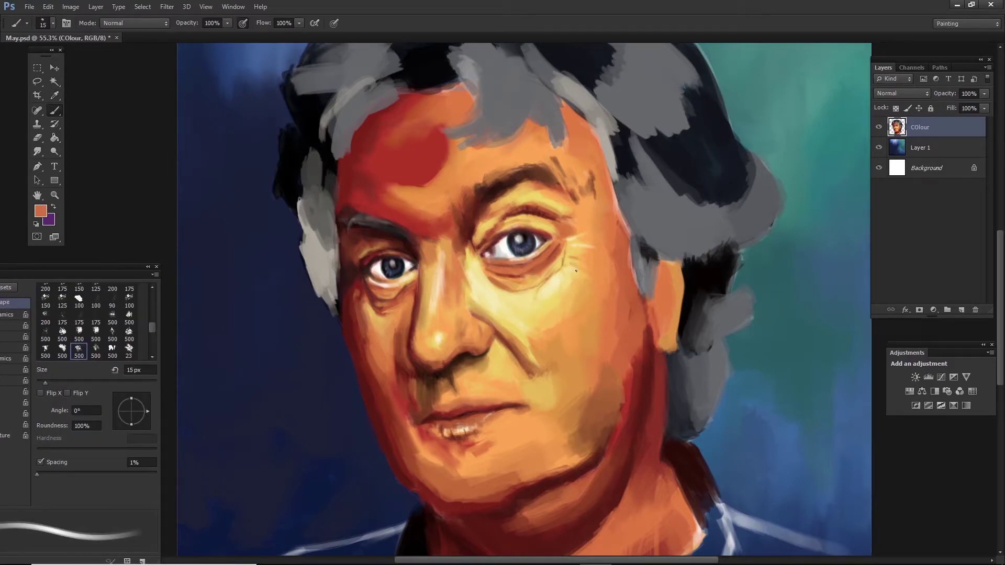
{"action": "left_click_drag", "start_coordinate": [601, 246], "coordinate": [610, 300]}
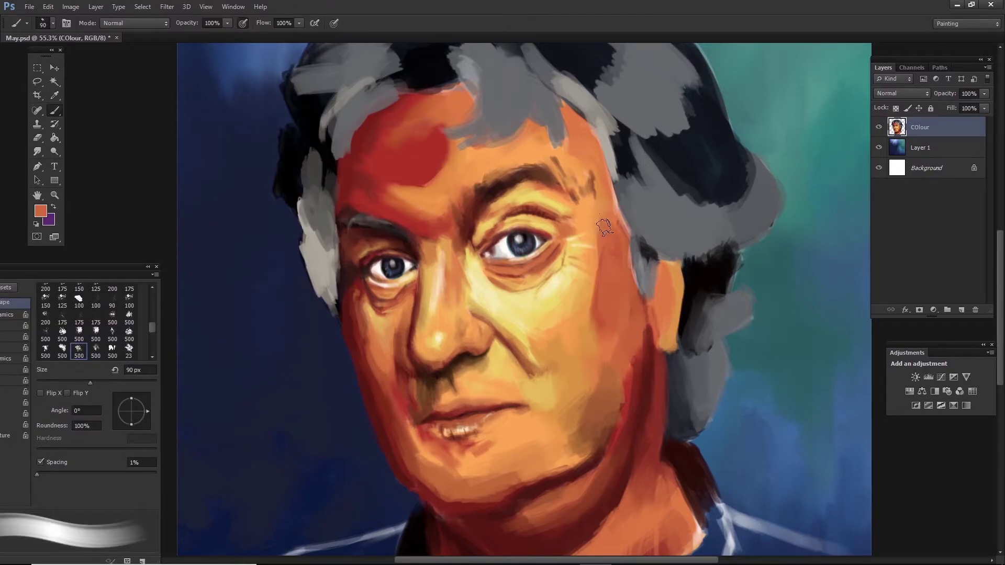
{"action": "left_click", "coordinate": [591, 152], "text": "alt"}
{"action": "key", "text": "bracketleft"}
{"action": "key", "text": "bracketleft"}
{"action": "key", "text": "bracketleft"}
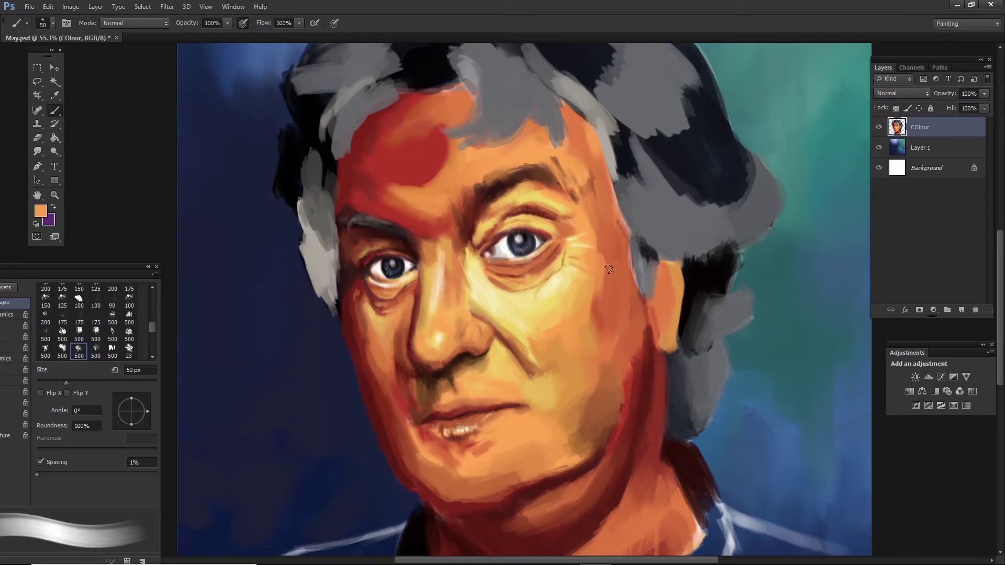
{"action": "key", "text": "bracketright"}
{"action": "left_click", "coordinate": [601, 275], "text": "alt"}
{"action": "key", "text": "bracketright"}
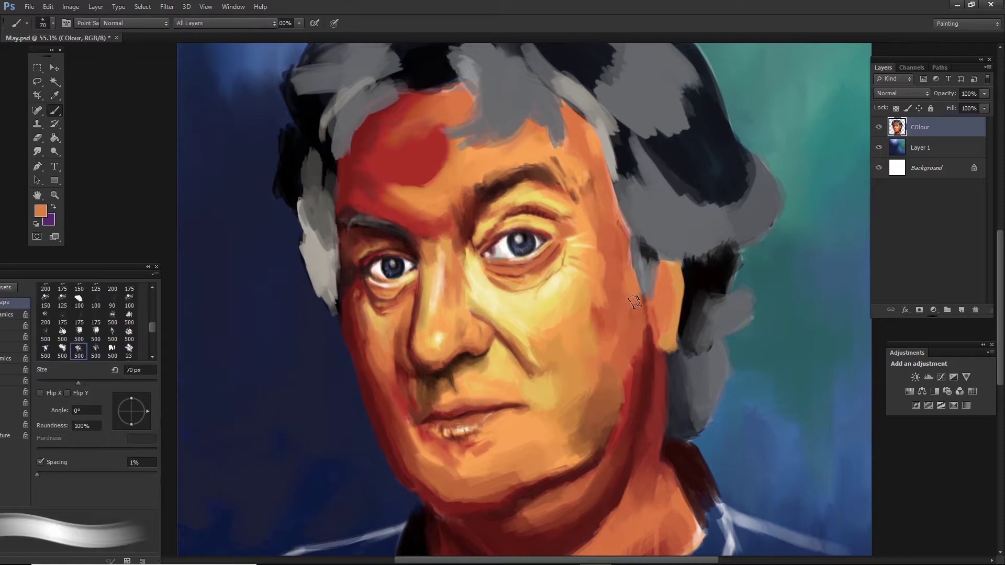
{"action": "key", "text": "alt"}
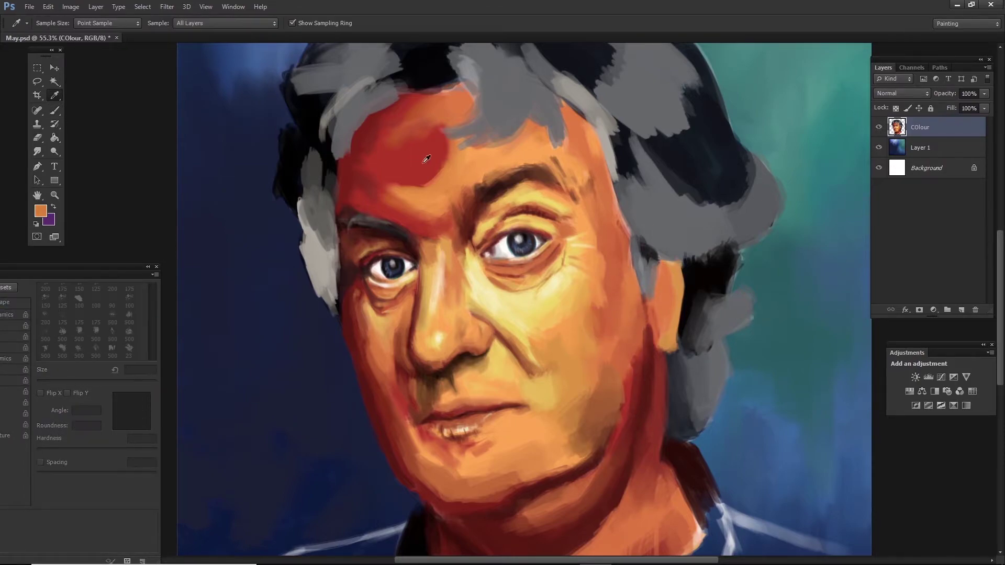
- Repaint the forehead with lighter orange strokes
{"action": "left_click", "coordinate": [427, 158], "text": "alt"}
{"action": "key", "text": "bracketright"}
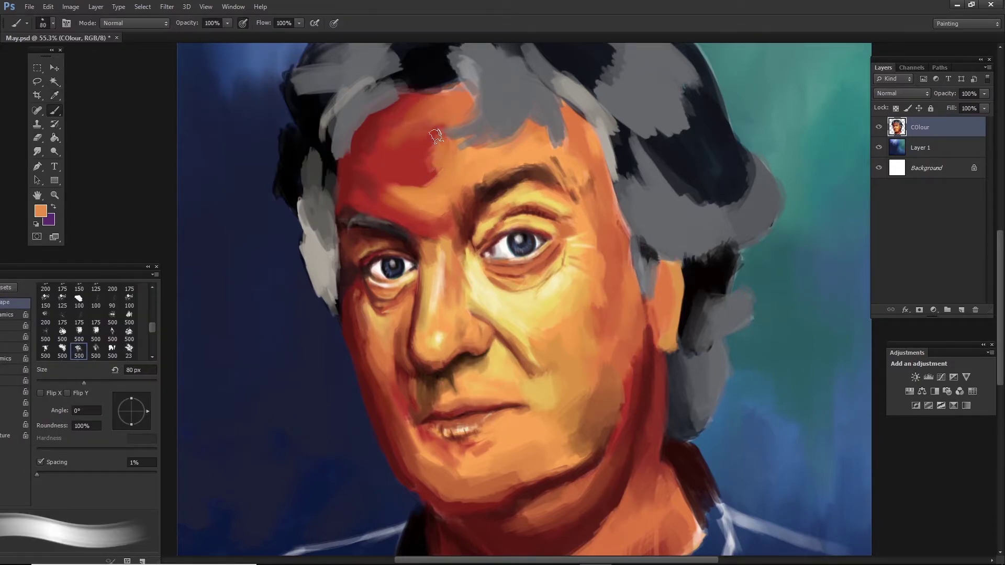
{"action": "left_click_drag", "start_coordinate": [436, 136], "coordinate": [408, 183]}
{"action": "key", "text": "bracketright"}
{"action": "left_click_drag", "start_coordinate": [392, 142], "coordinate": [430, 178]}
{"action": "key", "text": "alt"}
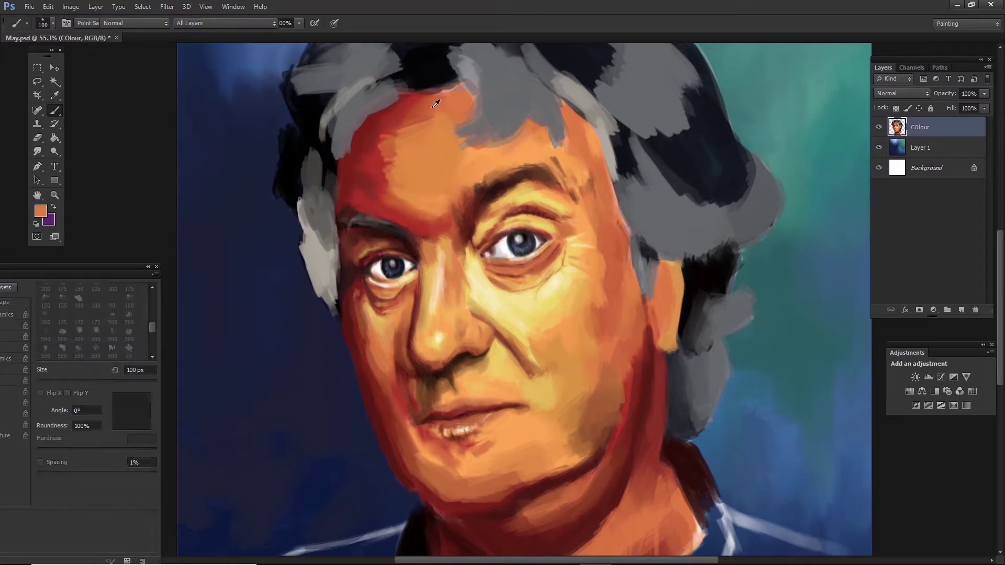
{"action": "left_click", "coordinate": [436, 104], "text": "alt"}
{"action": "key", "text": "bracketleft"}
{"action": "key", "text": "bracketleft"}
{"action": "key", "text": "bracketleft"}
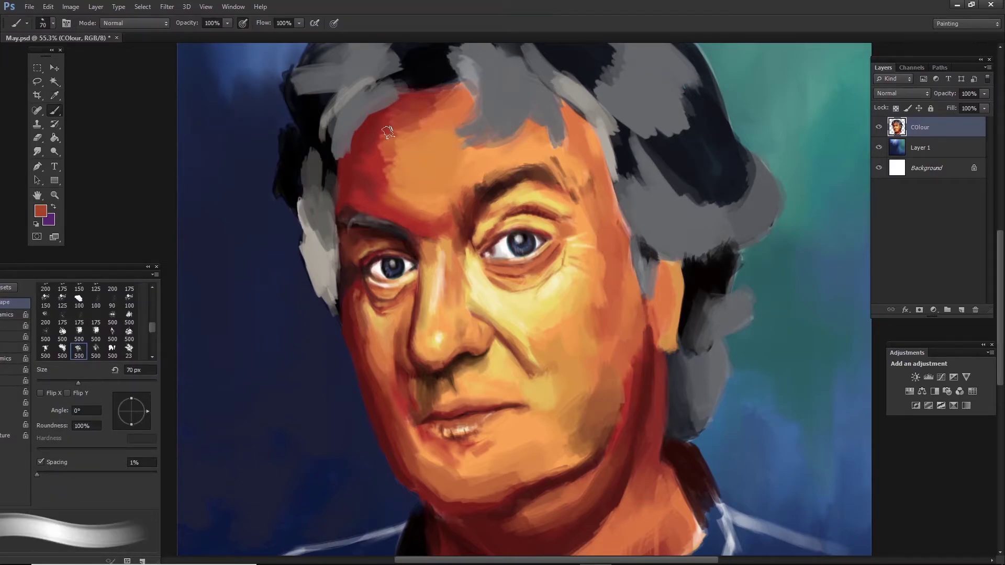
- Sample red and orange forehead tones and save the painting with Ctrl+S
{"action": "key", "text": "bracketright"}
{"action": "key", "text": "bracketright"}
{"action": "key", "text": "bracketright"}
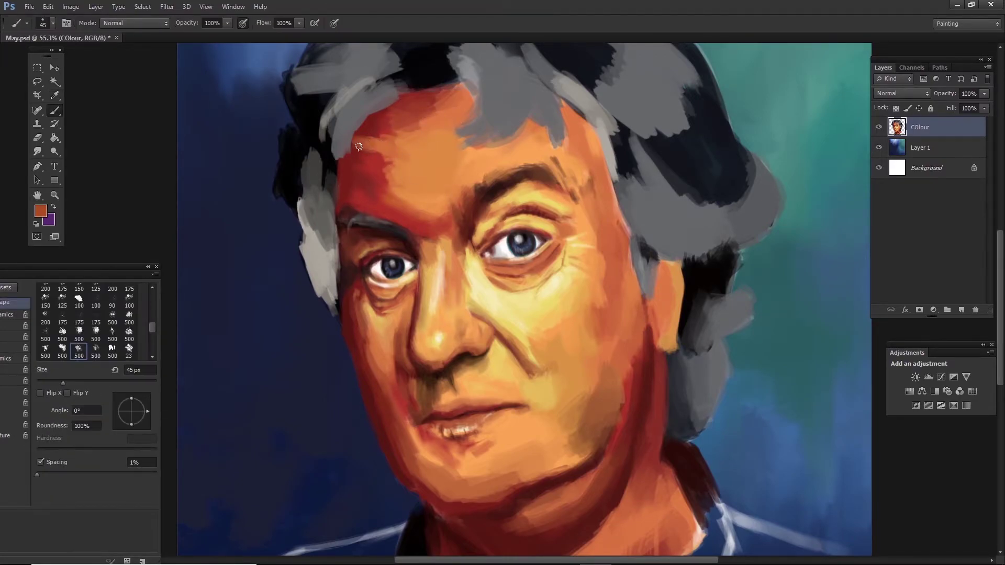
{"action": "left_click", "coordinate": [358, 145], "text": "alt"}
{"action": "key", "text": "bracketleft"}
{"action": "key", "text": "bracketleft"}
{"action": "key", "text": "bracketleft"}
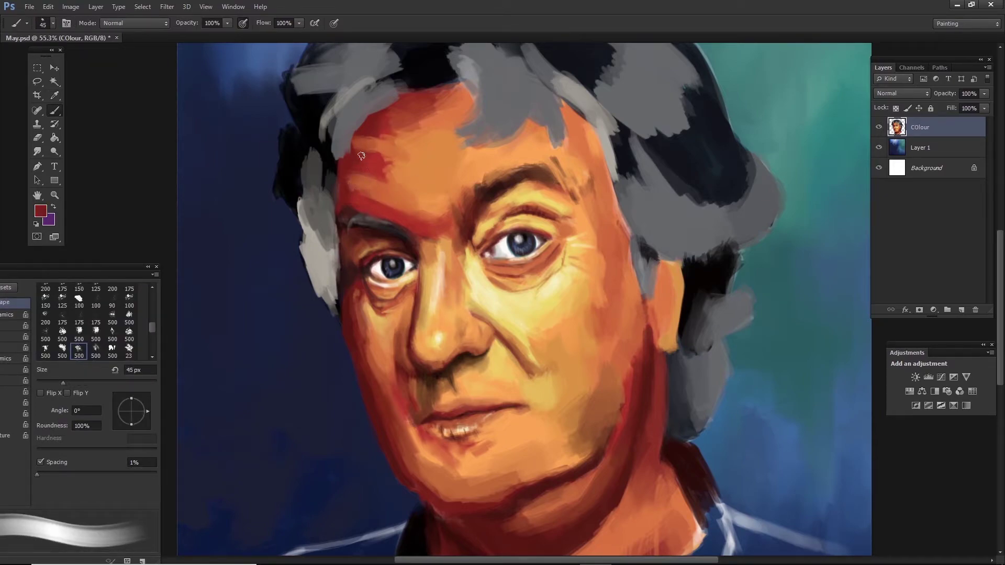
{"action": "left_click", "coordinate": [361, 157], "text": "alt"}
{"action": "key", "text": "ctrl+s"}
{"action": "key", "text": "bracketleft"}
{"action": "key", "text": "bracketleft"}
{"action": "key", "text": "bracketleft"}
{"action": "left_click", "coordinate": [354, 175], "text": "alt"}
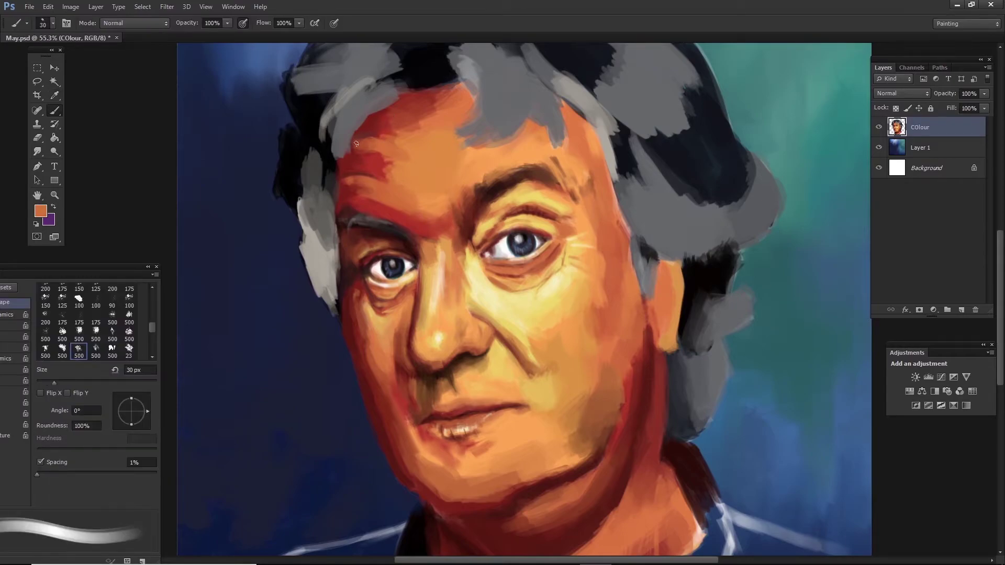
{"action": "left_click", "coordinate": [372, 118], "text": "alt"}
- Paint lighter peach strokes across the forehead toward the hairline
{"action": "key", "text": "bracketright"}
{"action": "key", "text": "bracketright"}
{"action": "key", "text": "bracketright"}
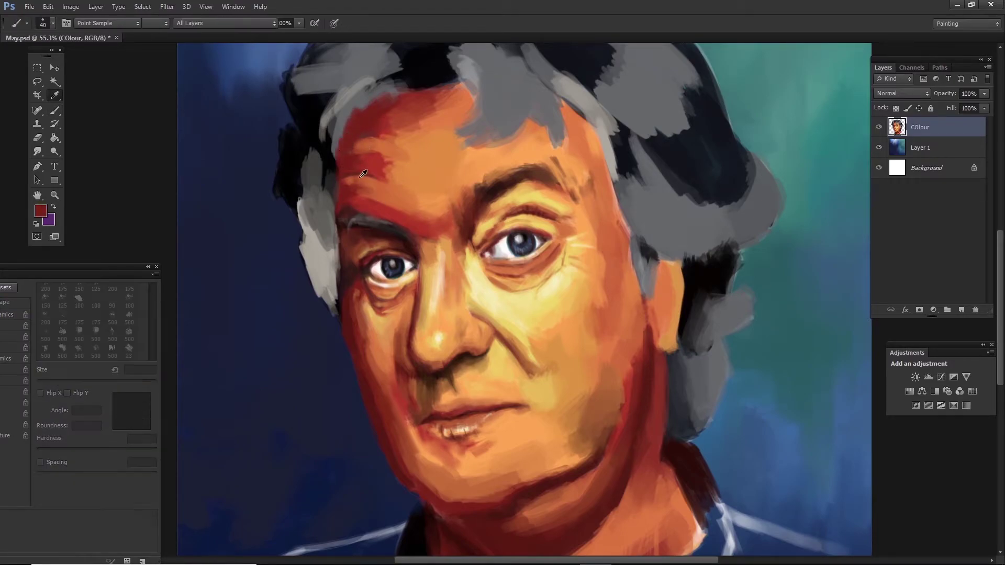
{"action": "left_click", "coordinate": [363, 143], "text": "alt"}
{"action": "left_click", "coordinate": [549, 319], "text": "alt"}
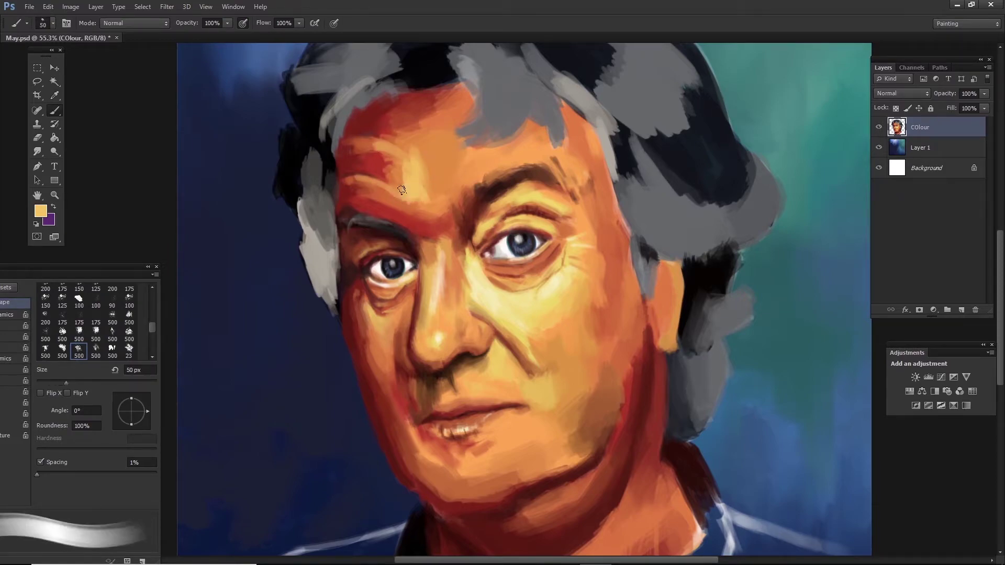
{"action": "key", "text": "bracketleft"}
{"action": "left_click", "coordinate": [376, 190], "text": "alt"}
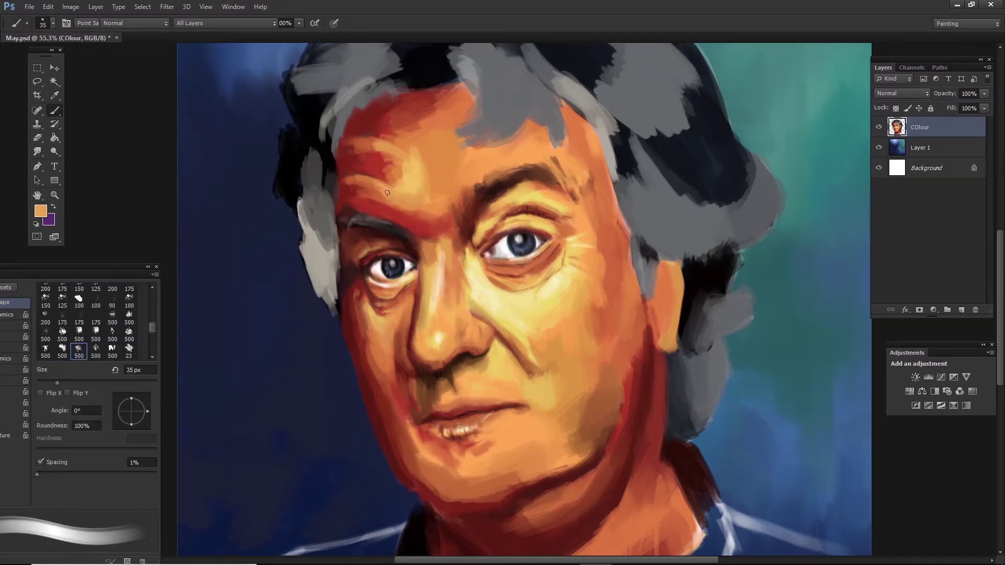
{"action": "key", "text": "bracketright"}
{"action": "key", "text": "bracketright"}
{"action": "key", "text": "bracketright"}
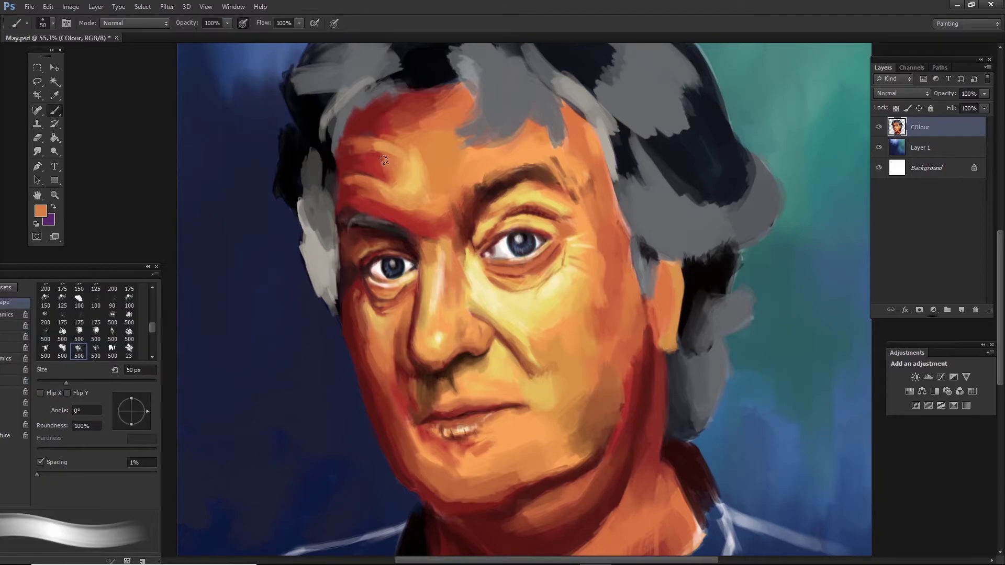
{"action": "left_click_drag", "start_coordinate": [383, 160], "coordinate": [406, 196]}
{"action": "left_click", "coordinate": [455, 102], "text": "alt"}
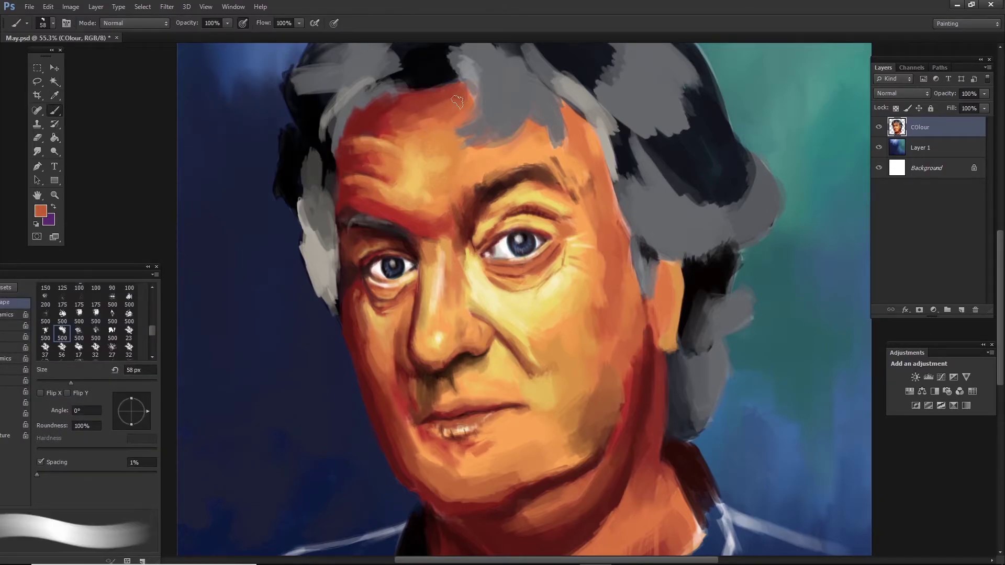
{"action": "key", "text": "bracketleft"}
{"action": "key", "text": "bracketleft"}
{"action": "key", "text": "bracketleft"}
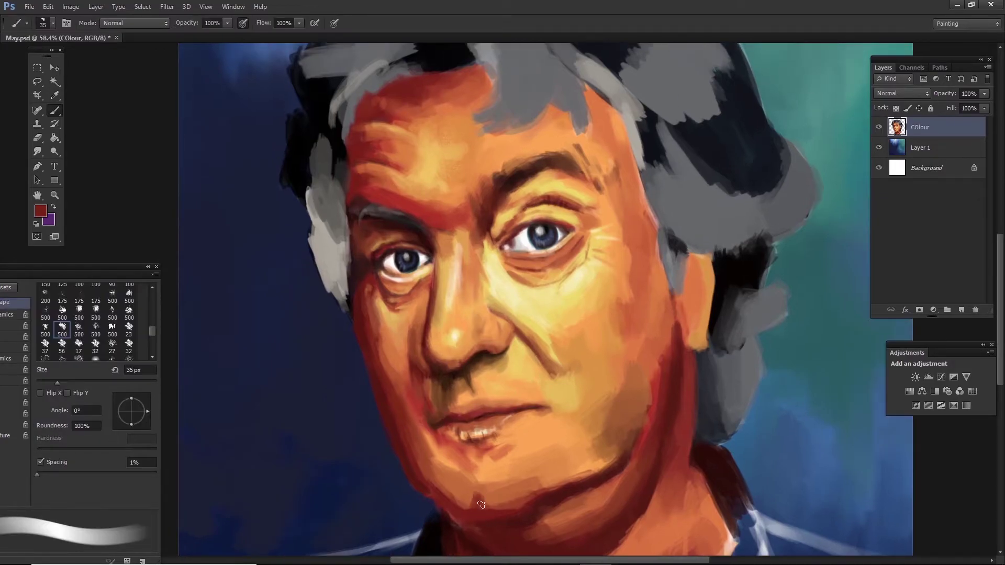
- Paint dark brown shading on the cheek and jaw with a brush of about 60 px
{"action": "left_click", "coordinate": [464, 492], "text": "alt"}
{"action": "key", "text": "bracketright"}
{"action": "key", "text": "bracketright"}
{"action": "key", "text": "bracketright"}
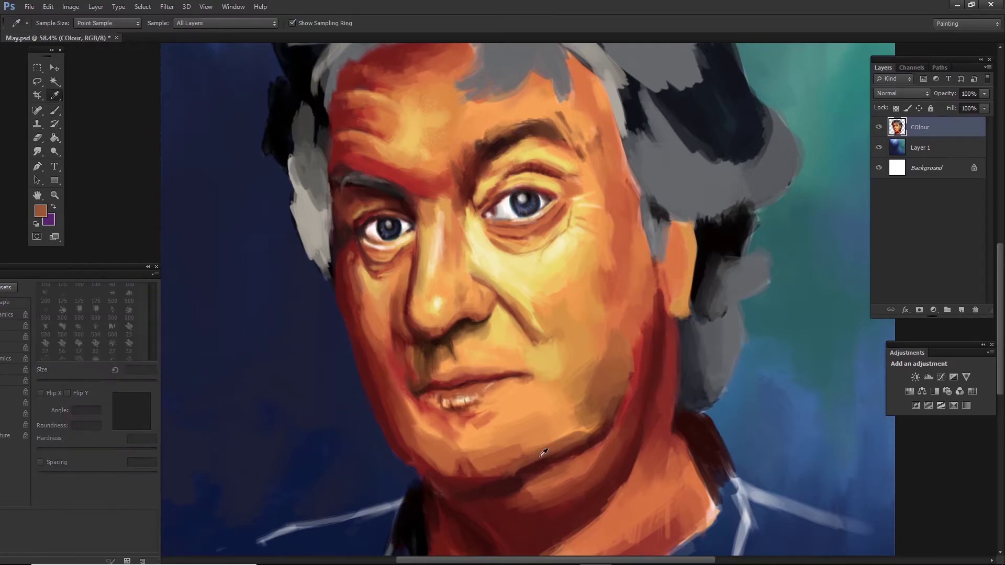
{"action": "left_click", "coordinate": [578, 438], "text": "alt"}
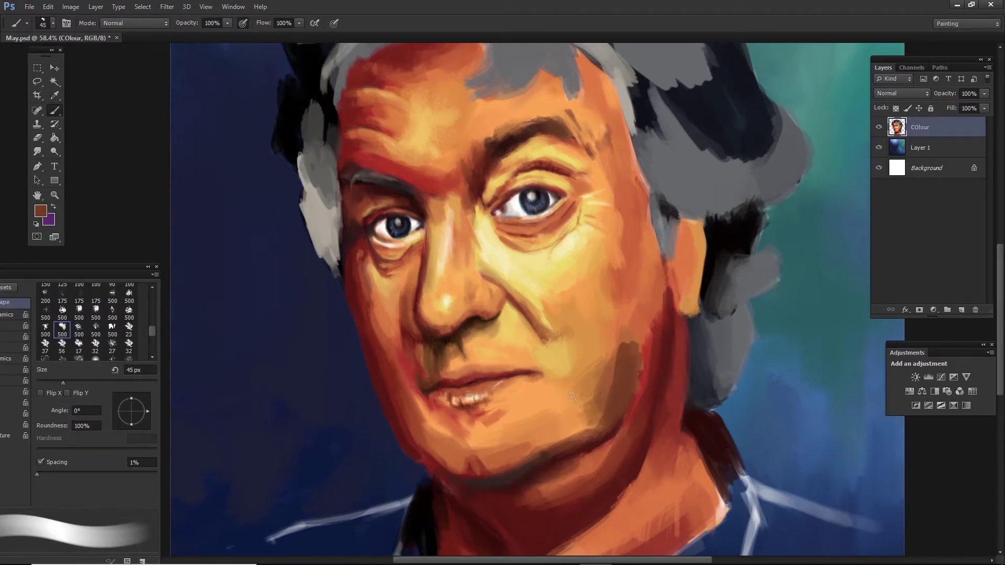
{"action": "mouse_move", "coordinate": [618, 388]}
{"action": "left_mouse_down"}
{"action": "mouse_move", "coordinate": [611, 355]}
{"action": "mouse_move", "coordinate": [647, 293]}
{"action": "left_mouse_up"}
{"action": "scroll", "coordinate": [630, 293], "scroll_direction": "right", "scroll_amount": 2}
{"action": "left_click", "coordinate": [630, 293], "text": "alt"}
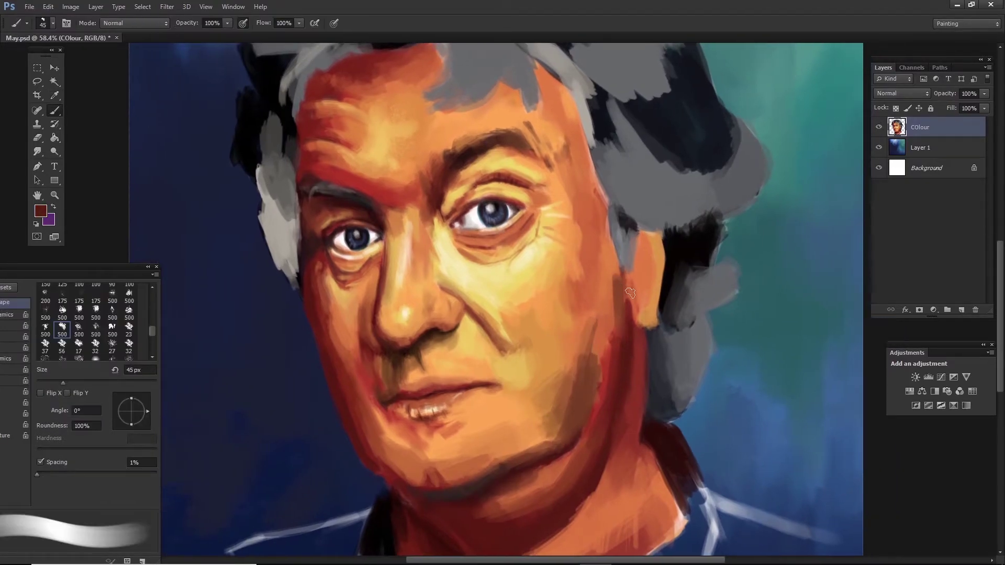
{"action": "scroll", "coordinate": [618, 262], "scroll_direction": "down", "scroll_amount": 1}
{"action": "left_click", "coordinate": [620, 269], "text": "alt"}
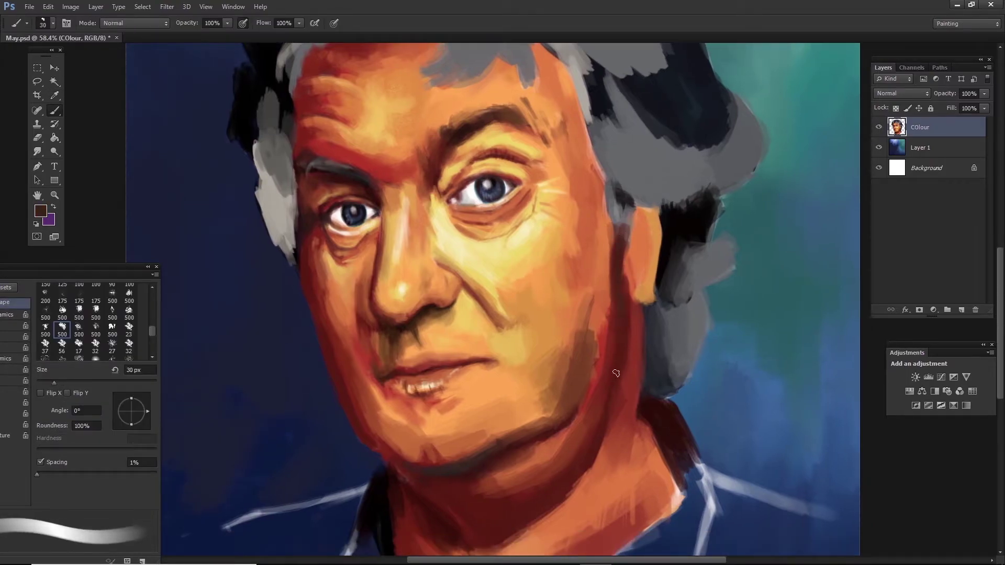
- Sample a darker shadow tone and bring the neck and collar into view
{"action": "left_click_drag", "start_coordinate": [616, 373], "coordinate": [705, 331]}
{"action": "key", "text": "i"}
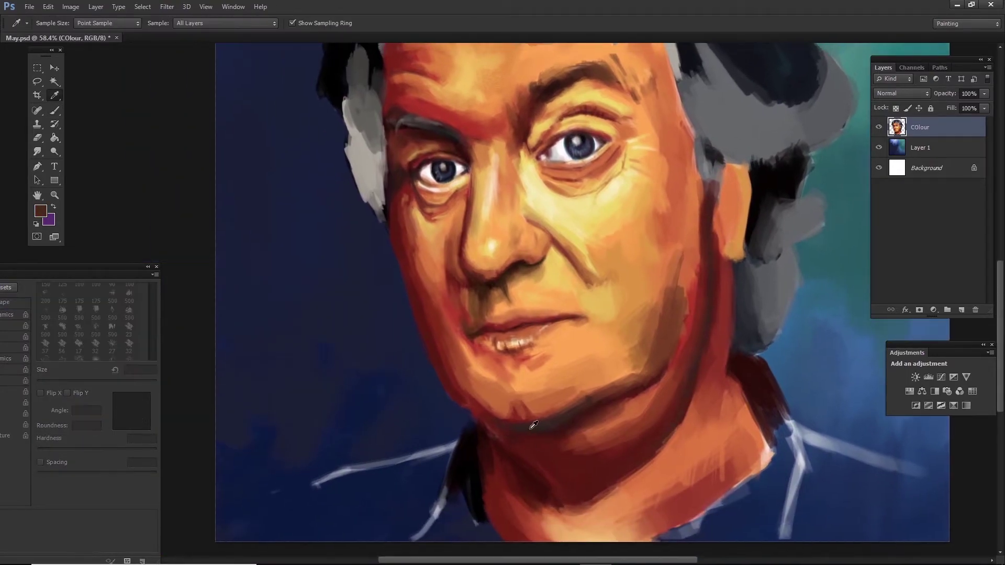
{"action": "left_click", "coordinate": [533, 425]}
{"action": "key", "text": "b"}
{"action": "left_click_drag", "start_coordinate": [586, 484], "coordinate": [576, 478]}
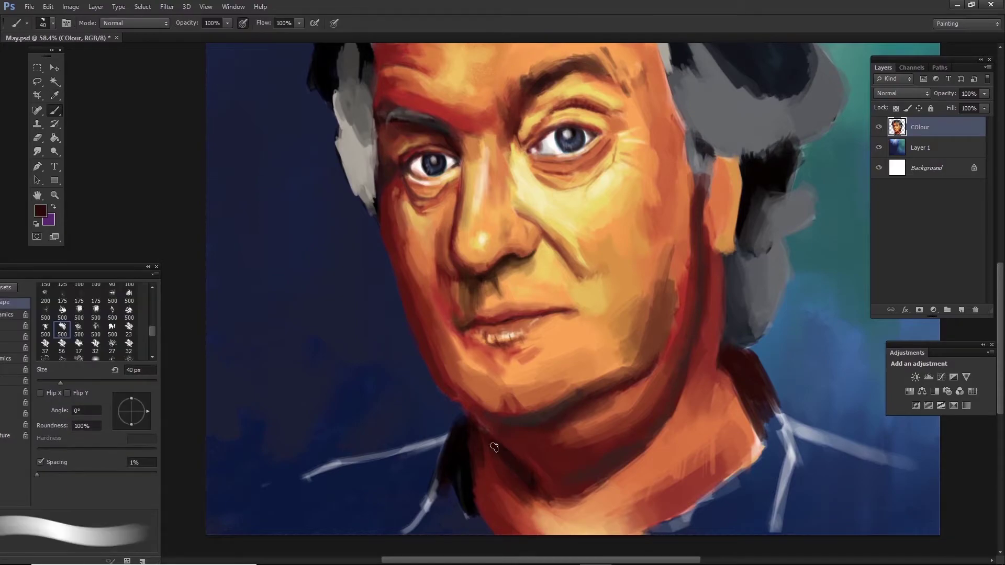
{"action": "mouse_move", "coordinate": [495, 455]}
{"action": "left_mouse_down"}
{"action": "mouse_move", "coordinate": [448, 390]}
{"action": "mouse_move", "coordinate": [398, 449]}
{"action": "left_mouse_up"}
- Paint a near-black maroon stroke down the neck shadow under the jaw
{"action": "left_click", "coordinate": [448, 391], "text": "alt"}
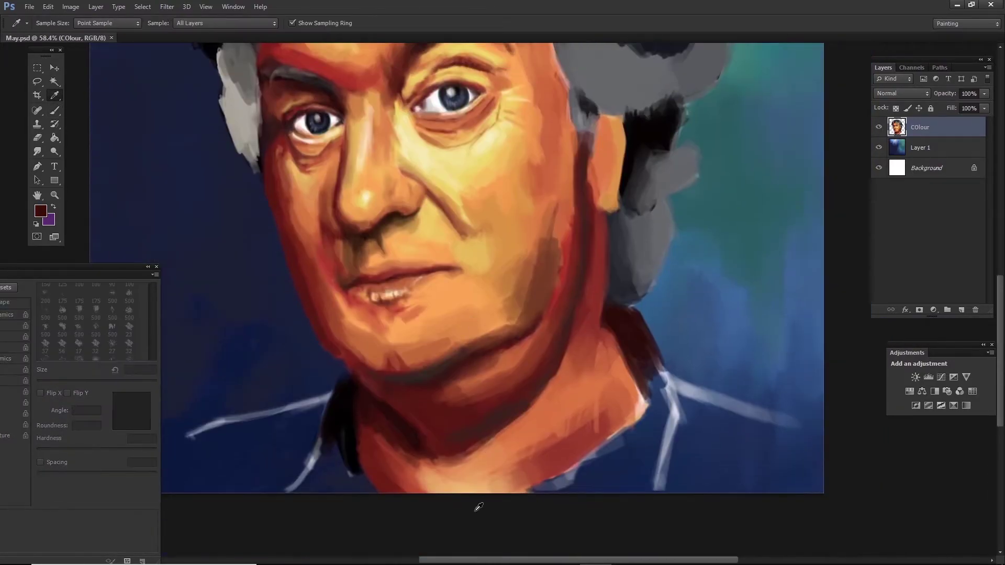
{"action": "left_click", "coordinate": [479, 486], "text": "alt"}
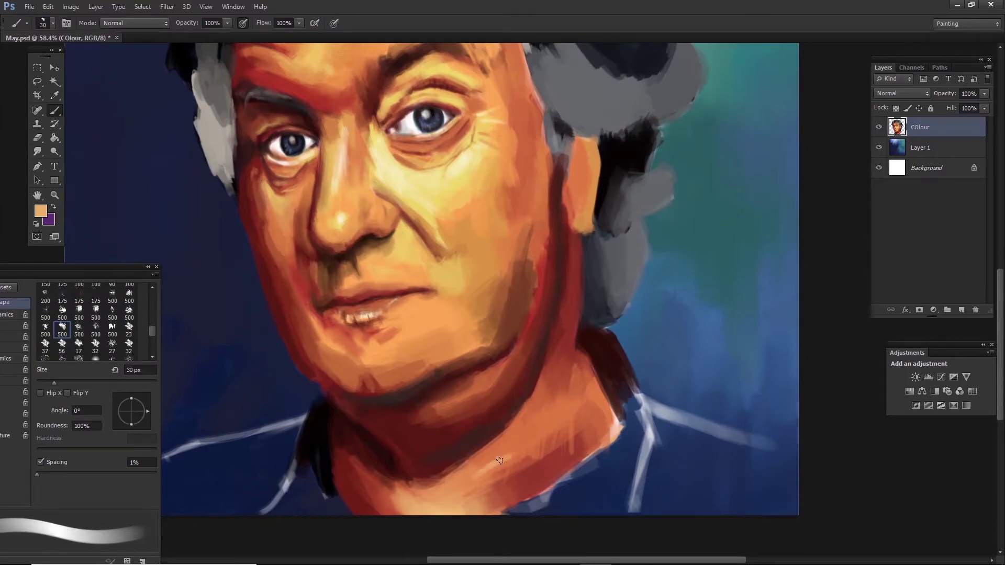
{"action": "left_click", "coordinate": [479, 473], "text": "alt"}
{"action": "key", "text": "bracketleft"}
{"action": "key", "text": "bracketleft"}
{"action": "key", "text": "bracketleft"}
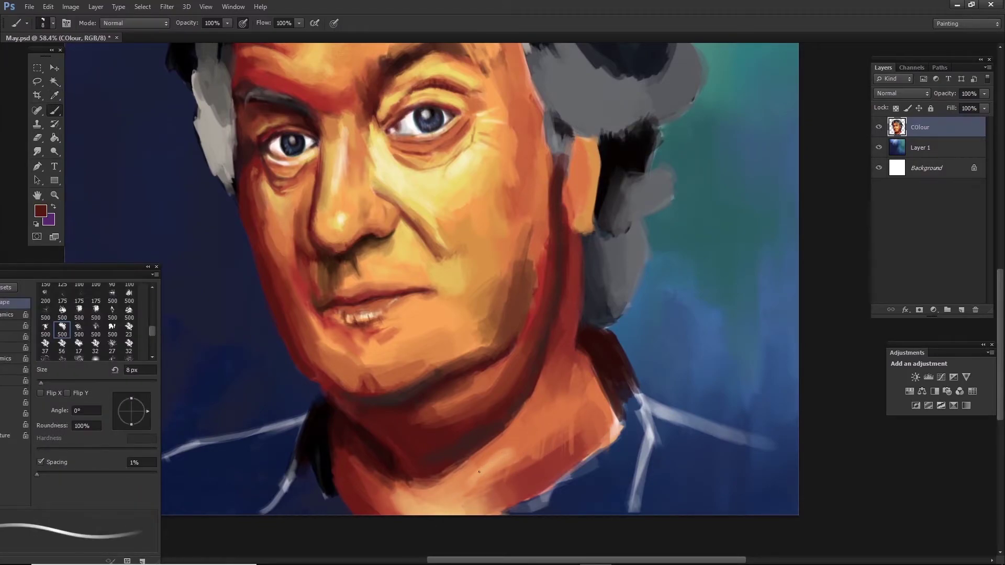
{"action": "left_click", "coordinate": [617, 341], "text": "alt"}
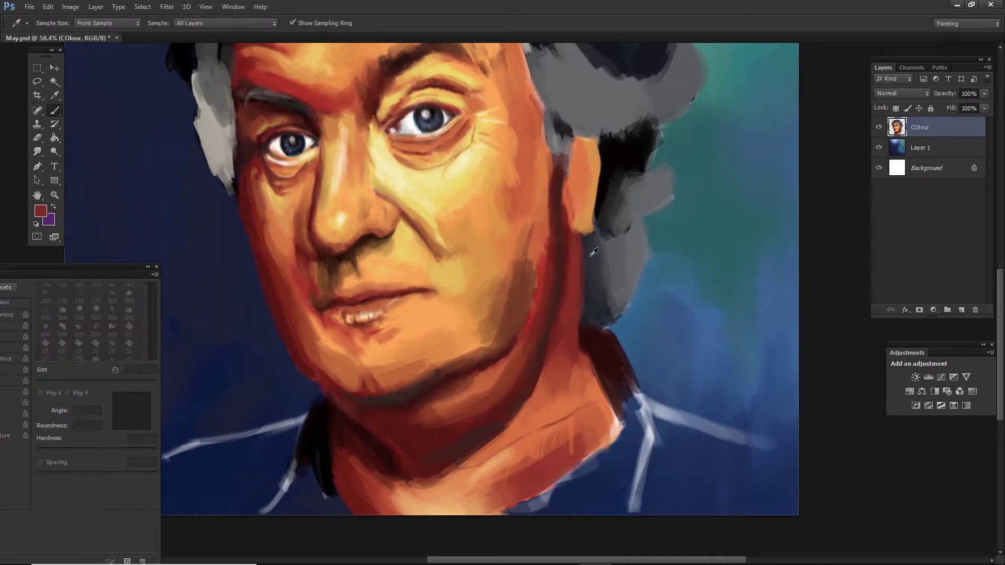
{"action": "key", "text": "bracketright"}
{"action": "left_click", "coordinate": [586, 335], "text": "alt"}
{"action": "left_click_drag", "start_coordinate": [579, 350], "coordinate": [584, 404]}
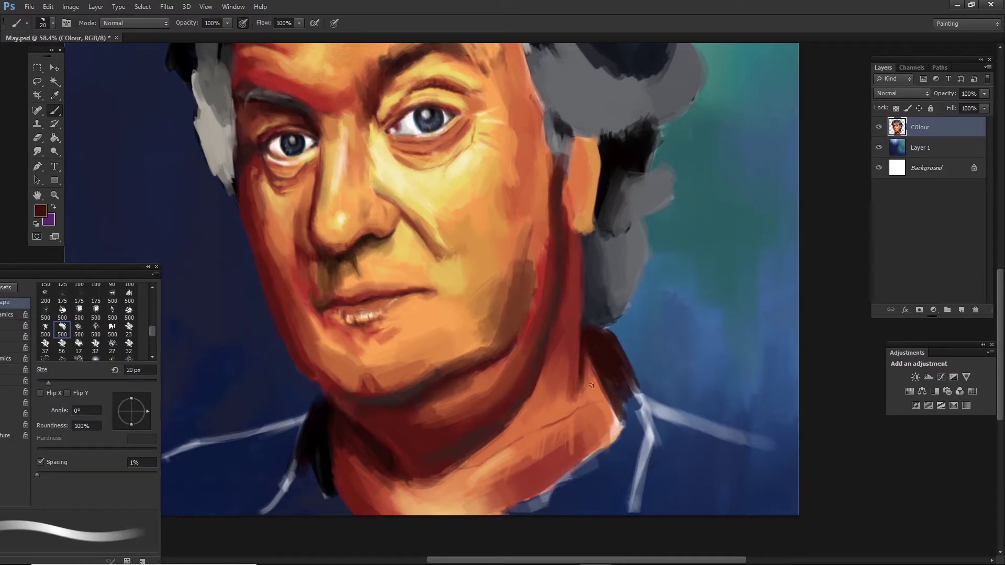
- Deepen the shadow along the neck with a brush of about 30 px
{"action": "left_click", "coordinate": [588, 366], "text": "alt"}
{"action": "key", "text": "bracketright"}
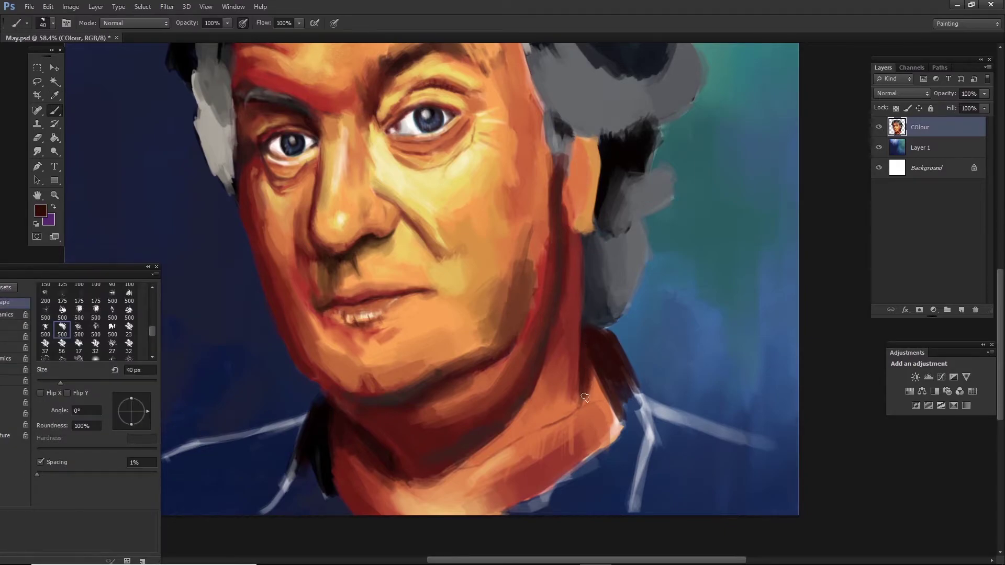
{"action": "key", "text": "bracketleft"}
{"action": "left_click_drag", "start_coordinate": [577, 348], "coordinate": [579, 391]}
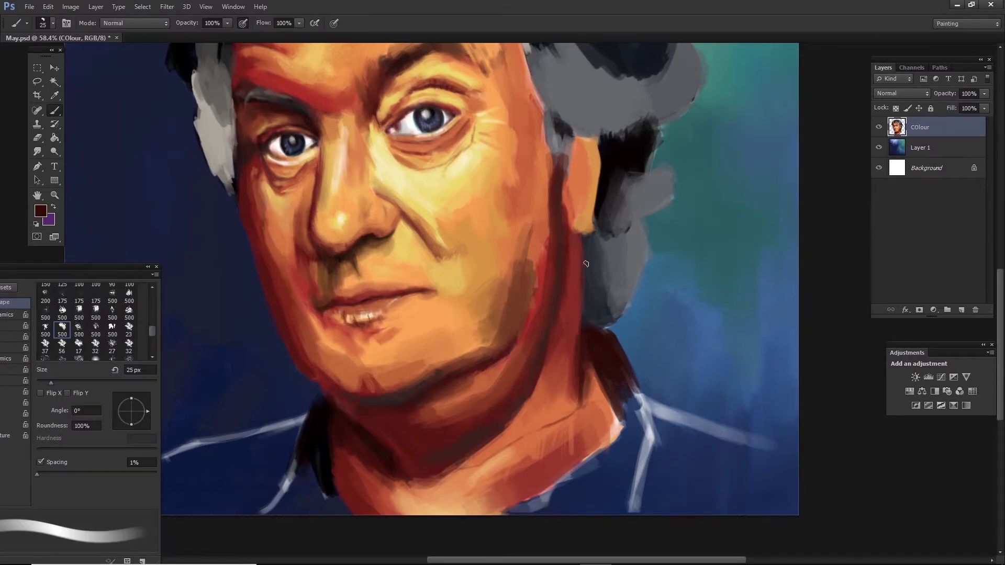
{"action": "left_click_drag", "start_coordinate": [574, 237], "coordinate": [542, 254]}
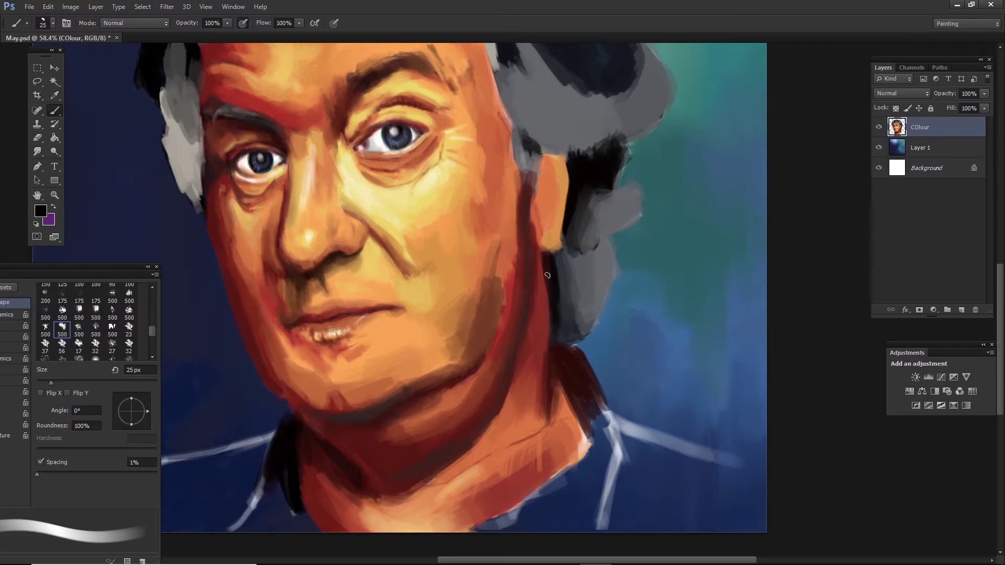
{"action": "left_click", "coordinate": [547, 275], "text": "alt"}
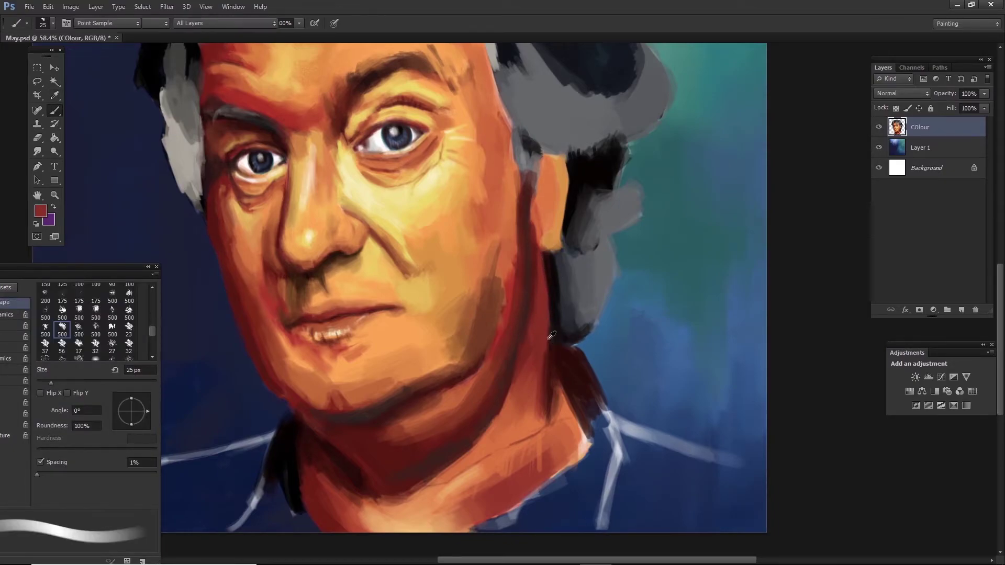
{"action": "key", "text": "bracketright"}
{"action": "key", "text": "bracketright"}
{"action": "key", "text": "bracketright"}
{"action": "left_click_drag", "start_coordinate": [551, 336], "coordinate": [552, 349]}
- Sample pale yellow, orange-red and light orange tones around the lips with a fine brush
{"action": "left_click", "coordinate": [387, 314], "text": "alt"}
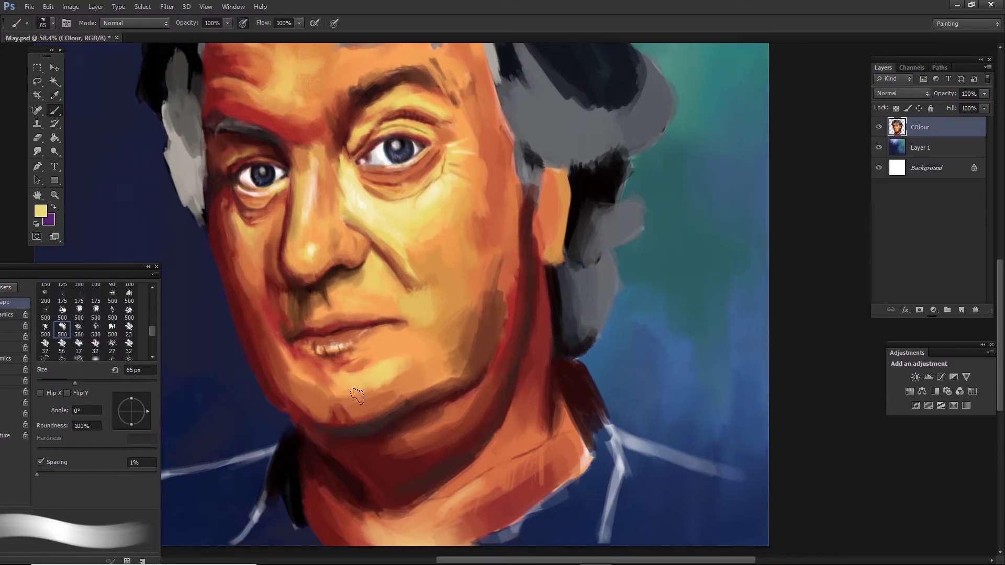
{"action": "key", "text": "bracketleft"}
{"action": "key", "text": "bracketleft"}
{"action": "key", "text": "bracketleft"}
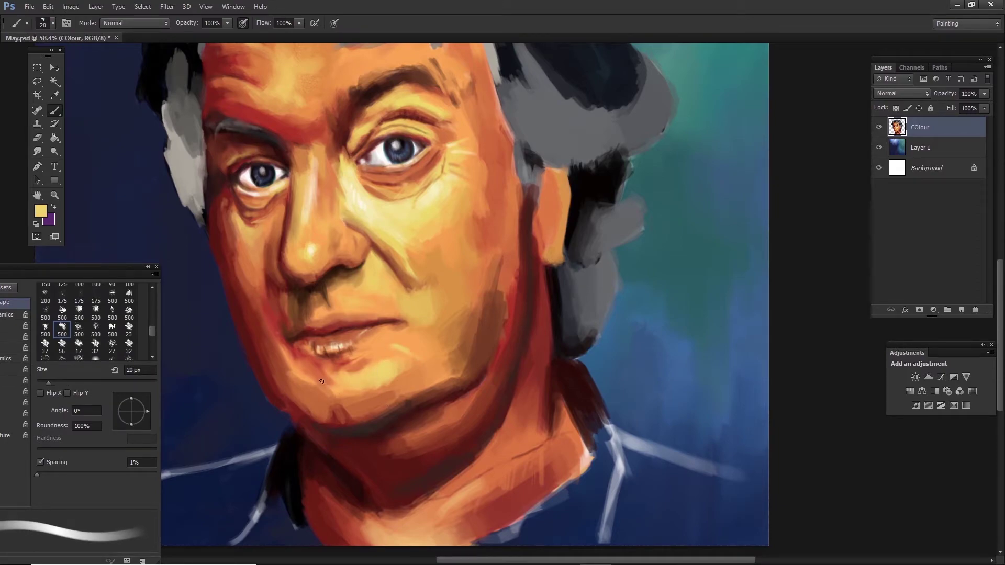
{"action": "key", "text": "bracketleft"}
{"action": "key", "text": "bracketleft"}
{"action": "key", "text": "bracketleft"}
{"action": "left_click", "coordinate": [384, 333], "text": "alt"}
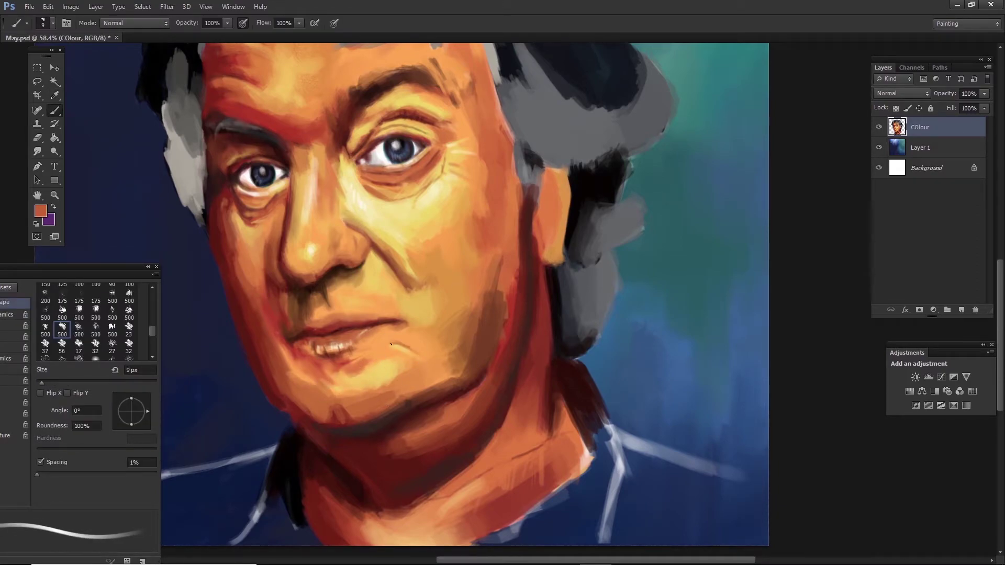
{"action": "left_click", "coordinate": [391, 344], "text": "alt"}
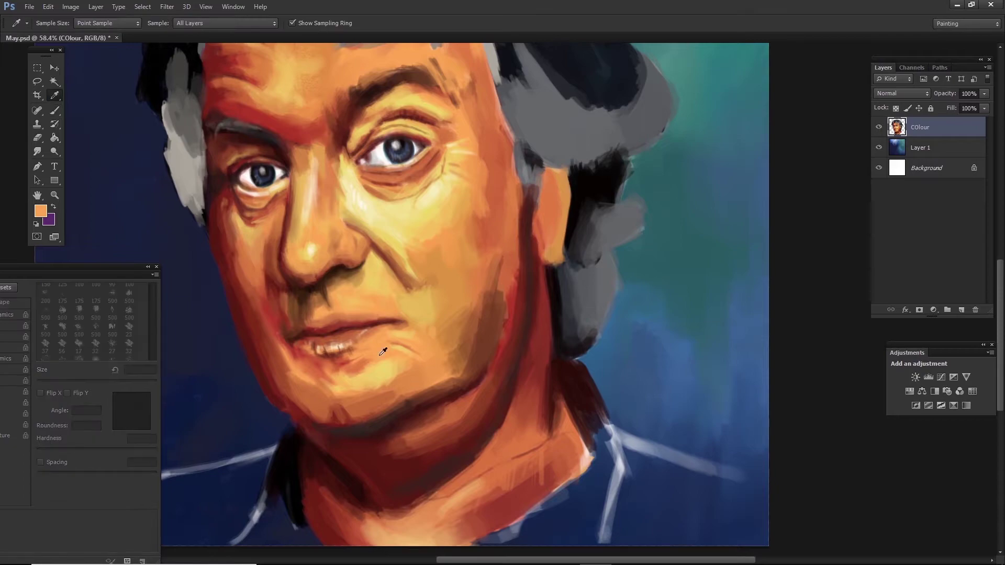
{"action": "left_click", "coordinate": [388, 334], "text": "alt"}
{"action": "left_click_drag", "start_coordinate": [391, 328], "coordinate": [395, 318]}
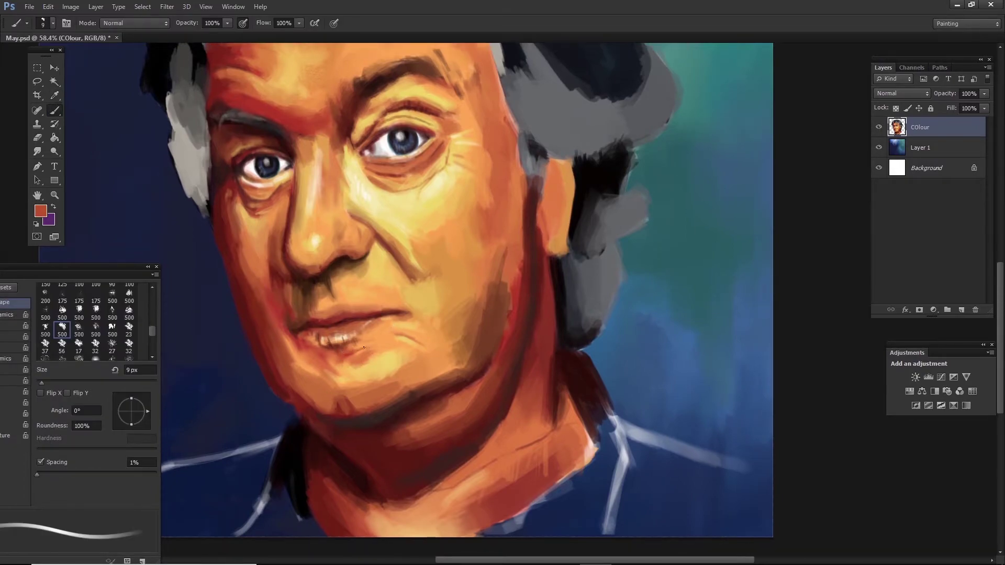
{"action": "left_click", "coordinate": [344, 362], "text": "alt"}
- Enlarge the brush past 30 px and sample reddish and lighter orange skin tones
{"action": "key", "text": "bracketright"}
{"action": "key", "text": "bracketright"}
{"action": "left_click_drag", "start_coordinate": [344, 361], "coordinate": [411, 322]}
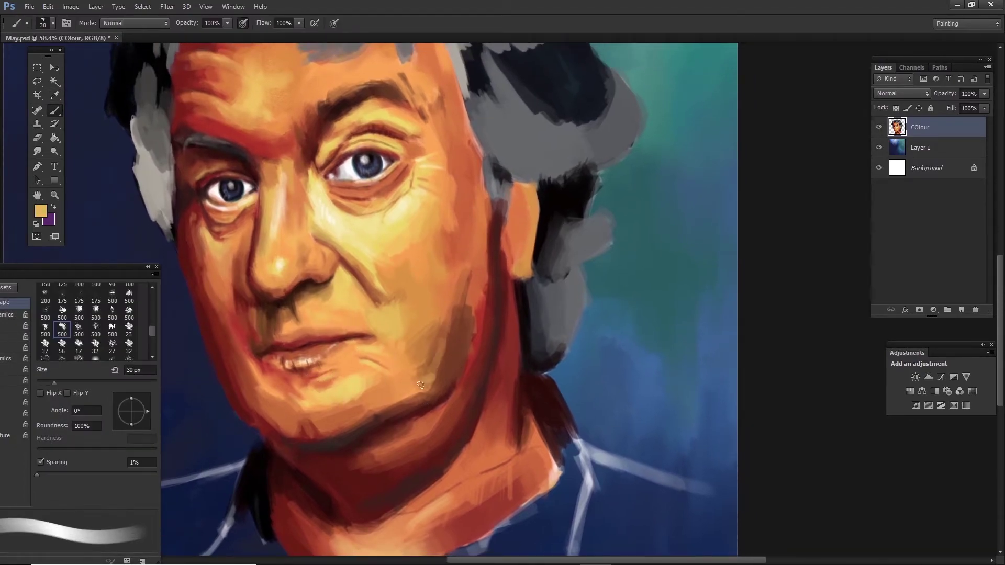
{"action": "key", "text": "bracketright"}
{"action": "key", "text": "bracketright"}
{"action": "left_click_drag", "start_coordinate": [429, 366], "coordinate": [455, 372]}
{"action": "left_click", "coordinate": [510, 283], "text": "alt"}
{"action": "key", "text": "bracketright"}
{"action": "key", "text": "bracketright"}
{"action": "key", "text": "bracketright"}
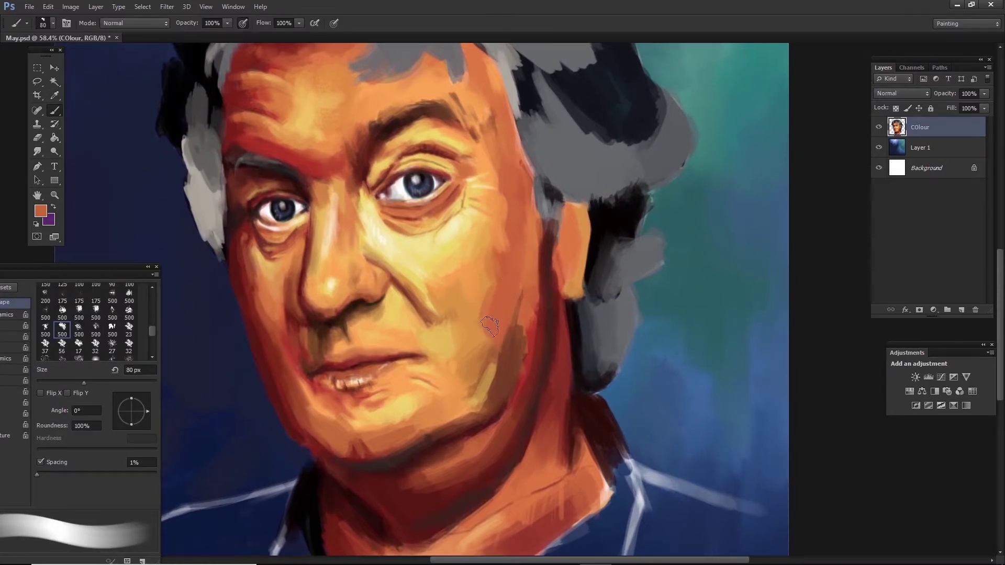
{"action": "left_click_drag", "start_coordinate": [487, 338], "coordinate": [504, 368]}
{"action": "left_click", "coordinate": [504, 367], "text": "alt"}
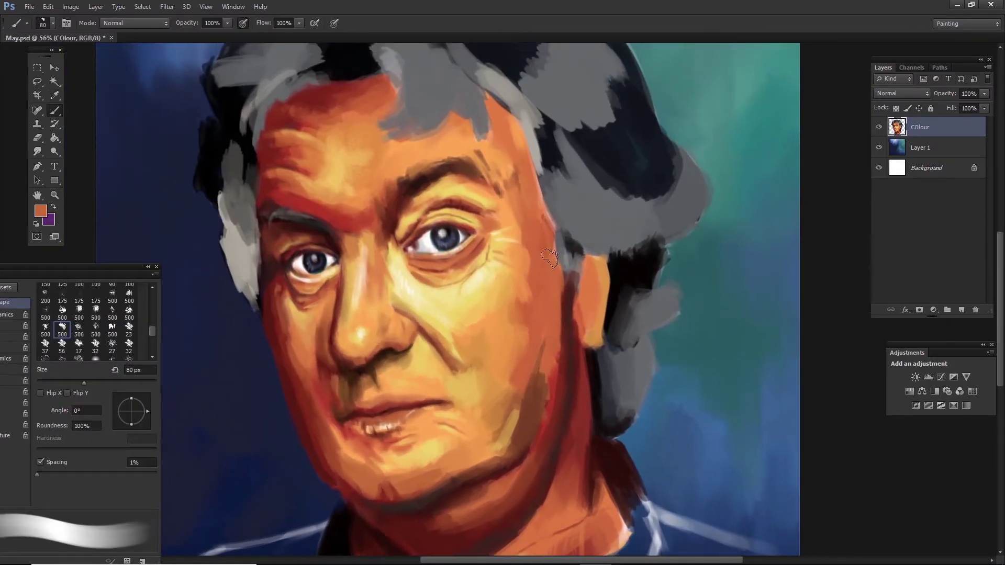
- Paint dark reddish-brown shadow at the right temple and along its edge
{"action": "key", "text": "bracketleft"}
{"action": "key", "text": "bracketleft"}
{"action": "key", "text": "bracketleft"}
{"action": "left_click", "coordinate": [555, 333], "text": "alt"}
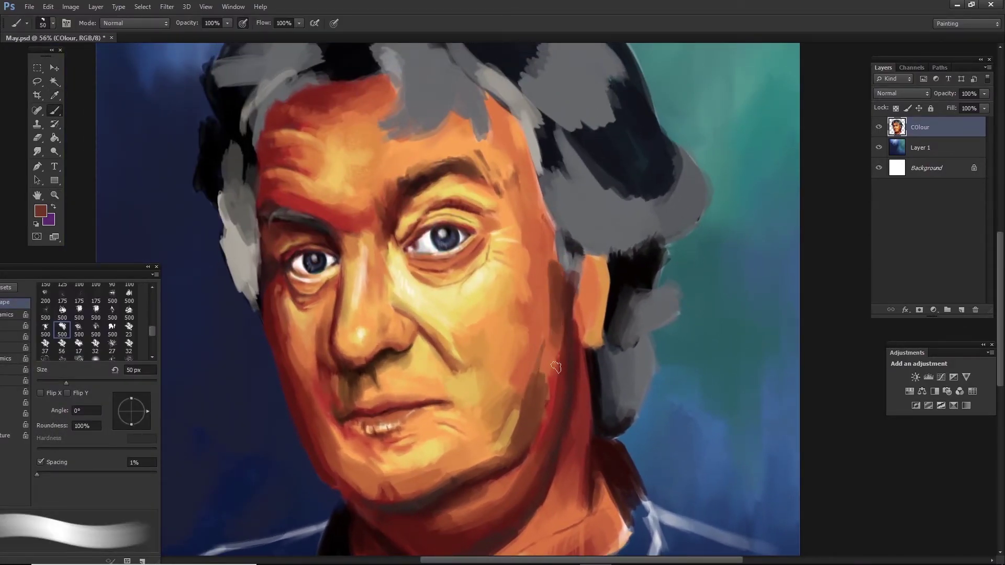
{"action": "left_click_drag", "start_coordinate": [555, 366], "coordinate": [529, 327]}
{"action": "left_click_drag", "start_coordinate": [535, 226], "coordinate": [533, 240]}
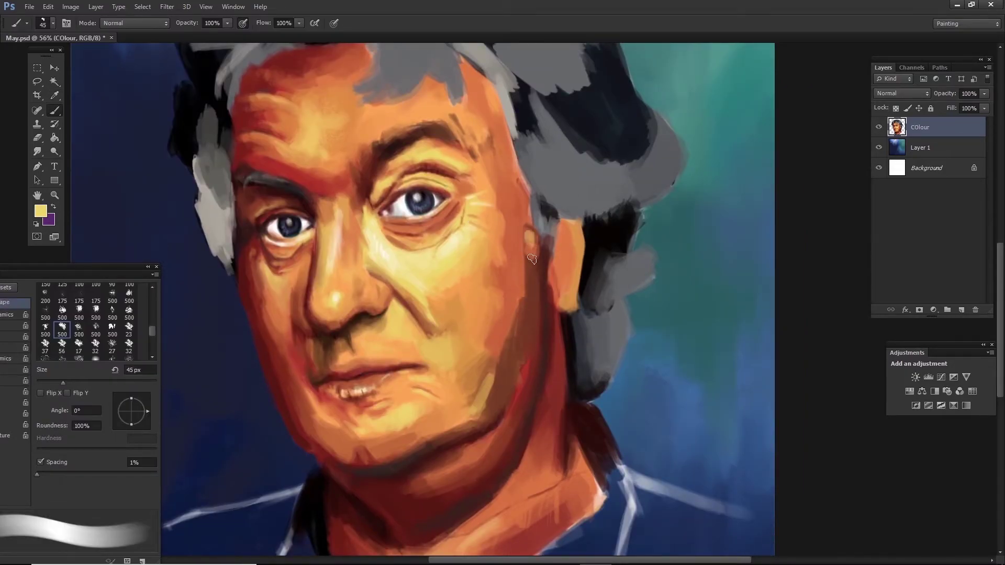
{"action": "left_click", "coordinate": [533, 240], "text": "alt"}
{"action": "key", "text": "bracketleft"}
{"action": "key", "text": "bracketleft"}
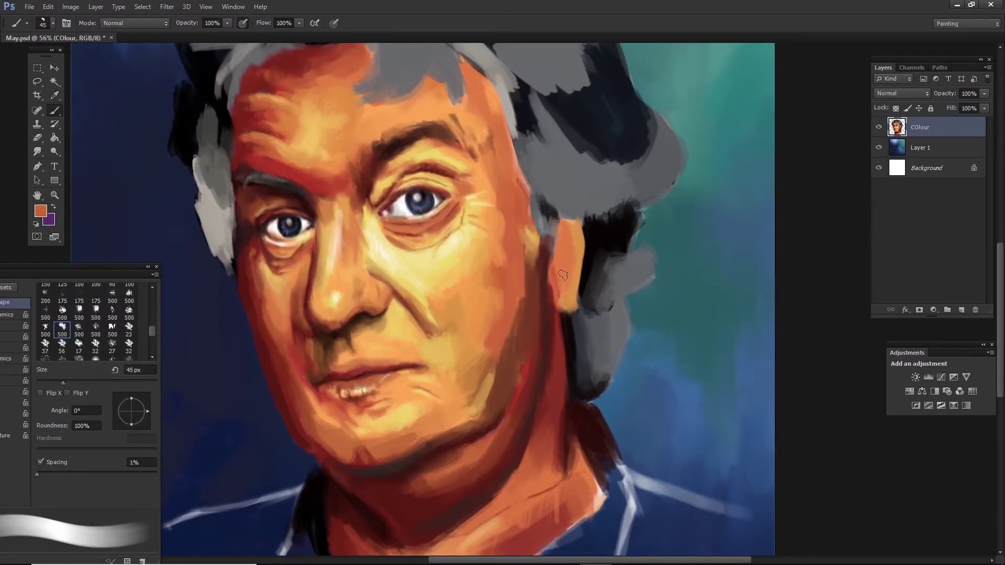
{"action": "left_click", "coordinate": [530, 306], "text": "alt"}
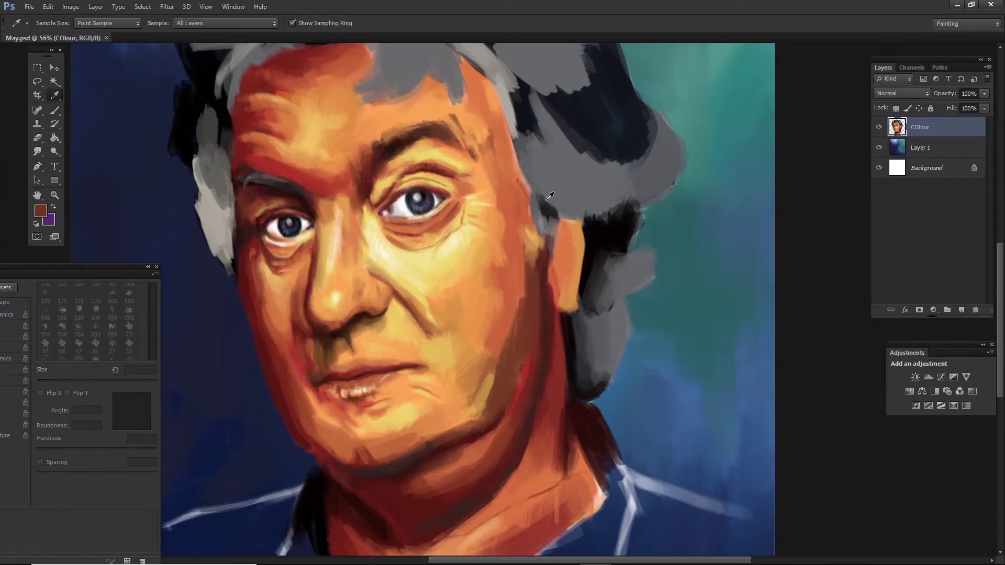
{"action": "key", "text": "bracketleft"}
{"action": "key", "text": "bracketleft"}
{"action": "key", "text": "bracketleft"}
{"action": "left_click_drag", "start_coordinate": [561, 216], "coordinate": [555, 239]}
{"action": "key", "text": "bracketright"}
{"action": "key", "text": "bracketright"}
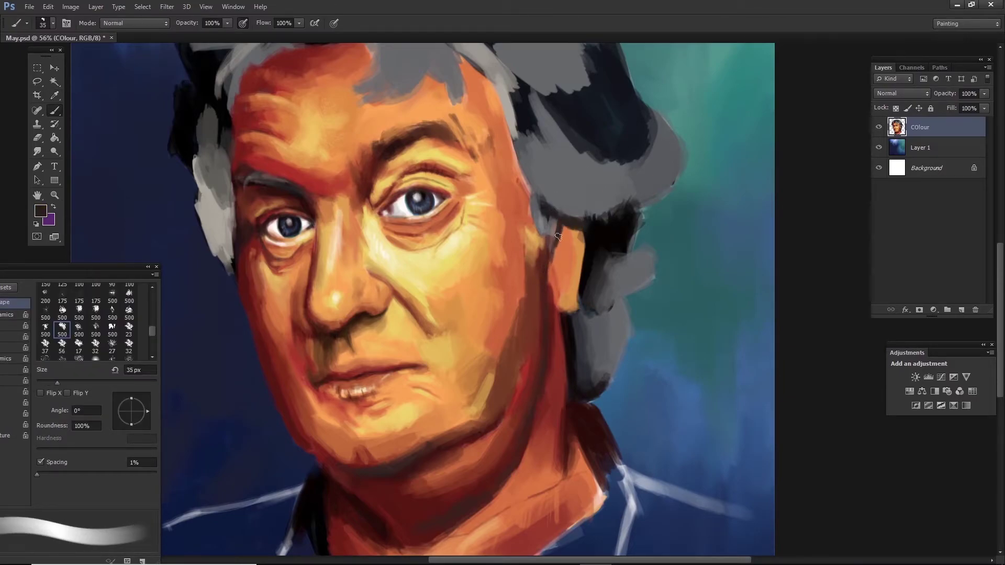
- Paint a small reddish-orange stroke on the cheek using sampled tan tones
{"action": "left_click", "coordinate": [545, 242], "text": "alt"}
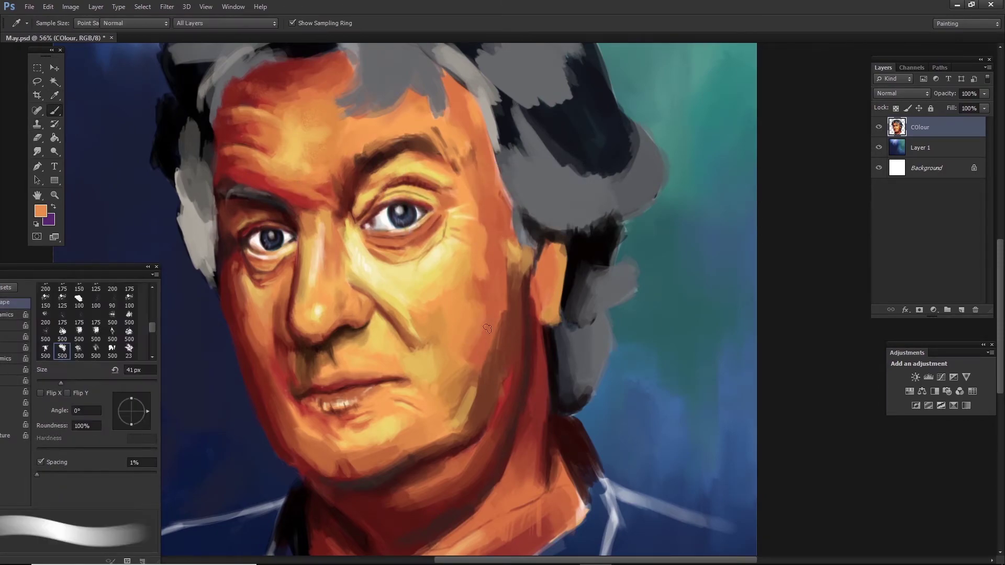
{"action": "left_click", "coordinate": [508, 301], "text": "alt"}
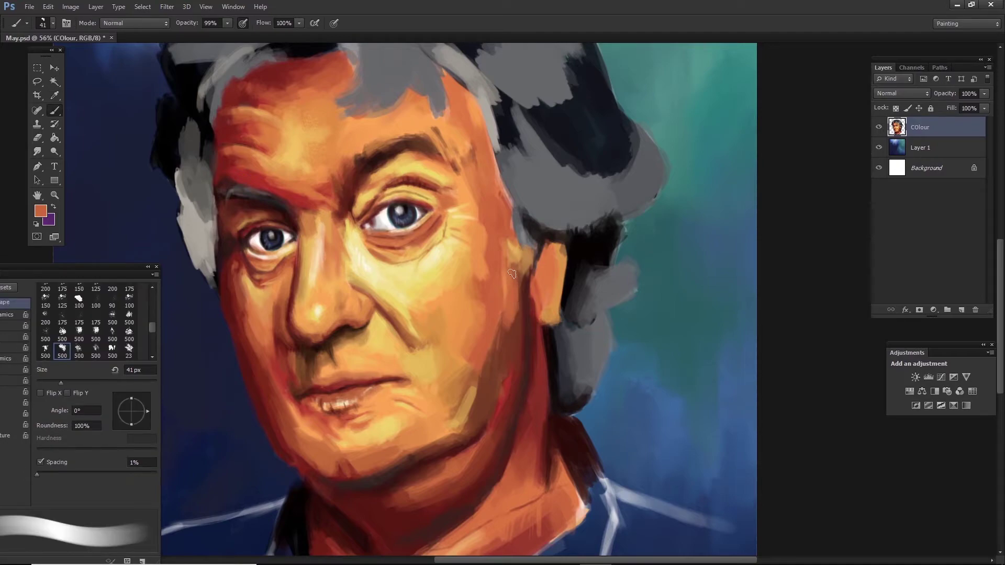
{"action": "left_click", "coordinate": [523, 299], "text": "alt"}
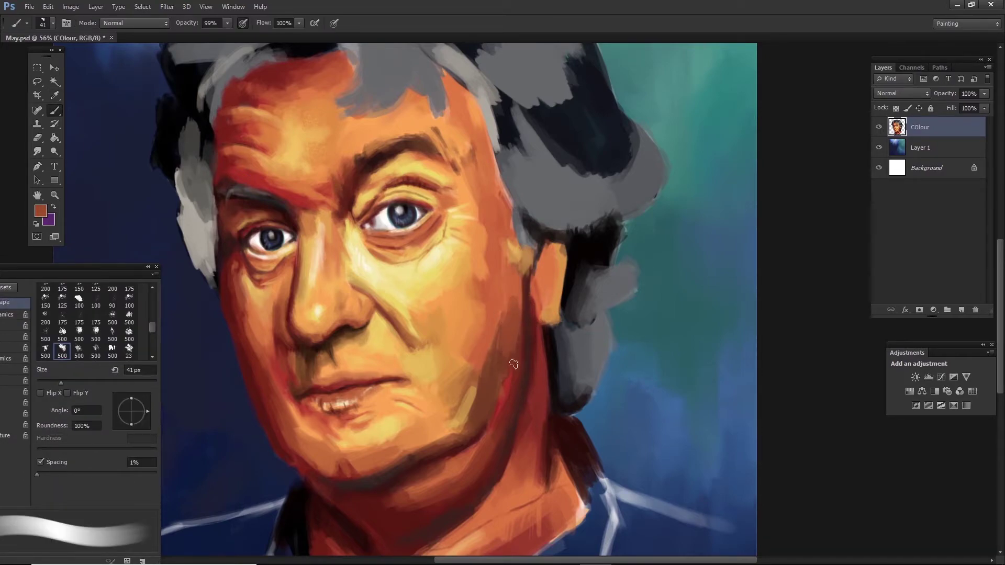
{"action": "left_click", "coordinate": [500, 331], "text": "alt"}
{"action": "left_click", "coordinate": [487, 339], "text": "alt"}
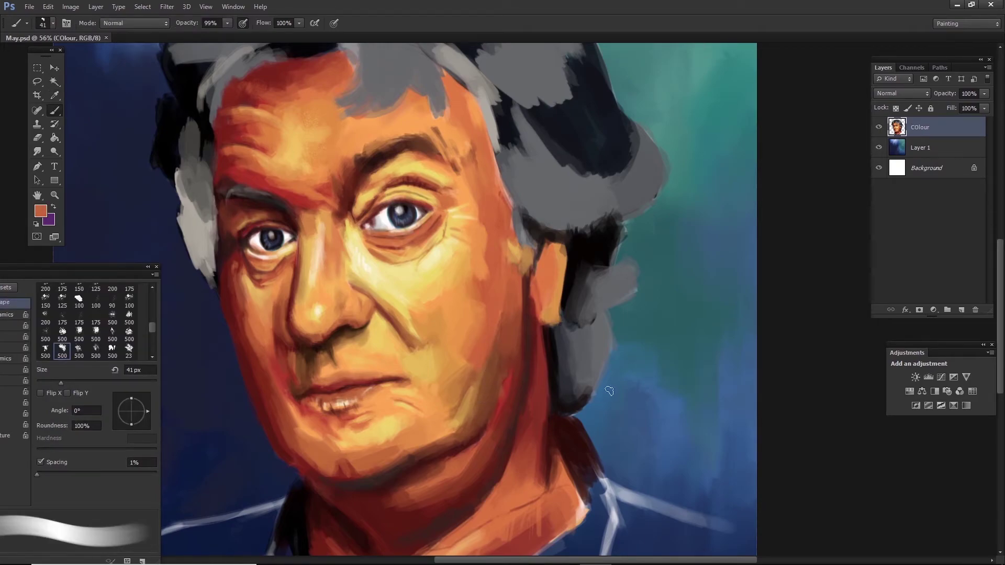
{"action": "key", "text": "bracketleft"}
{"action": "key", "text": "bracketleft"}
{"action": "key", "text": "bracketleft"}
{"action": "left_click_drag", "start_coordinate": [492, 366], "coordinate": [486, 348]}
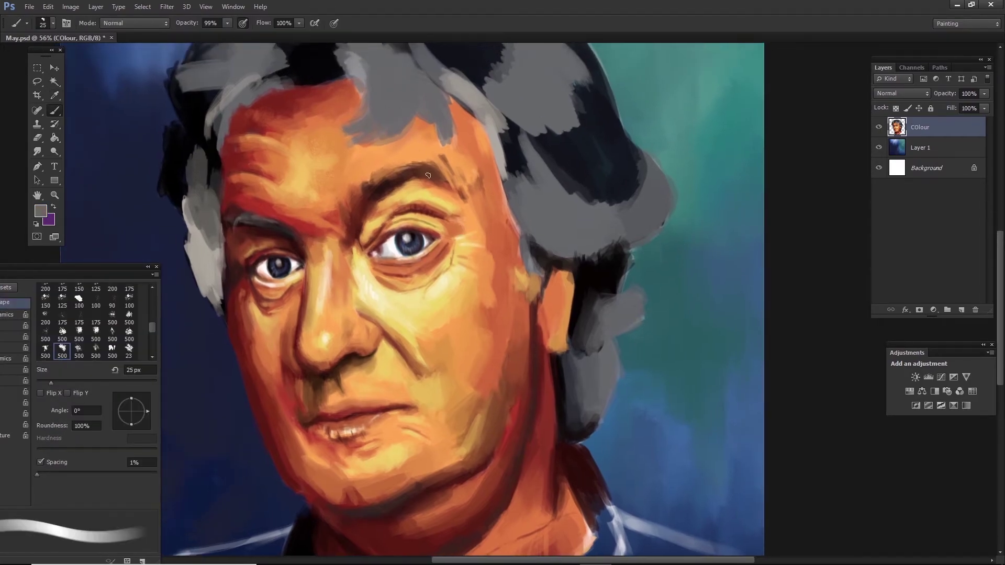
- Sample light orange, yellow-orange and pale highlight tones from the brow and face
{"action": "key", "text": "i"}
{"action": "left_click", "coordinate": [424, 164]}
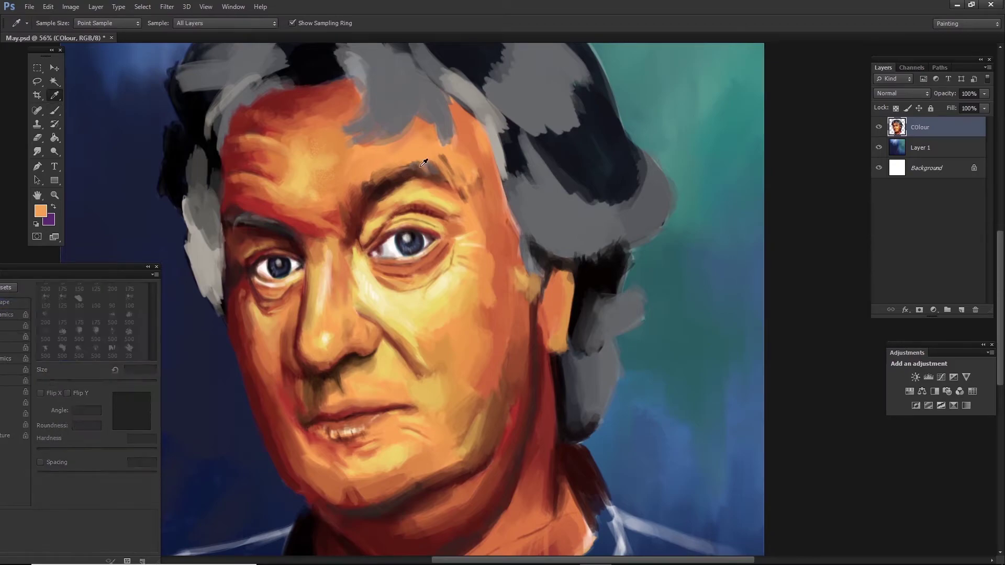
{"action": "left_click", "coordinate": [394, 202], "text": "alt"}
{"action": "left_click", "coordinate": [414, 167], "text": "alt"}
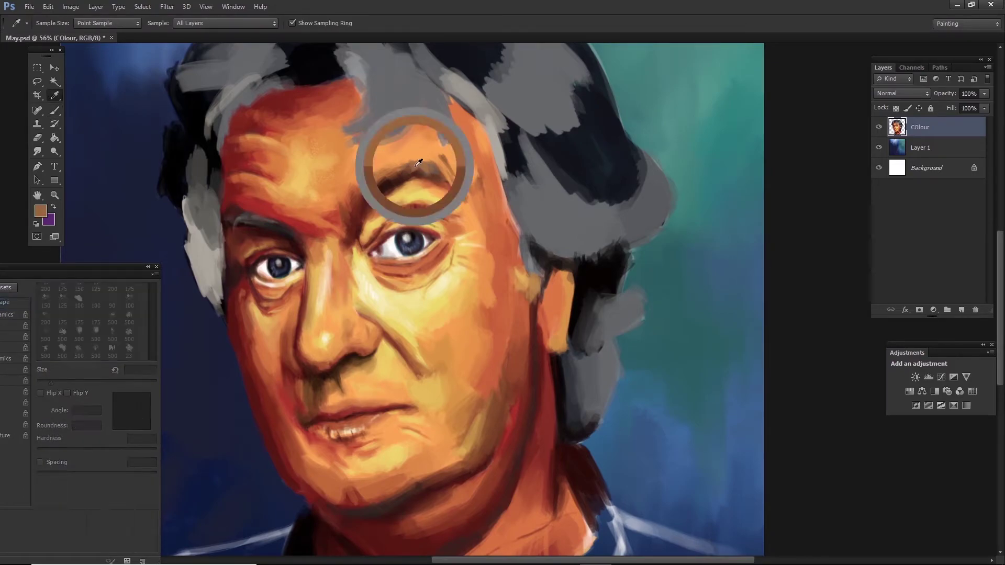
{"action": "key", "text": "bracketleft"}
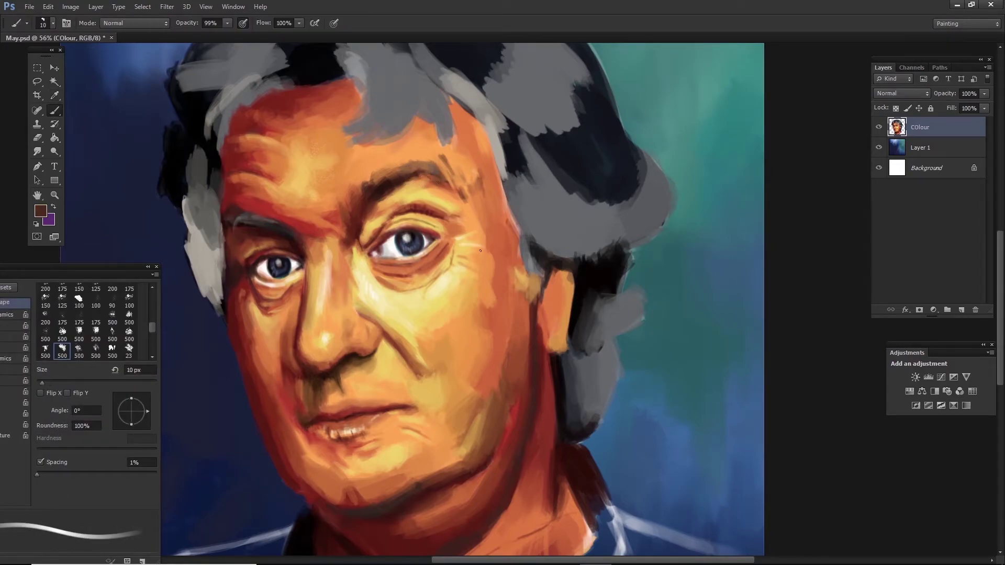
{"action": "left_click", "coordinate": [424, 168], "text": "alt"}
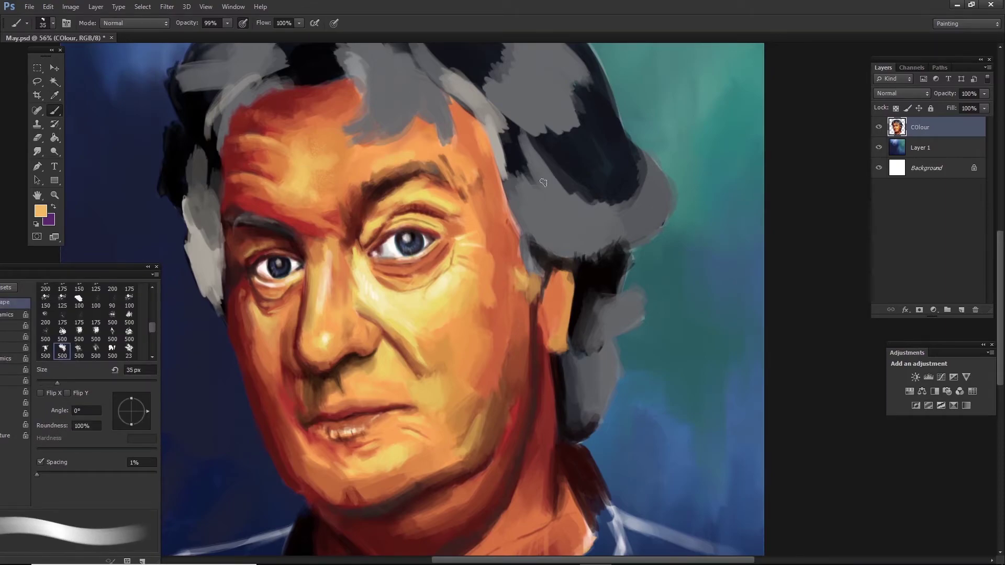
{"action": "key", "text": "bracketright"}
{"action": "left_click", "coordinate": [399, 313], "text": "alt"}
{"action": "left_click", "coordinate": [377, 167], "text": "alt"}
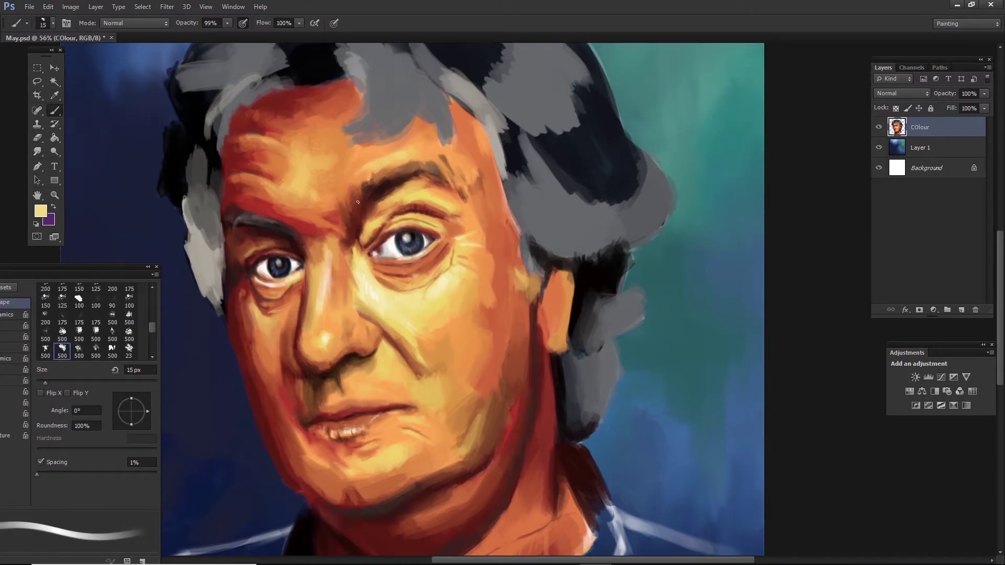
- Cover the grey patch at the top of the forehead with broad orange strokes
{"action": "mouse_move", "coordinate": [376, 143]}
{"action": "left_mouse_down"}
{"action": "mouse_move", "coordinate": [408, 173]}
{"action": "mouse_move", "coordinate": [414, 158]}
{"action": "mouse_move", "coordinate": [381, 151]}
{"action": "mouse_move", "coordinate": [477, 131]}
{"action": "mouse_move", "coordinate": [464, 177]}
{"action": "left_mouse_up"}
{"action": "key", "text": "bracketright"}
{"action": "key", "text": "bracketright"}
{"action": "key", "text": "bracketright"}
{"action": "left_click", "coordinate": [413, 142], "text": "alt"}
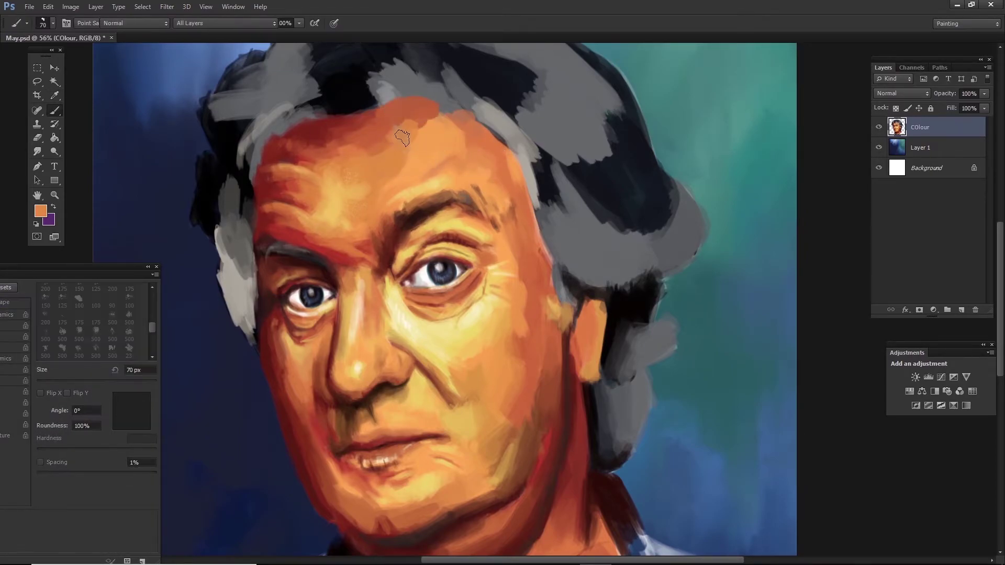
{"action": "left_click_drag", "start_coordinate": [413, 141], "coordinate": [418, 155]}
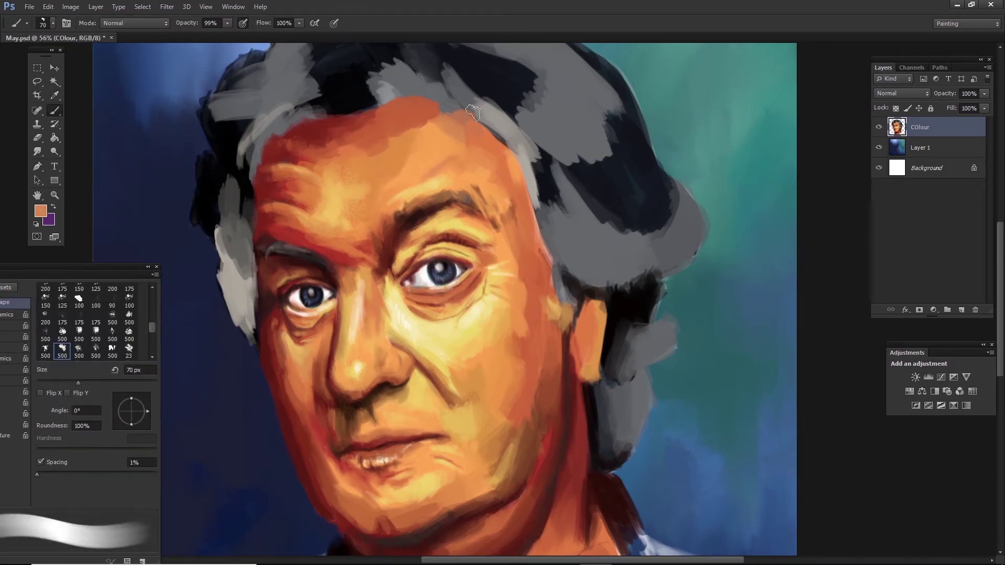
{"action": "left_click", "coordinate": [449, 116], "text": "alt"}
- Save the painting and sample lighter and deeper orange skin tones
{"action": "key", "text": "ctrl+s"}
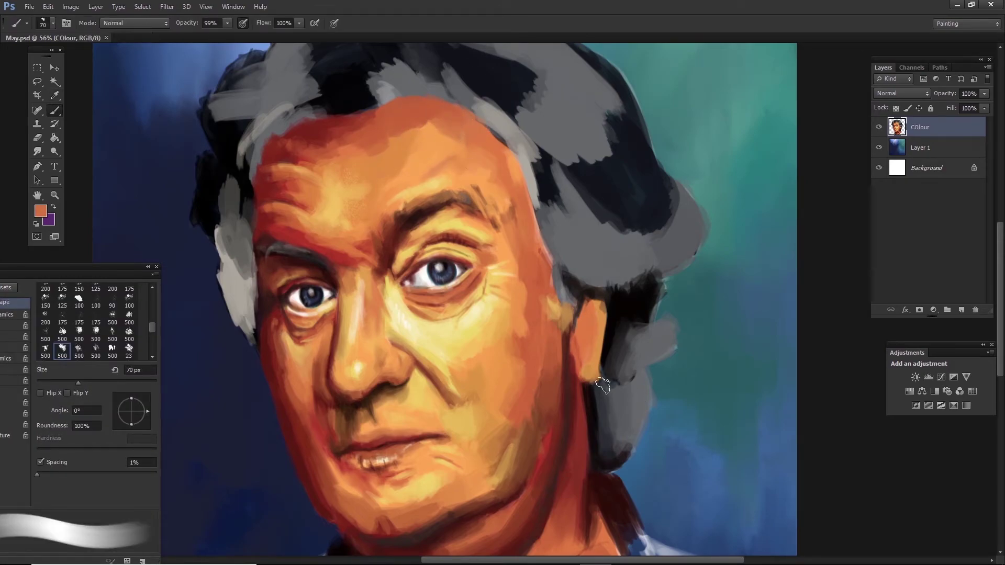
{"action": "key", "text": "bracketleft"}
{"action": "left_click", "coordinate": [486, 419], "text": "alt"}
{"action": "left_click", "coordinate": [485, 435], "text": "alt"}
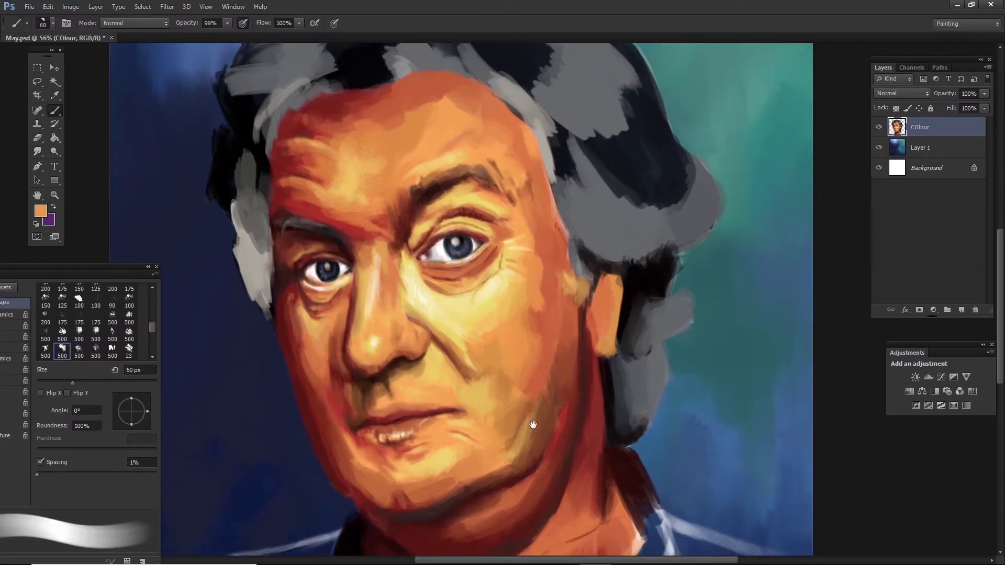
{"action": "scroll", "coordinate": [534, 424], "scroll_direction": "down", "scroll_amount": 3}
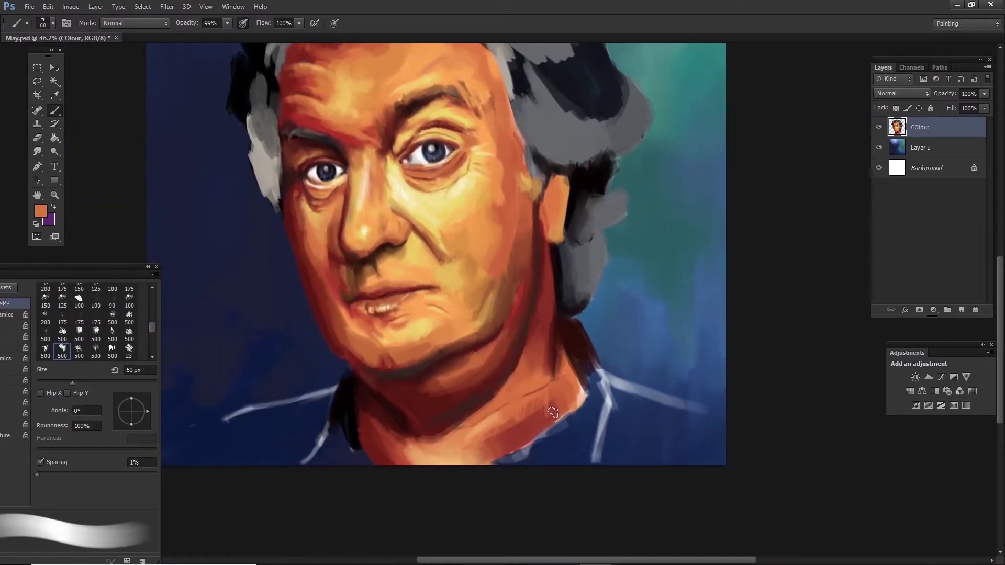
- Highlight the ear with a pale yellow stroke
{"action": "key", "text": "bracketleft"}
{"action": "key", "text": "bracketleft"}
{"action": "key", "text": "bracketleft"}
{"action": "left_click", "coordinate": [530, 366], "text": "alt"}
{"action": "key", "text": "bracketleft"}
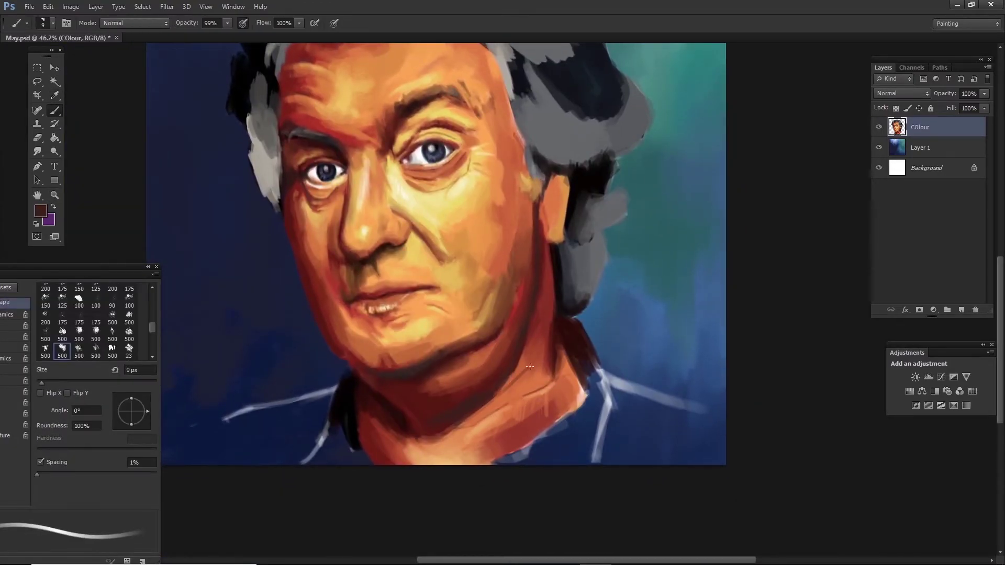
{"action": "left_click_drag", "start_coordinate": [418, 199], "coordinate": [484, 314]}
{"action": "key", "text": "bracketright"}
{"action": "key", "text": "bracketright"}
{"action": "key", "text": "bracketright"}
{"action": "left_click", "coordinate": [607, 325], "text": "alt"}
{"action": "left_click_drag", "start_coordinate": [610, 327], "coordinate": [623, 353]}
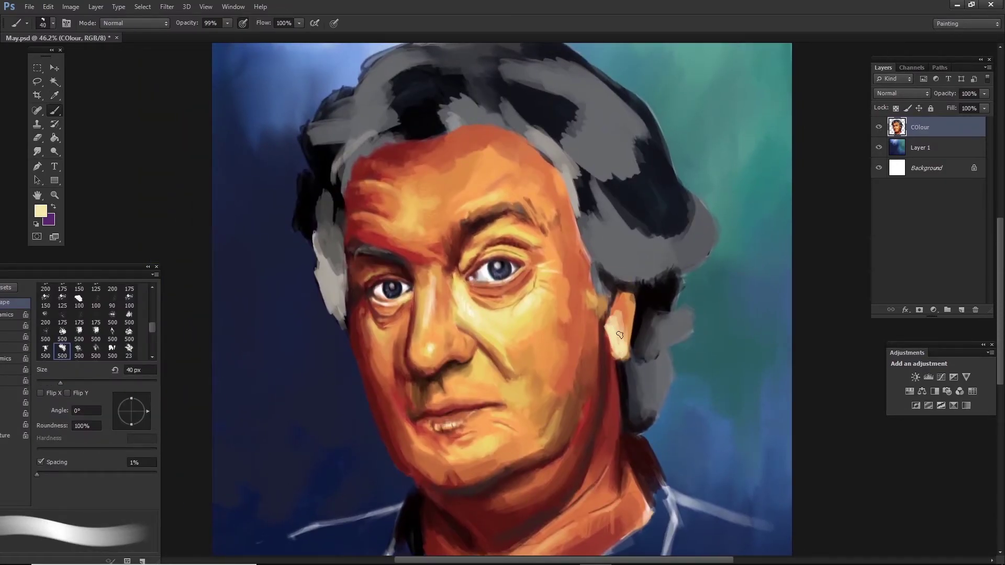
{"action": "key", "text": "bracketleft"}
{"action": "key", "text": "bracketleft"}
{"action": "key", "text": "bracketleft"}
{"action": "left_click", "coordinate": [619, 356], "text": "alt"}
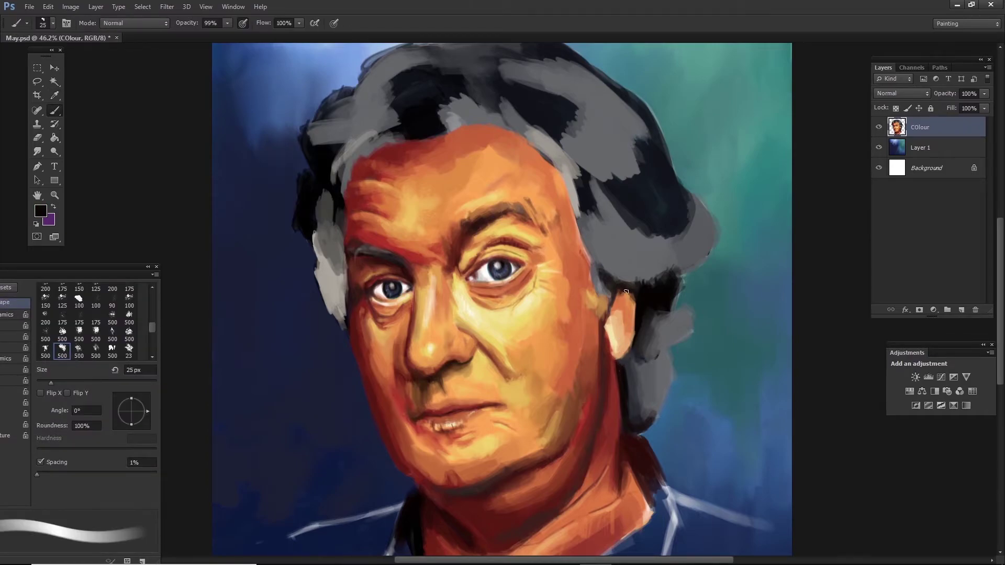
- Switch to the 200 px bristle brush preset and sample reddish orange and pale yellow
{"action": "left_click", "coordinate": [459, 325], "text": "alt"}
{"action": "scroll", "coordinate": [153, 325], "scroll_direction": "up", "scroll_amount": 2}
{"action": "scroll", "coordinate": [153, 326], "scroll_direction": "up", "scroll_amount": 1}
{"action": "left_click", "coordinate": [62, 319]}
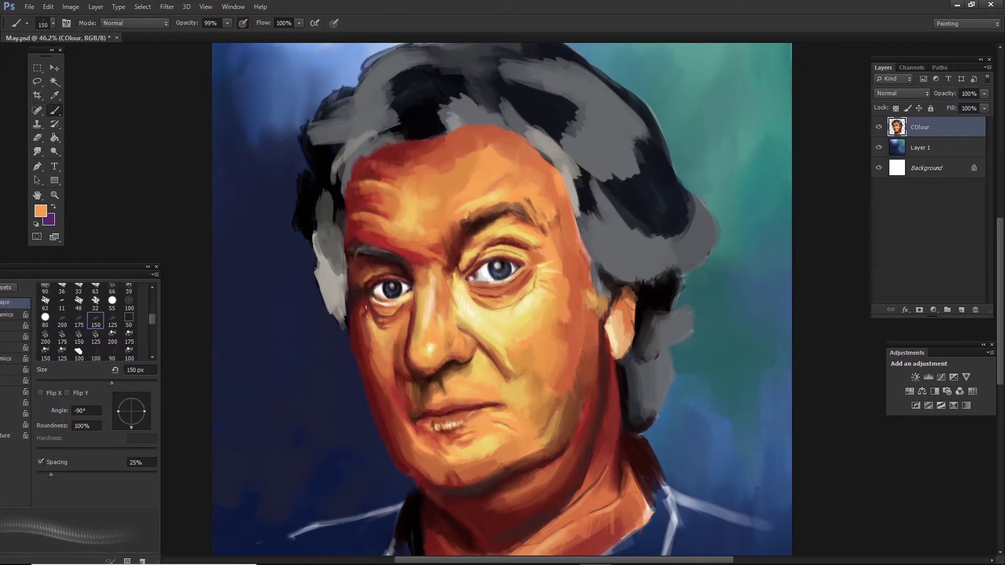
{"action": "left_click", "coordinate": [367, 389], "text": "alt"}
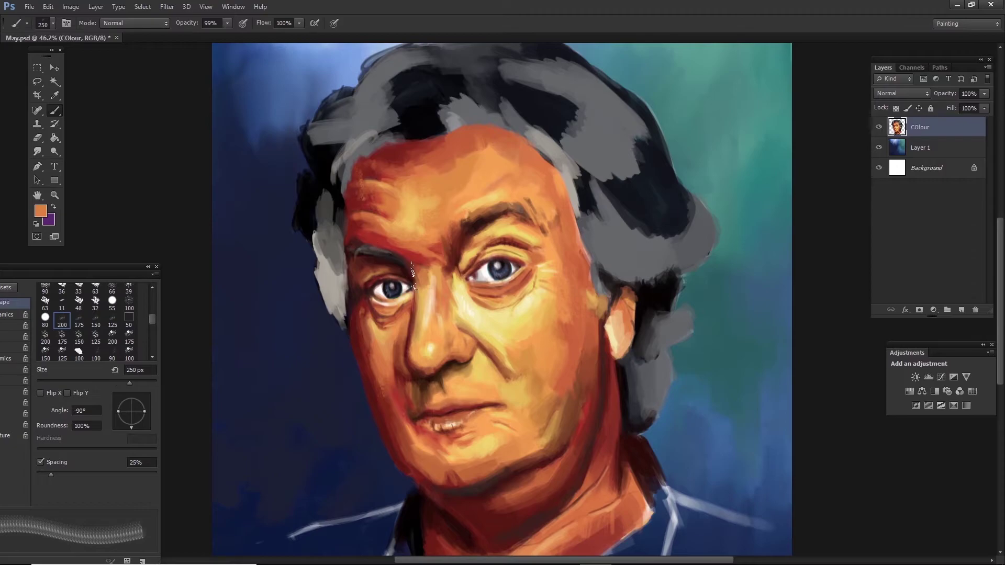
{"action": "left_click", "coordinate": [431, 189], "text": "alt"}
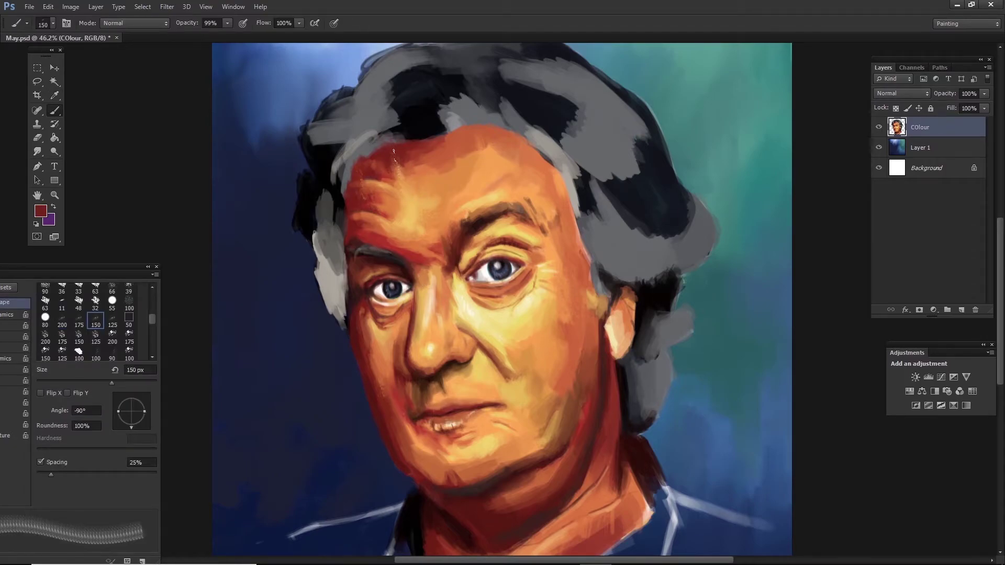
- Shade the left cheek and jawline with dark red bristle strokes
{"action": "left_click", "coordinate": [425, 476], "text": "alt"}
{"action": "left_click_drag", "start_coordinate": [401, 384], "coordinate": [388, 416]}
{"action": "left_click_drag", "start_coordinate": [407, 484], "coordinate": [413, 507]}
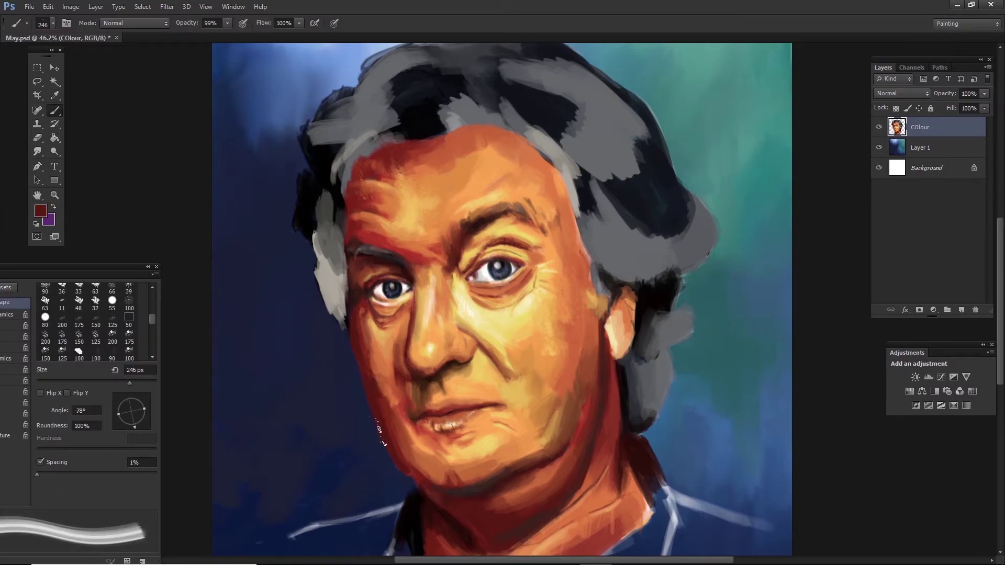
{"action": "left_click", "coordinate": [356, 323], "text": "alt"}
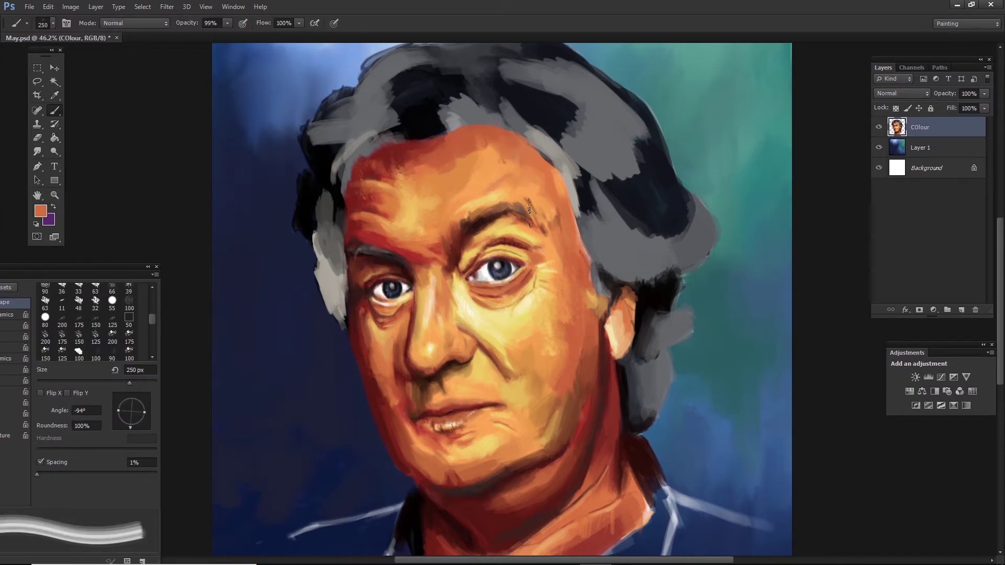
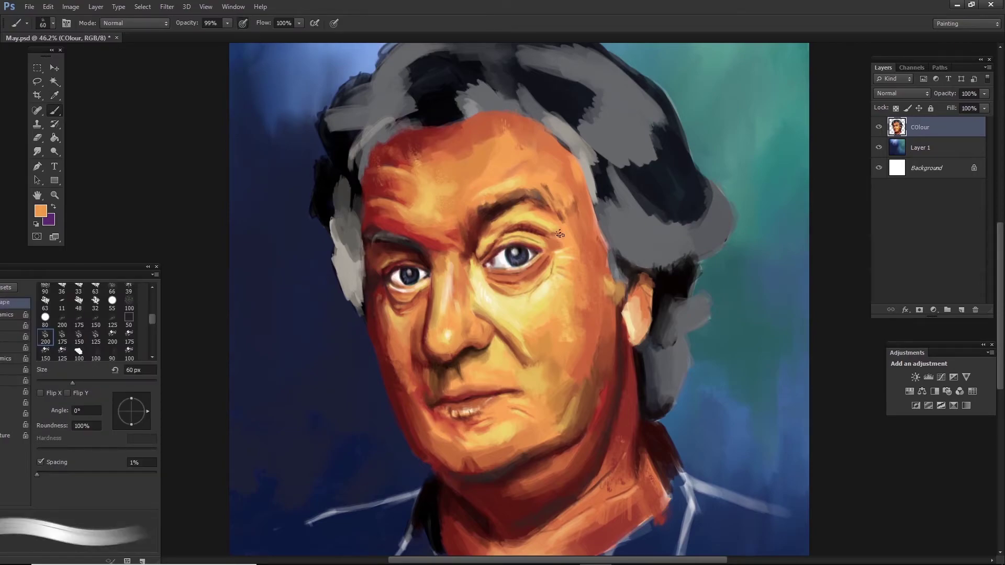
- Sample the eyebrow, pick a brownish grey and paint a stroke onto the hair
{"action": "left_click", "coordinate": [490, 211], "text": "alt"}
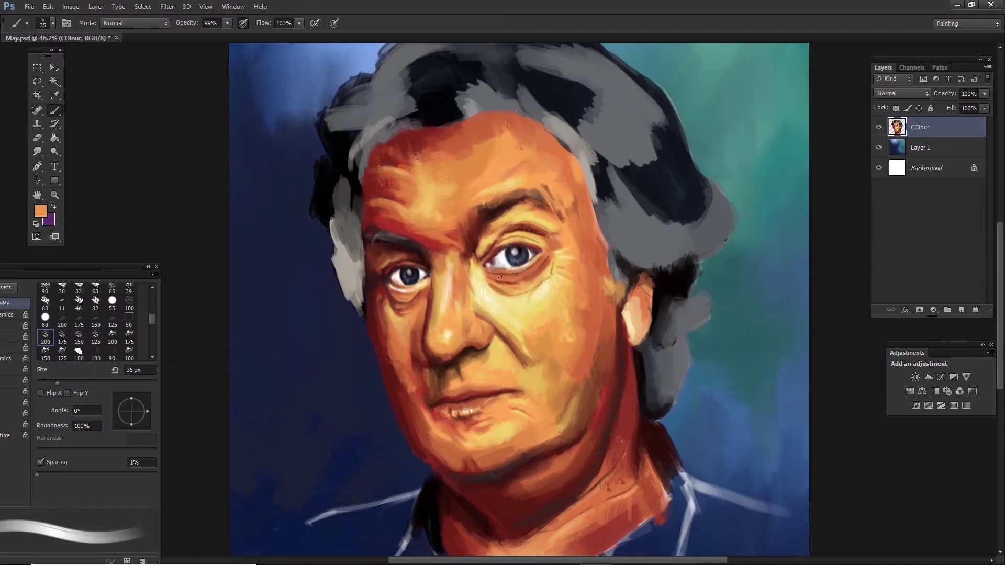
{"action": "left_click", "coordinate": [40, 210]}
{"action": "left_click", "coordinate": [733, 464]}
{"action": "key", "text": "Return"}
{"action": "left_click_drag", "start_coordinate": [325, 168], "coordinate": [333, 193]}
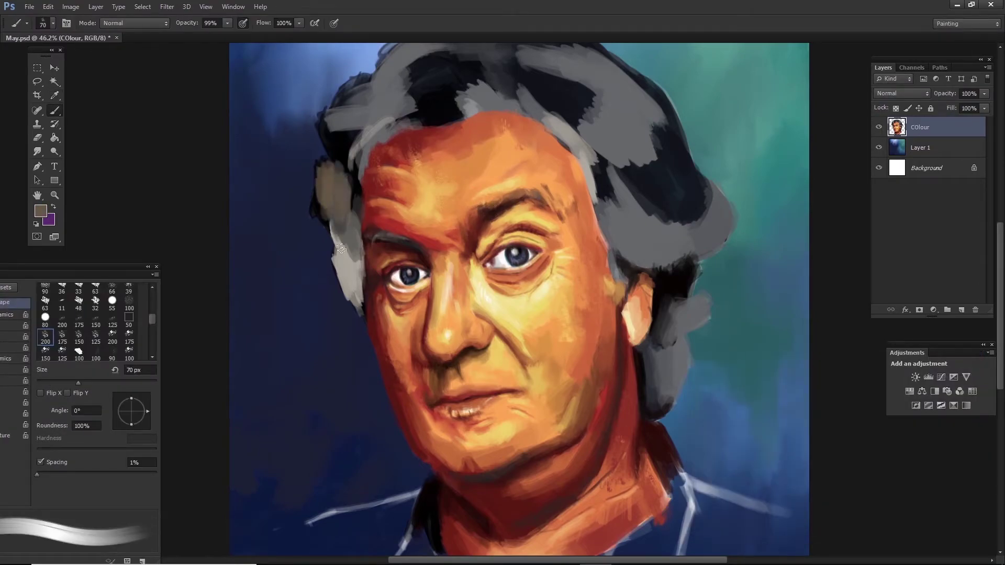
- Switch to a darker brown and paint broad strokes over the hair and crown
{"action": "left_click", "coordinate": [40, 211]}
{"action": "left_click", "coordinate": [780, 490]}
{"action": "key", "text": "Return"}
{"action": "left_click_drag", "start_coordinate": [329, 204], "coordinate": [360, 172]}
{"action": "key", "text": "bracketleft"}
{"action": "key", "text": "bracketleft"}
{"action": "mouse_move", "coordinate": [341, 215]}
{"action": "left_mouse_down"}
{"action": "mouse_move", "coordinate": [344, 181]}
{"action": "mouse_move", "coordinate": [308, 211]}
{"action": "left_mouse_up"}
{"action": "key", "text": "bracketright"}
{"action": "key", "text": "bracketright"}
{"action": "left_click_drag", "start_coordinate": [404, 117], "coordinate": [373, 141]}
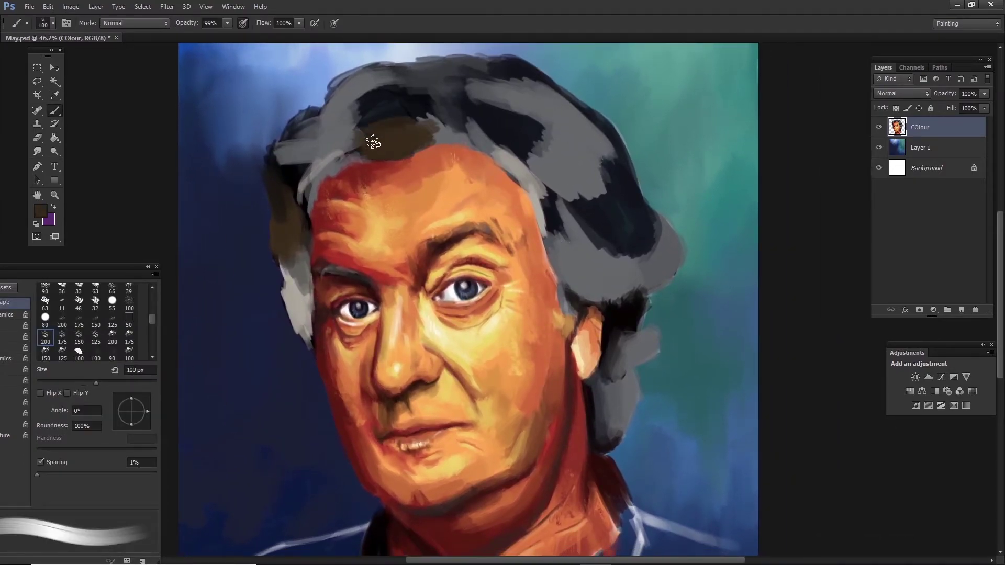
{"action": "left_click_drag", "start_coordinate": [430, 103], "coordinate": [408, 120]}
- Paint a brown stroke on the right-side hair with an angled tip, then zoom closer
{"action": "key", "text": "period"}
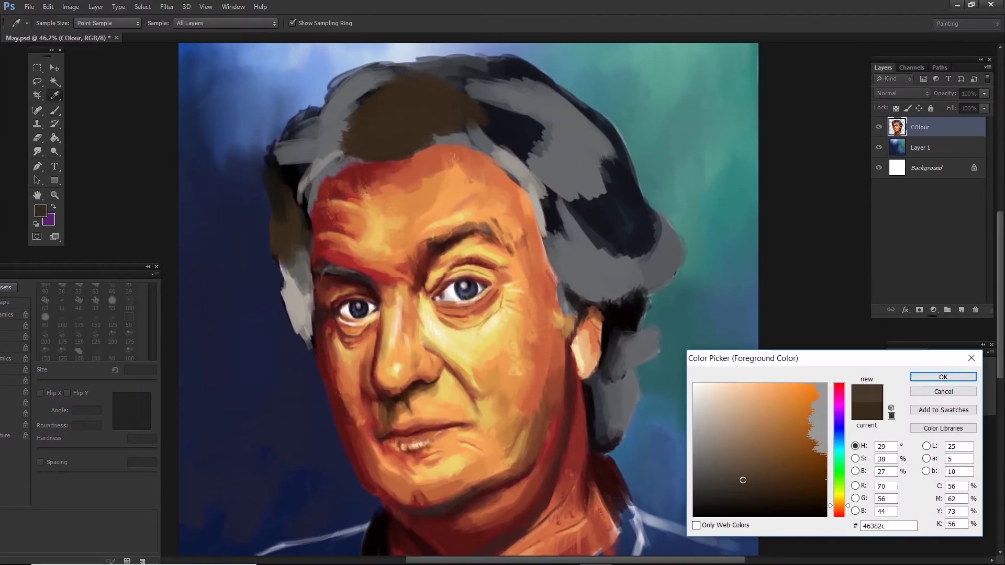
{"action": "key", "text": "comma"}
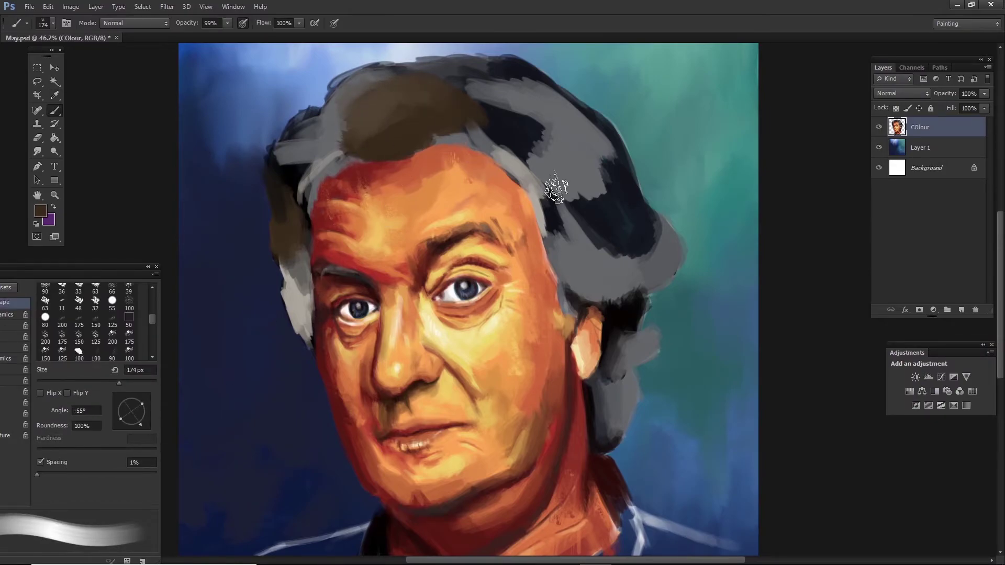
{"action": "mouse_move", "coordinate": [518, 167]}
{"action": "left_mouse_down"}
{"action": "mouse_move", "coordinate": [588, 218]}
{"action": "mouse_move", "coordinate": [575, 180]}
{"action": "left_mouse_up"}
{"action": "key", "text": "bracketleft"}
{"action": "key", "text": "bracketleft"}
{"action": "key", "text": "bracketleft"}
{"action": "key", "text": "period"}
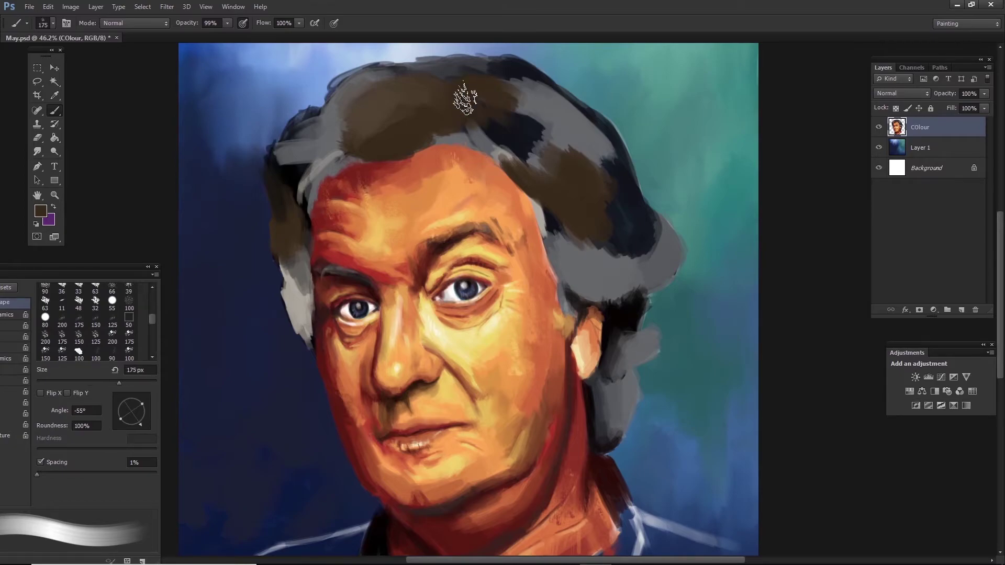
{"action": "key", "text": "bracketleft"}
{"action": "key", "text": "bracketleft"}
{"action": "key", "text": "bracketleft"}
{"action": "key", "text": "bracketright"}
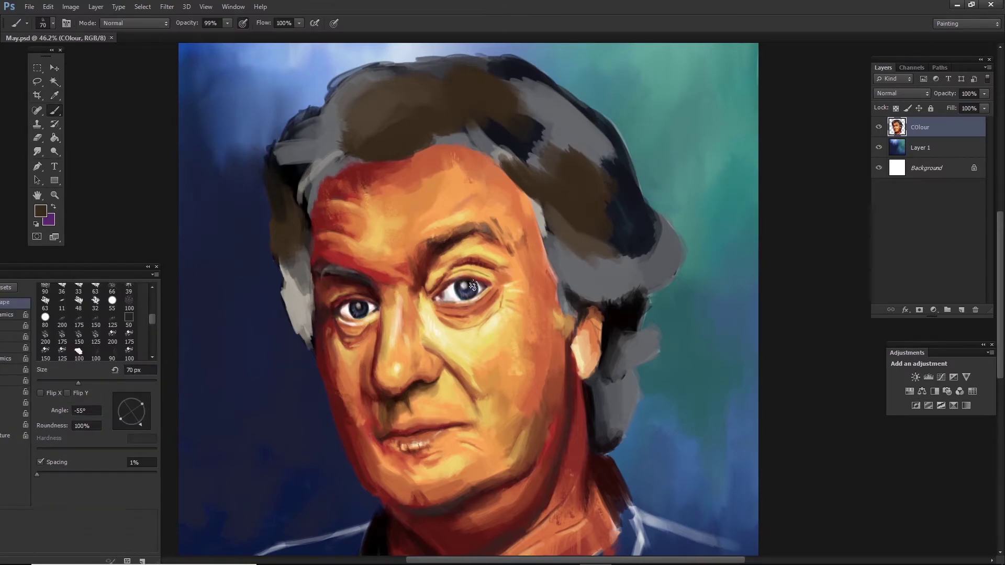
{"action": "key", "text": "bracketright"}
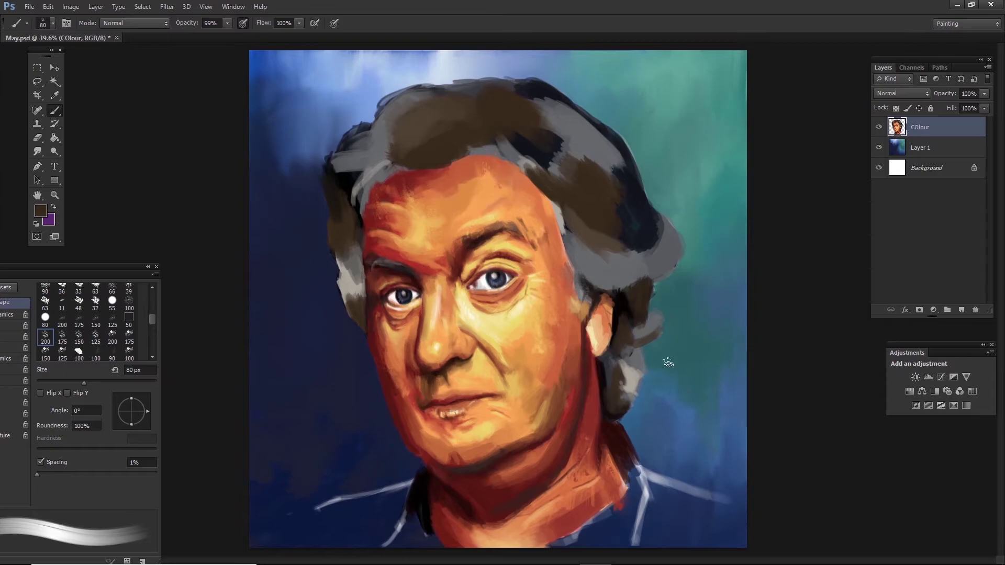
{"action": "key", "text": "period"}
{"action": "left_click_drag", "start_coordinate": [667, 359], "coordinate": [652, 356]}
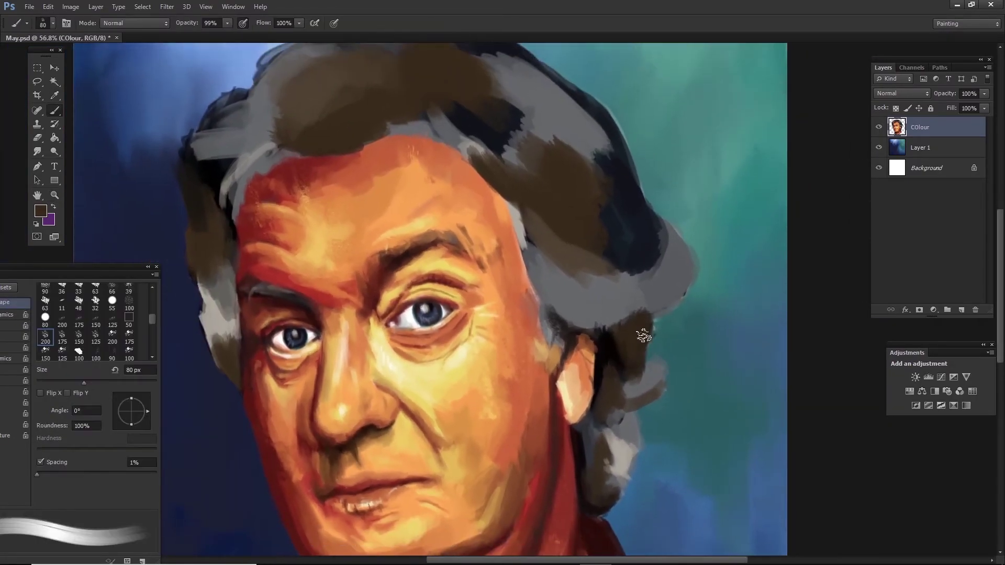
- Paint sampled grey along the hair edge and light beige over the temple hair
{"action": "left_click", "coordinate": [662, 306], "text": "alt"}
{"action": "left_click_drag", "start_coordinate": [654, 319], "coordinate": [575, 305]}
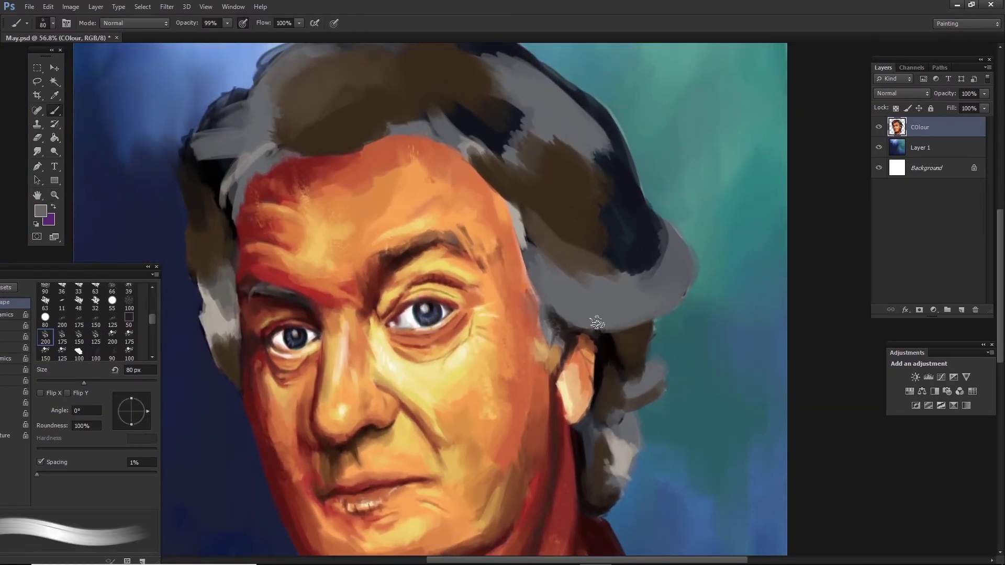
{"action": "left_click", "coordinate": [699, 419]}
{"action": "key", "text": "Return"}
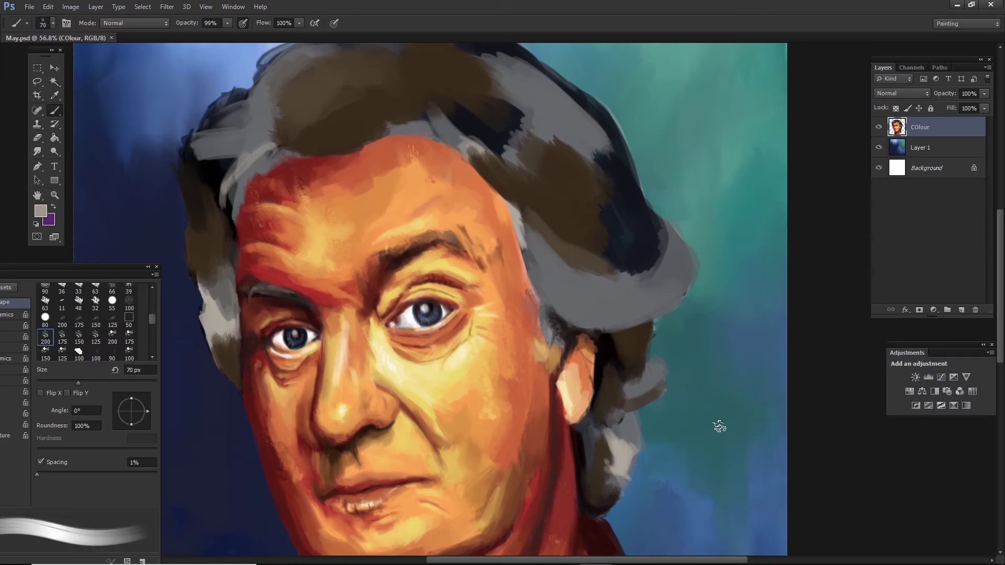
{"action": "key", "text": "bracketright"}
{"action": "key", "text": "bracketright"}
{"action": "key", "text": "bracketright"}
{"action": "key", "text": "bracketleft"}
{"action": "key", "text": "bracketleft"}
{"action": "key", "text": "bracketleft"}
{"action": "mouse_move", "coordinate": [546, 250]}
{"action": "left_mouse_down"}
{"action": "mouse_move", "coordinate": [560, 293]}
{"action": "mouse_move", "coordinate": [571, 286]}
{"action": "left_mouse_up"}
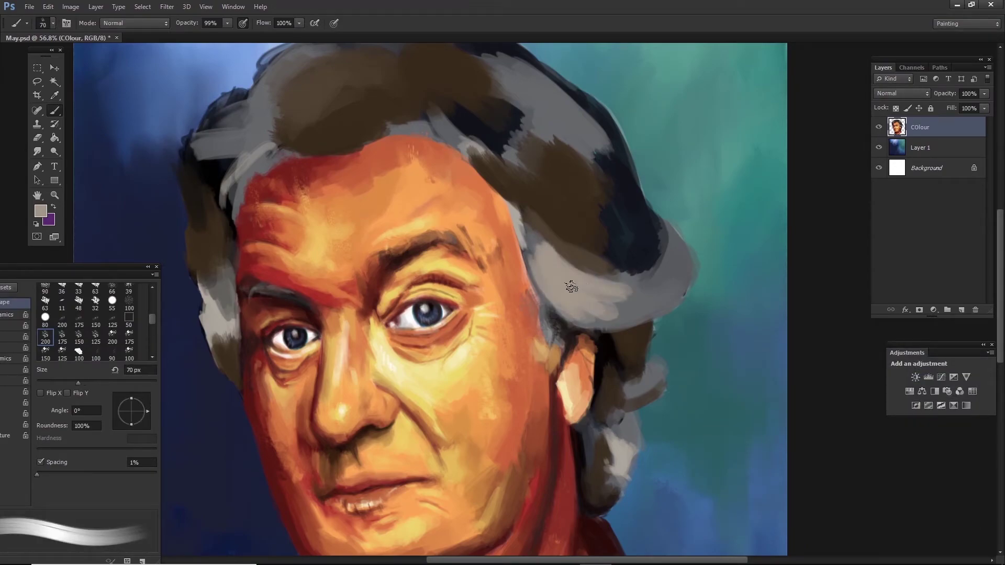
- Sample browns and a light grey-beige, and cover brown temple hair with a light stroke
{"action": "left_click", "coordinate": [532, 237], "text": "alt"}
{"action": "key", "text": "bracketright"}
{"action": "key", "text": "bracketright"}
{"action": "key", "text": "bracketright"}
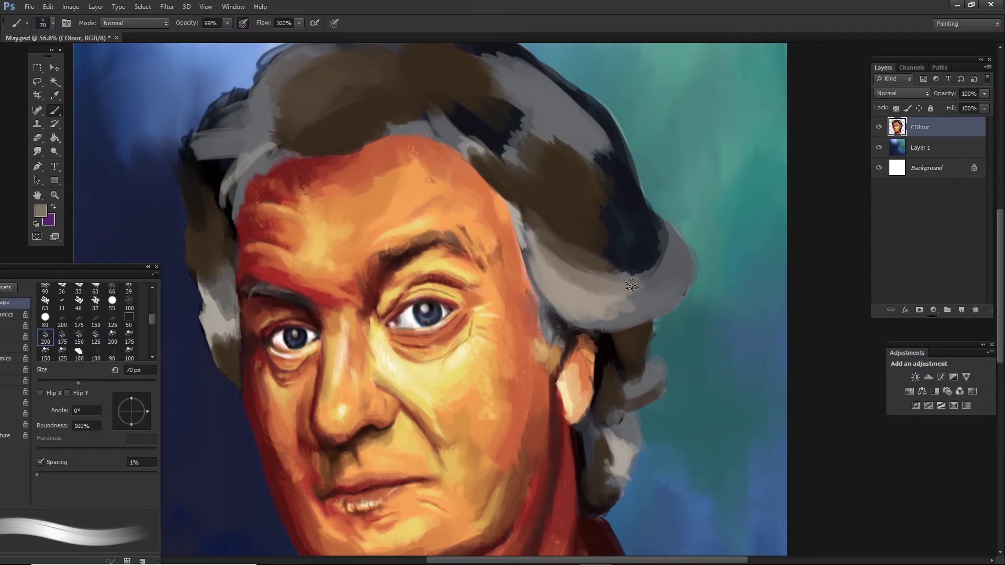
{"action": "key", "text": "bracketleft"}
{"action": "key", "text": "bracketleft"}
{"action": "left_click", "coordinate": [661, 274], "text": "alt"}
{"action": "left_click", "coordinate": [658, 272], "text": "alt"}
{"action": "key", "text": "bracketright"}
{"action": "key", "text": "bracketright"}
{"action": "left_click_drag", "start_coordinate": [657, 271], "coordinate": [596, 319]}
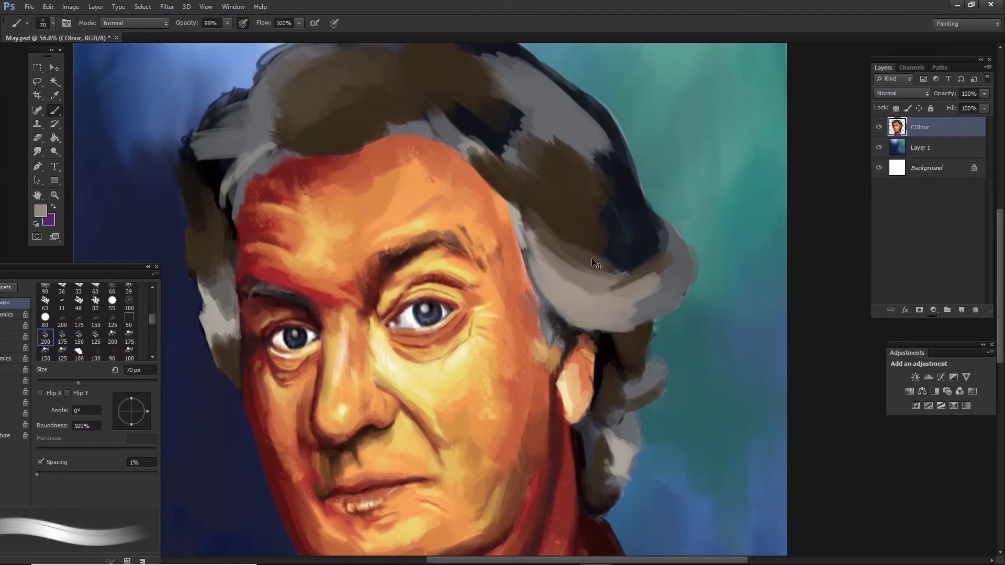
- Paint the hair edge toward the teal background and extend it in light grey
{"action": "key", "text": "bracketleft"}
{"action": "key", "text": "bracketleft"}
{"action": "key", "text": "bracketleft"}
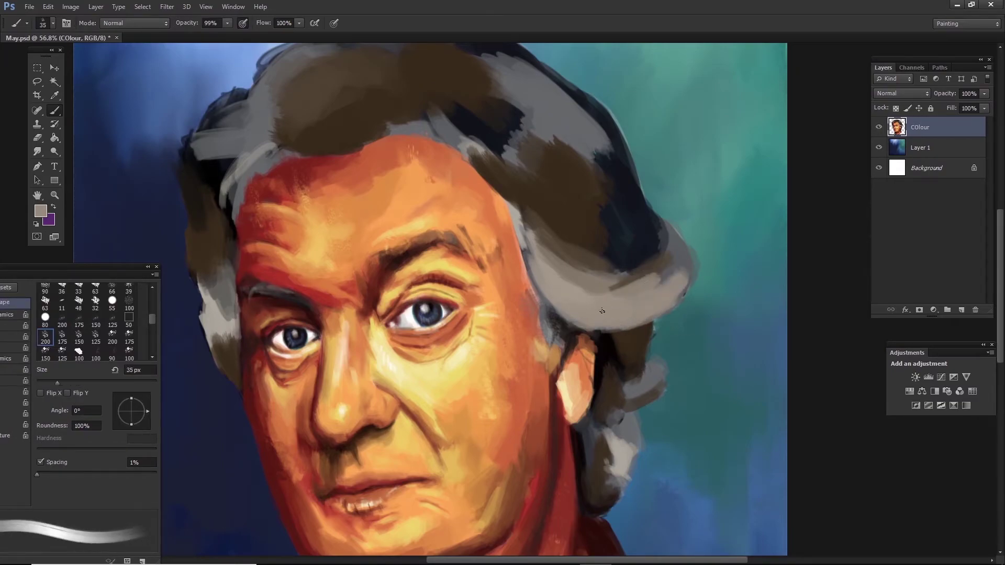
{"action": "key", "text": "bracketleft"}
{"action": "key", "text": "bracketleft"}
{"action": "left_click", "coordinate": [690, 258], "text": "alt"}
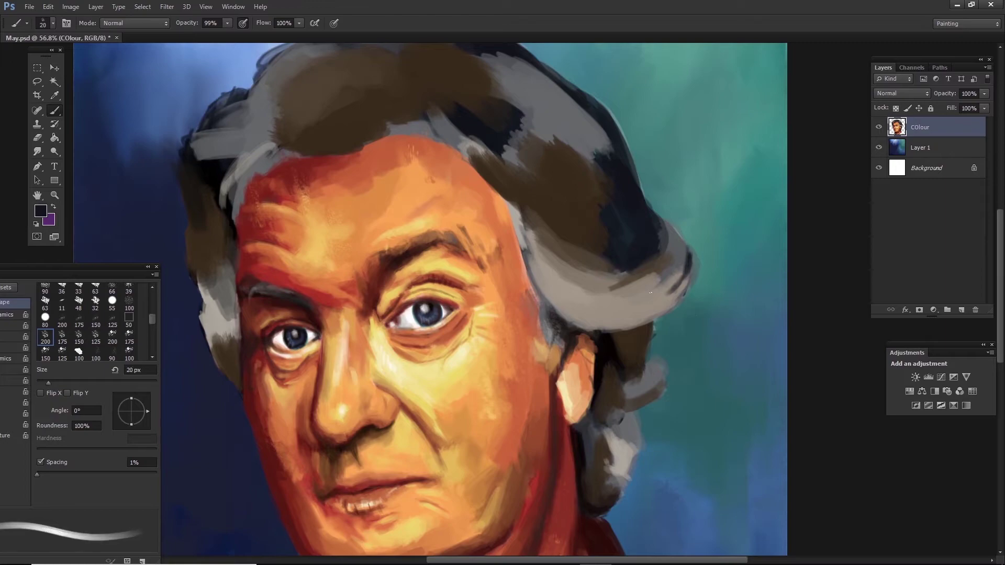
{"action": "key", "text": "bracketright"}
{"action": "key", "text": "bracketright"}
{"action": "left_click_drag", "start_coordinate": [680, 306], "coordinate": [656, 231]}
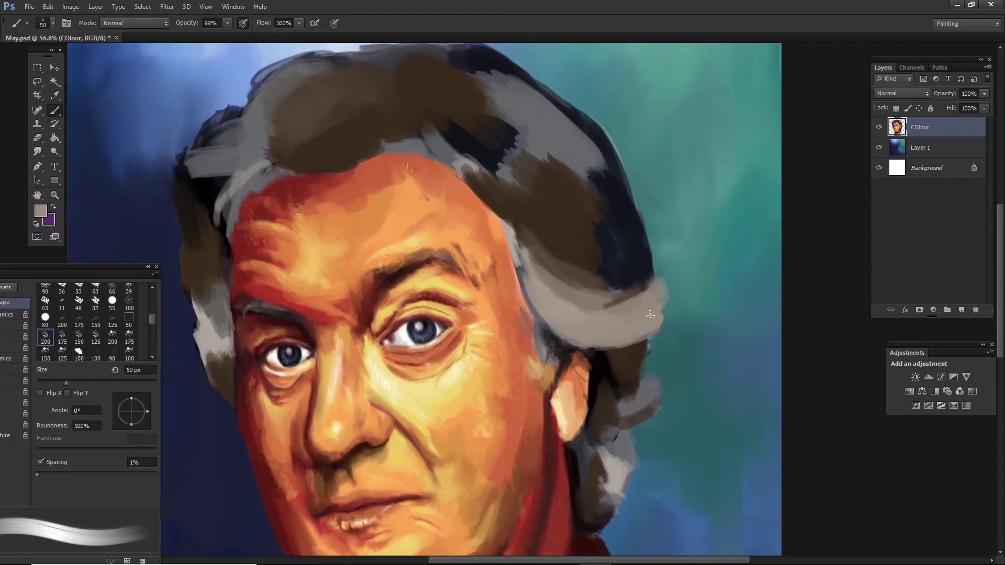
{"action": "left_click_drag", "start_coordinate": [649, 314], "coordinate": [649, 333]}
- Sample dark brown and shade the tip of the sweeping hair lock
{"action": "key", "text": "bracketleft"}
{"action": "key", "text": "bracketleft"}
{"action": "key", "text": "bracketleft"}
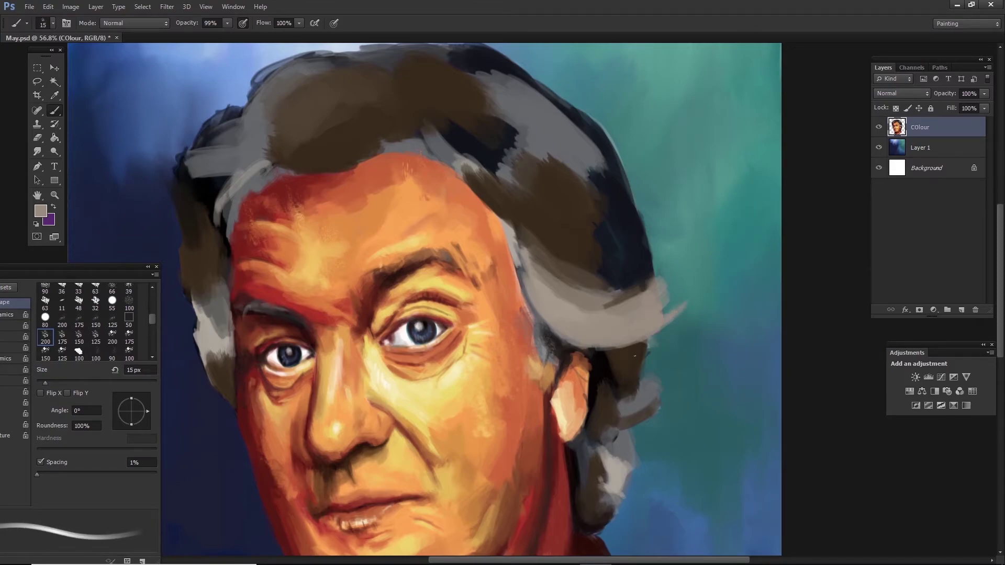
{"action": "key", "text": "bracketright"}
{"action": "key", "text": "bracketright"}
{"action": "key", "text": "bracketright"}
{"action": "left_click", "coordinate": [649, 293], "text": "alt"}
{"action": "left_click_drag", "start_coordinate": [680, 309], "coordinate": [669, 285]}
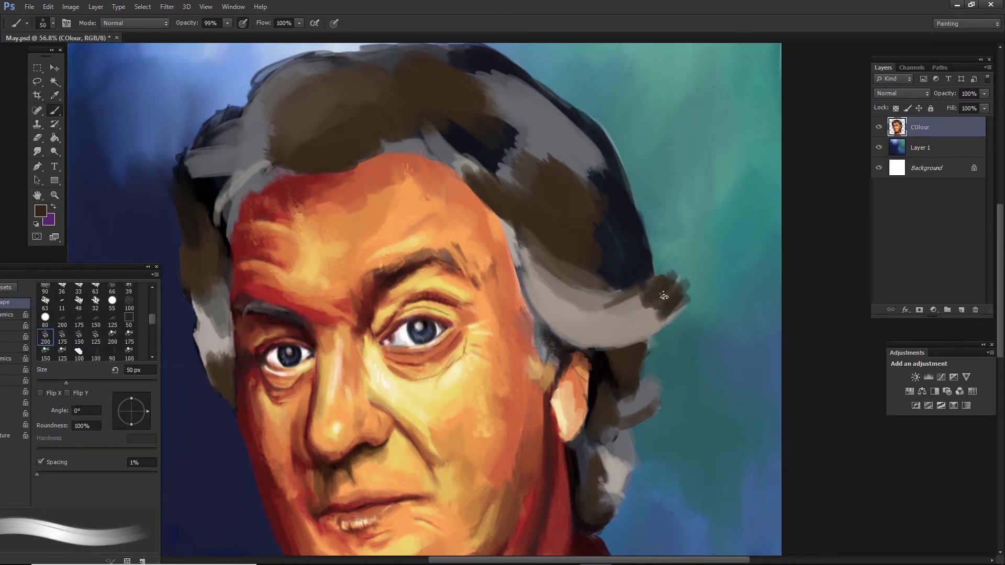
{"action": "key", "text": "bracketleft"}
{"action": "key", "text": "bracketleft"}
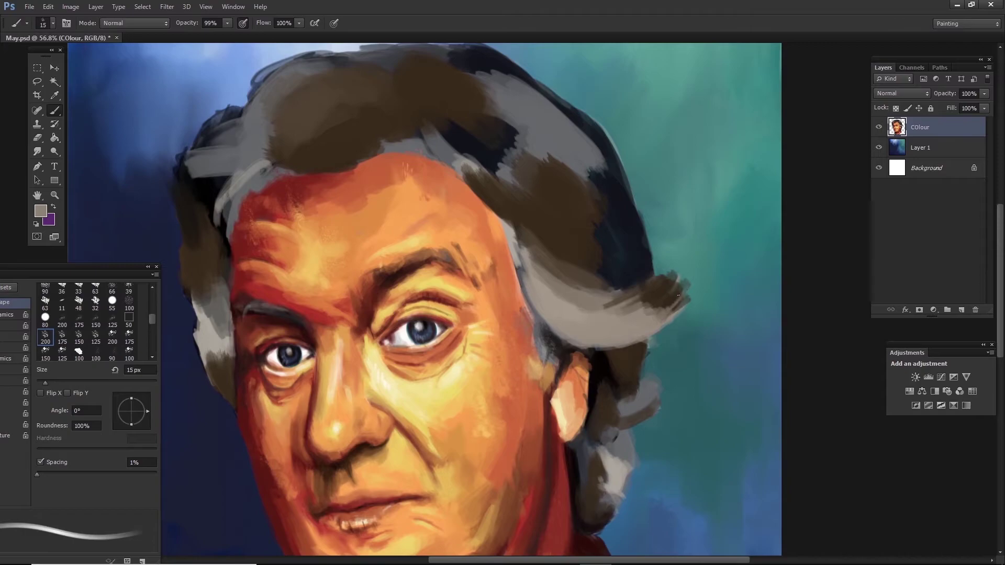
{"action": "mouse_move", "coordinate": [680, 293]}
{"action": "left_mouse_down"}
{"action": "mouse_move", "coordinate": [549, 190]}
{"action": "mouse_move", "coordinate": [632, 252]}
{"action": "mouse_move", "coordinate": [524, 260]}
{"action": "left_mouse_up"}
{"action": "key", "text": "bracketleft"}
{"action": "key", "text": "bracketright"}
{"action": "key", "text": "bracketright"}
- Sample dark brown and light grey from the hair while adjusting view and brush size
{"action": "left_click", "coordinate": [595, 284], "text": "alt"}
{"action": "scroll", "coordinate": [595, 284], "scroll_direction": "up", "scroll_amount": 1}
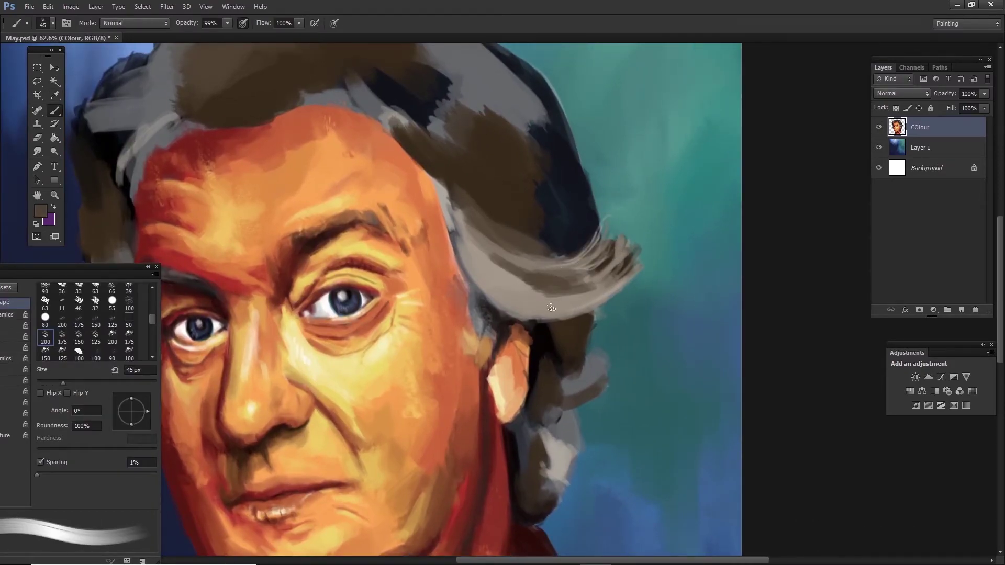
{"action": "scroll", "coordinate": [551, 308], "scroll_direction": "down", "scroll_amount": 1}
{"action": "key", "text": "bracketright"}
{"action": "key", "text": "bracketright"}
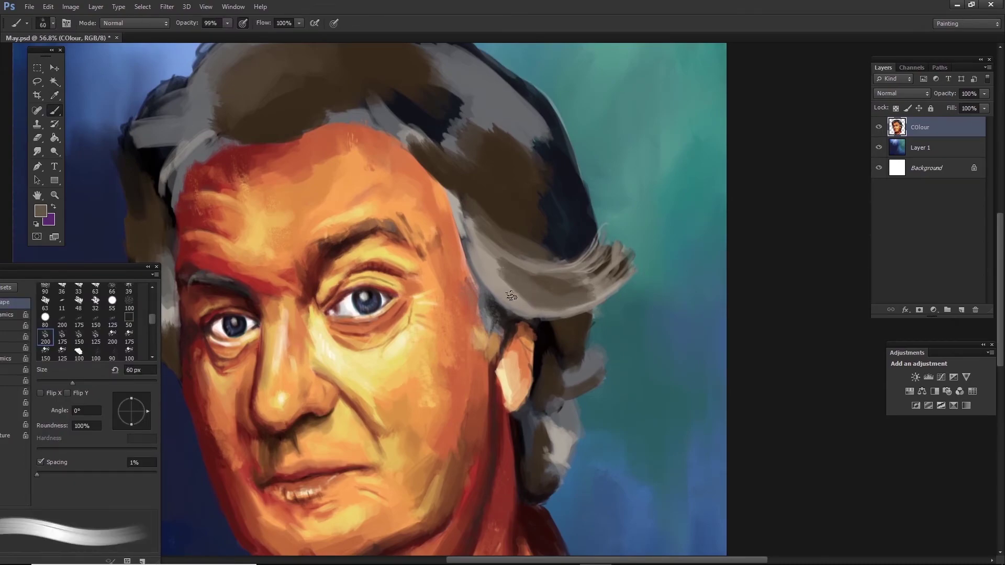
{"action": "key", "text": "bracketleft"}
{"action": "left_click_drag", "start_coordinate": [463, 218], "coordinate": [508, 251]}
{"action": "left_click", "coordinate": [491, 236], "text": "alt"}
{"action": "key", "text": "bracketleft"}
{"action": "key", "text": "bracketleft"}
- Paint light grey strokes into the hair just above the forehead
{"action": "left_click", "coordinate": [465, 215], "text": "alt"}
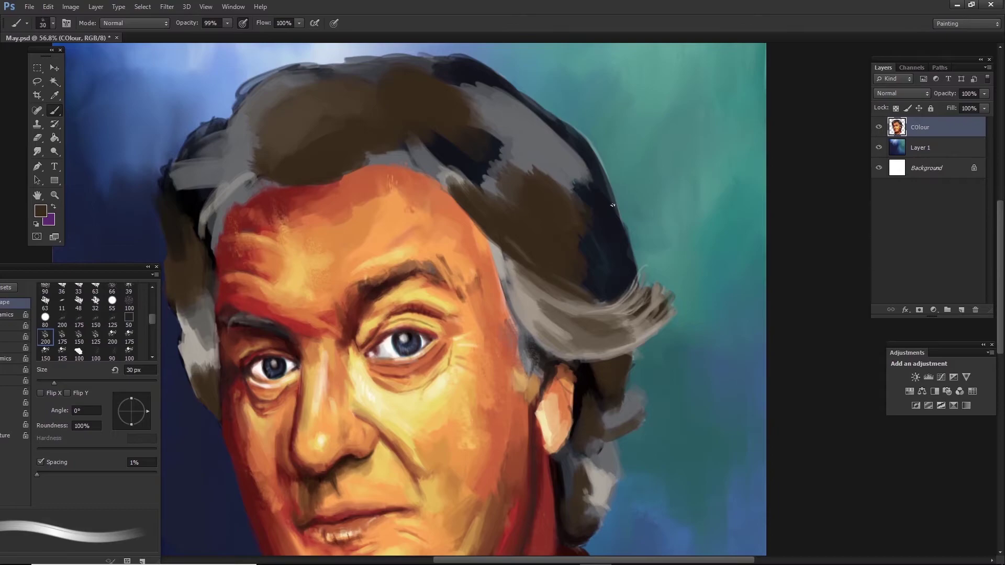
{"action": "key", "text": "bracketright"}
{"action": "key", "text": "bracketright"}
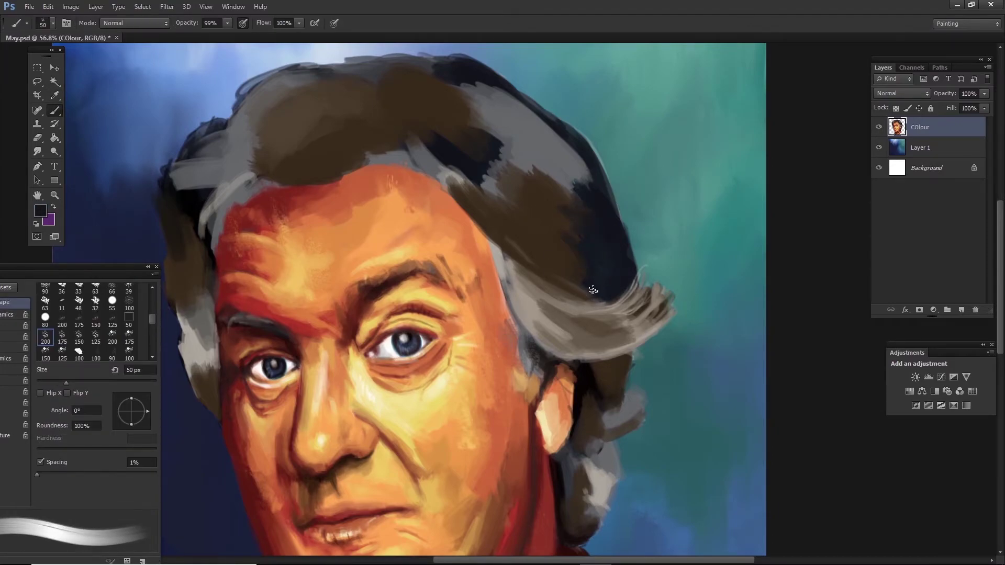
{"action": "key", "text": "bracketleft"}
{"action": "key", "text": "bracketleft"}
{"action": "key", "text": "bracketleft"}
{"action": "left_click", "coordinate": [551, 233], "text": "alt"}
{"action": "left_click", "coordinate": [443, 159], "text": "alt"}
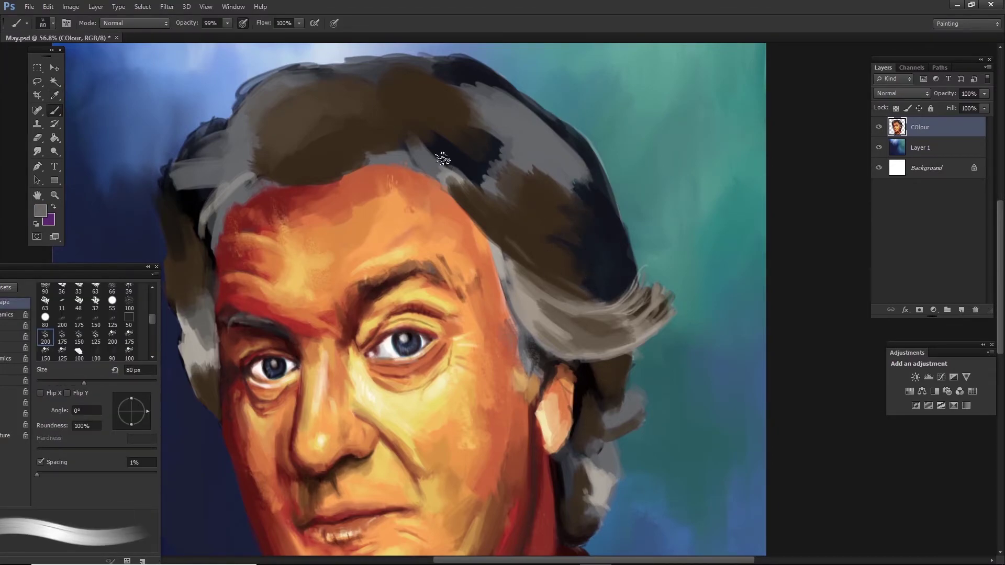
{"action": "left_click_drag", "start_coordinate": [434, 152], "coordinate": [515, 208]}
{"action": "key", "text": "bracketright"}
{"action": "key", "text": "bracketright"}
{"action": "mouse_move", "coordinate": [484, 178]}
{"action": "left_mouse_down"}
{"action": "mouse_move", "coordinate": [419, 142]}
{"action": "mouse_move", "coordinate": [488, 164]}
{"action": "left_mouse_up"}
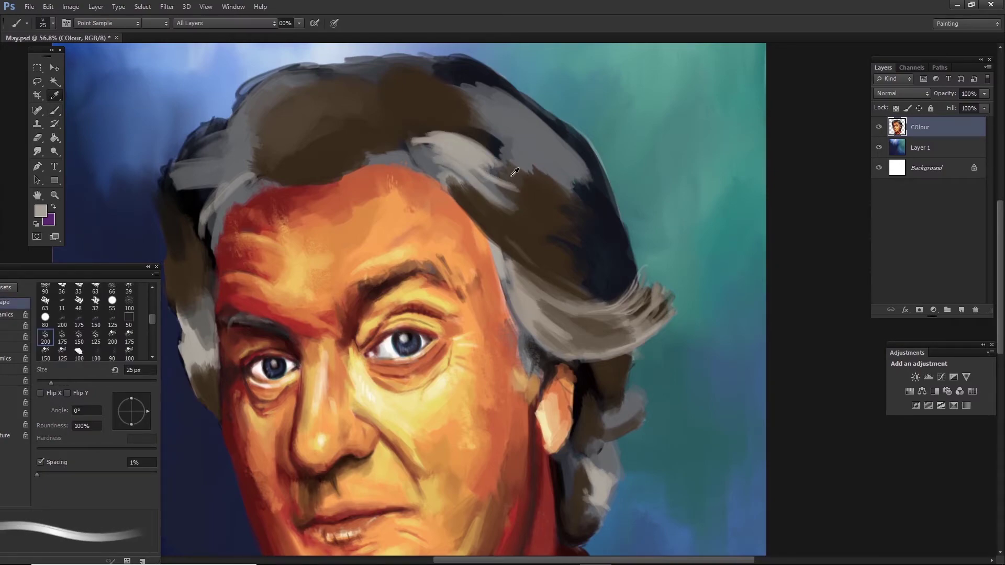
- Cover the grey strands across the top of the hair with dark brown
{"action": "key", "text": "bracketleft"}
{"action": "key", "text": "bracketleft"}
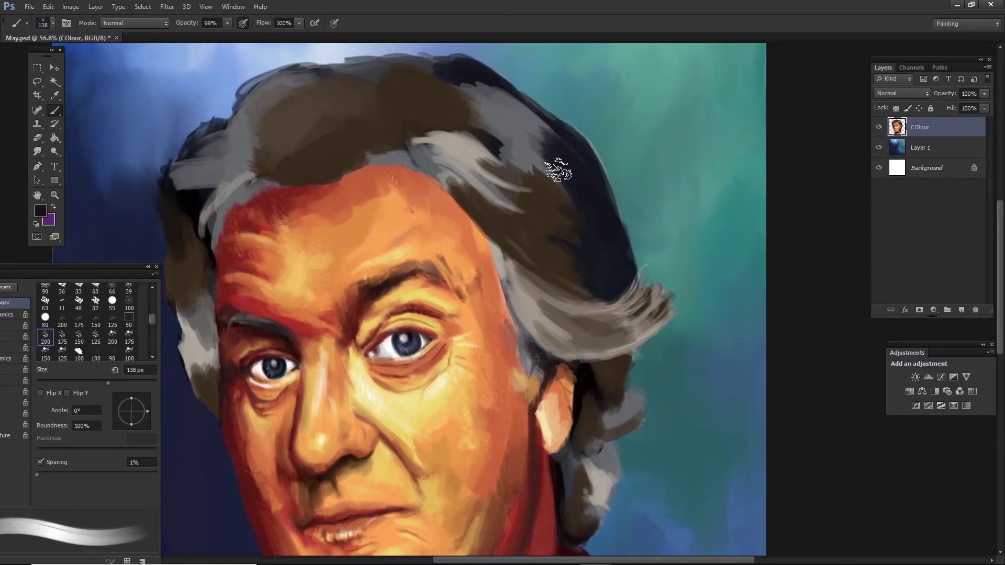
{"action": "left_click", "coordinate": [508, 134], "text": "alt"}
{"action": "left_click", "coordinate": [466, 67], "text": "alt"}
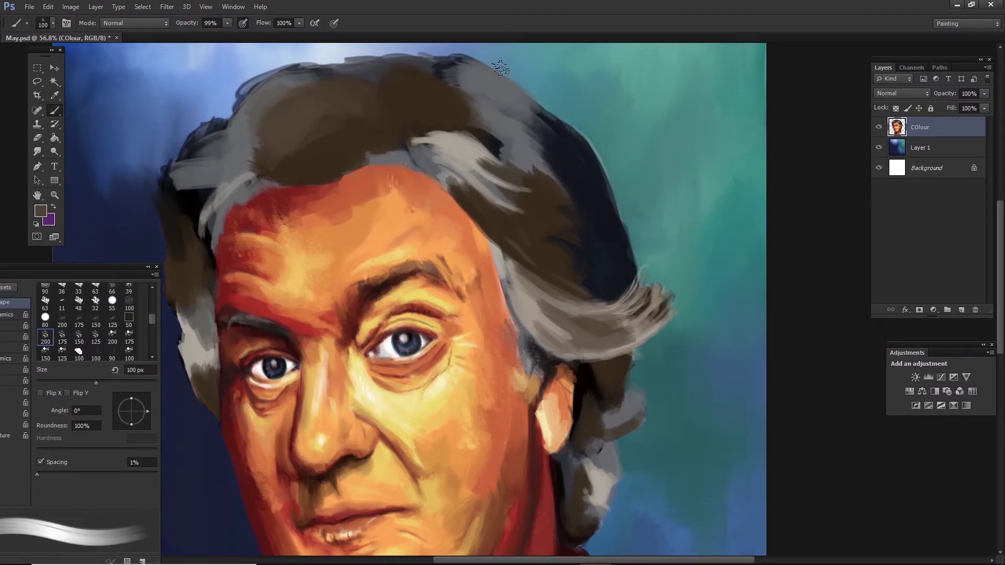
{"action": "key", "text": "bracketleft"}
{"action": "key", "text": "bracketleft"}
{"action": "key", "text": "bracketleft"}
{"action": "left_click_drag", "start_coordinate": [537, 107], "coordinate": [453, 79]}
{"action": "key", "text": "bracketright"}
{"action": "key", "text": "bracketright"}
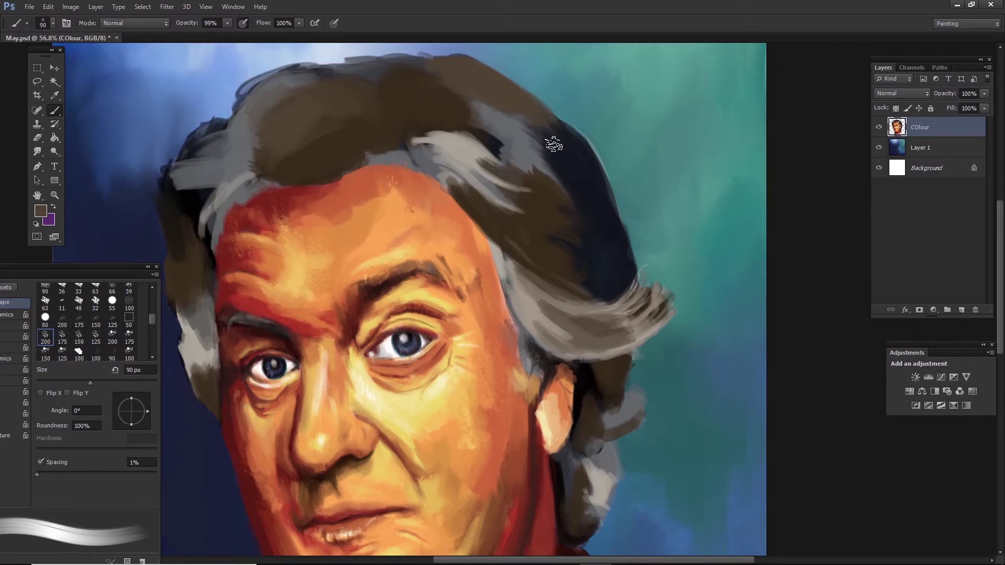
{"action": "left_click", "coordinate": [554, 144], "text": "alt"}
{"action": "key", "text": "bracketleft"}
{"action": "key", "text": "bracketleft"}
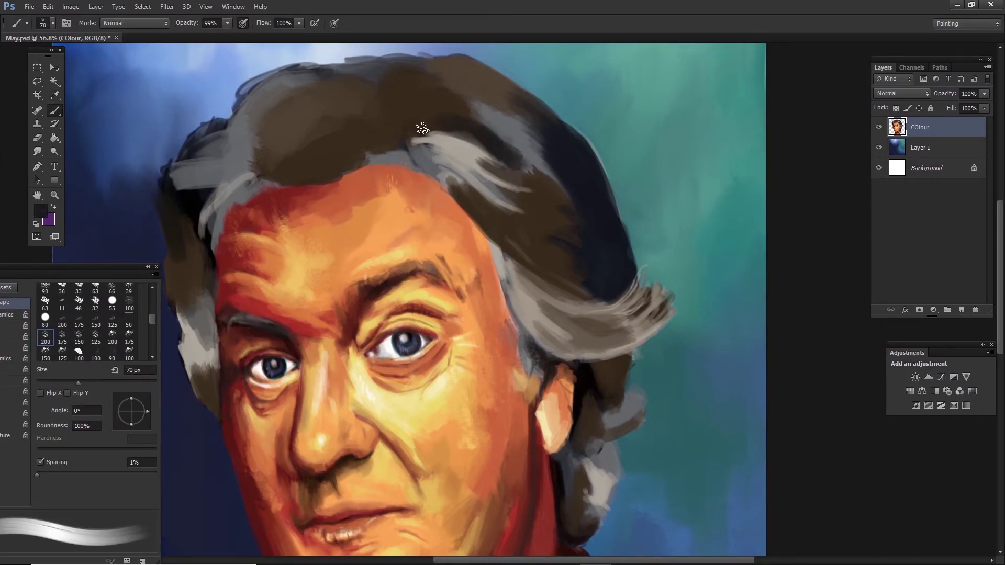
{"action": "left_click_drag", "start_coordinate": [424, 131], "coordinate": [555, 145]}
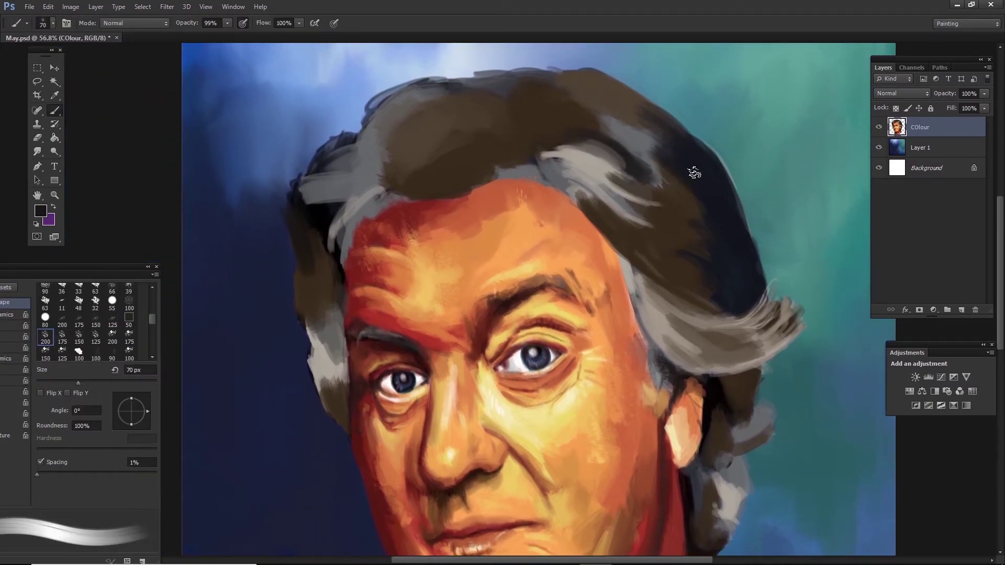
- Sample the orange skin tone, paint the upper forehead, then zoom out to the whole head
{"action": "left_click", "coordinate": [643, 138], "text": "alt"}
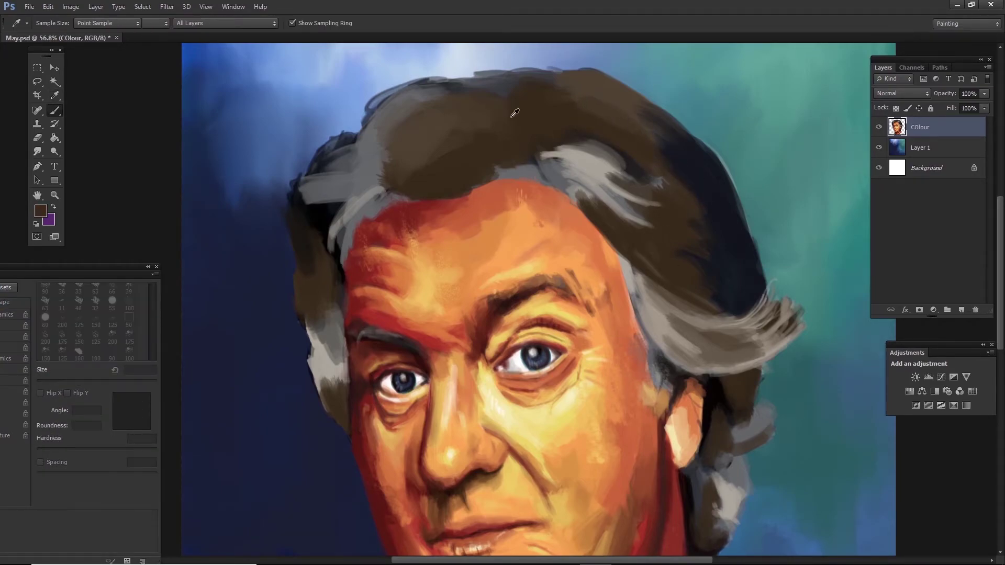
{"action": "left_click", "coordinate": [574, 231], "text": "alt"}
{"action": "left_click_drag", "start_coordinate": [555, 191], "coordinate": [490, 157]}
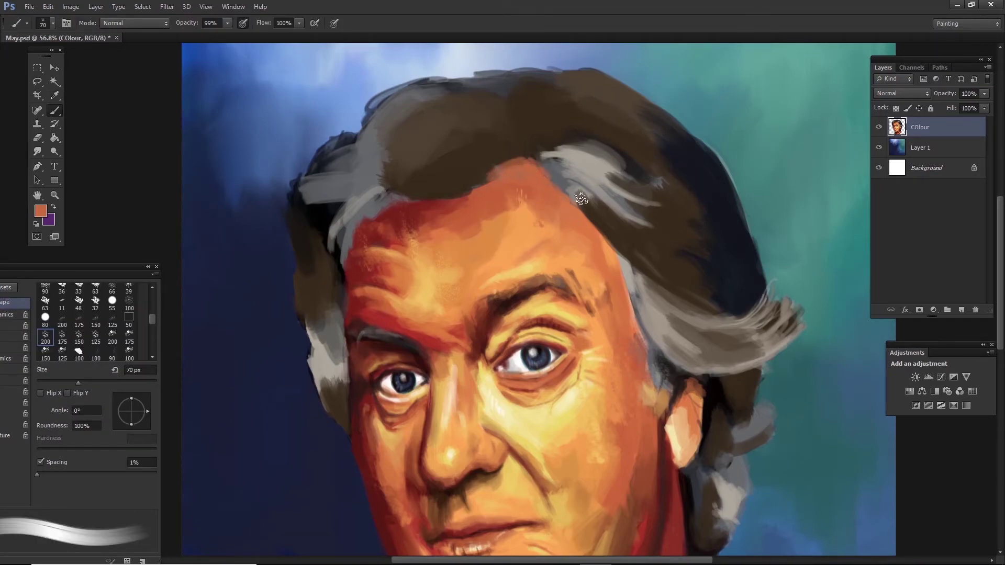
{"action": "left_click", "coordinate": [453, 114], "text": "alt"}
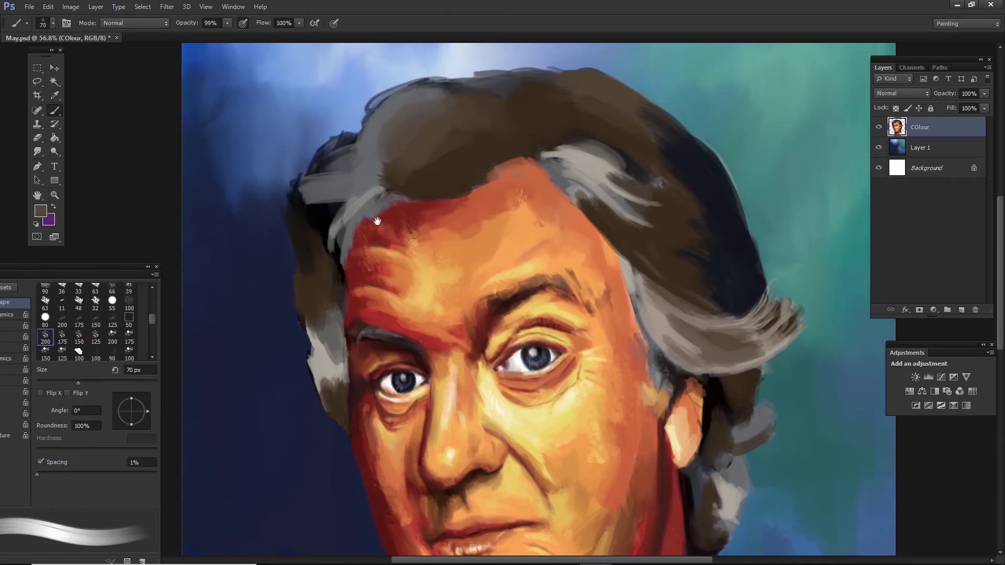
{"action": "key", "text": "ctrl+minus"}
{"action": "key", "text": "bracketleft"}
{"action": "key", "text": "bracketleft"}
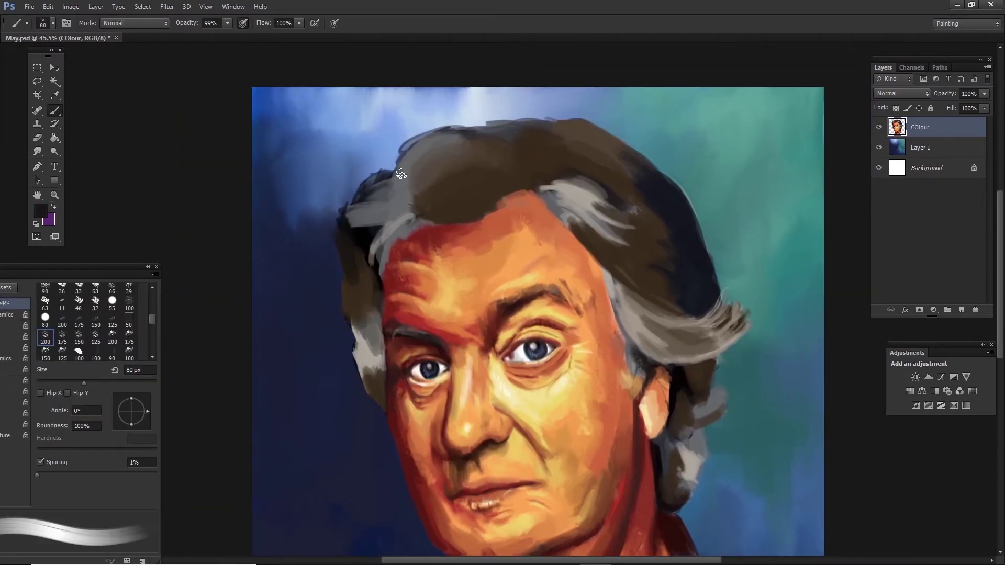
{"action": "key", "text": "bracketright"}
- Darken the left hair edge beside the face with brown strokes
{"action": "left_click", "coordinate": [506, 135], "text": "alt"}
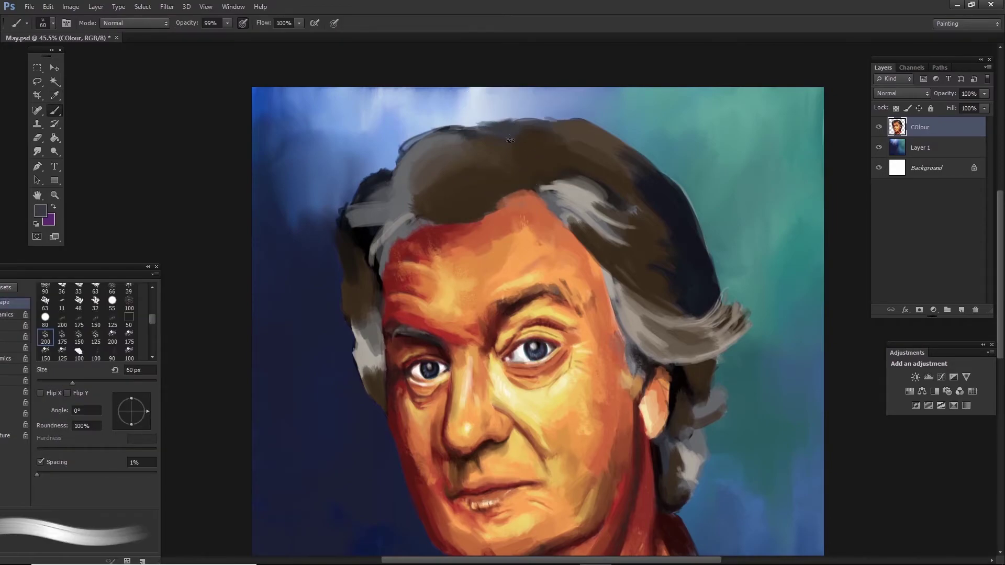
{"action": "left_click_drag", "start_coordinate": [656, 210], "coordinate": [629, 172]}
{"action": "left_click", "coordinate": [629, 171], "text": "alt"}
{"action": "key", "text": "bracketright"}
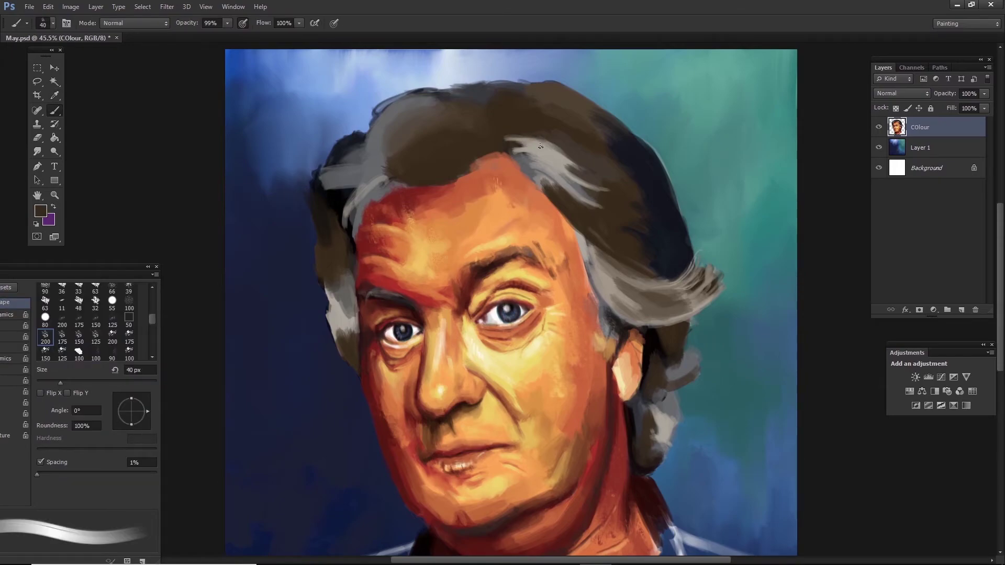
{"action": "key", "text": "bracketleft"}
{"action": "key", "text": "bracketleft"}
{"action": "left_click", "coordinate": [360, 213], "text": "alt"}
{"action": "scroll", "coordinate": [334, 247], "scroll_direction": "up", "scroll_amount": 2}
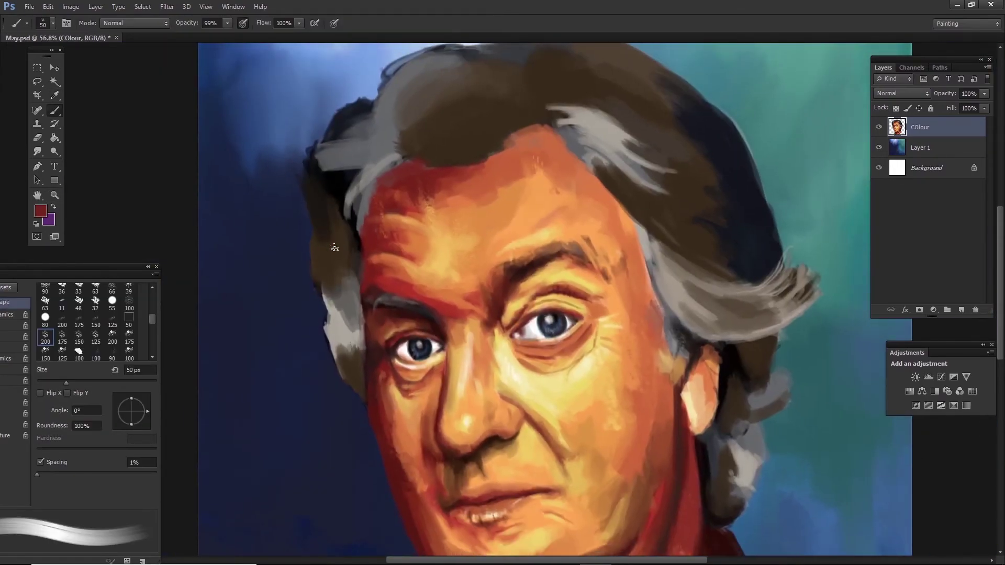
{"action": "left_click_drag", "start_coordinate": [306, 260], "coordinate": [311, 237]}
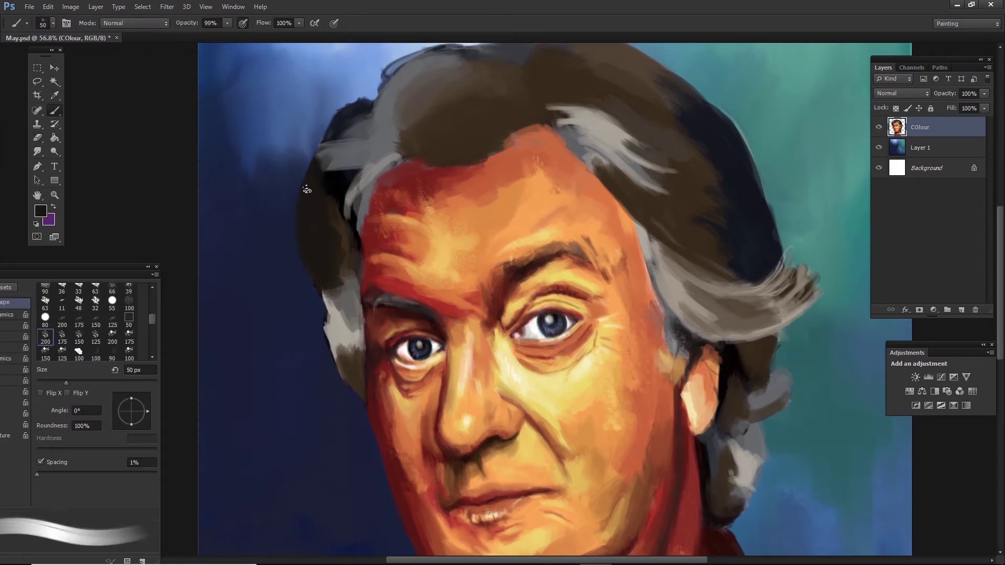
- Add light grey strands along the left hair edge
{"action": "key", "text": "alt"}
{"action": "left_click", "coordinate": [332, 314], "text": "alt"}
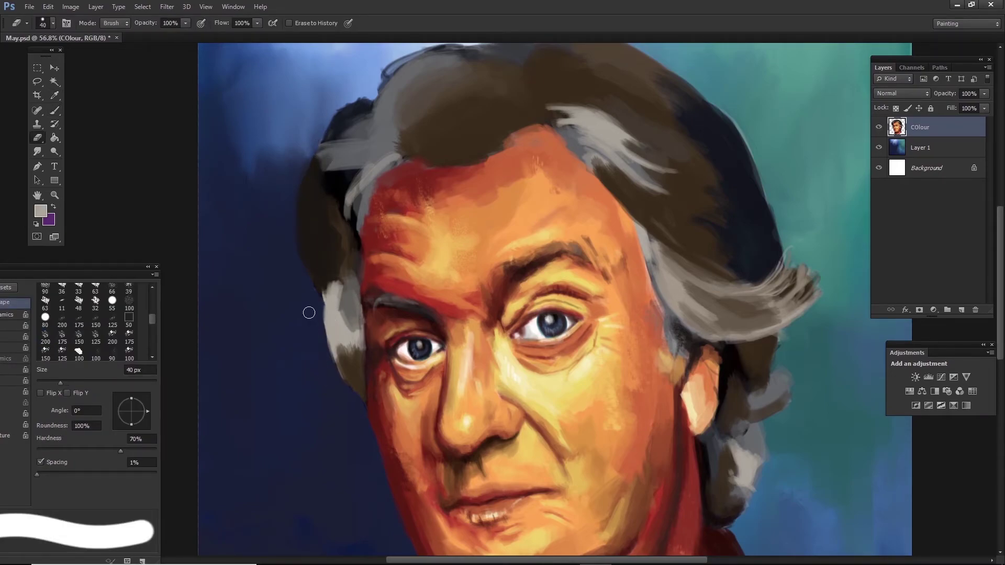
{"action": "mouse_move", "coordinate": [344, 285]}
{"action": "left_mouse_down"}
{"action": "mouse_move", "coordinate": [335, 293]}
{"action": "mouse_move", "coordinate": [351, 340]}
{"action": "mouse_move", "coordinate": [356, 308]}
{"action": "left_mouse_up"}
{"action": "left_click", "coordinate": [345, 314], "text": "alt"}
{"action": "key", "text": "["}
{"action": "key", "text": "["}
{"action": "key", "text": "["}
{"action": "left_click", "coordinate": [357, 243], "text": "alt"}
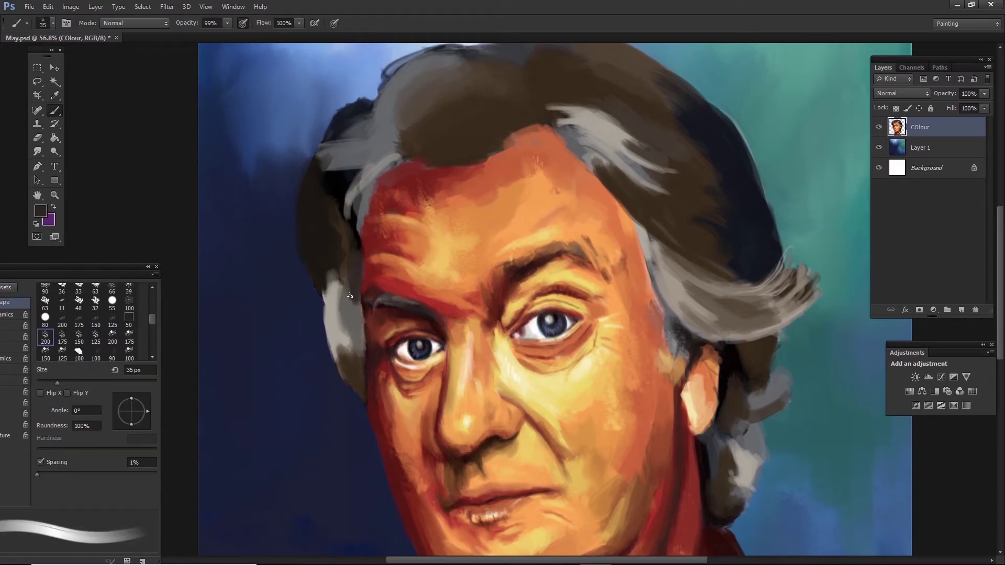
{"action": "key", "text": "["}
{"action": "key", "text": "["}
{"action": "key", "text": "["}
{"action": "scroll", "coordinate": [351, 277], "scroll_direction": "down", "scroll_amount": 2}
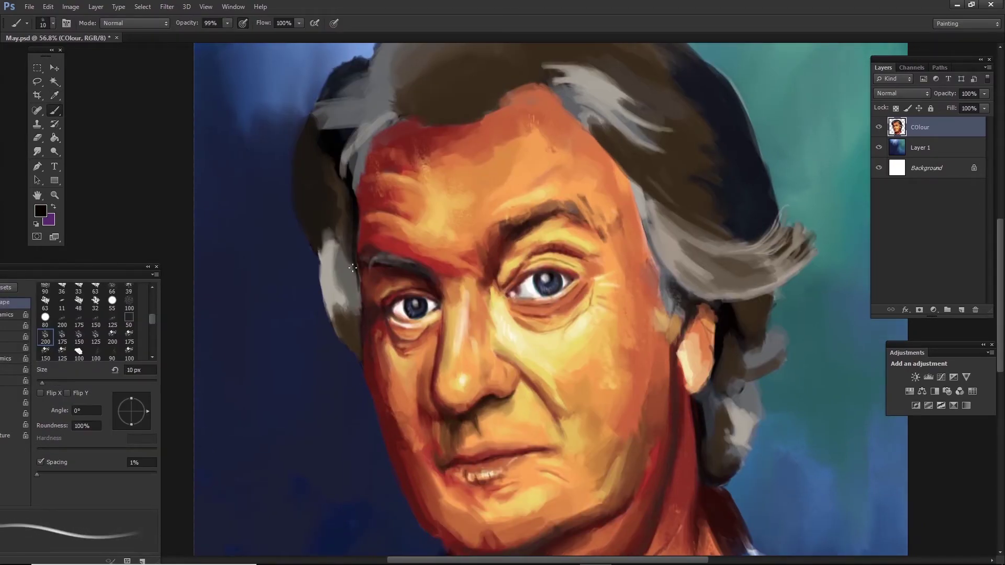
- Paint a dark brown stroke down the left hair edge
{"action": "key", "text": "bracketright"}
{"action": "key", "text": "bracketright"}
{"action": "key", "text": "bracketright"}
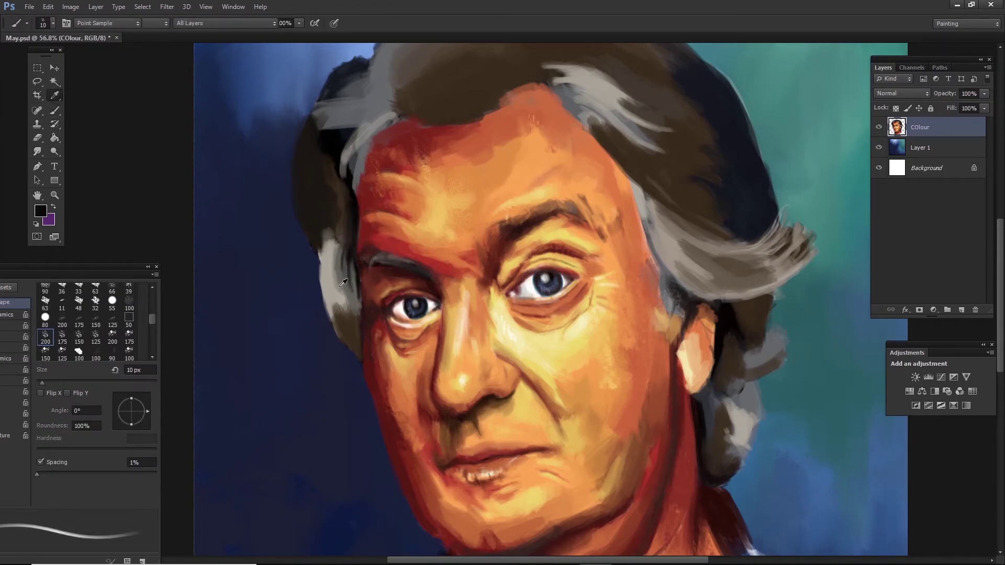
{"action": "left_click", "coordinate": [337, 241], "text": "alt"}
{"action": "key", "text": "bracketleft"}
{"action": "left_click", "coordinate": [332, 244], "text": "alt"}
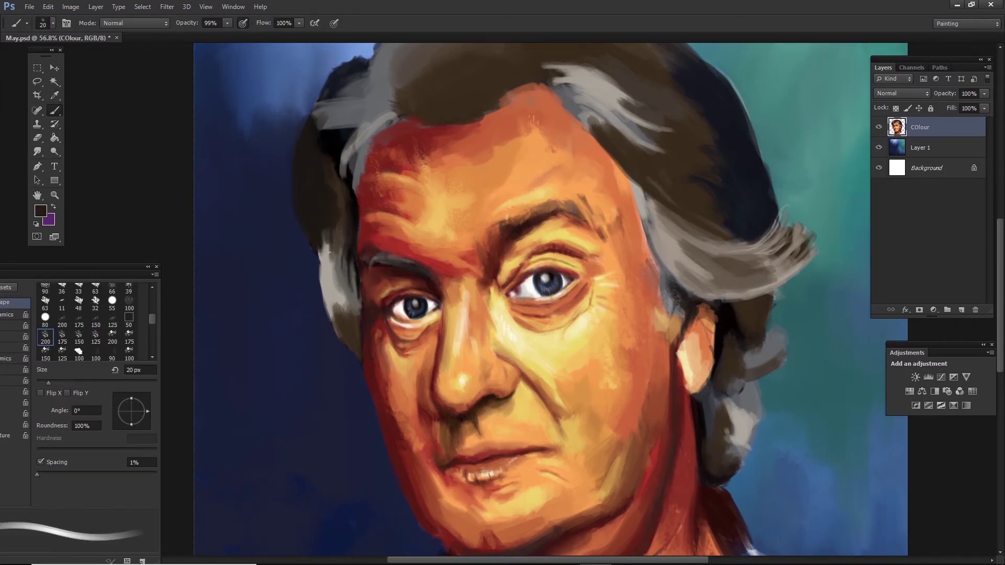
{"action": "left_click_drag", "start_coordinate": [319, 241], "coordinate": [319, 277]}
{"action": "key", "text": "bracketright"}
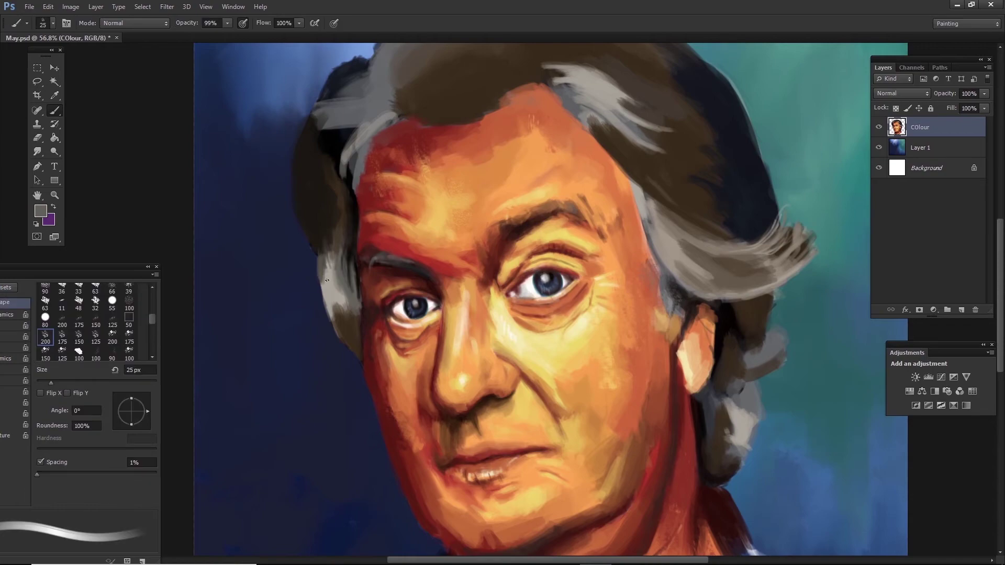
{"action": "key", "text": "bracketright"}
- Sample near-black and light grey tones from the left hair edge, resizing the brush
{"action": "left_click", "coordinate": [323, 238], "text": "alt"}
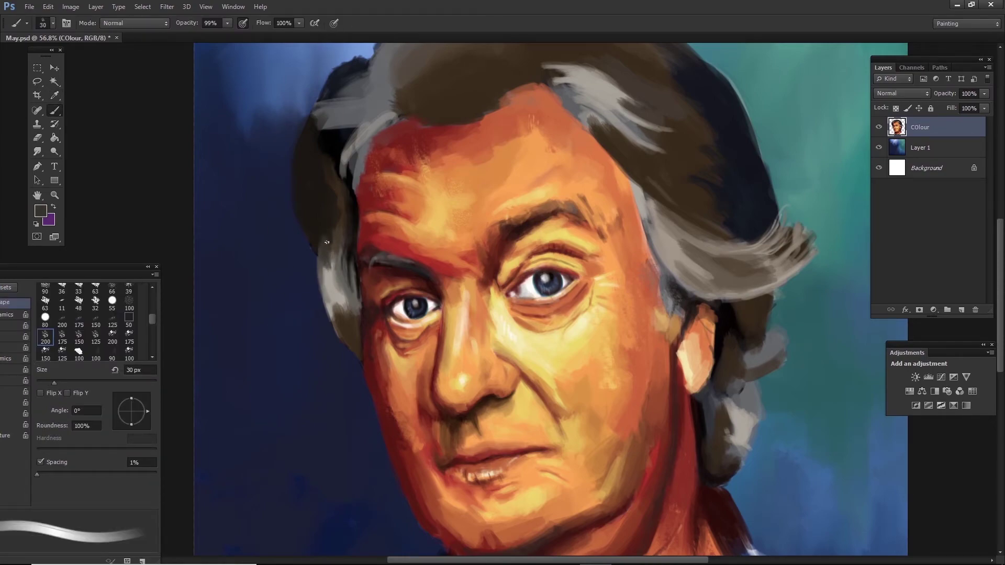
{"action": "left_click", "coordinate": [343, 267], "text": "alt"}
{"action": "left_click", "coordinate": [349, 288], "text": "alt"}
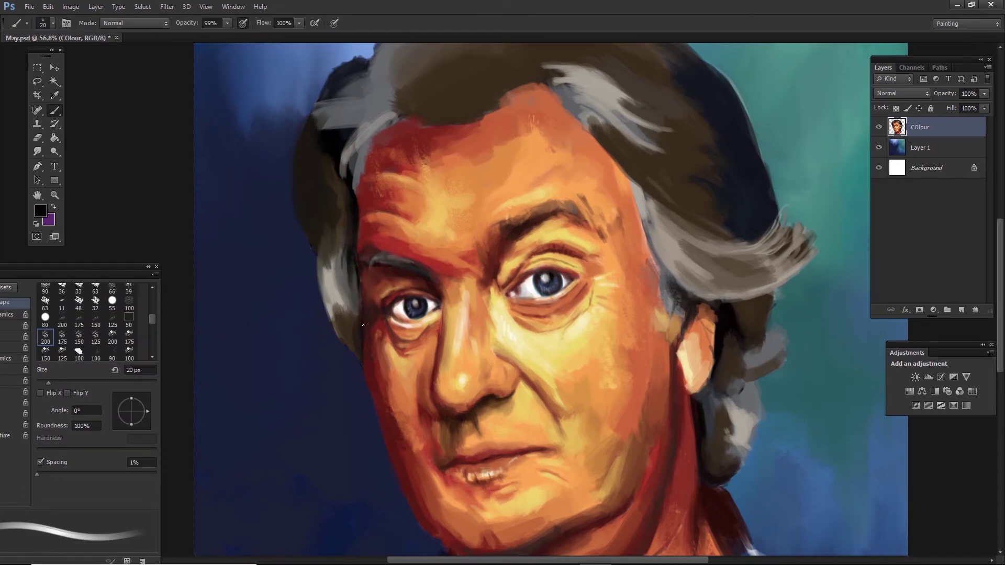
{"action": "key", "text": "bracketleft"}
{"action": "key", "text": "bracketleft"}
{"action": "key", "text": "bracketleft"}
{"action": "key", "text": "bracketright"}
{"action": "key", "text": "bracketright"}
{"action": "left_click", "coordinate": [341, 318], "text": "alt"}
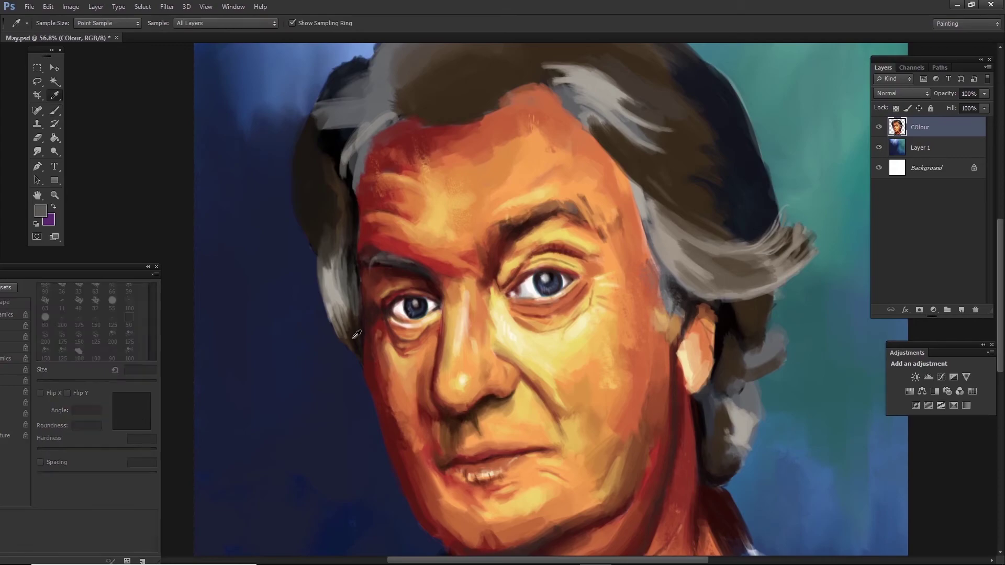
{"action": "left_click", "coordinate": [337, 314], "text": "alt"}
{"action": "key", "text": "bracketright"}
{"action": "key", "text": "bracketright"}
- Sample dark, greyish and very dark browns from the hair and size the brush for strands
{"action": "mouse_move", "coordinate": [333, 306]}
{"action": "left_mouse_down"}
{"action": "mouse_move", "coordinate": [350, 352]}
{"action": "mouse_move", "coordinate": [346, 382]}
{"action": "left_mouse_up"}
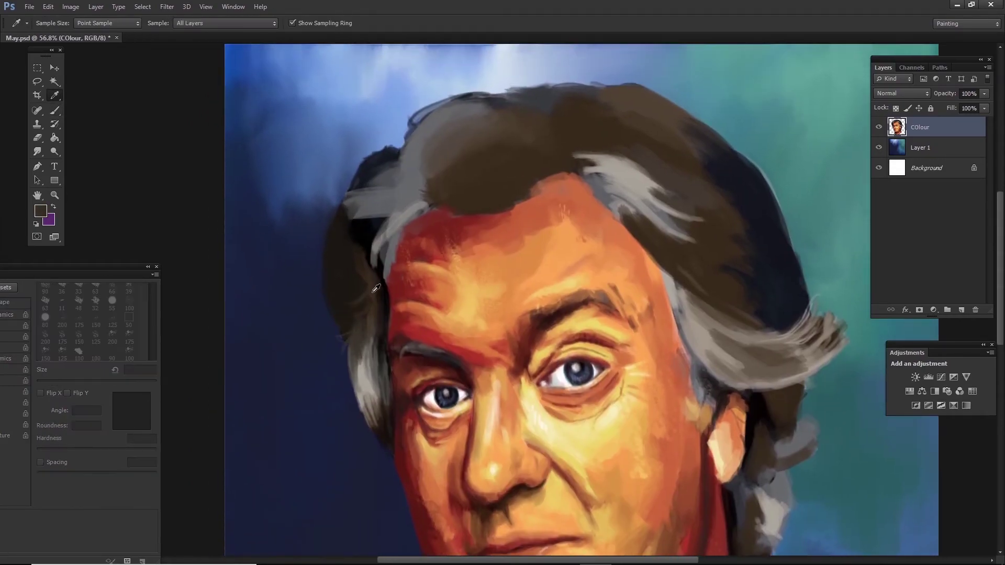
{"action": "key", "text": "bracketright"}
{"action": "key", "text": "bracketright"}
{"action": "key", "text": "bracketright"}
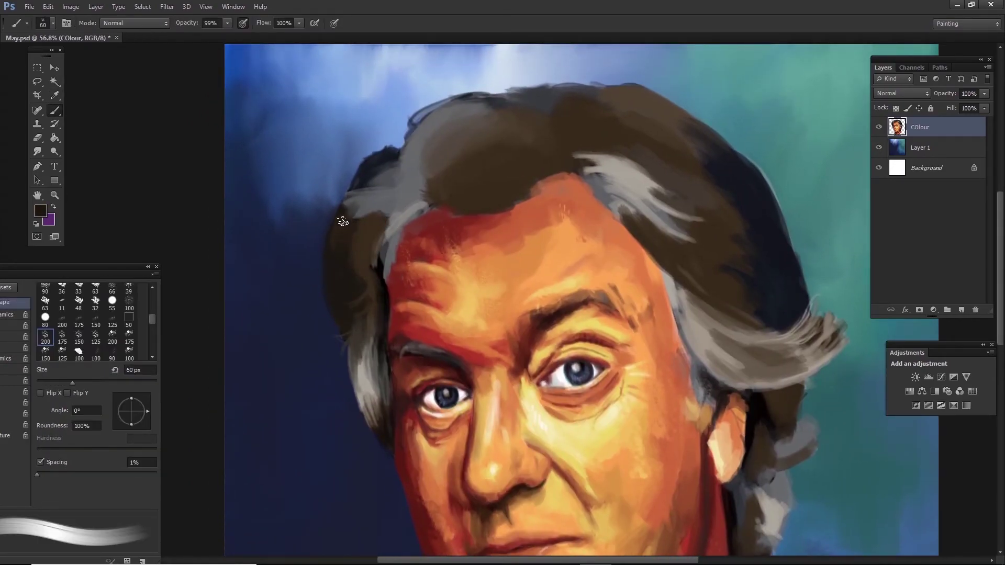
{"action": "key", "text": "bracketleft"}
{"action": "key", "text": "bracketleft"}
{"action": "left_click", "coordinate": [358, 290], "text": "alt"}
{"action": "key", "text": "bracketleft"}
{"action": "key", "text": "bracketleft"}
{"action": "key", "text": "bracketleft"}
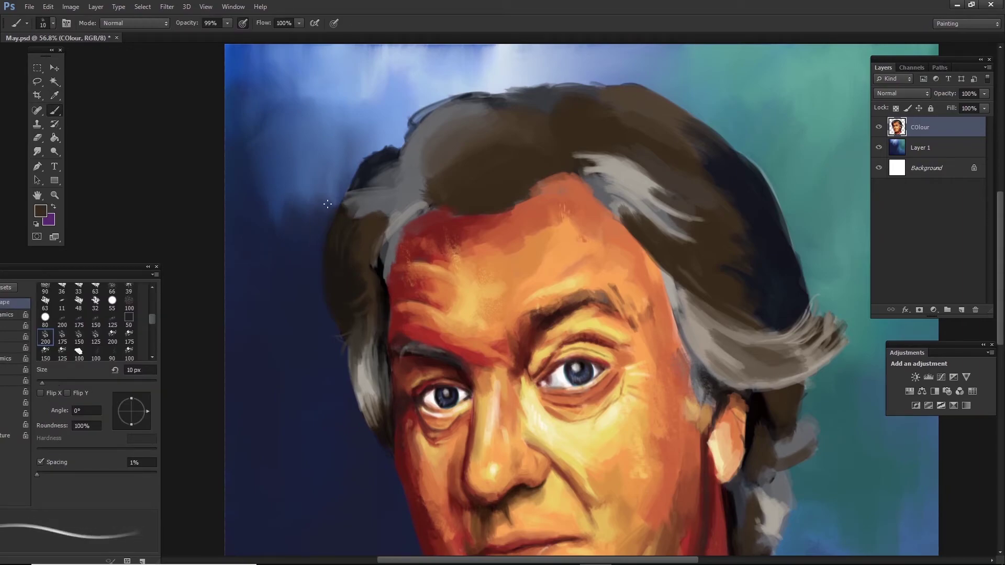
{"action": "left_click_drag", "start_coordinate": [318, 339], "coordinate": [331, 315]}
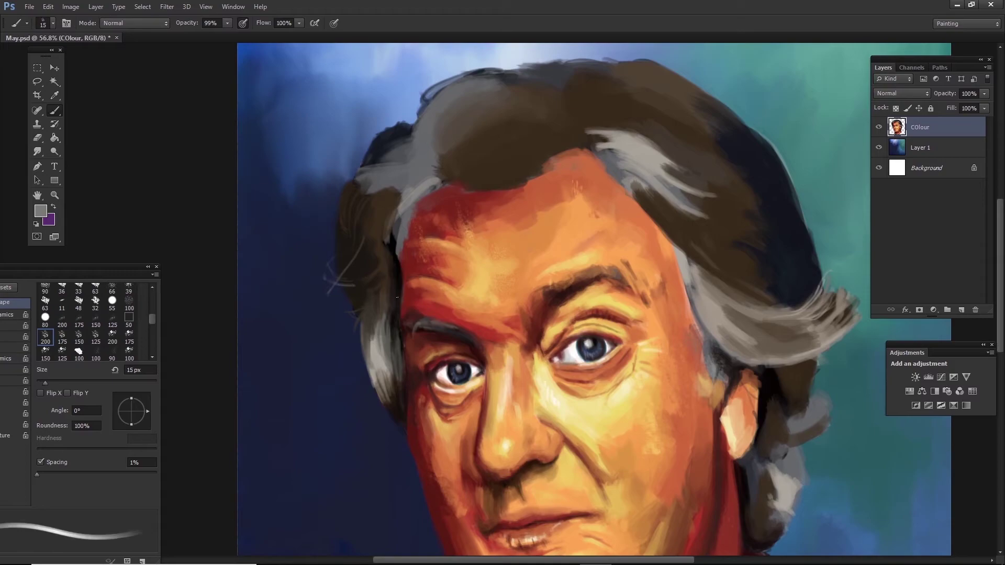
{"action": "key", "text": "bracketright"}
{"action": "left_click", "coordinate": [453, 188], "text": "alt"}
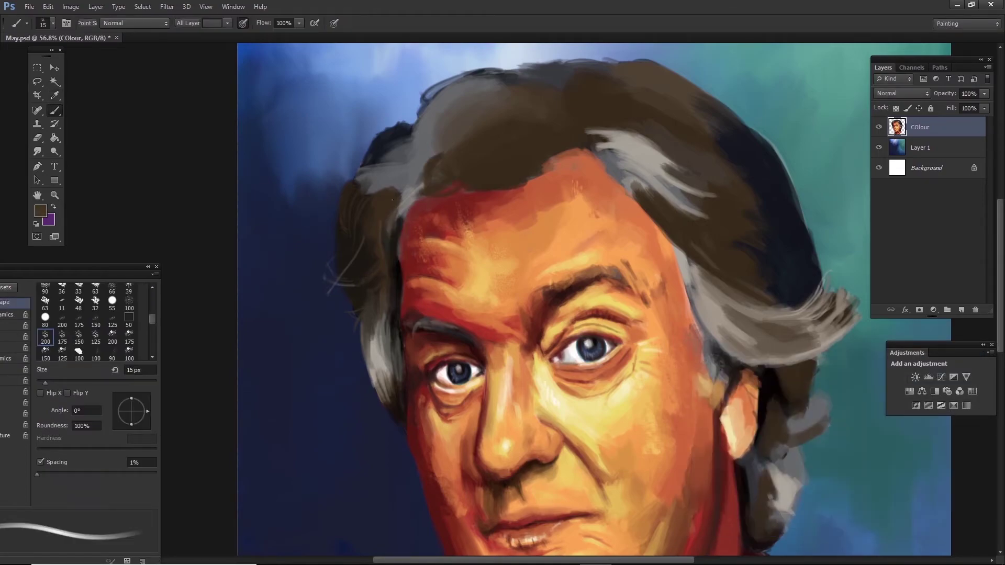
{"action": "left_click", "coordinate": [392, 186], "text": "alt"}
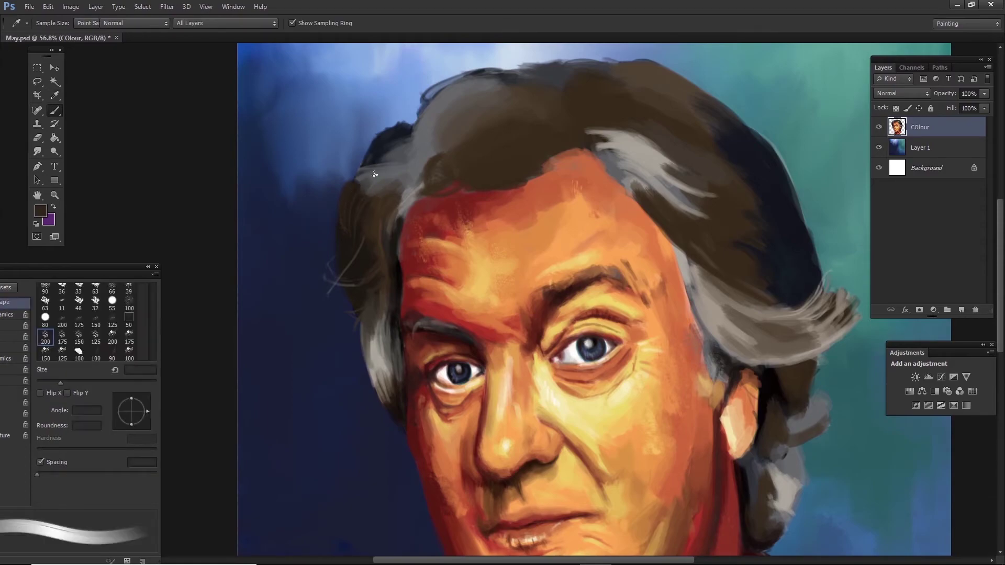
{"action": "left_click", "coordinate": [355, 206], "text": "alt"}
- Paint greyish-brown, then light grey strands over the top-left hair edge
{"action": "key", "text": "bracketright"}
{"action": "key", "text": "bracketright"}
{"action": "left_click", "coordinate": [393, 128], "text": "alt"}
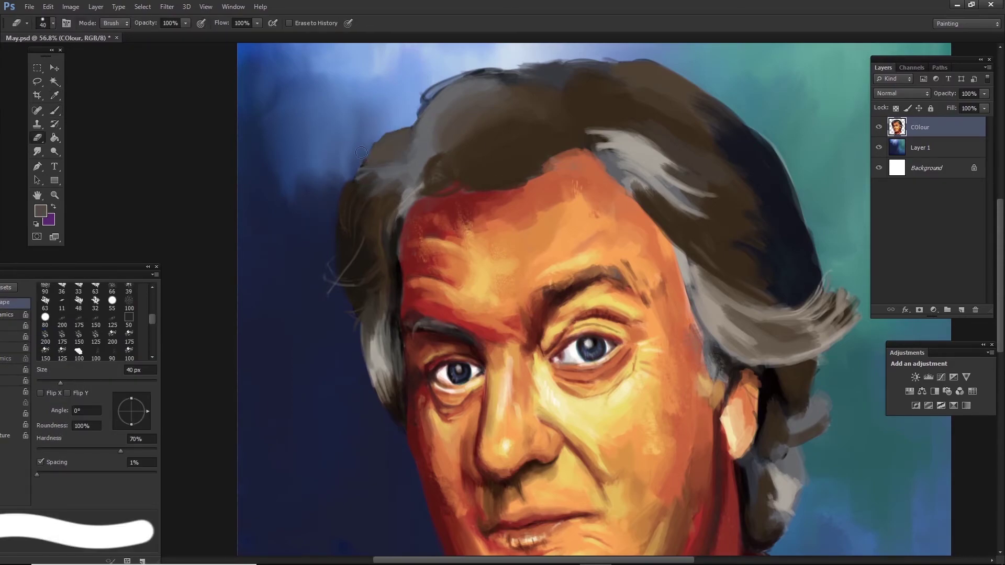
{"action": "key", "text": "bracketright"}
{"action": "left_click_drag", "start_coordinate": [457, 101], "coordinate": [410, 127]}
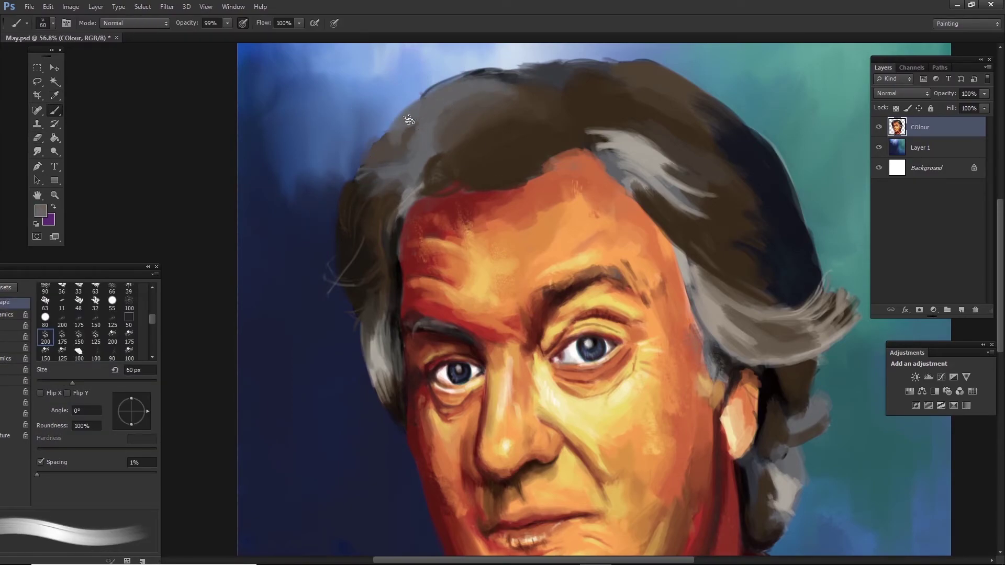
{"action": "key", "text": "bracketleft"}
{"action": "key", "text": "bracketleft"}
{"action": "key", "text": "bracketleft"}
{"action": "left_click", "coordinate": [377, 129], "text": "alt"}
{"action": "left_click_drag", "start_coordinate": [356, 169], "coordinate": [387, 163]}
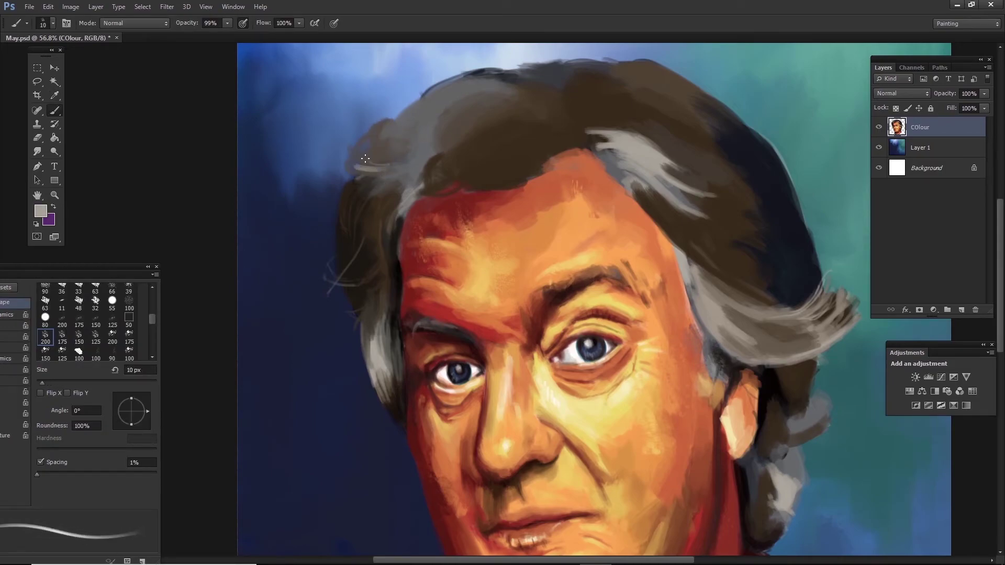
{"action": "left_click_drag", "start_coordinate": [421, 118], "coordinate": [376, 208]}
- Add more light grey strands, with thin ones along the top of the hair
{"action": "key", "text": "bracketright"}
{"action": "key", "text": "bracketright"}
{"action": "key", "text": "bracketright"}
{"action": "left_click_drag", "start_coordinate": [494, 121], "coordinate": [527, 127]}
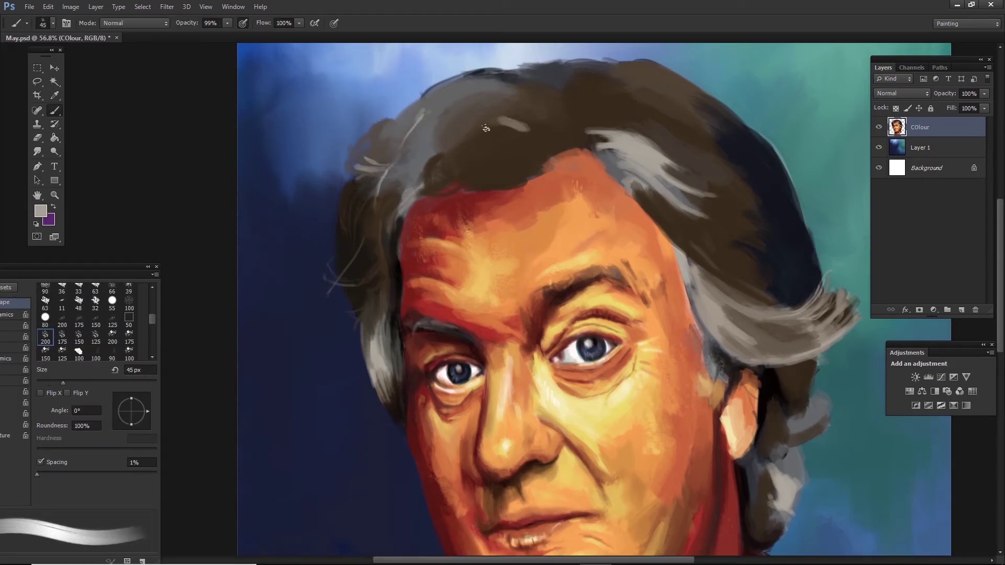
{"action": "left_click_drag", "start_coordinate": [530, 160], "coordinate": [516, 131]}
{"action": "key", "text": "bracketleft"}
{"action": "key", "text": "bracketleft"}
{"action": "key", "text": "bracketleft"}
{"action": "left_click_drag", "start_coordinate": [413, 110], "coordinate": [503, 84]}
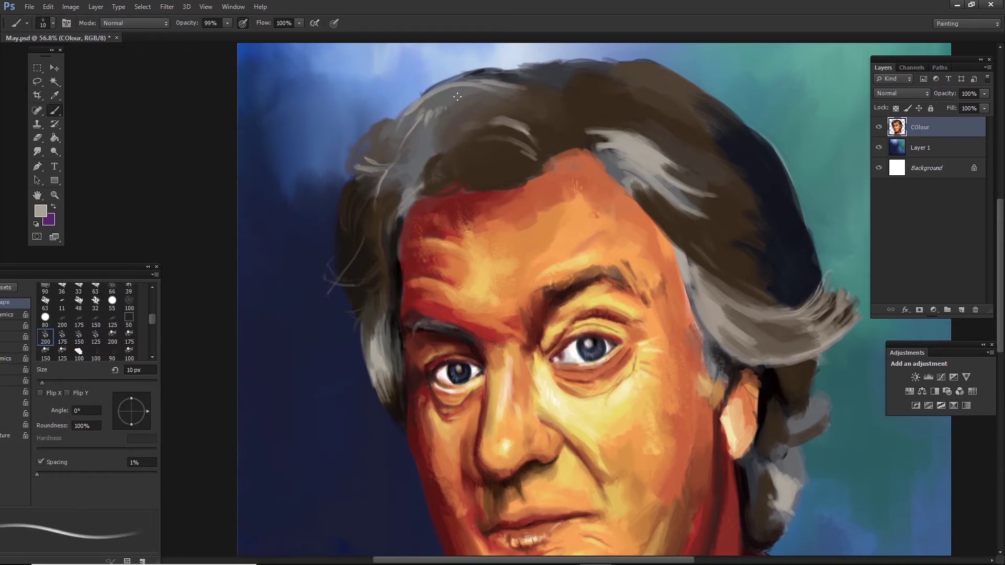
{"action": "key", "text": "bracketright"}
- Resample dark brown, greyish brown and light grey from the right side of the hair
{"action": "left_click", "coordinate": [564, 137], "text": "alt"}
{"action": "key", "text": "bracketright"}
{"action": "left_click", "coordinate": [545, 191], "text": "alt"}
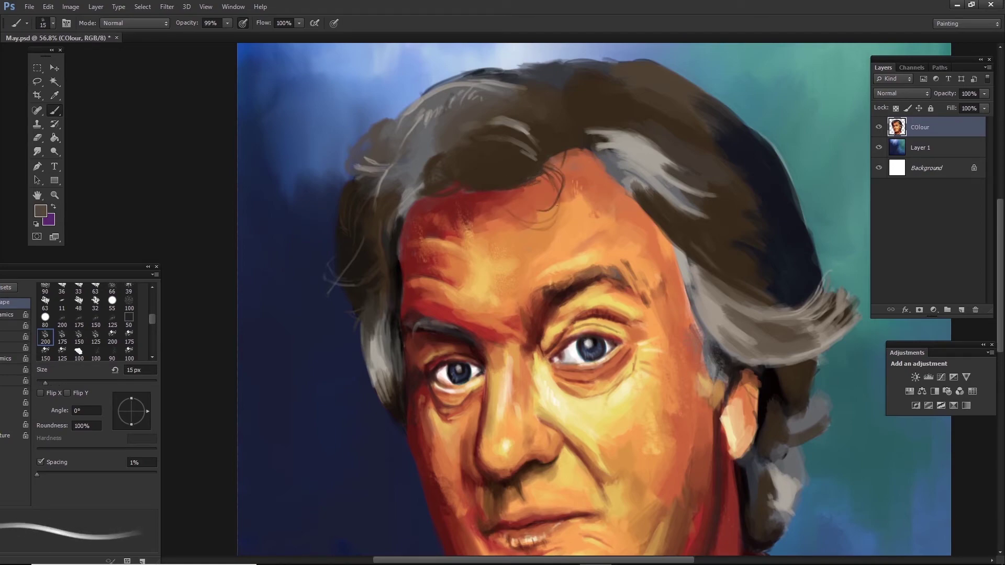
{"action": "left_click", "coordinate": [561, 158], "text": "alt"}
{"action": "key", "text": "bracketright"}
{"action": "key", "text": "bracketright"}
{"action": "key", "text": "bracketright"}
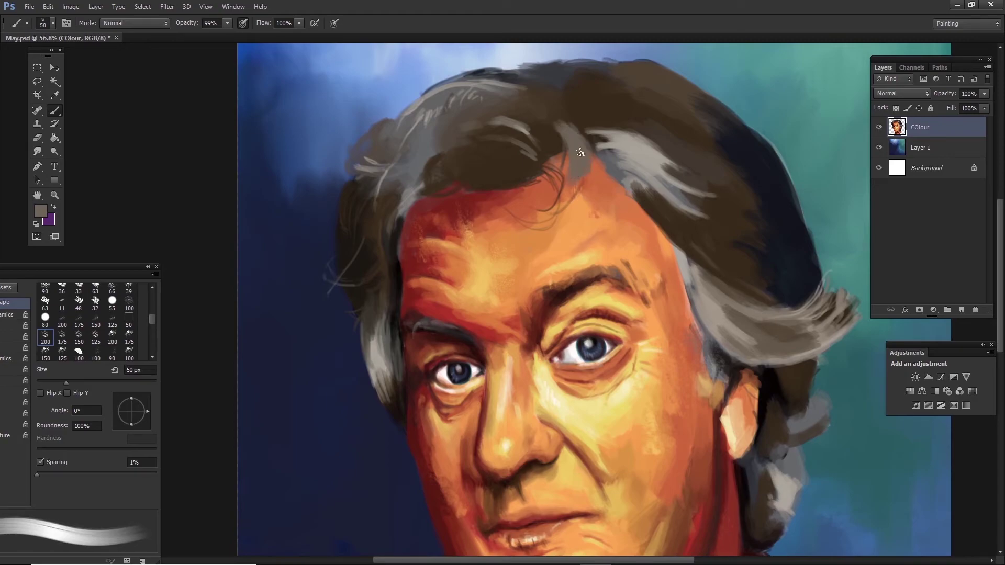
{"action": "key", "text": "bracketleft"}
{"action": "key", "text": "bracketleft"}
{"action": "key", "text": "bracketleft"}
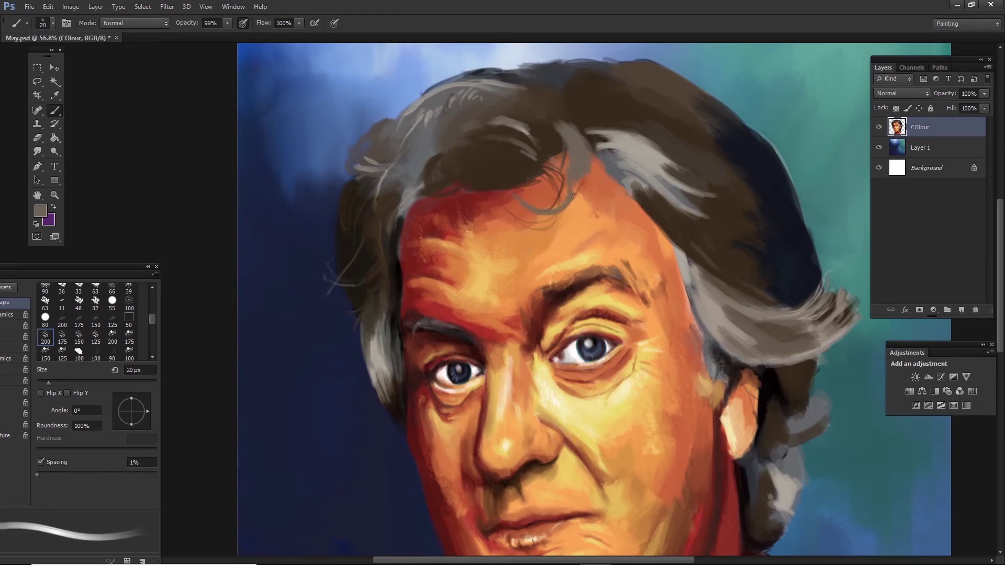
{"action": "key", "text": "bracketleft"}
{"action": "key", "text": "bracketleft"}
{"action": "key", "text": "bracketleft"}
{"action": "left_click", "coordinate": [578, 141], "text": "alt"}
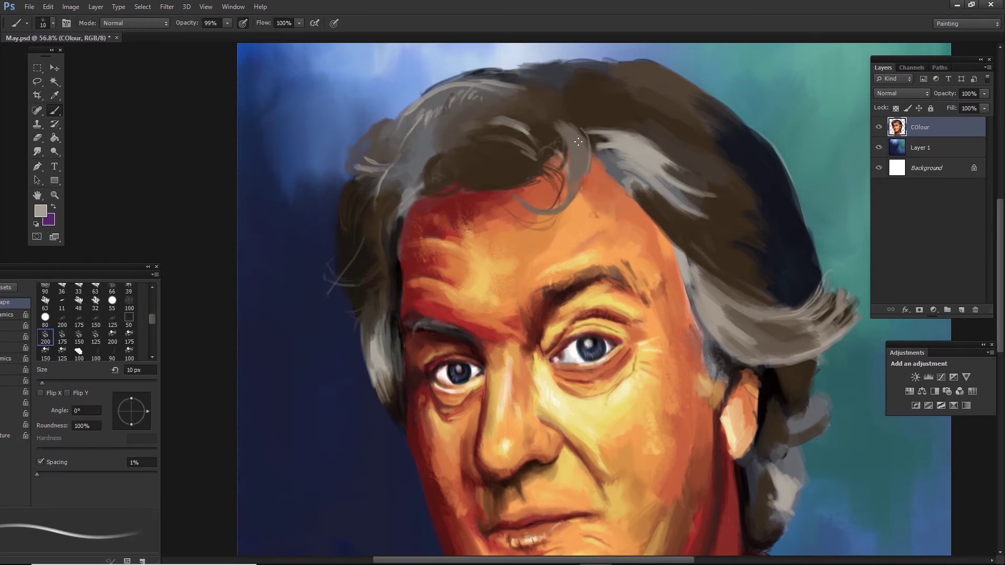
- Zoom in and paint thin grey and dark brown strands onto the forehead
{"action": "scroll", "coordinate": [580, 205], "scroll_direction": "up", "scroll_amount": 1}
{"action": "left_click_drag", "start_coordinate": [571, 204], "coordinate": [581, 275]}
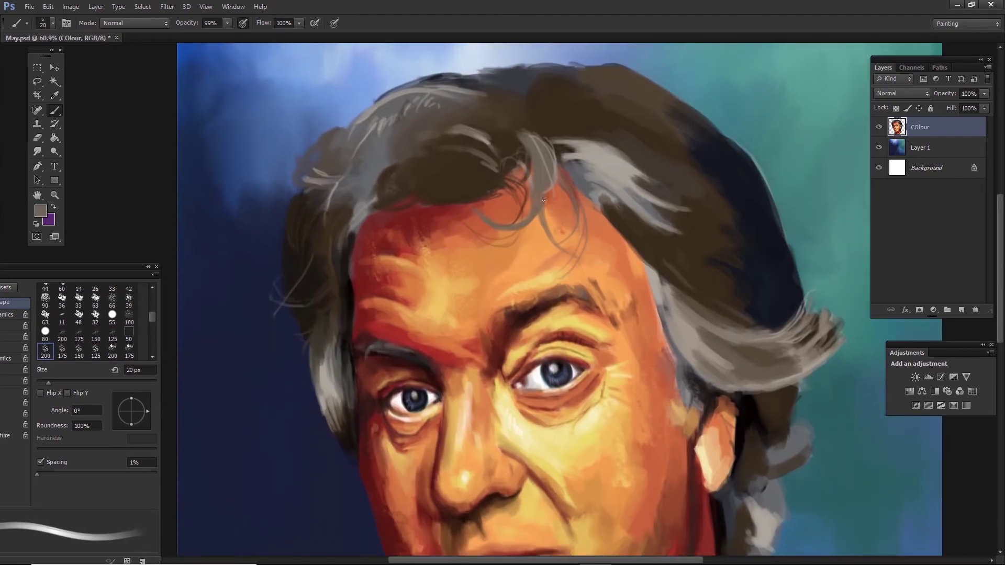
{"action": "left_click", "coordinate": [536, 112], "text": "alt"}
{"action": "key", "text": "bracketleft"}
{"action": "left_click_drag", "start_coordinate": [574, 179], "coordinate": [617, 237]}
{"action": "key", "text": "bracketright"}
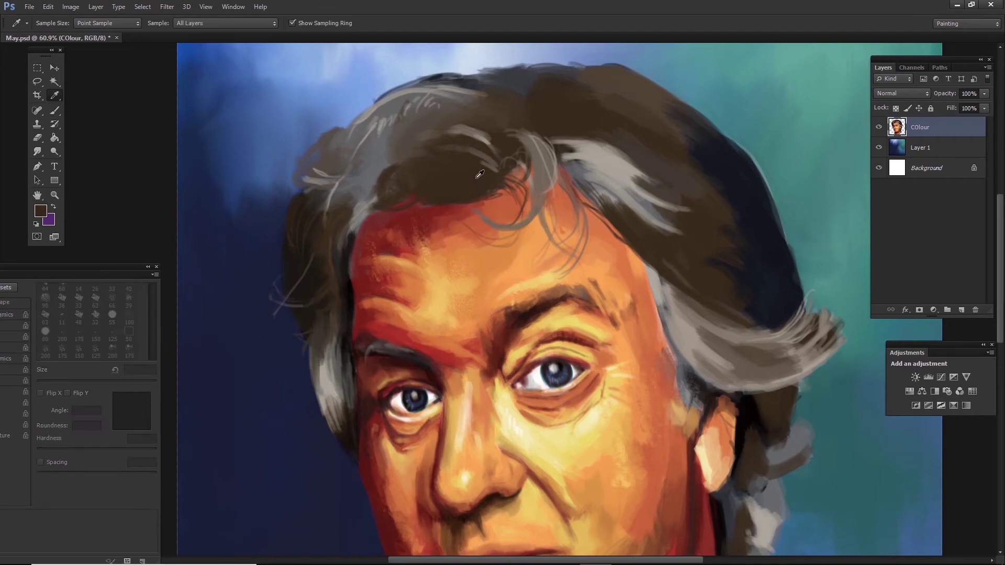
- Sample a lighter grey and brighten the grey strands near the hairline
{"action": "left_click", "coordinate": [471, 214], "text": "alt"}
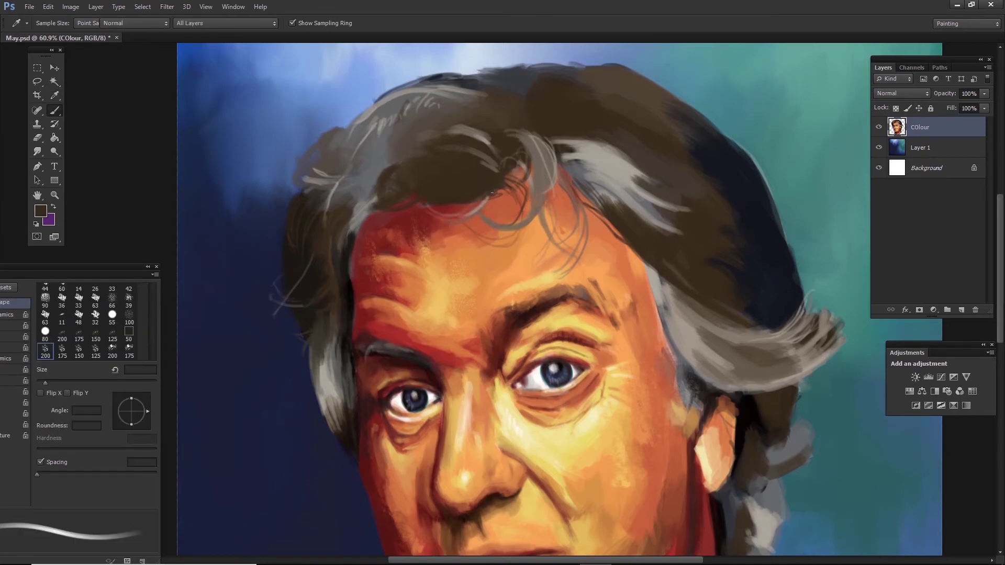
{"action": "left_click", "coordinate": [491, 203], "text": "alt"}
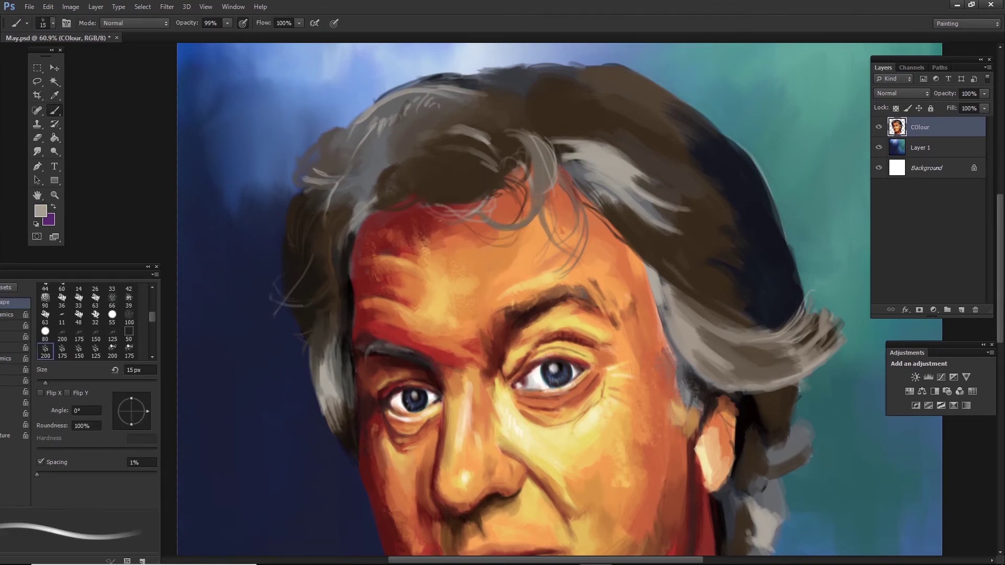
{"action": "left_click", "coordinate": [419, 177], "text": "alt"}
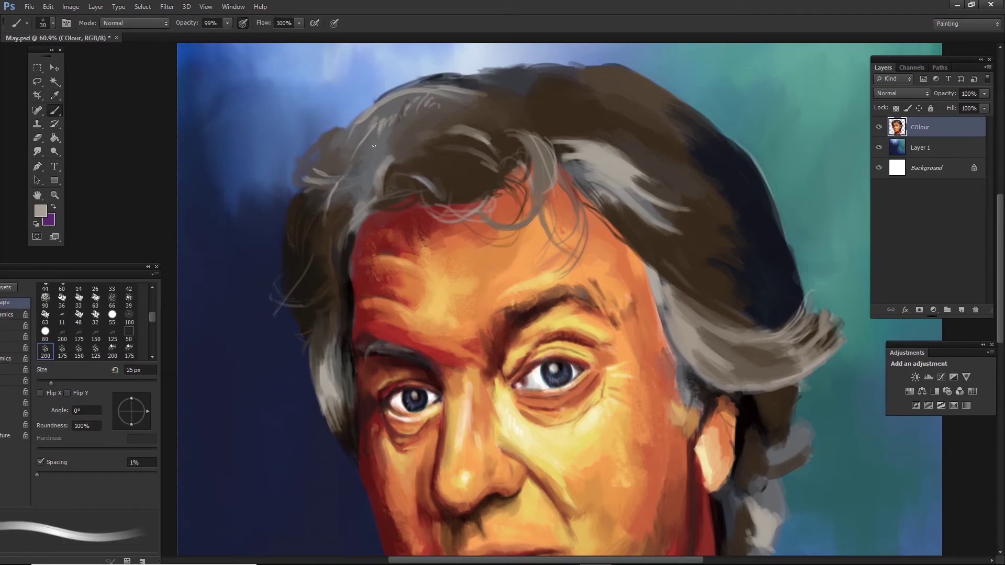
{"action": "key", "text": "bracketleft"}
{"action": "mouse_move", "coordinate": [370, 175]}
{"action": "left_mouse_down"}
{"action": "mouse_move", "coordinate": [348, 178]}
{"action": "mouse_move", "coordinate": [415, 141]}
{"action": "left_mouse_up"}
{"action": "key", "text": "bracketright"}
- Choose a hair brown colour and zoom back out to show more of the face
{"action": "left_click", "coordinate": [378, 207]}
{"action": "key", "text": "Return"}
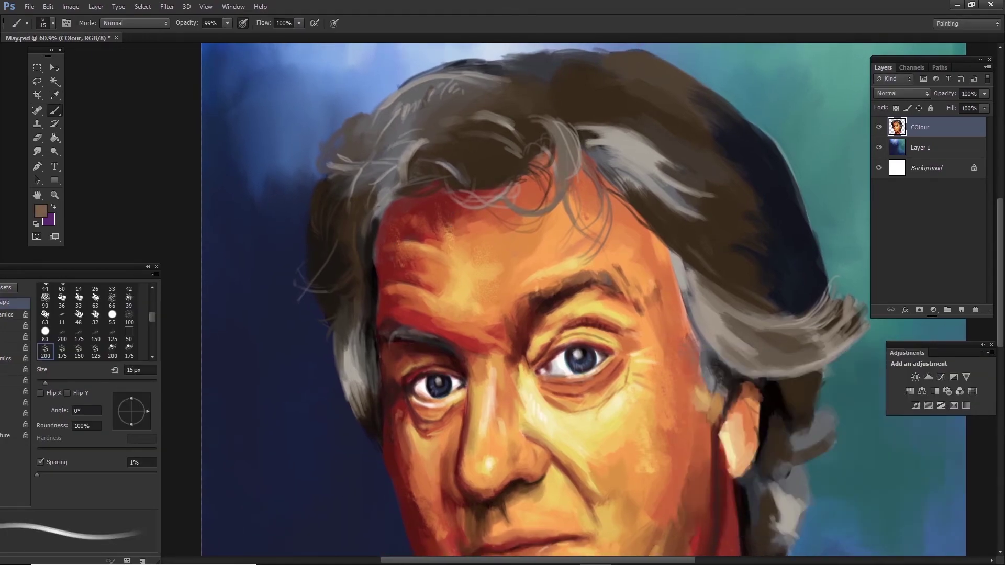
{"action": "key", "text": "bracketleft"}
{"action": "key", "text": "bracketleft"}
{"action": "left_click_drag", "start_coordinate": [423, 432], "coordinate": [367, 433]}
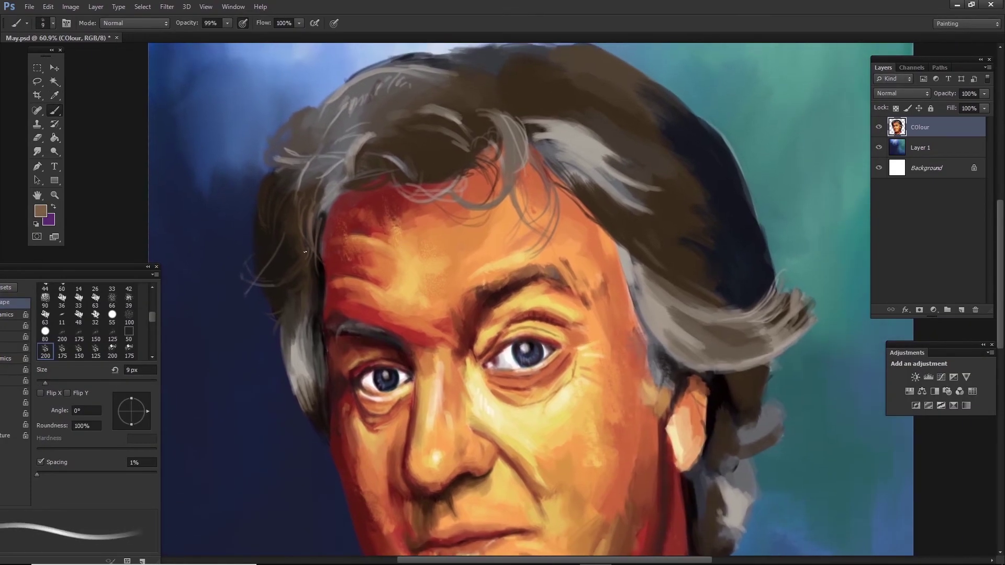
{"action": "key", "text": "bracketright"}
{"action": "key", "text": "bracketright"}
{"action": "key", "text": "bracketright"}
{"action": "left_click", "coordinate": [455, 177], "text": "alt"}
{"action": "left_click_drag", "start_coordinate": [455, 177], "coordinate": [456, 239]}
{"action": "key", "text": "bracketleft"}
{"action": "key", "text": "bracketleft"}
{"action": "scroll", "coordinate": [567, 155], "scroll_direction": "down", "scroll_amount": 2}
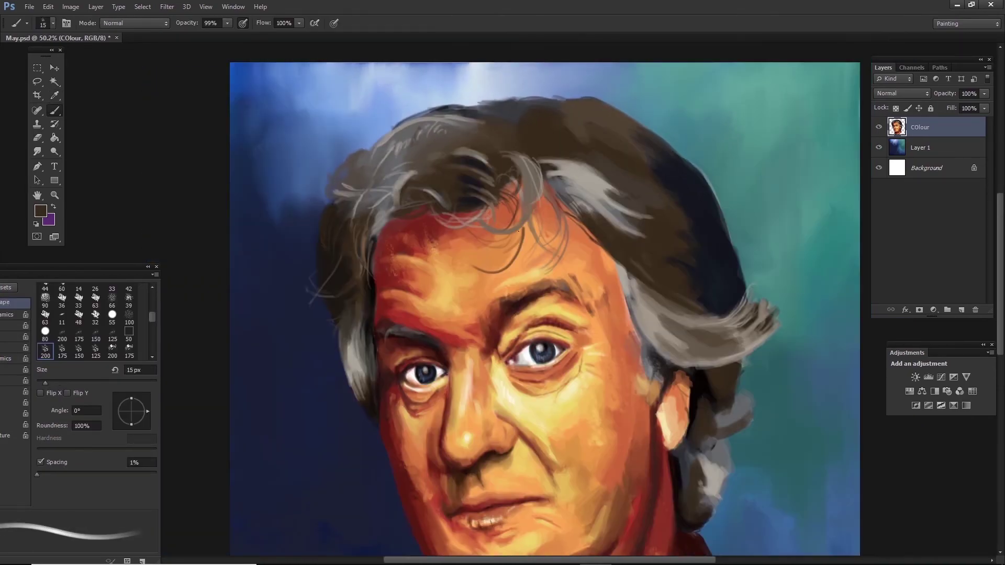
- Sample grey-brown from the crown and paint a small grey-brown stroke in the hair
{"action": "left_click_drag", "start_coordinate": [460, 147], "coordinate": [447, 155]}
{"action": "key", "text": "bracketright"}
{"action": "key", "text": "bracketright"}
{"action": "key", "text": "bracketright"}
{"action": "left_click", "coordinate": [556, 112], "text": "alt"}
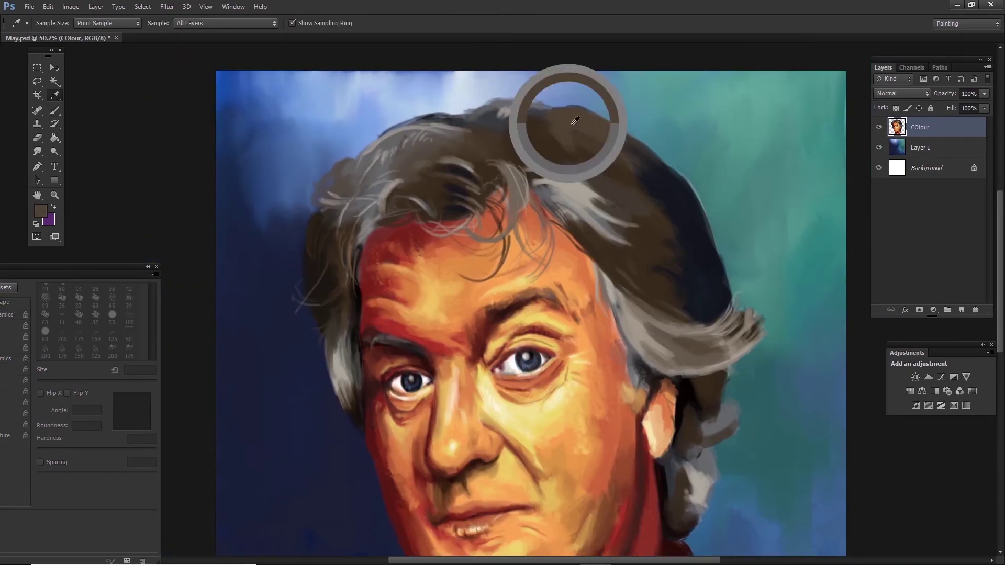
{"action": "left_click", "coordinate": [41, 211]}
{"action": "key", "text": "Return"}
{"action": "key", "text": "bracketleft"}
{"action": "key", "text": "bracketleft"}
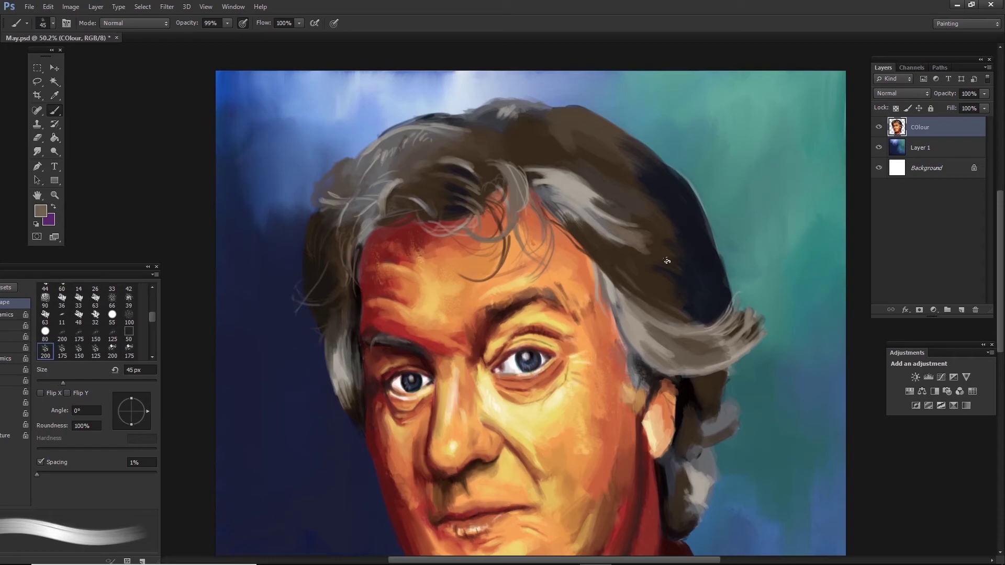
{"action": "left_click_drag", "start_coordinate": [591, 183], "coordinate": [636, 220]}
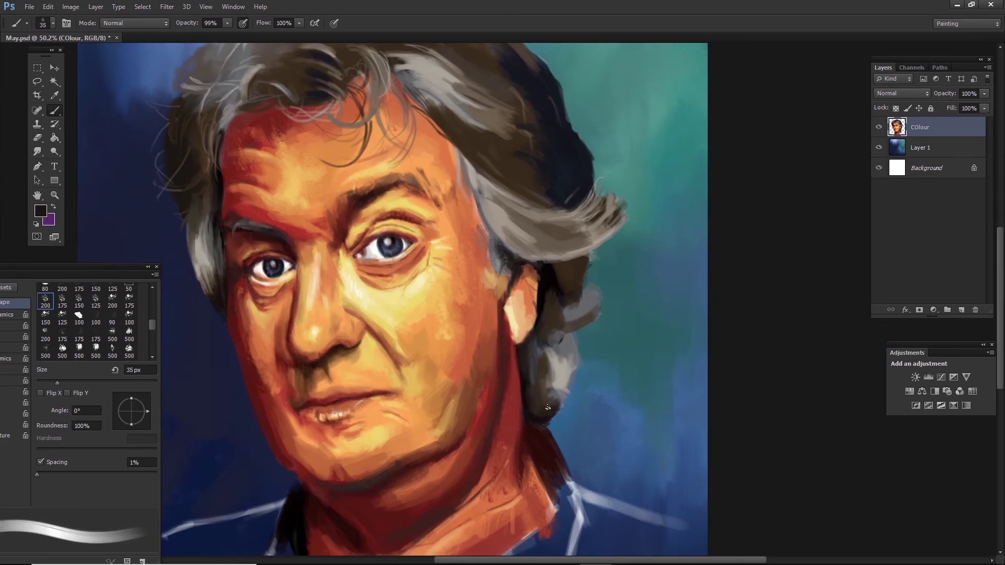
{"action": "key", "text": "bracketleft"}
{"action": "key", "text": "bracketleft"}
{"action": "key", "text": "bracketleft"}
{"action": "left_click", "coordinate": [564, 407], "text": "alt"}
{"action": "left_click_drag", "start_coordinate": [588, 360], "coordinate": [602, 391]}
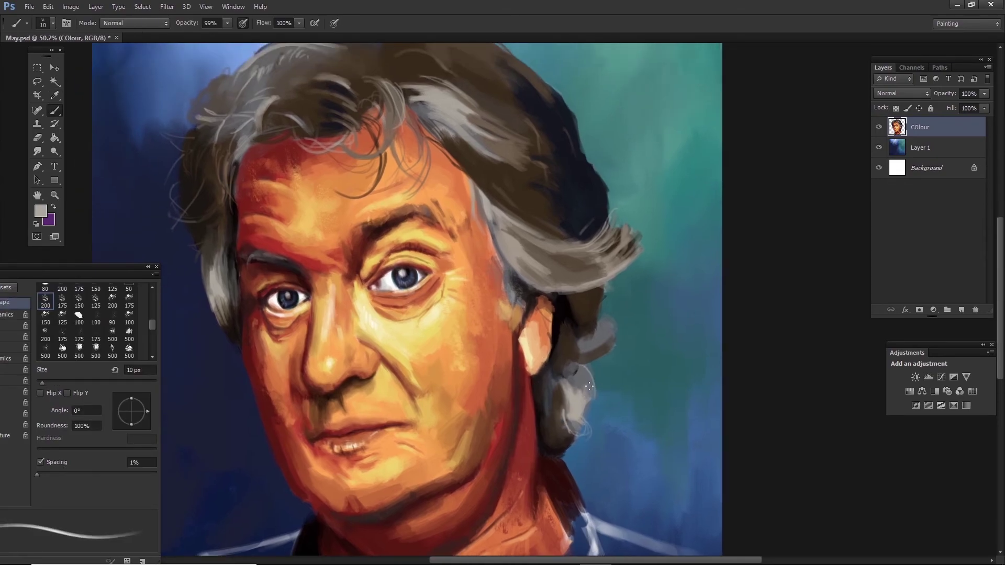
{"action": "left_click_drag", "start_coordinate": [213, 341], "coordinate": [287, 352]}
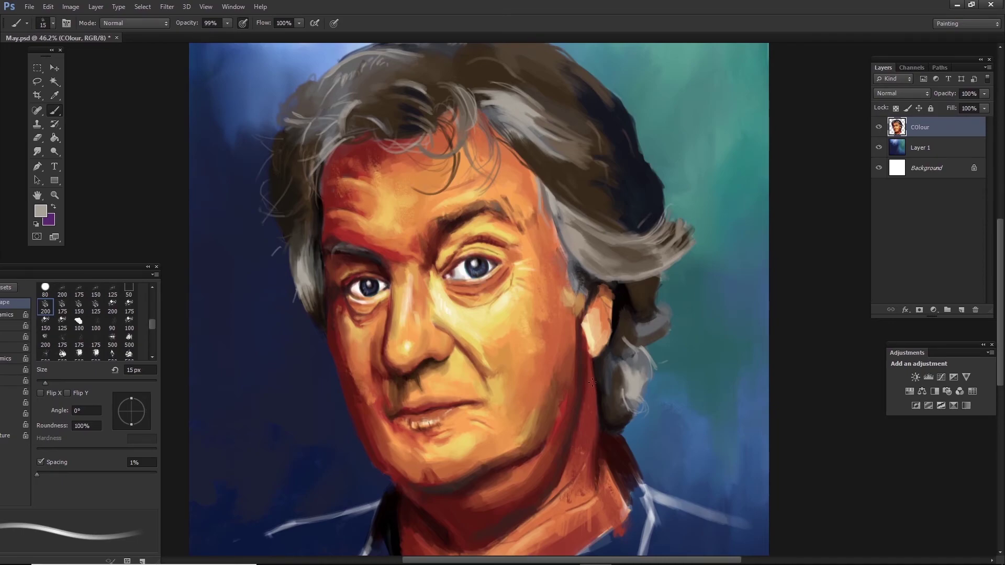
{"action": "key", "text": "bracketright"}
{"action": "key", "text": "bracketright"}
{"action": "key", "text": "bracketright"}
{"action": "left_click", "coordinate": [600, 327], "text": "alt"}
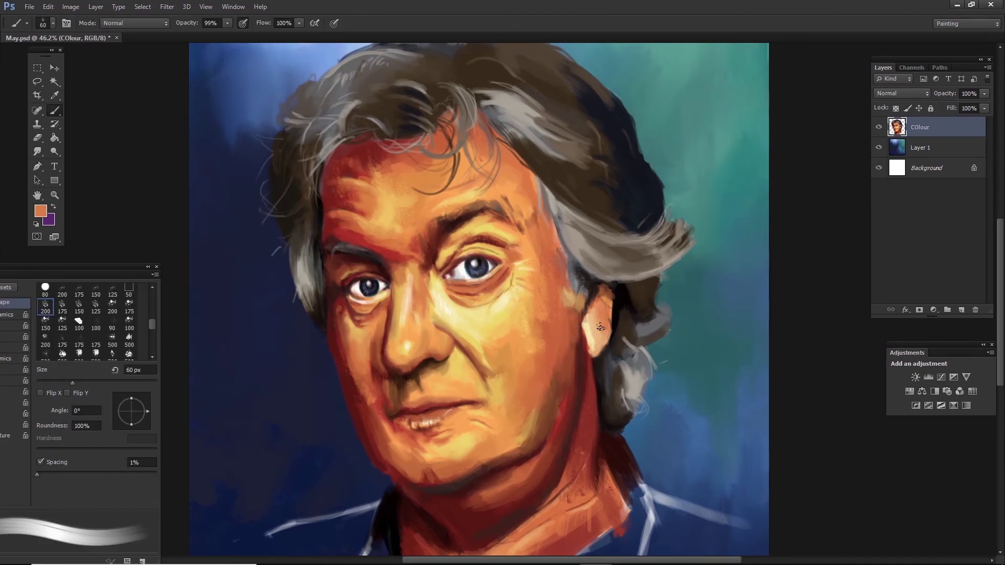
{"action": "left_click", "coordinate": [492, 137], "text": "alt"}
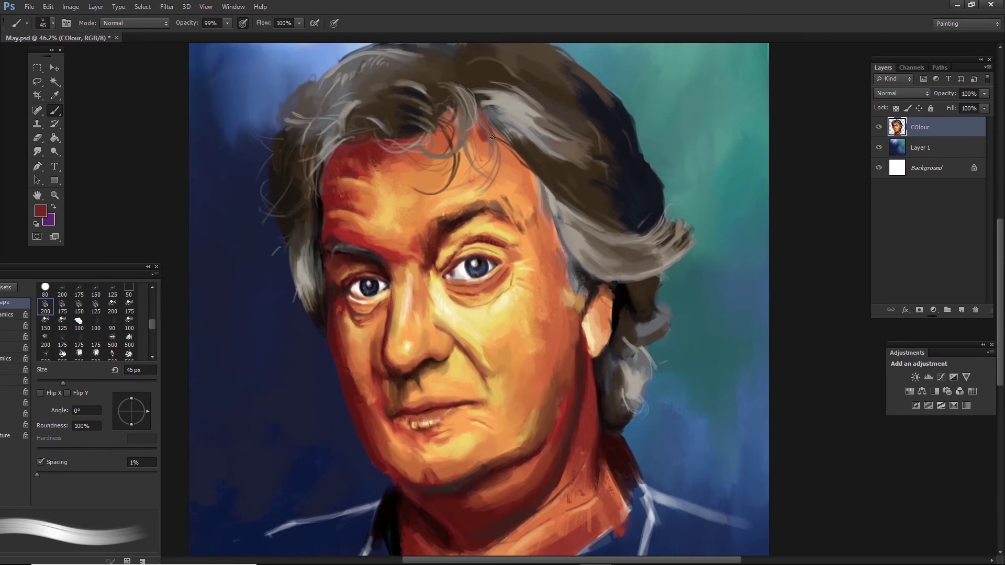
{"action": "left_click", "coordinate": [439, 142], "text": "alt"}
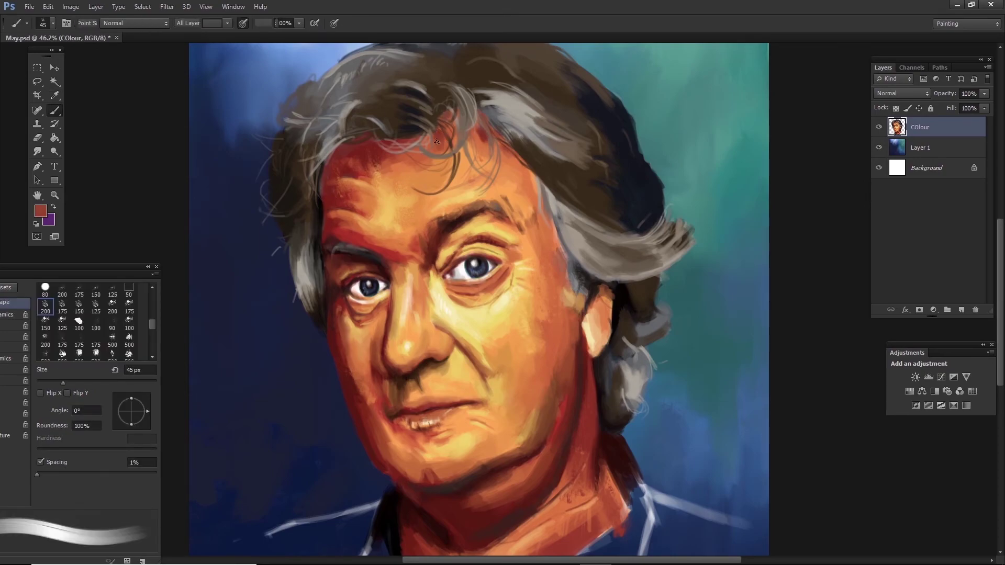
{"action": "key", "text": "ctrl+s"}
{"action": "key", "text": "z"}
{"action": "left_click_drag", "start_coordinate": [573, 199], "coordinate": [515, 279]}
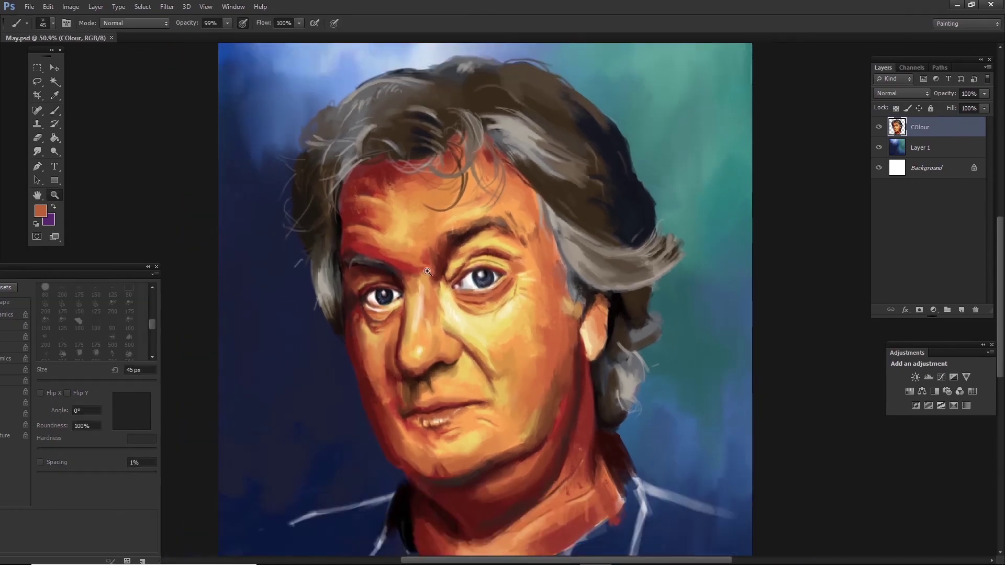
{"action": "mouse_move", "coordinate": [515, 279]}
{"action": "left_mouse_down"}
{"action": "mouse_move", "coordinate": [594, 332]}
{"action": "mouse_move", "coordinate": [585, 350]}
{"action": "left_mouse_up"}
{"action": "key", "text": "b"}
{"action": "left_click", "coordinate": [594, 332], "text": "alt"}
{"action": "key", "text": "bracketleft"}
{"action": "key", "text": "bracketleft"}
{"action": "key", "text": "bracketleft"}
- Paint dark navy over the neck and down the right side of the collar at 80 px
{"action": "left_click", "coordinate": [602, 321], "text": "alt"}
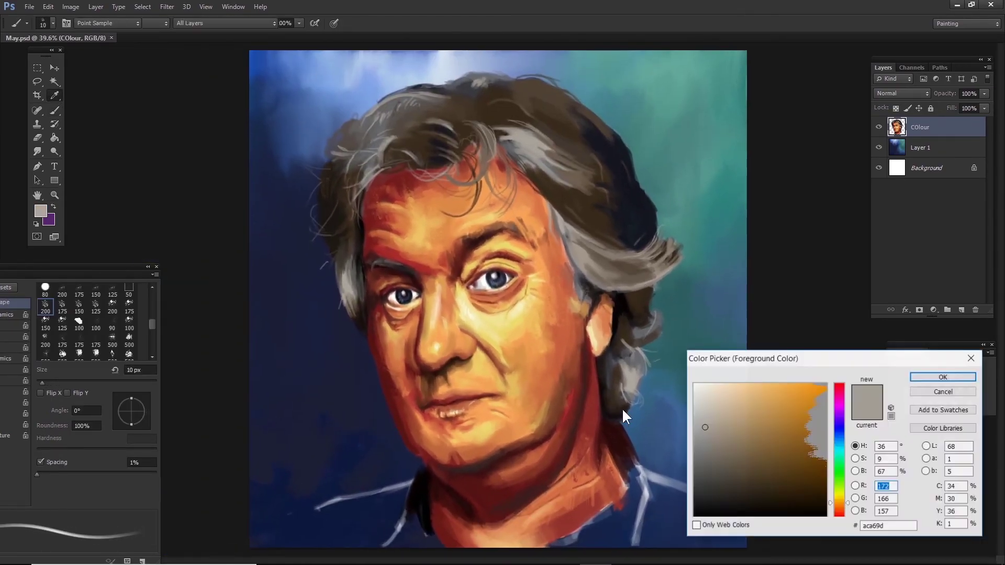
{"action": "key", "text": "bracketright"}
{"action": "key", "text": "bracketright"}
{"action": "key", "text": "bracketright"}
{"action": "left_click_drag", "start_coordinate": [631, 497], "coordinate": [582, 483]}
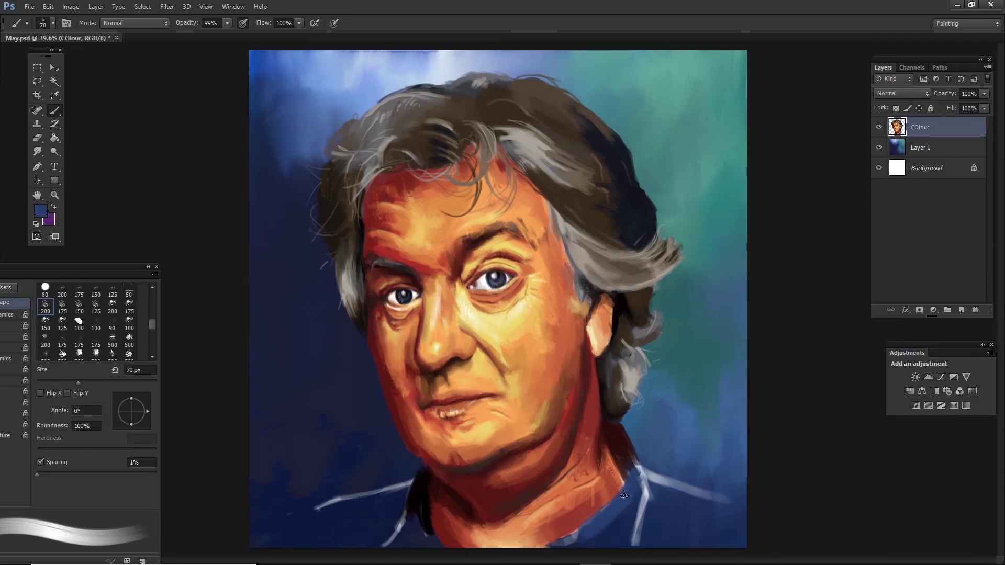
{"action": "key", "text": "bracketright"}
{"action": "mouse_move", "coordinate": [610, 520]}
{"action": "left_mouse_down"}
{"action": "mouse_move", "coordinate": [617, 492]}
{"action": "mouse_move", "coordinate": [622, 509]}
{"action": "left_mouse_up"}
{"action": "left_click", "coordinate": [625, 510], "text": "alt"}
{"action": "key", "text": "bracketright"}
{"action": "key", "text": "bracketright"}
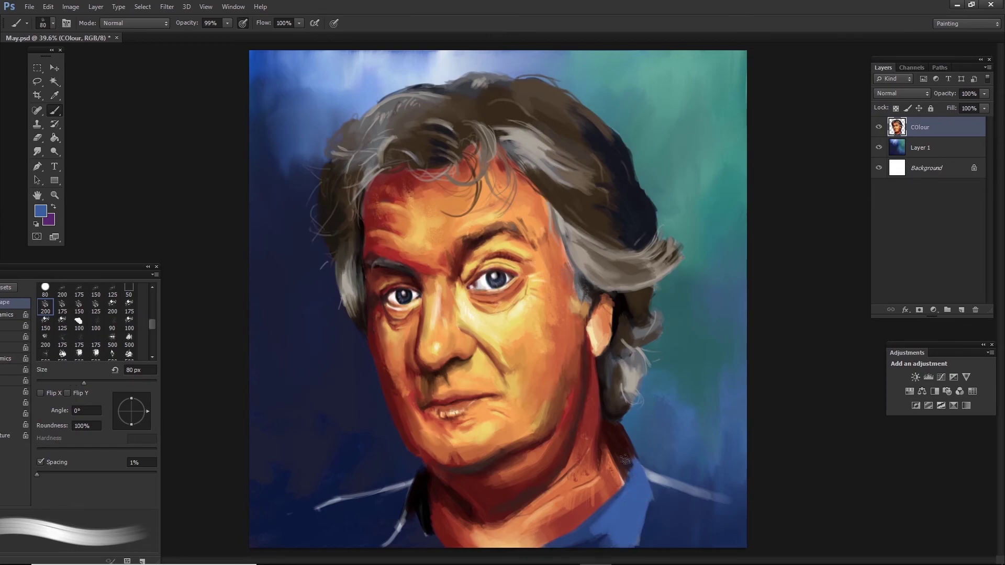
{"action": "left_click", "coordinate": [594, 541], "text": "alt"}
{"action": "mouse_move", "coordinate": [602, 531]}
{"action": "left_mouse_down"}
{"action": "mouse_move", "coordinate": [623, 500]}
{"action": "mouse_move", "coordinate": [612, 531]}
{"action": "left_mouse_up"}
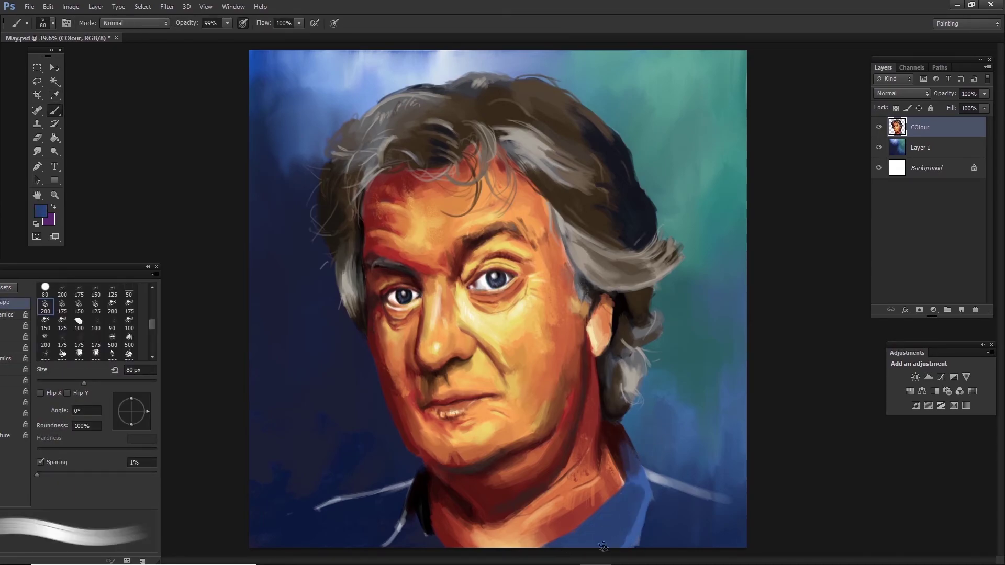
{"action": "left_click_drag", "start_coordinate": [643, 489], "coordinate": [625, 547]}
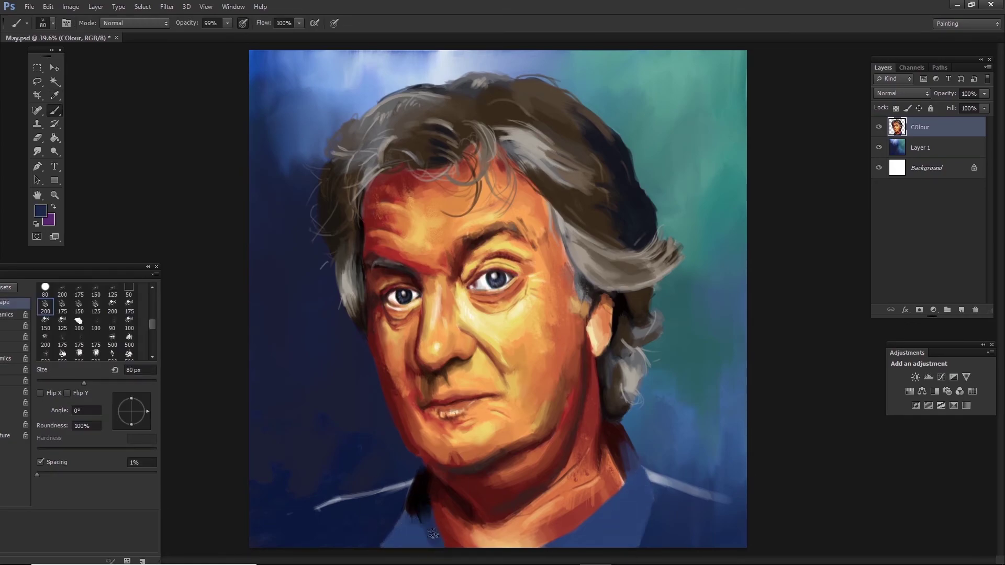
- Extend the navy shirt up over the lower neck and pick a darker navy, brush at 50 px
{"action": "left_click", "coordinate": [437, 532], "text": "alt"}
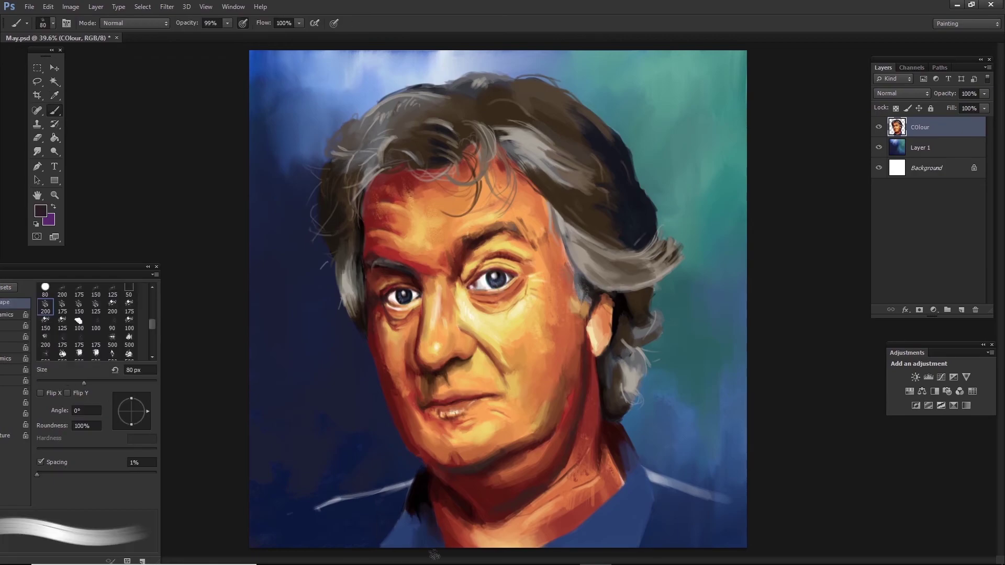
{"action": "left_click", "coordinate": [412, 534], "text": "alt"}
{"action": "key", "text": "bracketright"}
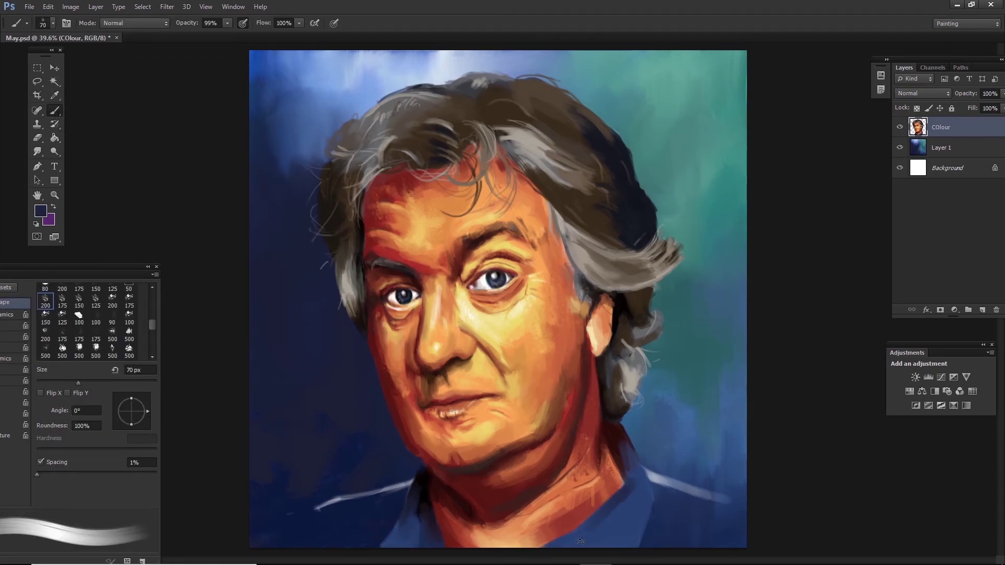
{"action": "left_click_drag", "start_coordinate": [580, 540], "coordinate": [588, 533]}
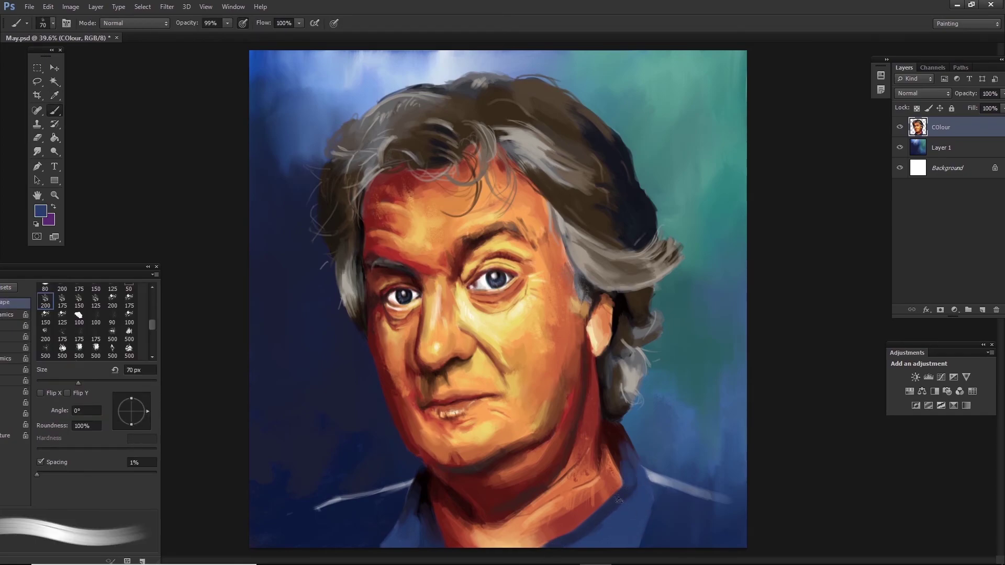
{"action": "left_click", "coordinate": [772, 491]}
{"action": "key", "text": "Return"}
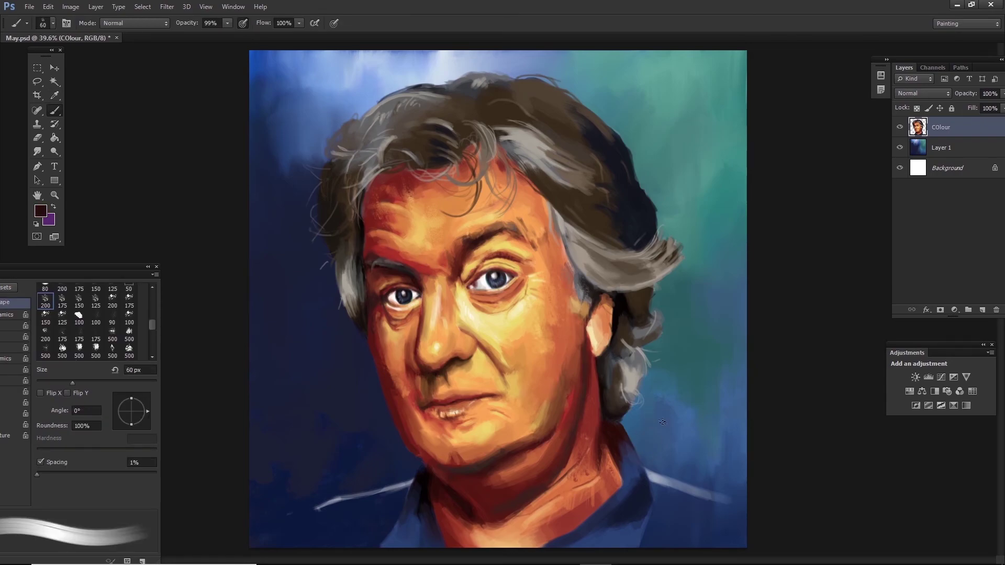
{"action": "left_click", "coordinate": [637, 466], "text": "alt"}
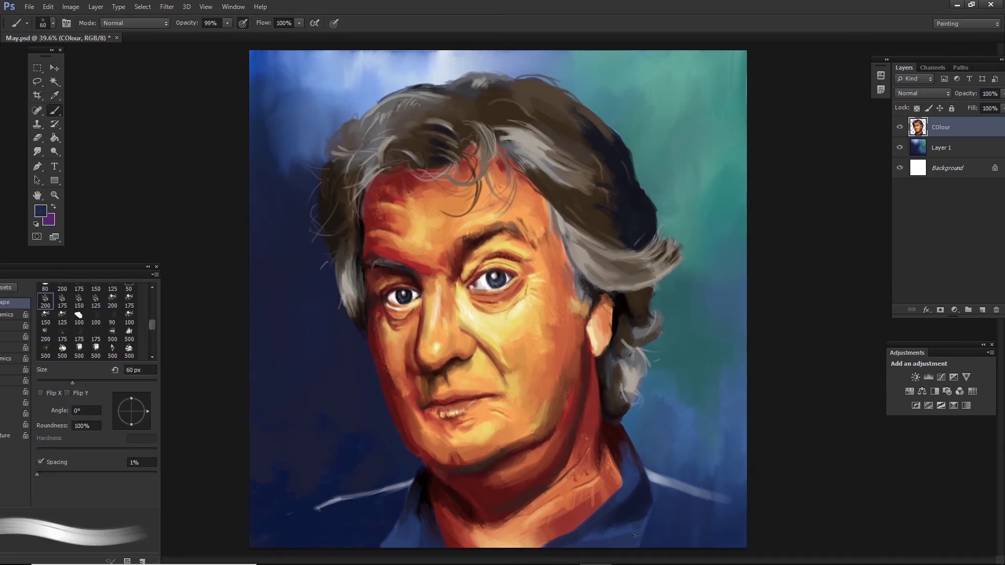
{"action": "key", "text": "bracketright"}
{"action": "key", "text": "bracketright"}
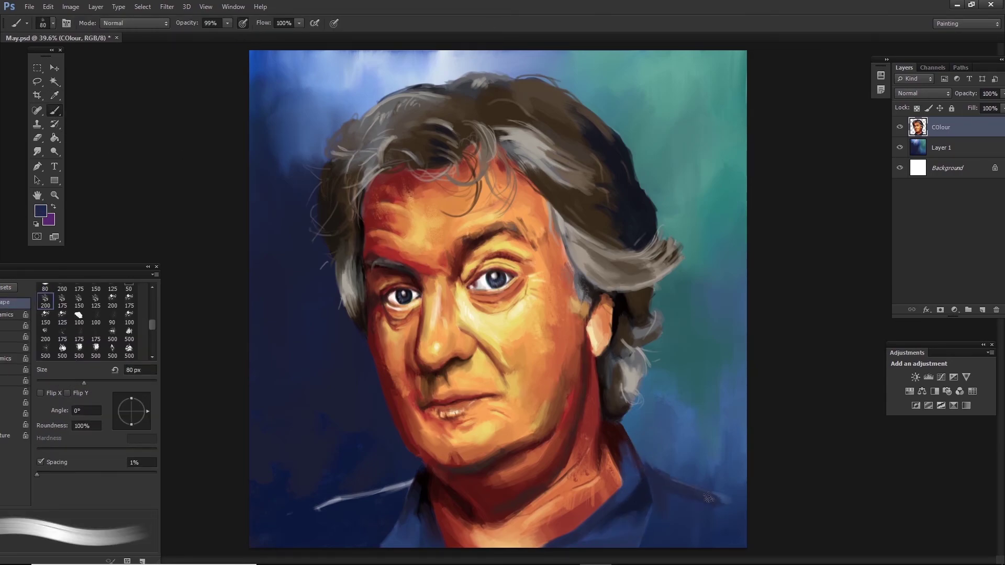
{"action": "key", "text": "bracketleft"}
{"action": "key", "text": "bracketleft"}
{"action": "key", "text": "bracketleft"}
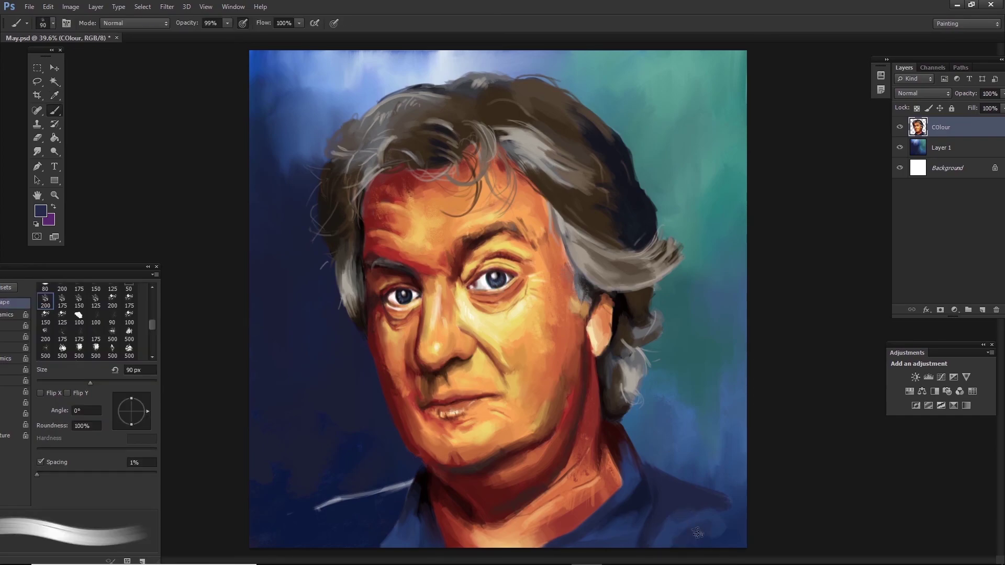
- Erase the light stroke along the lower-left collar and repaint the collar dark blue
{"action": "key", "text": "e"}
{"action": "left_click_drag", "start_coordinate": [408, 480], "coordinate": [366, 502]}
{"action": "mouse_move", "coordinate": [377, 544]}
{"action": "left_mouse_down"}
{"action": "mouse_move", "coordinate": [411, 479]}
{"action": "mouse_move", "coordinate": [325, 510]}
{"action": "left_mouse_up"}
{"action": "left_click_drag", "start_coordinate": [366, 539], "coordinate": [284, 512]}
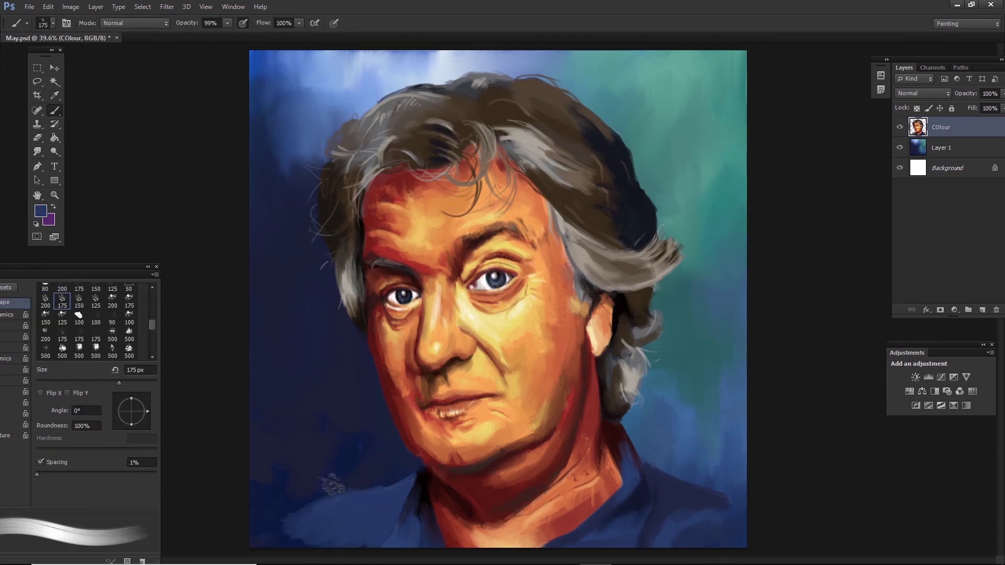
{"action": "key", "text": "b"}
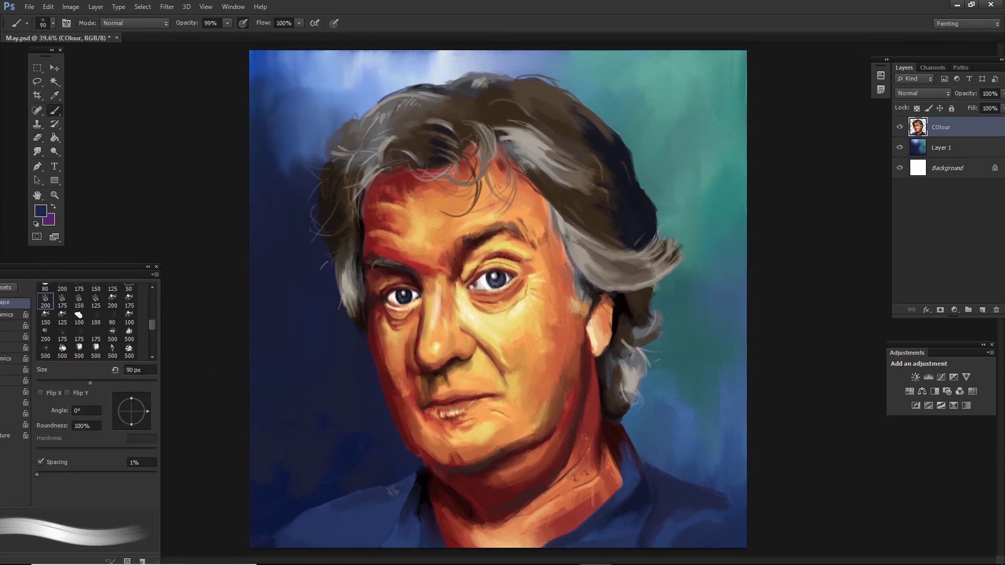
{"action": "key", "text": "bracketleft"}
{"action": "left_click_drag", "start_coordinate": [387, 539], "coordinate": [400, 487]}
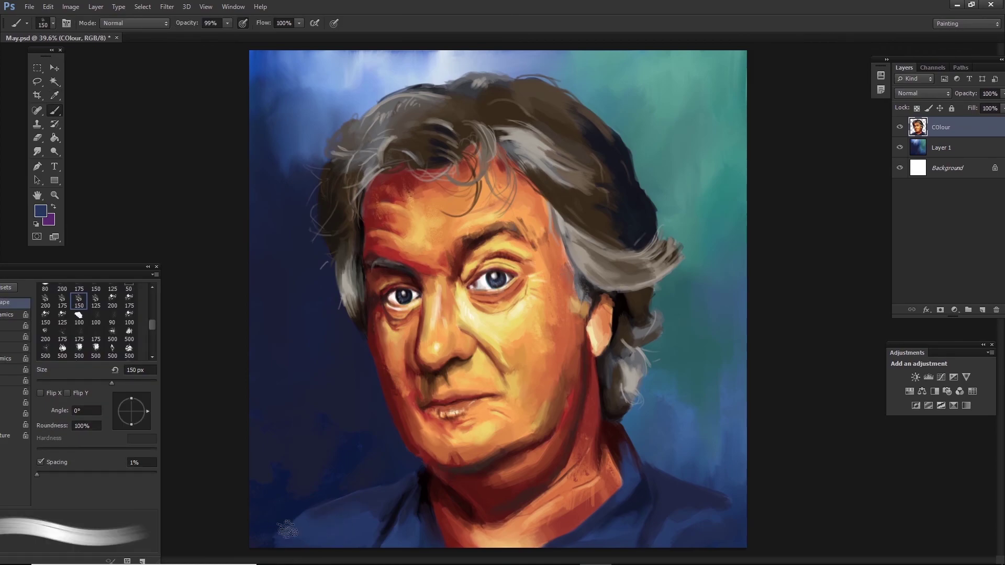
- Sample lighter blue and yellow, step through brush presets, and settle on light lavender
{"action": "left_click", "coordinate": [372, 490], "text": "alt"}
{"action": "left_click", "coordinate": [520, 360], "text": "alt"}
{"action": "key", "text": "comma"}
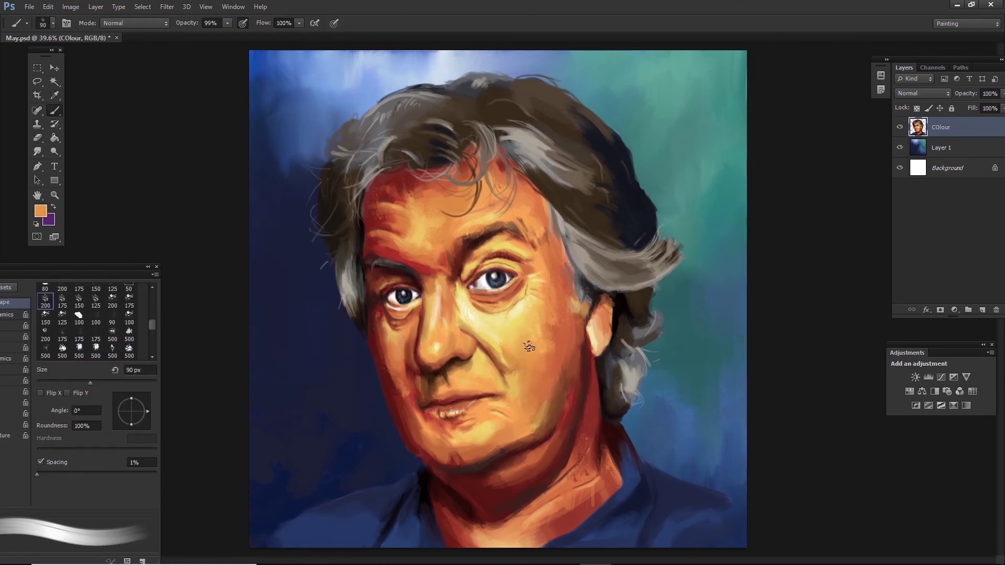
{"action": "key", "text": "comma"}
{"action": "left_click", "coordinate": [627, 466], "text": "alt"}
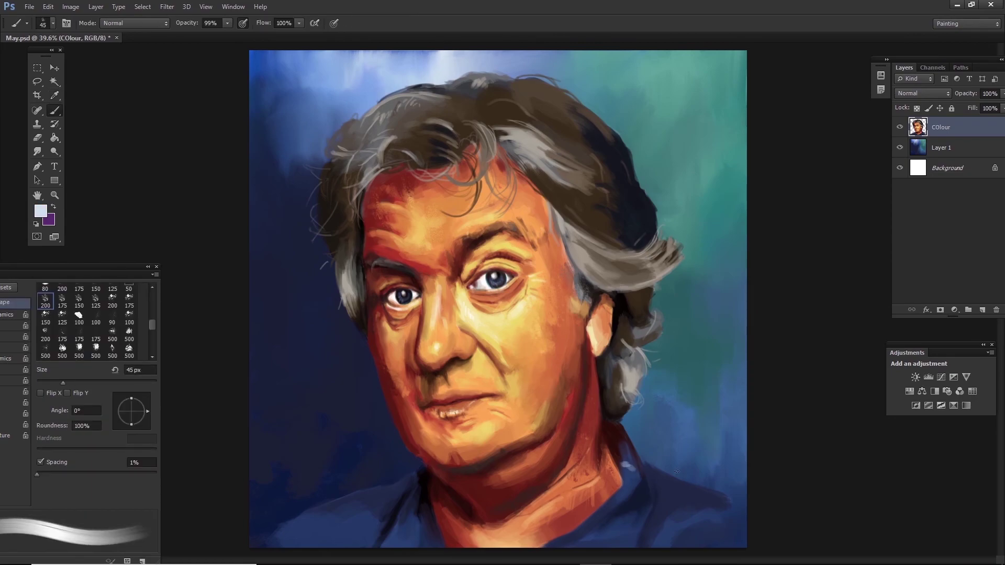
- Dab light lavender pattern marks on the collar and right side of the shirt
{"action": "left_click_drag", "start_coordinate": [604, 512], "coordinate": [593, 530]}
{"action": "key", "text": "comma"}
{"action": "key", "text": "comma"}
{"action": "key", "text": "comma"}
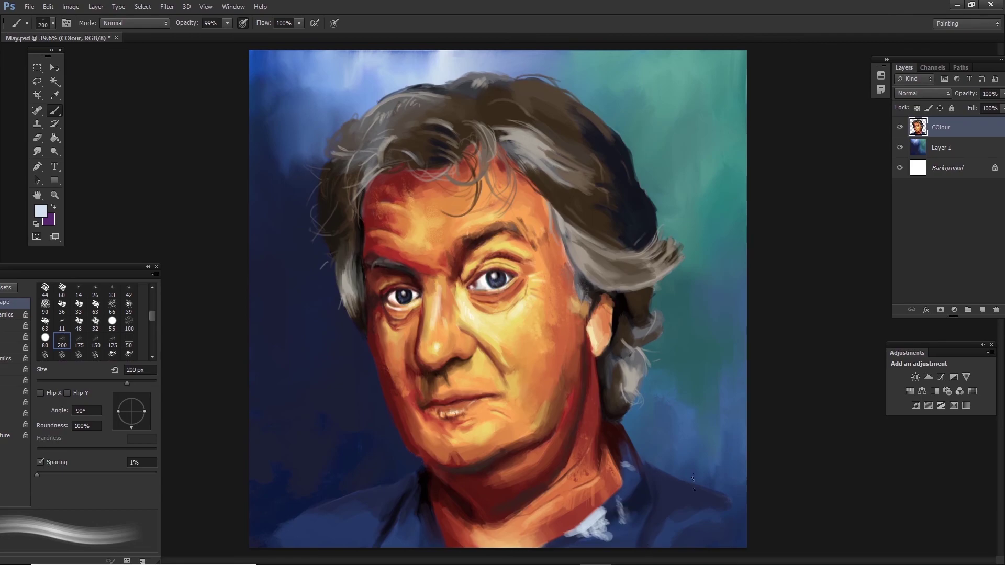
{"action": "key", "text": "period"}
{"action": "key", "text": "period"}
{"action": "key", "text": "period"}
{"action": "key", "text": "period"}
{"action": "key", "text": "period"}
{"action": "mouse_move", "coordinate": [657, 503]}
{"action": "left_mouse_down"}
{"action": "mouse_move", "coordinate": [688, 512]}
{"action": "mouse_move", "coordinate": [665, 498]}
{"action": "mouse_move", "coordinate": [680, 510]}
{"action": "mouse_move", "coordinate": [620, 512]}
{"action": "mouse_move", "coordinate": [635, 530]}
{"action": "left_mouse_up"}
{"action": "key", "text": "bracketleft"}
{"action": "key", "text": "bracketleft"}
{"action": "key", "text": "bracketleft"}
{"action": "key", "text": "bracketright"}
{"action": "left_click_drag", "start_coordinate": [645, 493], "coordinate": [635, 527]}
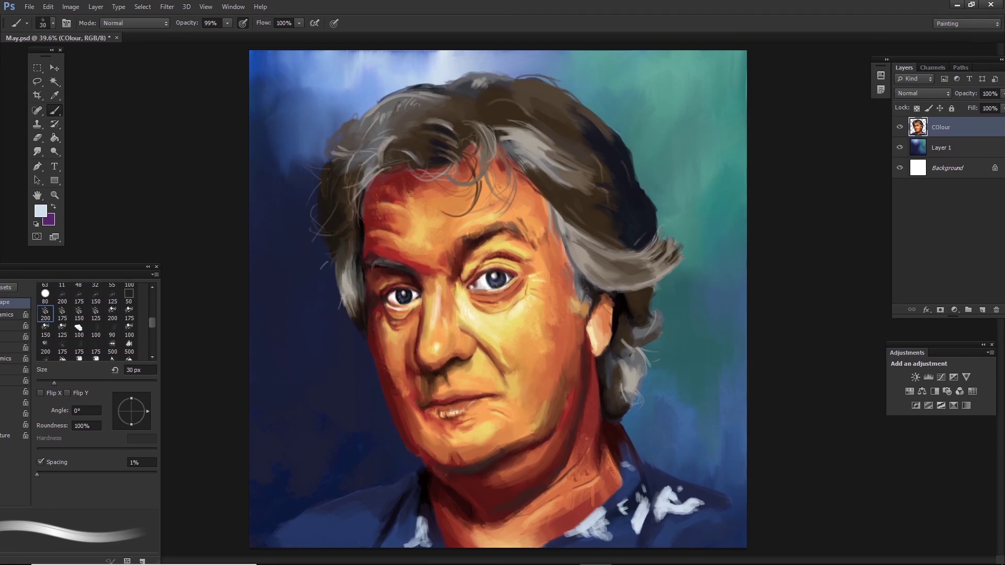
- Add pale blue-white marks on the left collar and lower-left shirt at 45 px
{"action": "key", "text": "bracketright"}
{"action": "left_click_drag", "start_coordinate": [411, 480], "coordinate": [381, 531]}
{"action": "left_click", "coordinate": [390, 524], "text": "alt"}
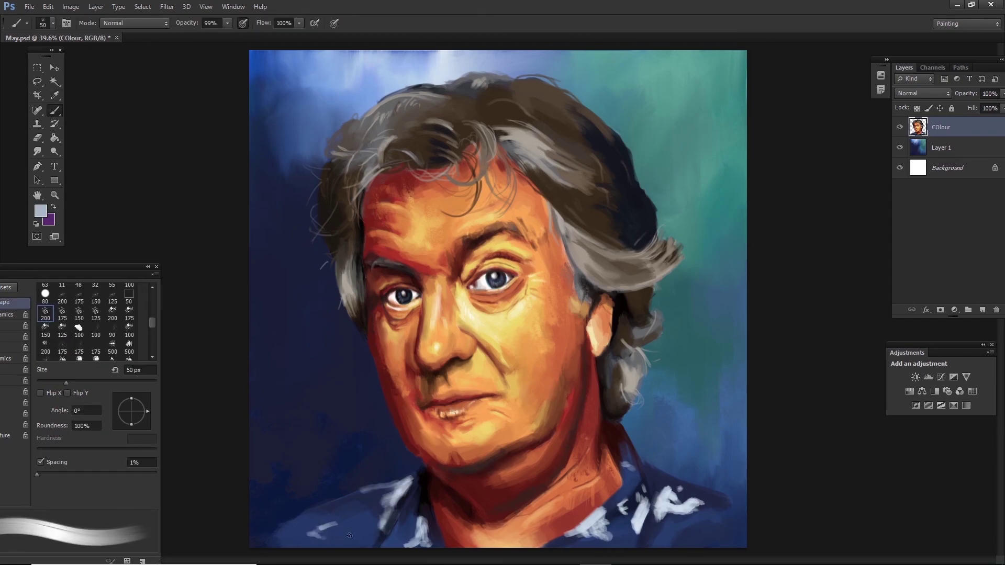
{"action": "mouse_move", "coordinate": [314, 539]}
{"action": "left_mouse_down"}
{"action": "mouse_move", "coordinate": [358, 538]}
{"action": "mouse_move", "coordinate": [311, 527]}
{"action": "left_mouse_up"}
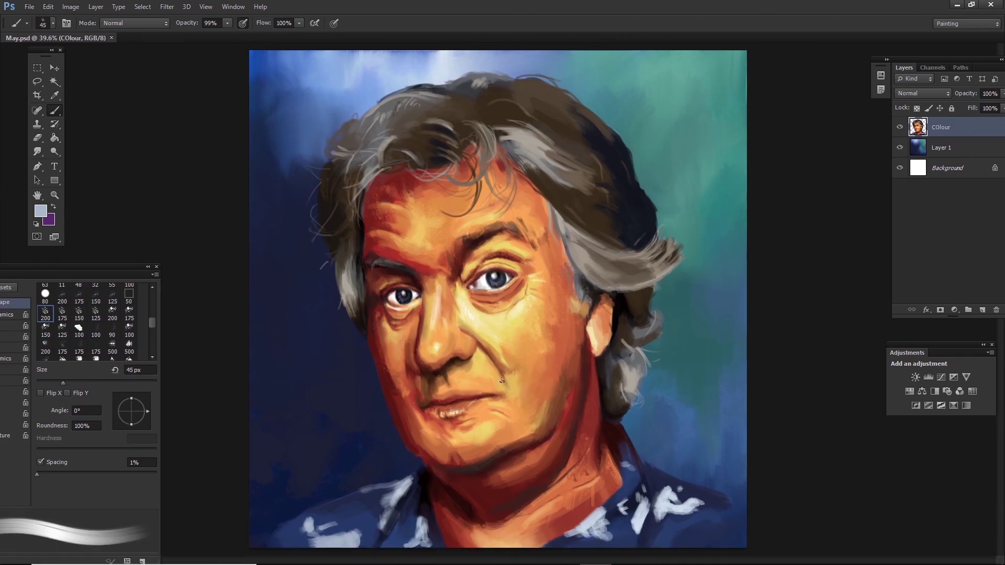
{"action": "left_click", "coordinate": [447, 545], "text": "alt"}
{"action": "key", "text": "bracketright"}
{"action": "key", "text": "bracketright"}
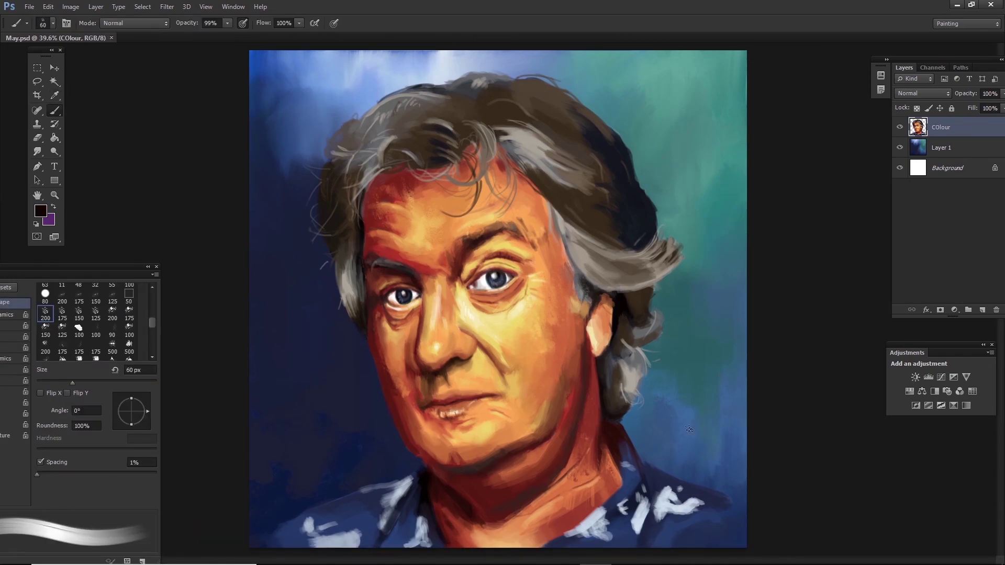
{"action": "key", "text": "ctrl+shift+n"}
- Name the new layer 'sign' and write a light-blue signature with date 11 19 at lower left
{"action": "type", "text": "sign"}
{"action": "key", "text": "Return"}
{"action": "key", "text": "shift+comma"}
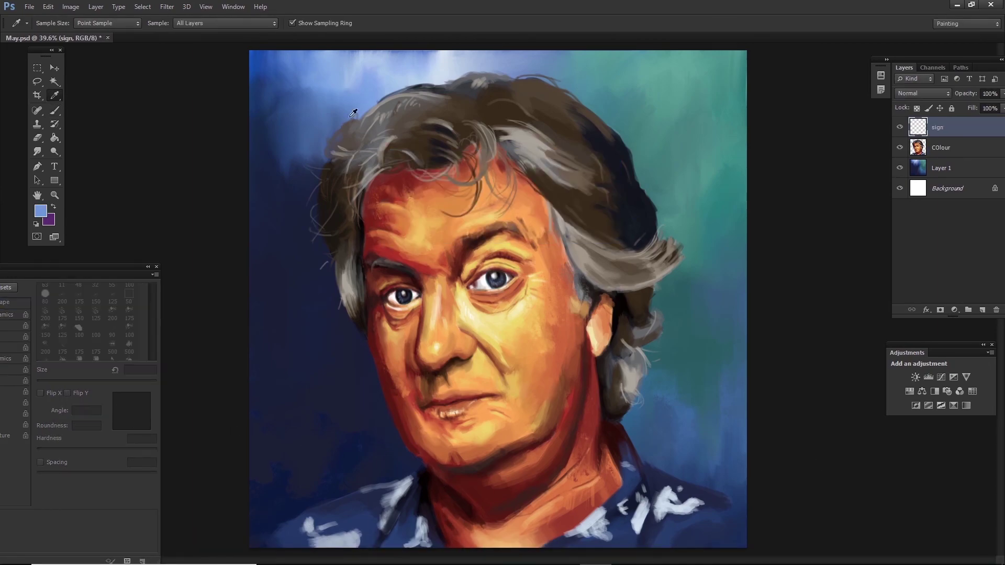
{"action": "key", "text": "period"}
{"action": "key", "text": "bracketright"}
{"action": "mouse_move", "coordinate": [275, 429]}
{"action": "left_mouse_down"}
{"action": "mouse_move", "coordinate": [274, 490]}
{"action": "mouse_move", "coordinate": [283, 454]}
{"action": "left_mouse_up"}
{"action": "mouse_move", "coordinate": [285, 442]}
{"action": "left_mouse_down"}
{"action": "mouse_move", "coordinate": [301, 443]}
{"action": "mouse_move", "coordinate": [301, 500]}
{"action": "left_mouse_up"}
- Reposition the signature, then return to the COlour layer with the Brush
{"action": "mouse_move", "coordinate": [320, 419]}
{"action": "left_mouse_down"}
{"action": "mouse_move", "coordinate": [319, 498]}
{"action": "mouse_move", "coordinate": [337, 458]}
{"action": "mouse_move", "coordinate": [320, 505]}
{"action": "mouse_move", "coordinate": [339, 440]}
{"action": "left_mouse_up"}
{"action": "key", "text": "v"}
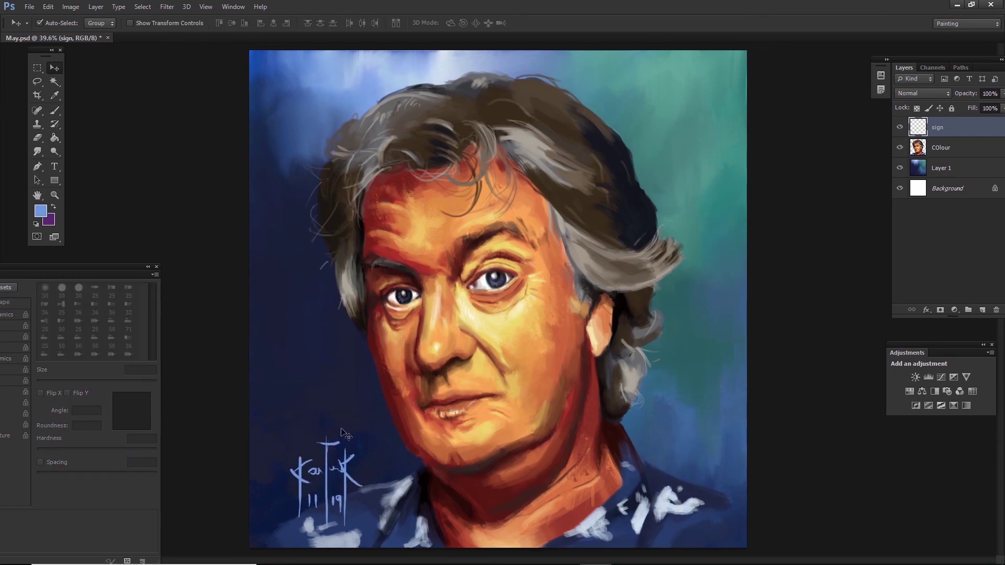
{"action": "left_click", "coordinate": [900, 146]}
{"action": "key", "text": "b"}
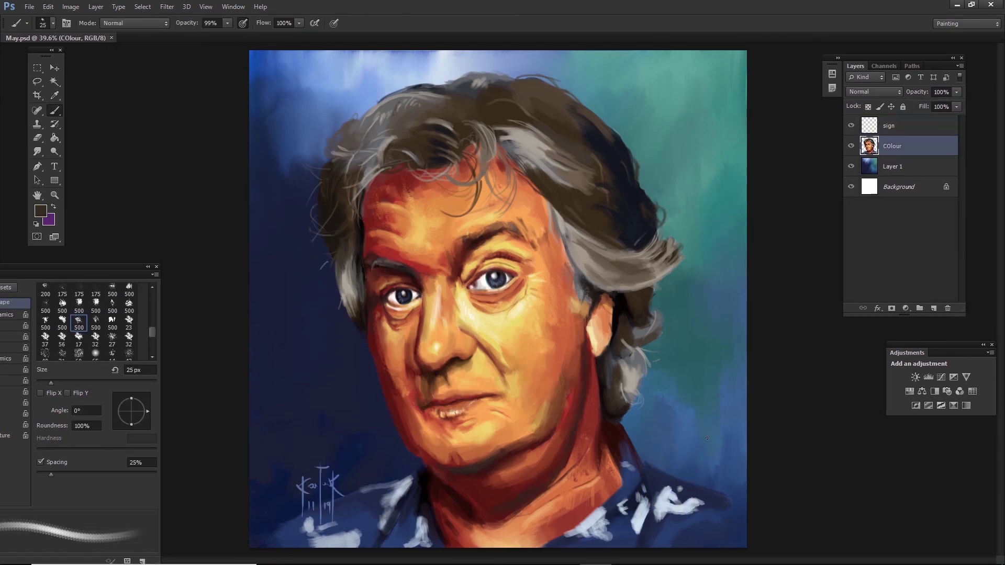